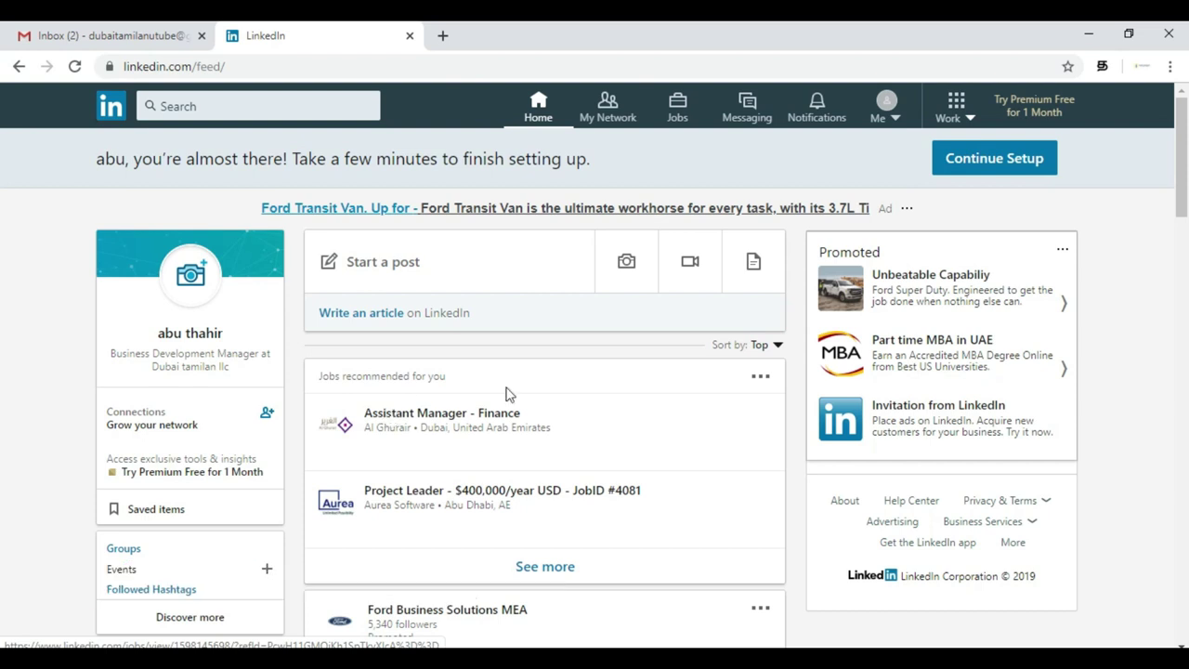
- Browse the home feed and Notifications, then open My Network showing 5 contacts and 1 page
scroll(580, 431, "down", 4)
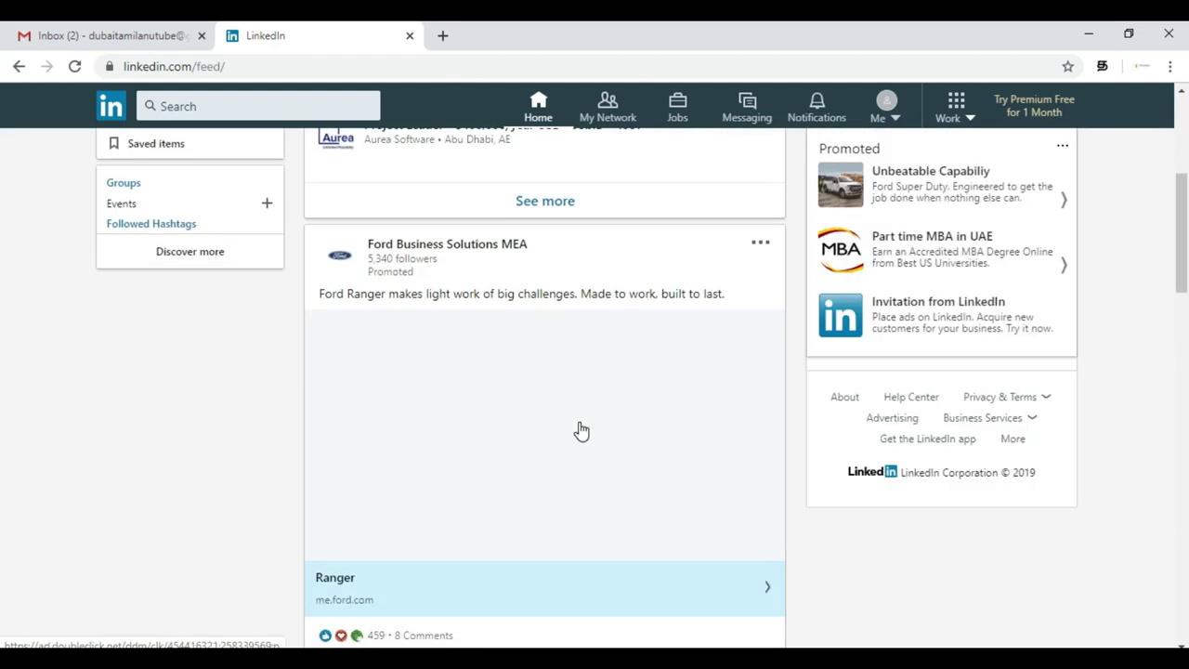
scroll(579, 431, "down", 3)
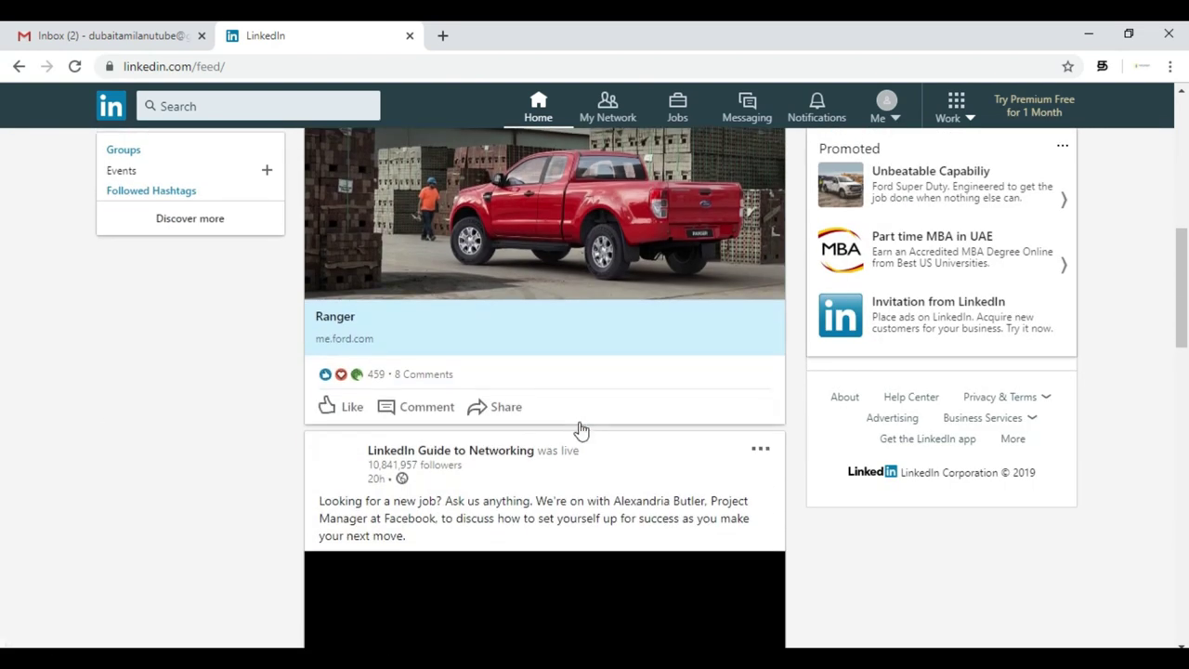
scroll(384, 570, "down", 3)
scroll(213, 520, "down", 7)
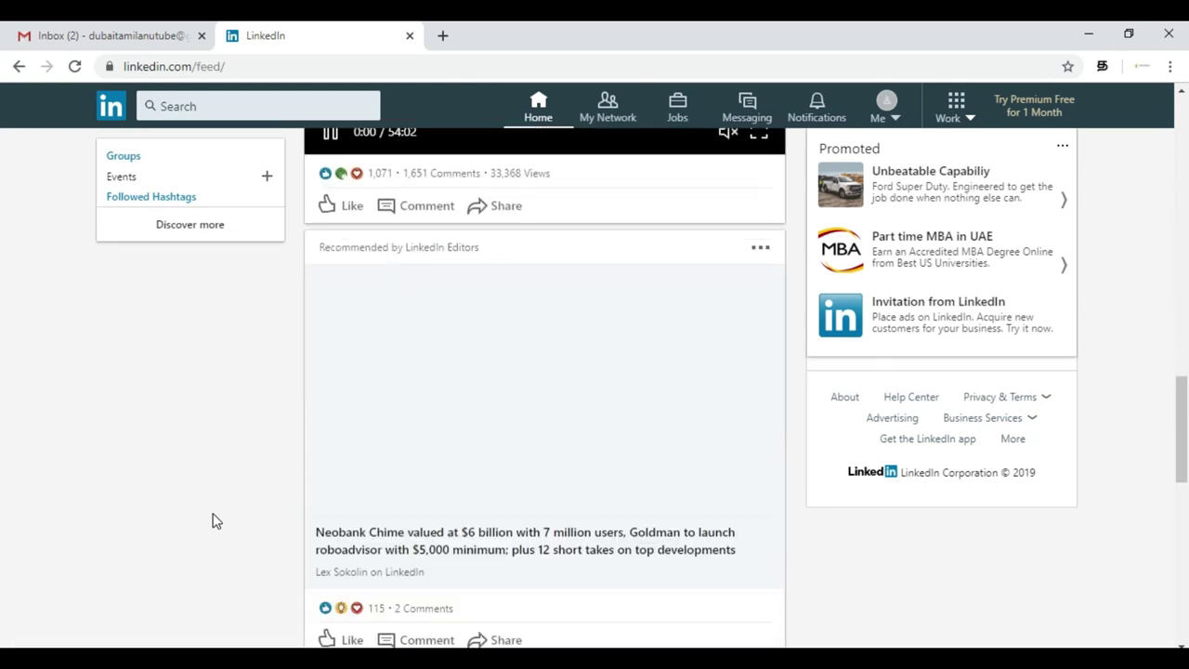
scroll(213, 521, "up", 15)
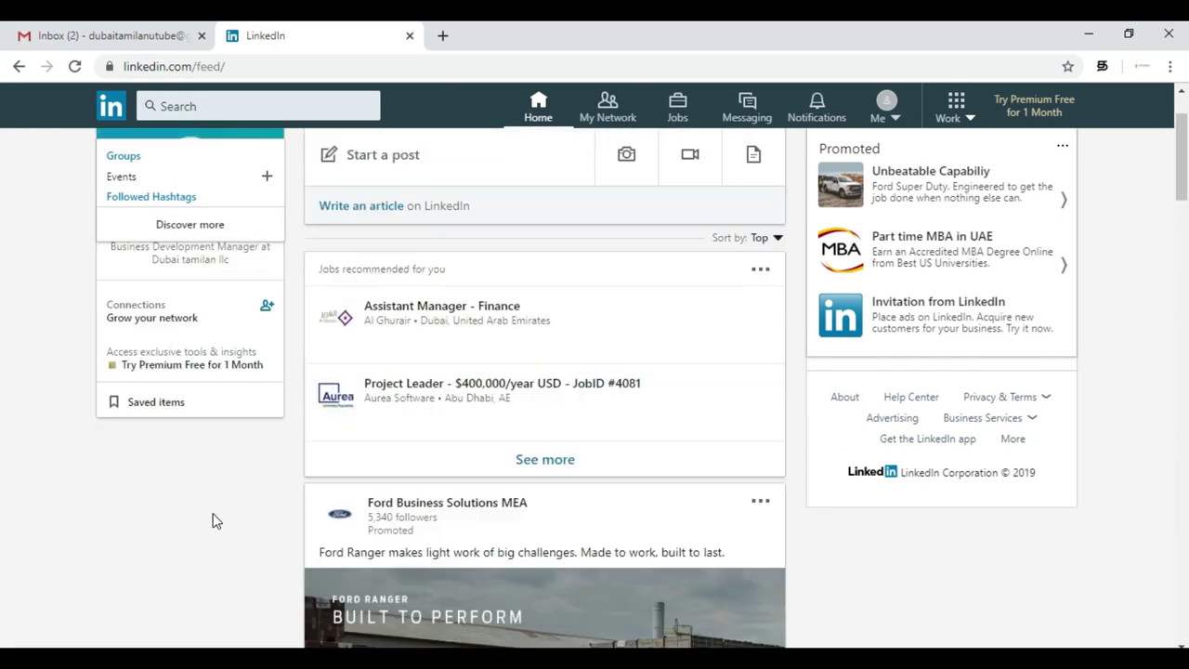
scroll(212, 520, "up", 2)
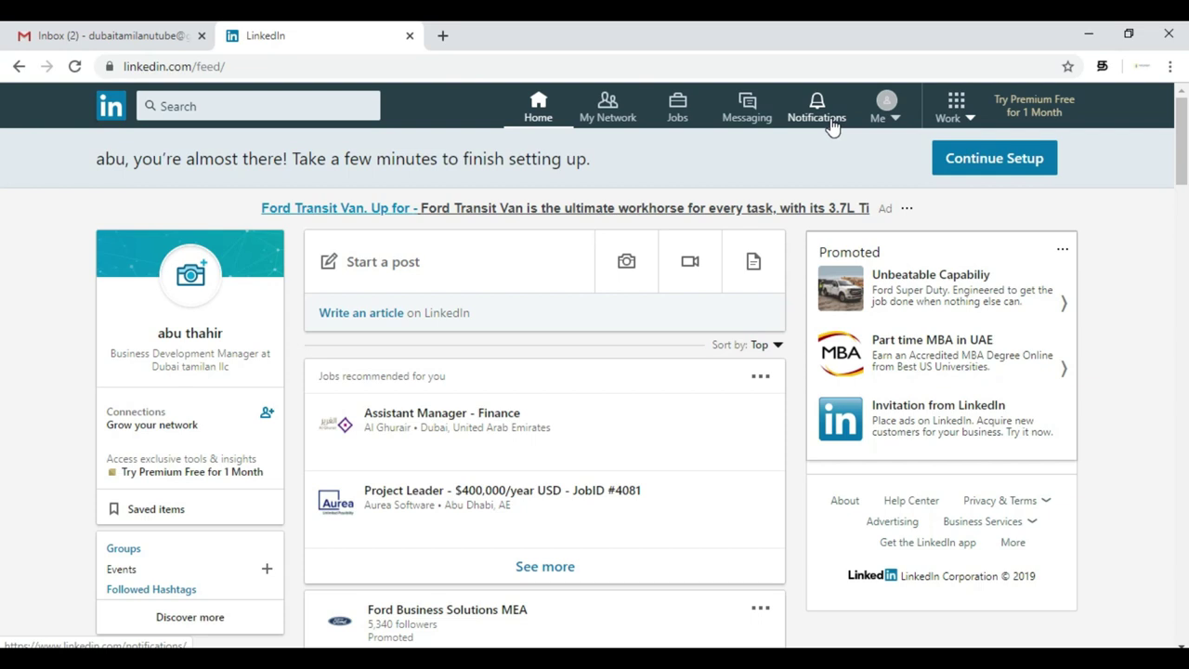
left_click(833, 127)
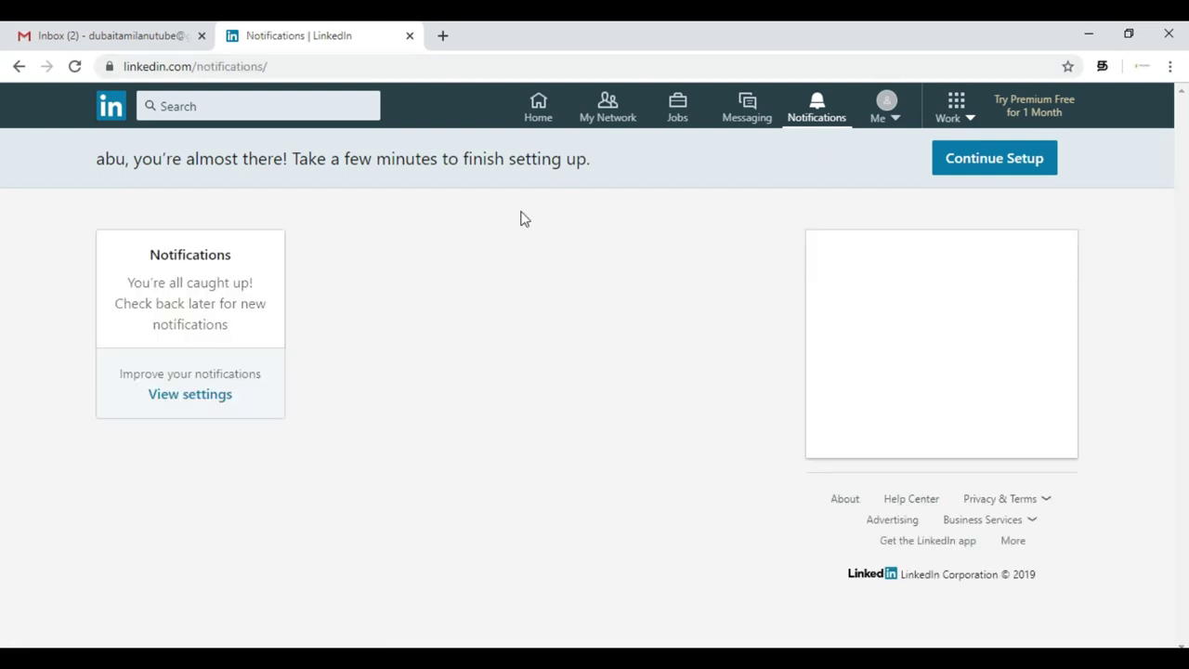
left_click(534, 121)
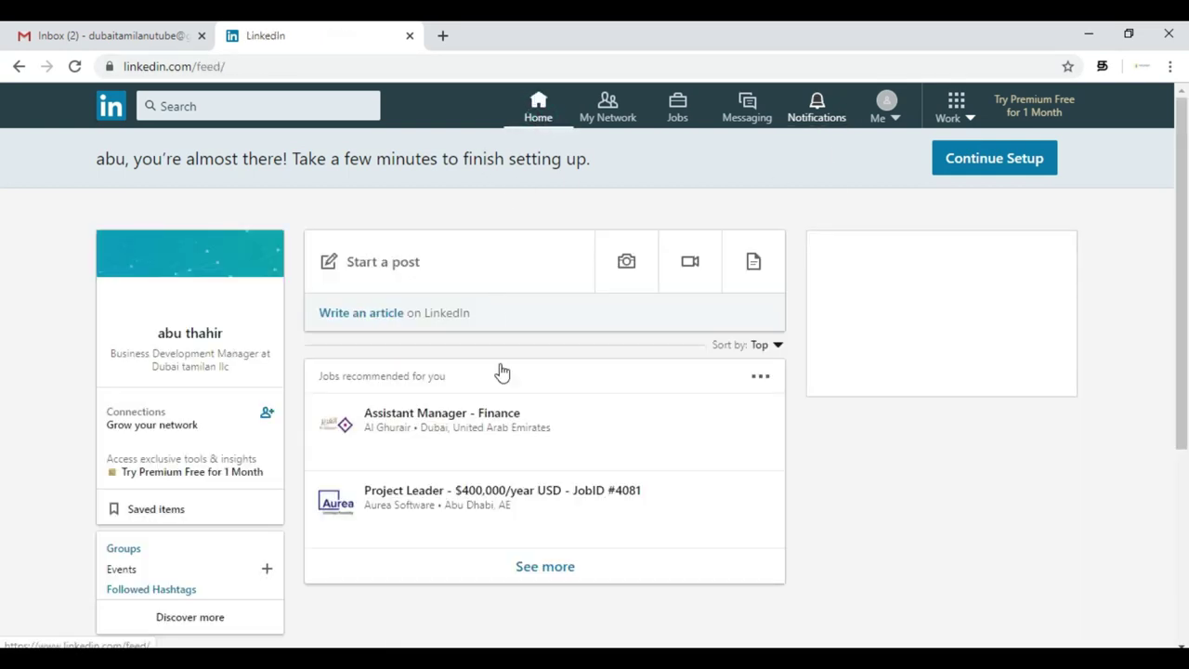
left_click(611, 125)
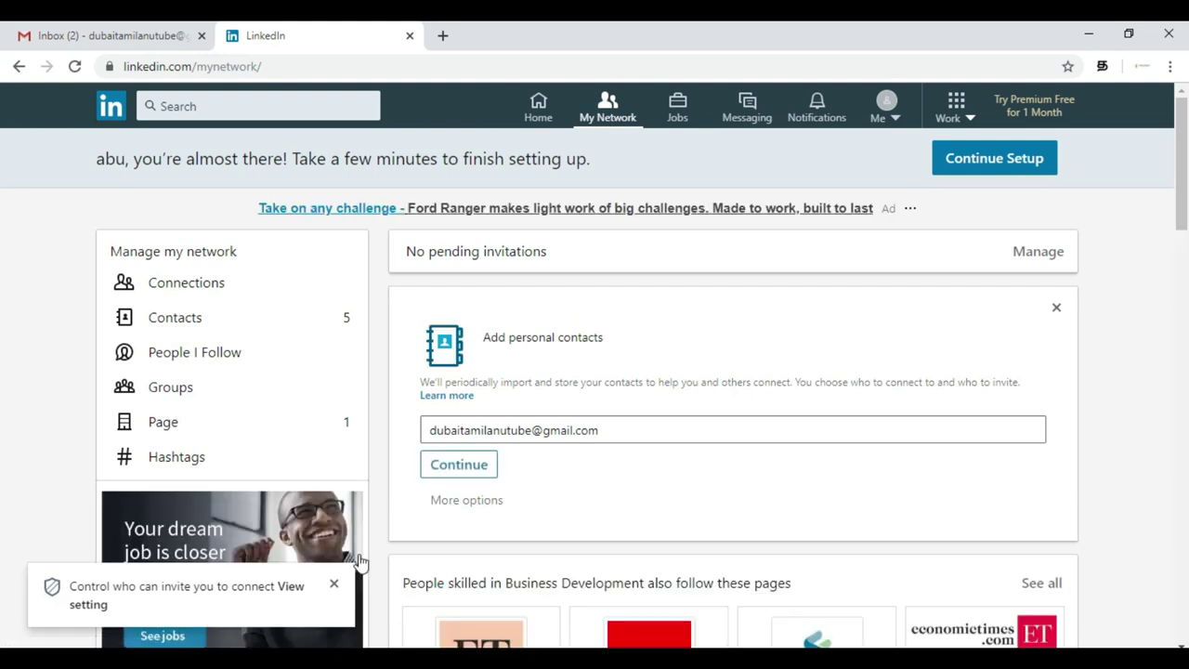
left_click(333, 583)
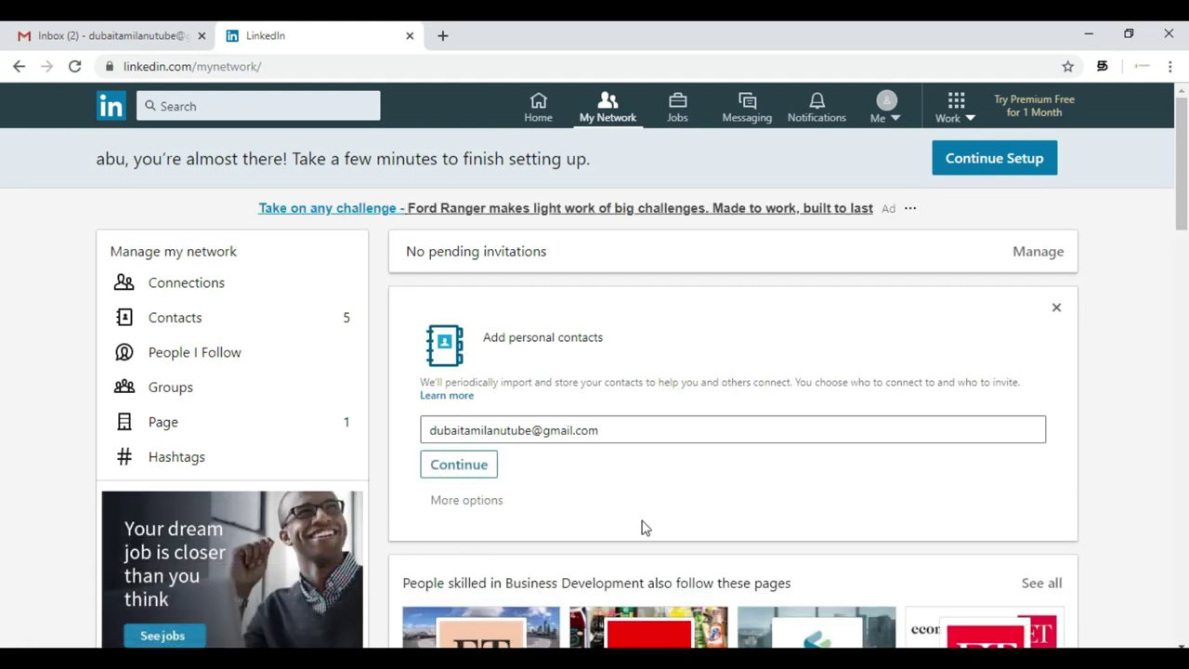
scroll(645, 527, "down", 3)
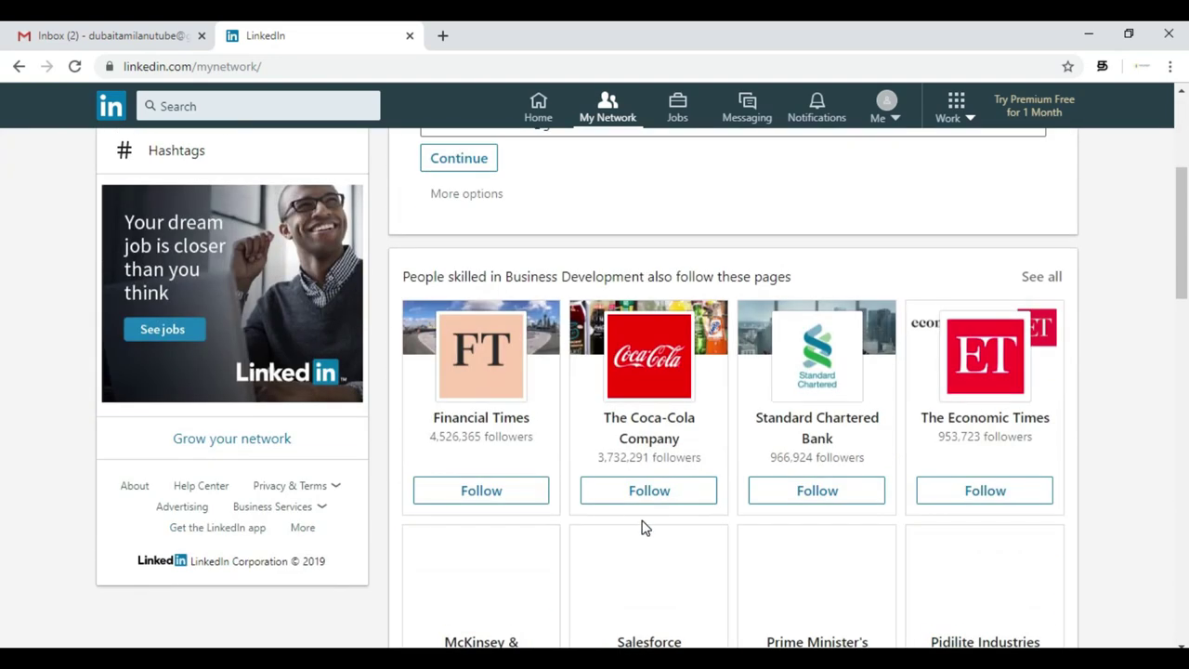
scroll(646, 527, "down", 3)
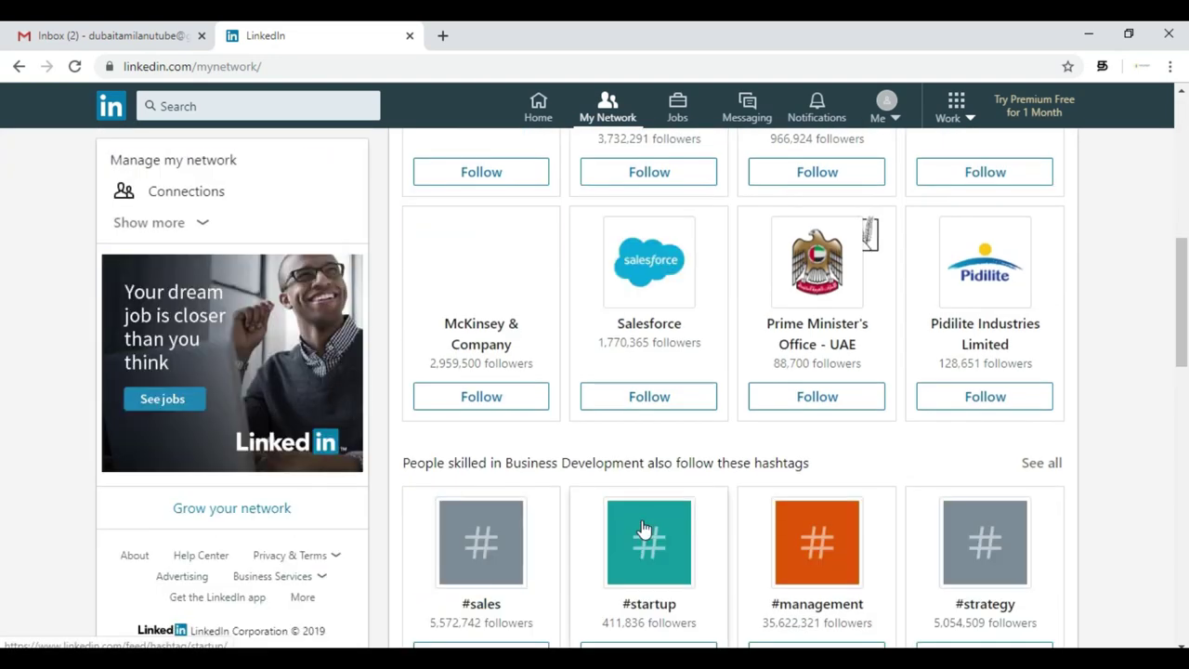
scroll(643, 526, "down", 1)
scroll(645, 527, "down", 1)
scroll(645, 527, "up", 9)
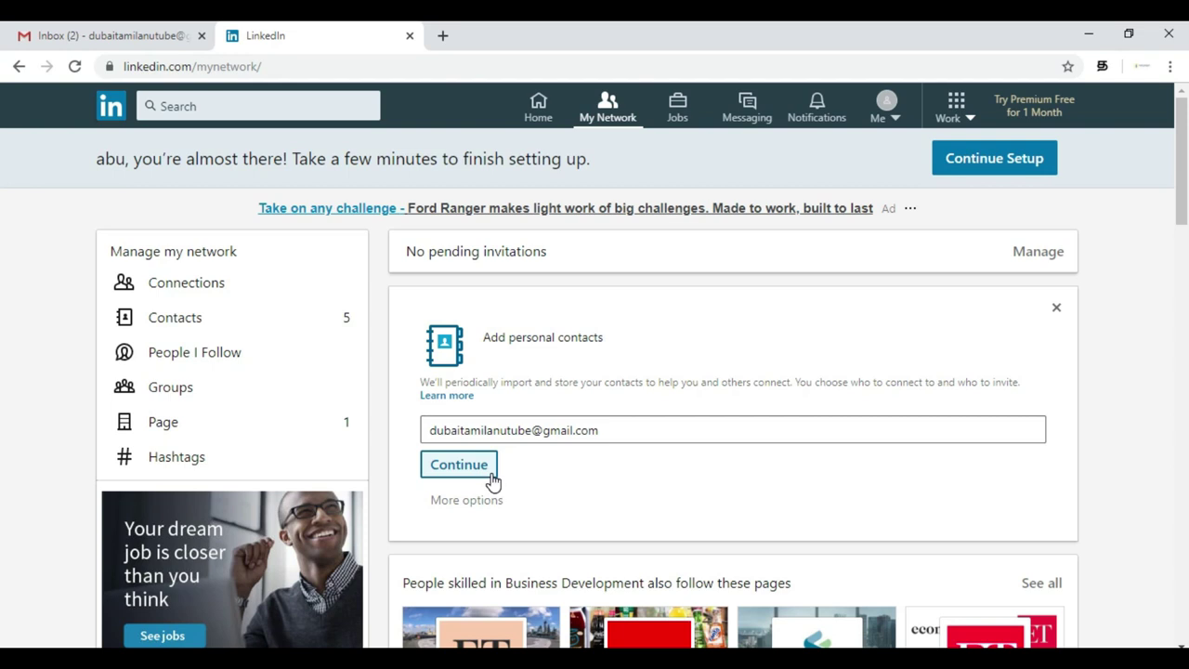
scroll(640, 490, "down", 2)
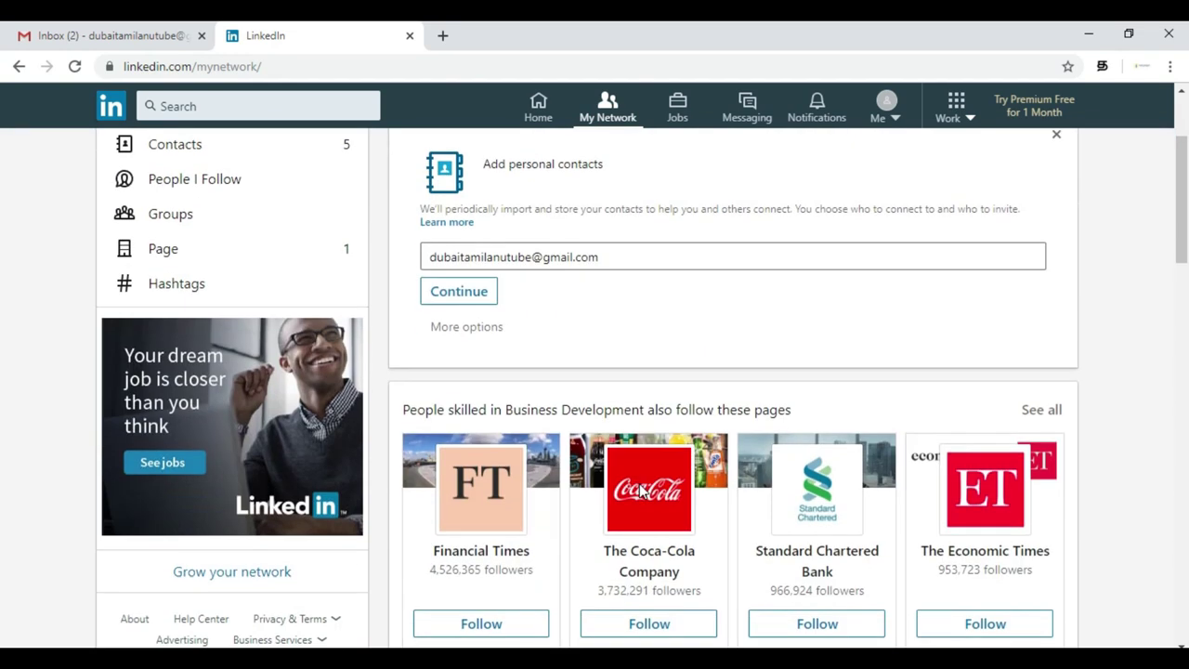
scroll(640, 491, "up", 1)
left_click(467, 410)
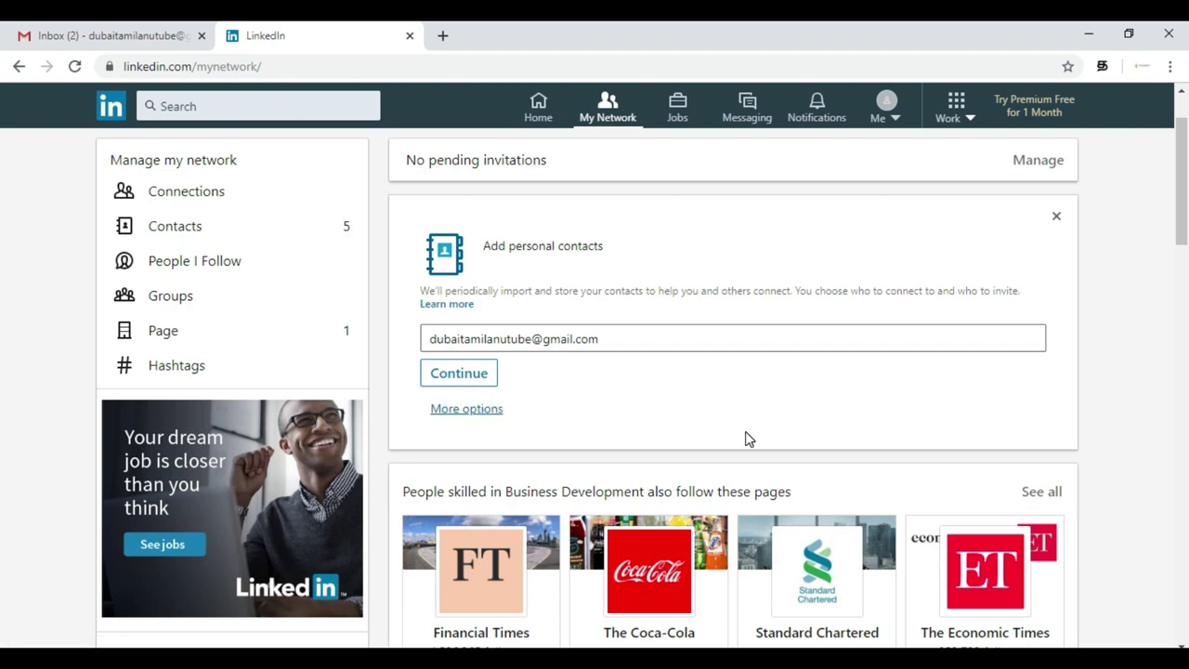
scroll(749, 439, "down", 2)
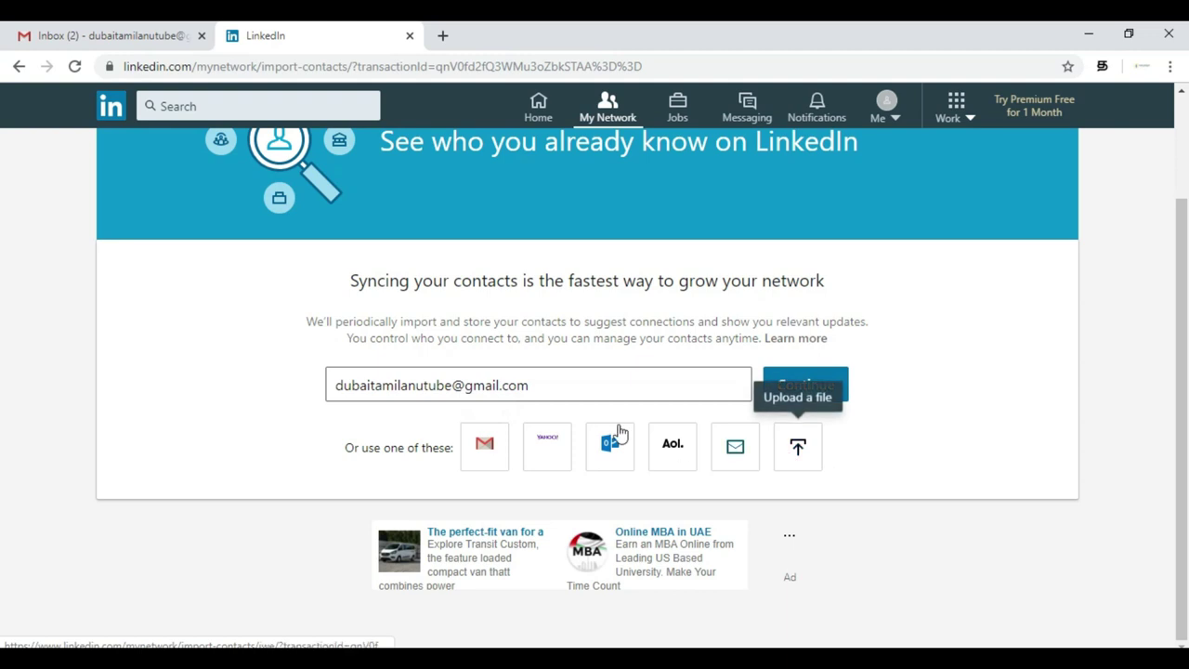
scroll(300, 331, "up", 2)
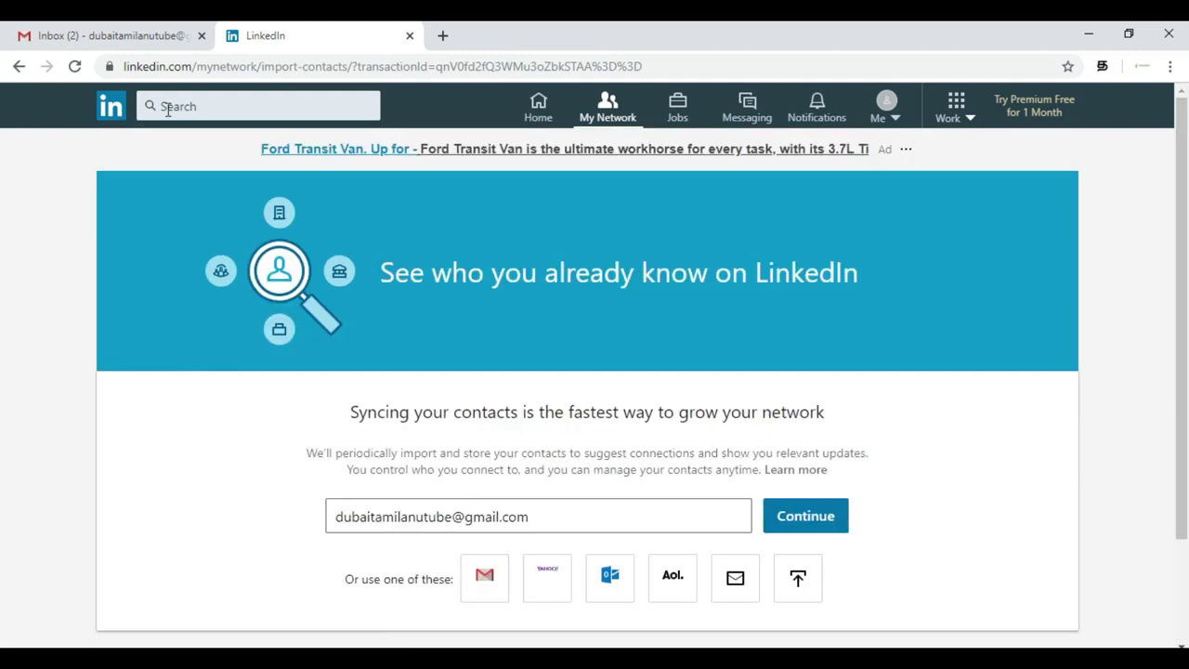
left_click(18, 66)
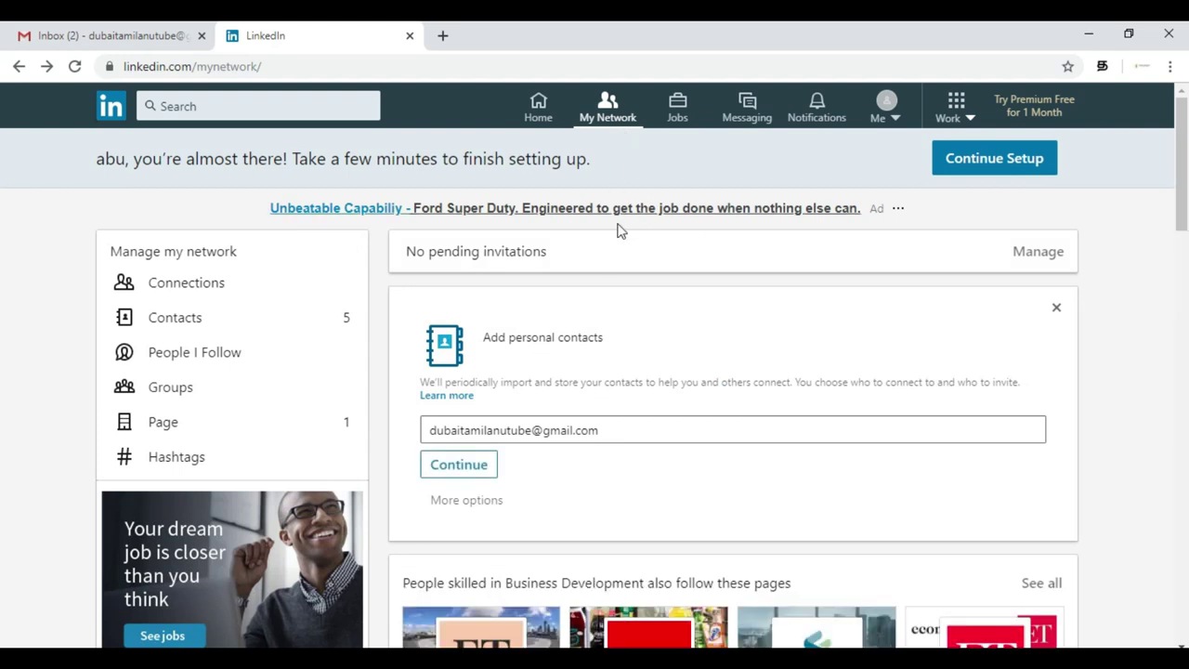
left_click(681, 110)
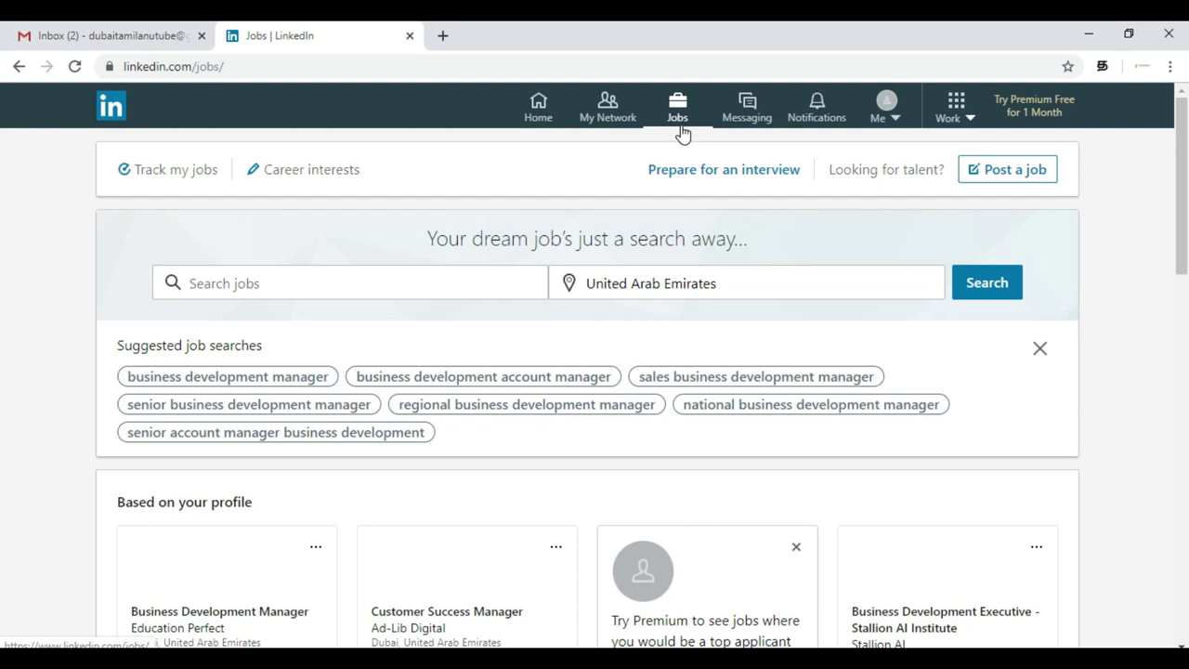
- Open the Sales Manager posting at Synergix International, Dubai, from the 'Based on your profile' jobs
scroll(489, 507, "down", 2)
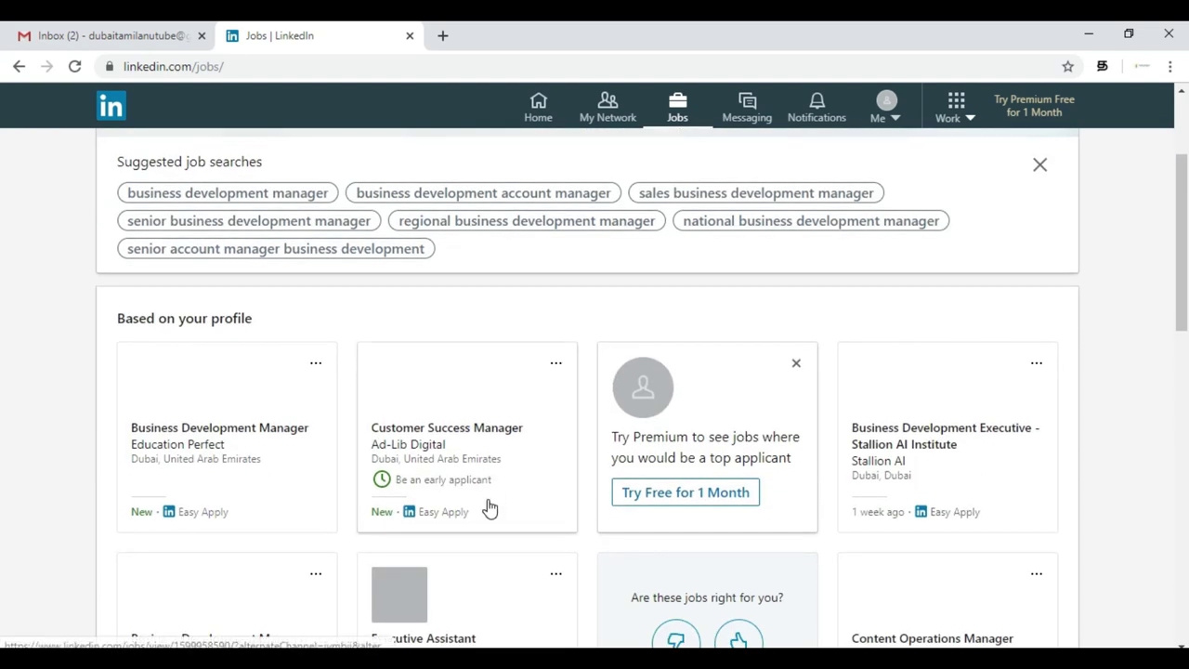
scroll(492, 508, "down", 1)
scroll(490, 507, "down", 6)
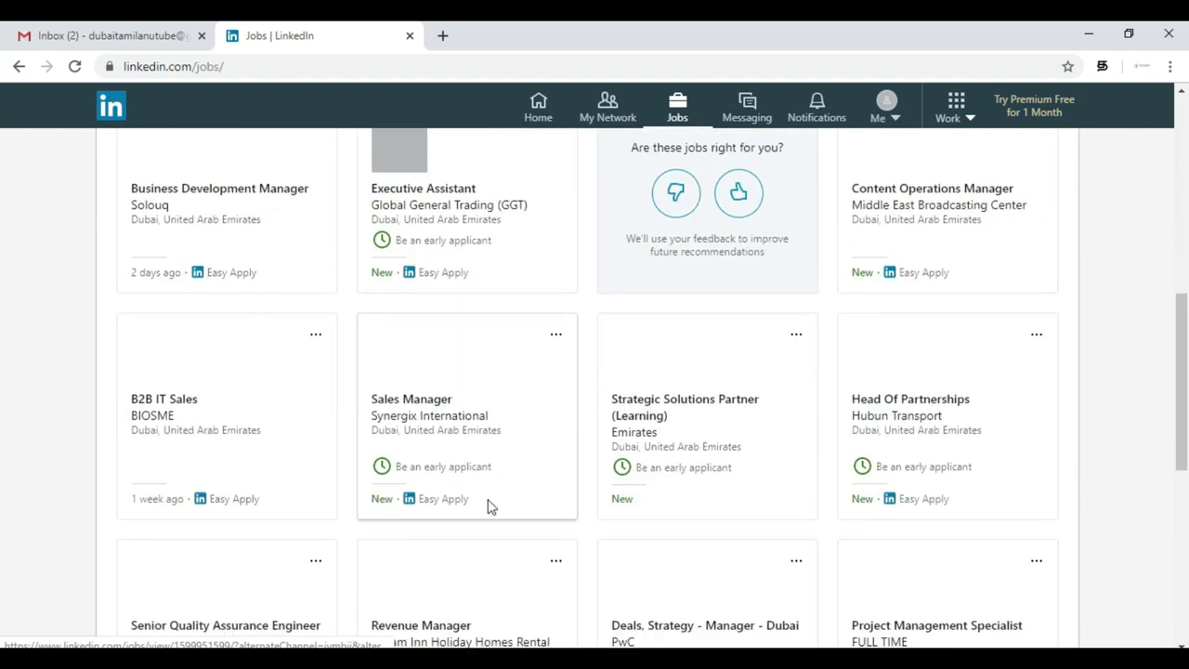
scroll(489, 507, "up", 1)
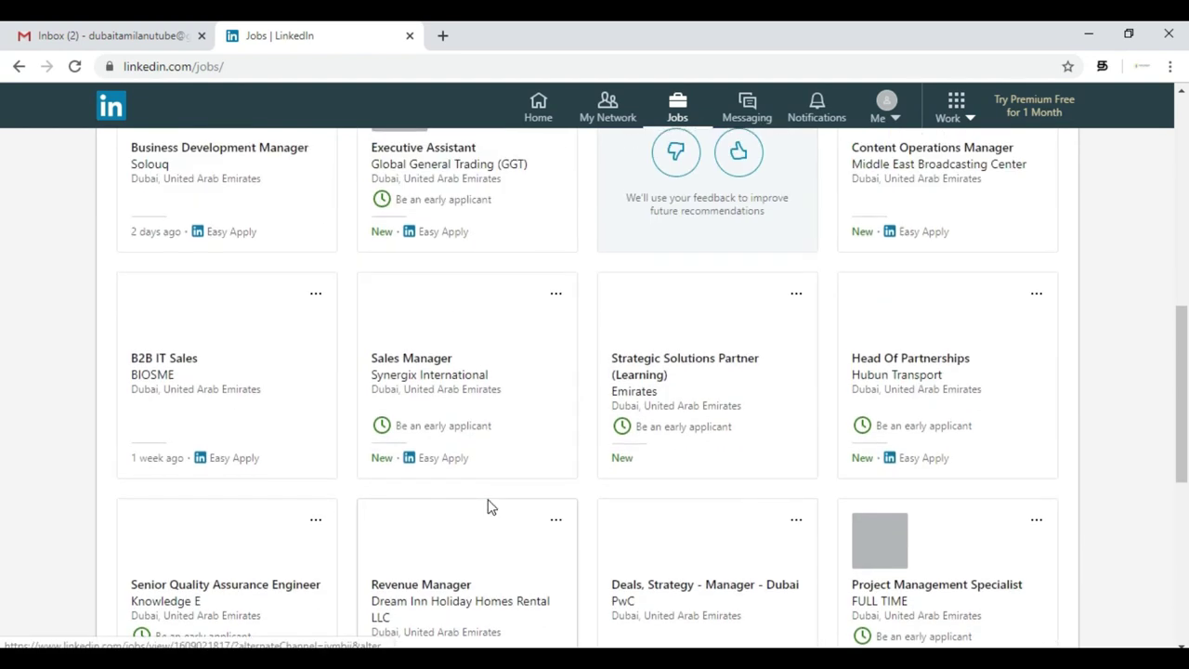
left_click(448, 464)
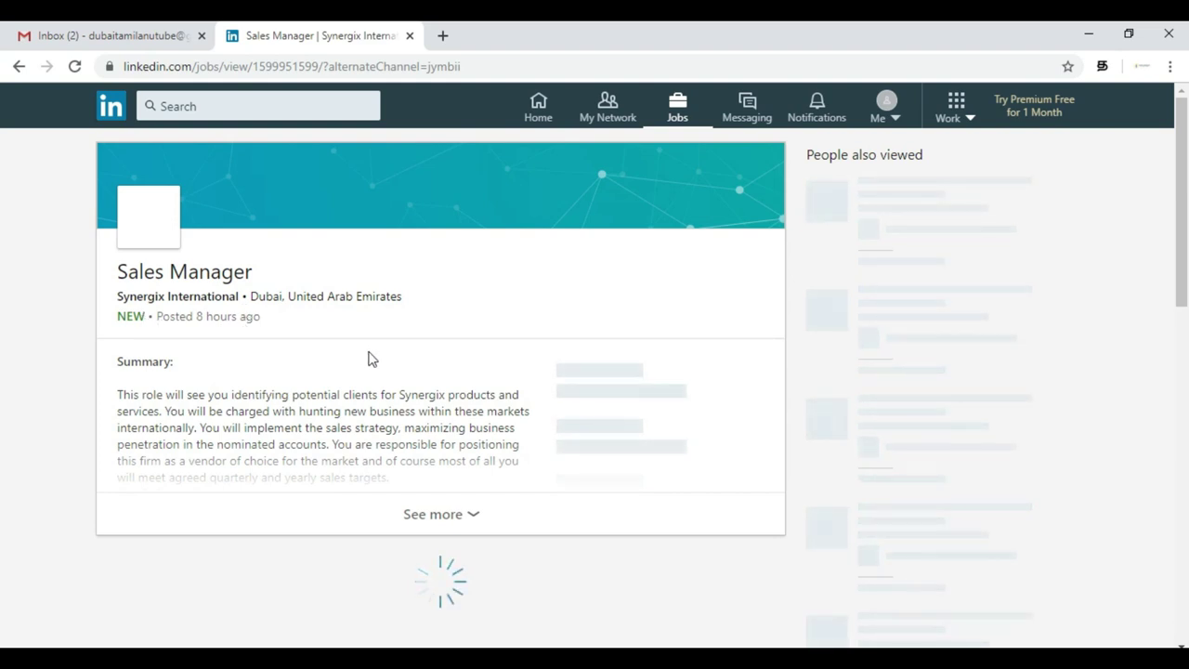
- Expand and read the full Sales Manager job description
left_click(413, 519)
scroll(357, 459, "down", 2)
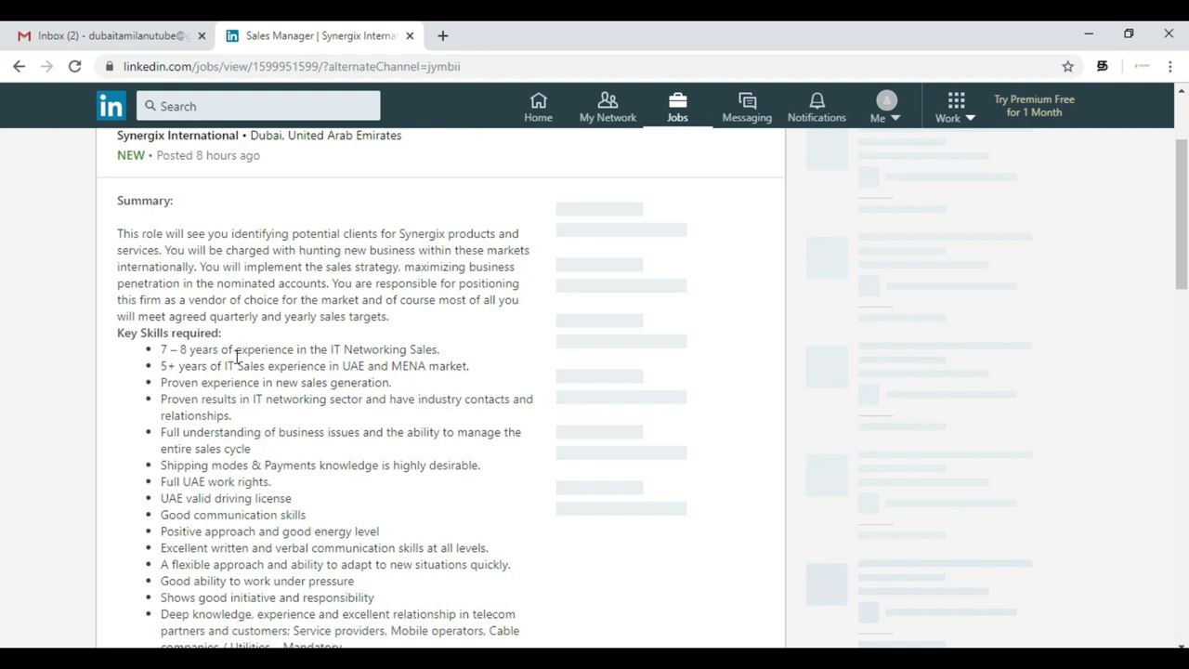
scroll(236, 356, "down", 2)
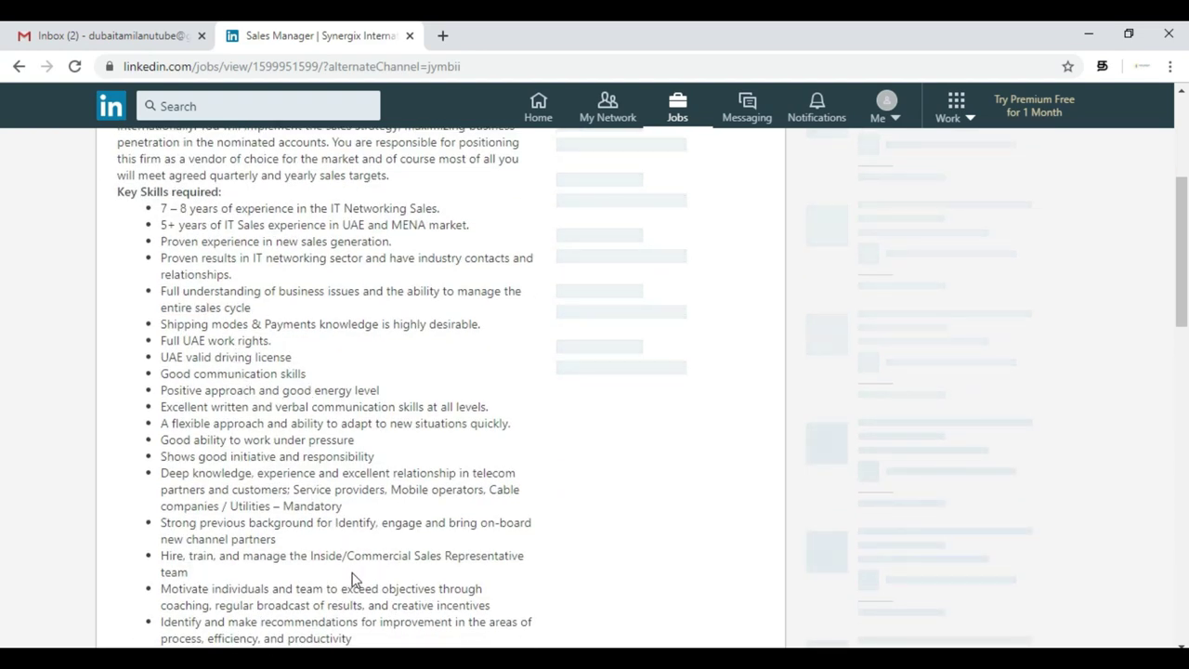
scroll(351, 577, "down", 13)
scroll(353, 578, "up", 4)
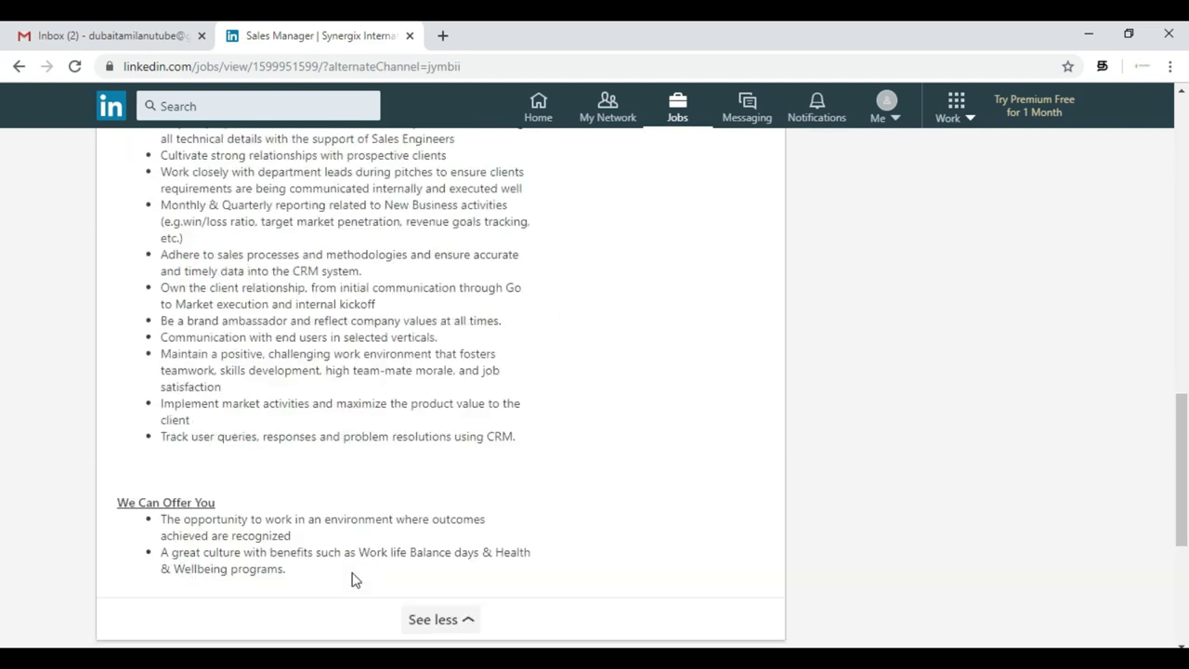
scroll(353, 574, "up", 15)
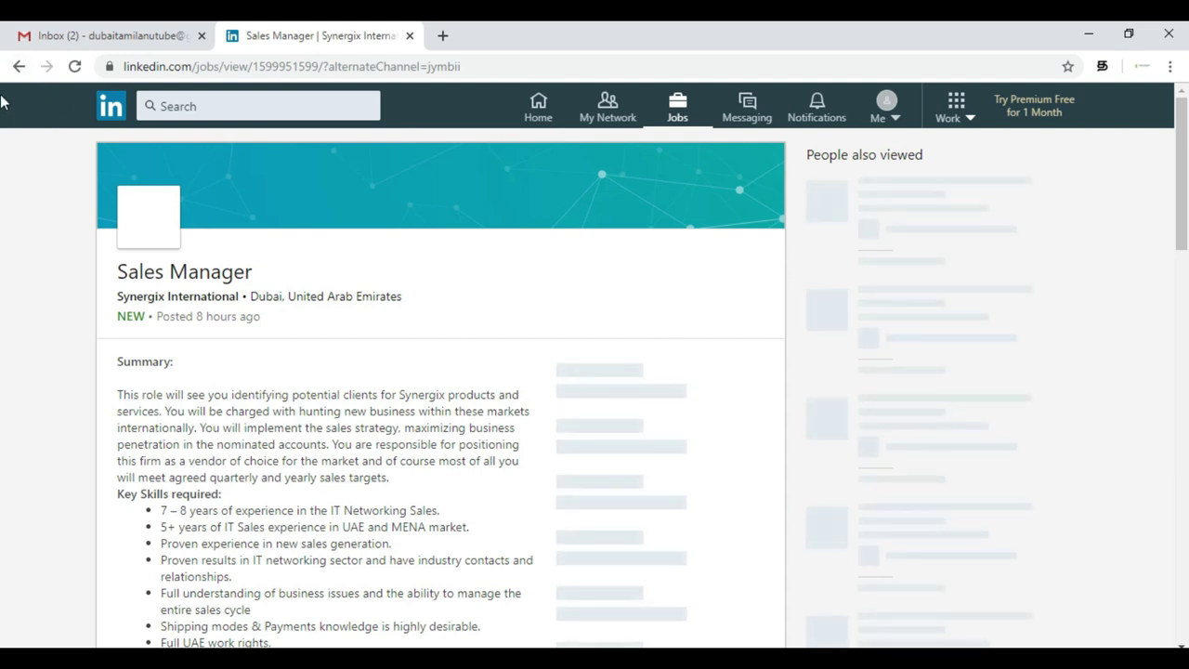
- Go back to the Jobs page and browse the United Arab Emirates suggestions and listings
left_click(18, 68)
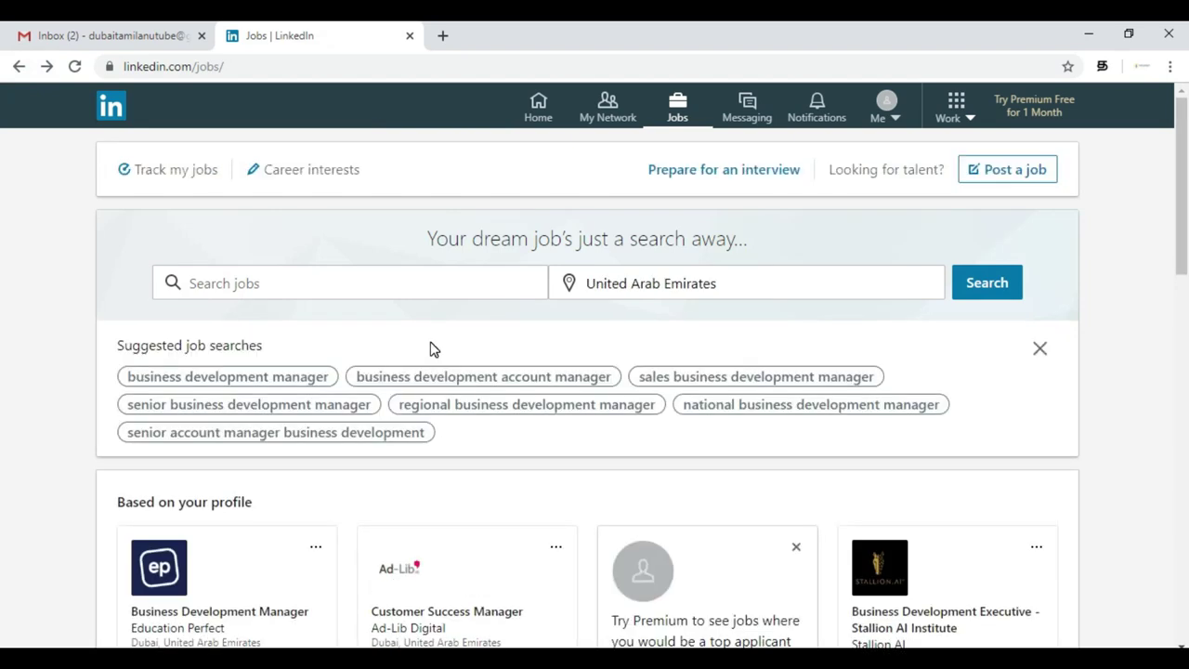
scroll(557, 545, "down", 2)
scroll(557, 543, "down", 1)
scroll(534, 550, "down", 2)
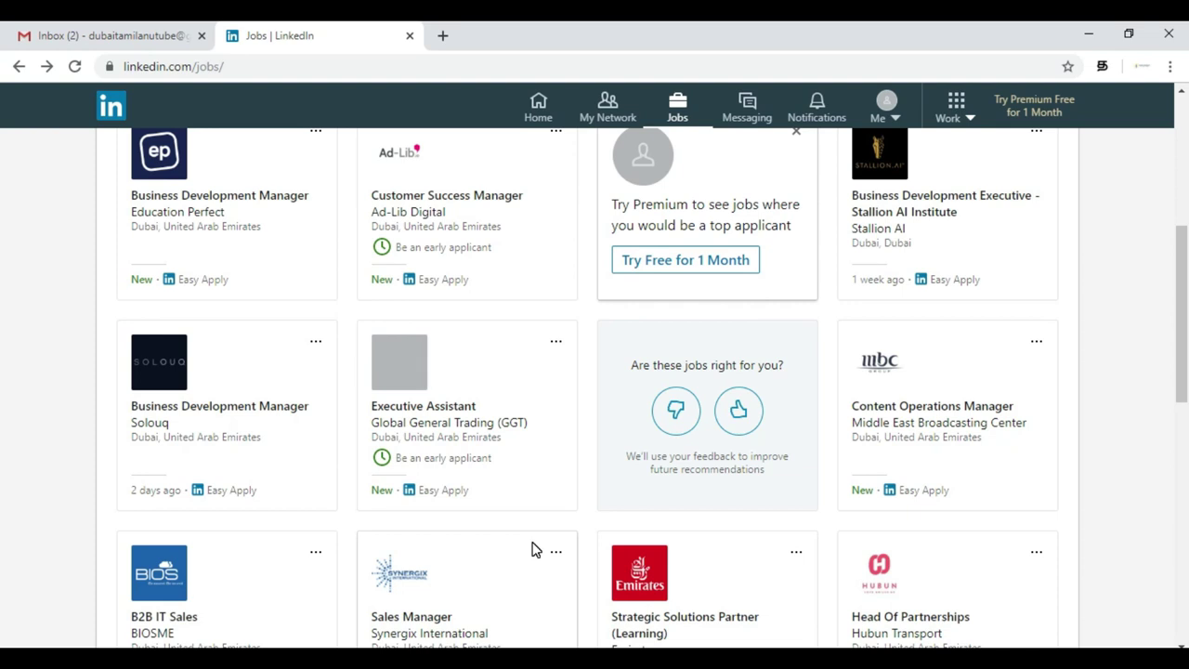
scroll(534, 550, "up", 3)
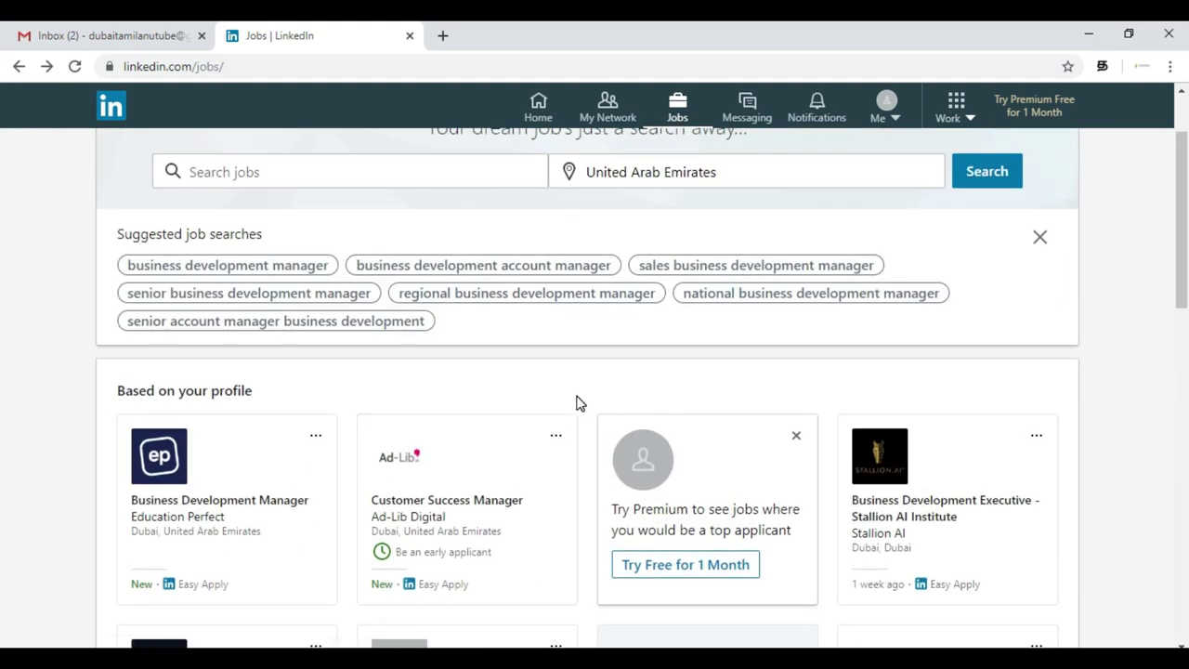
- Check Messaging, then view Notifications, which reports no new notifications
left_click(751, 104)
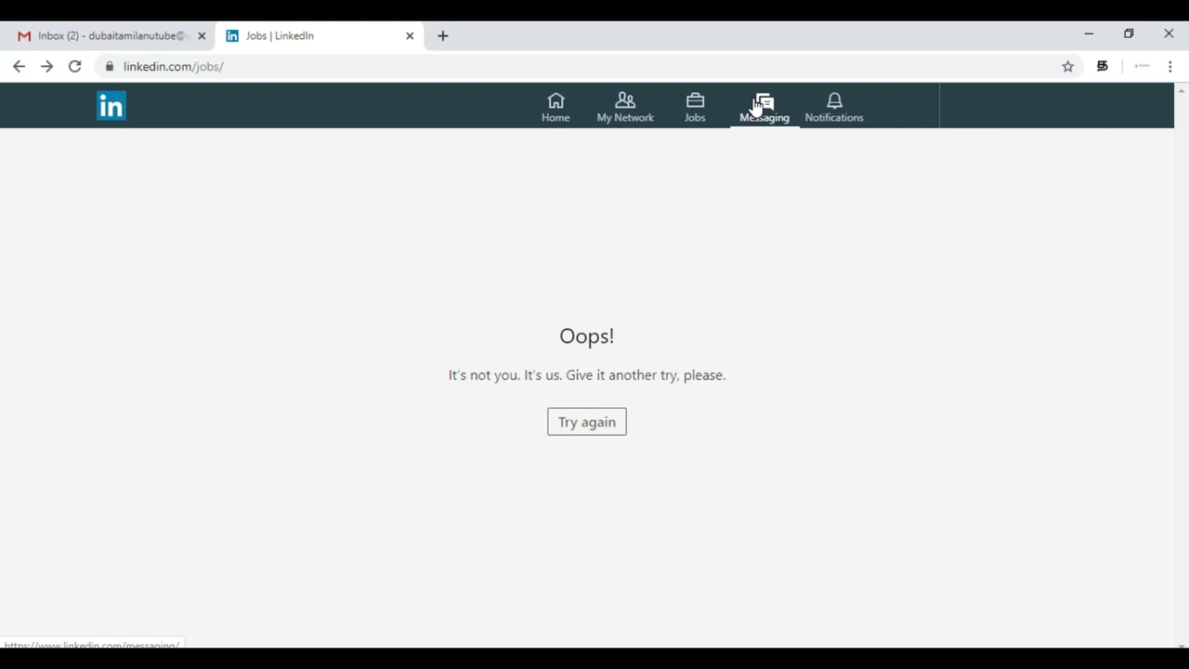
left_click(835, 121)
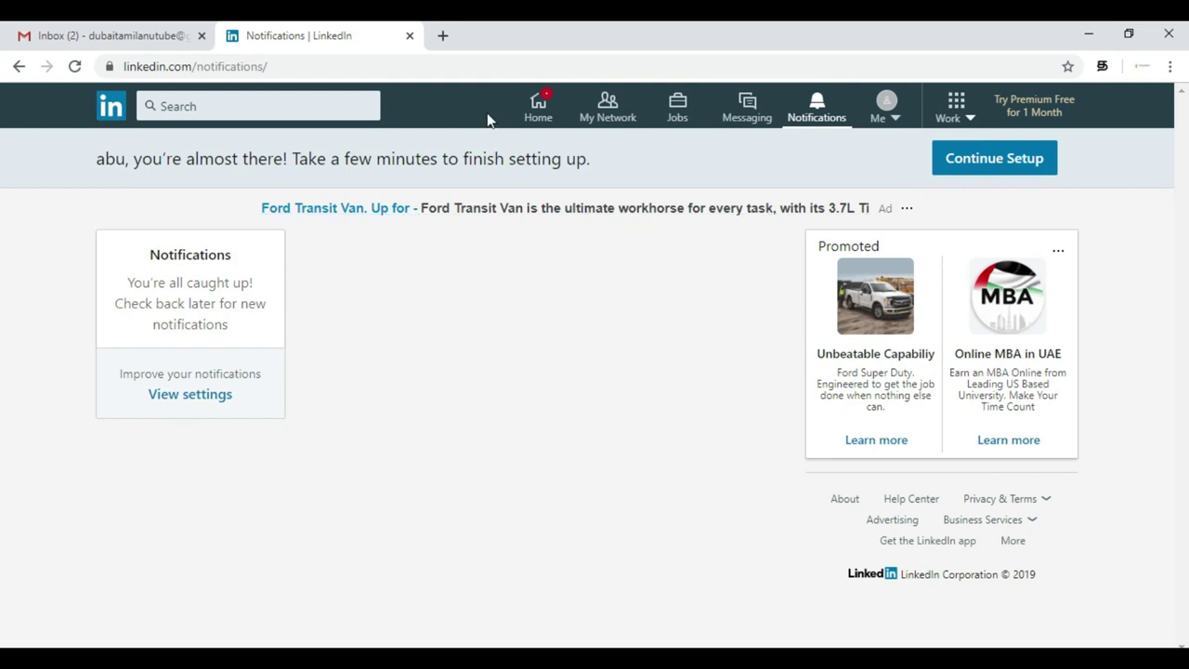
- From the home feed, resume the unfinished profile setup and review the suggested people
left_click(538, 112)
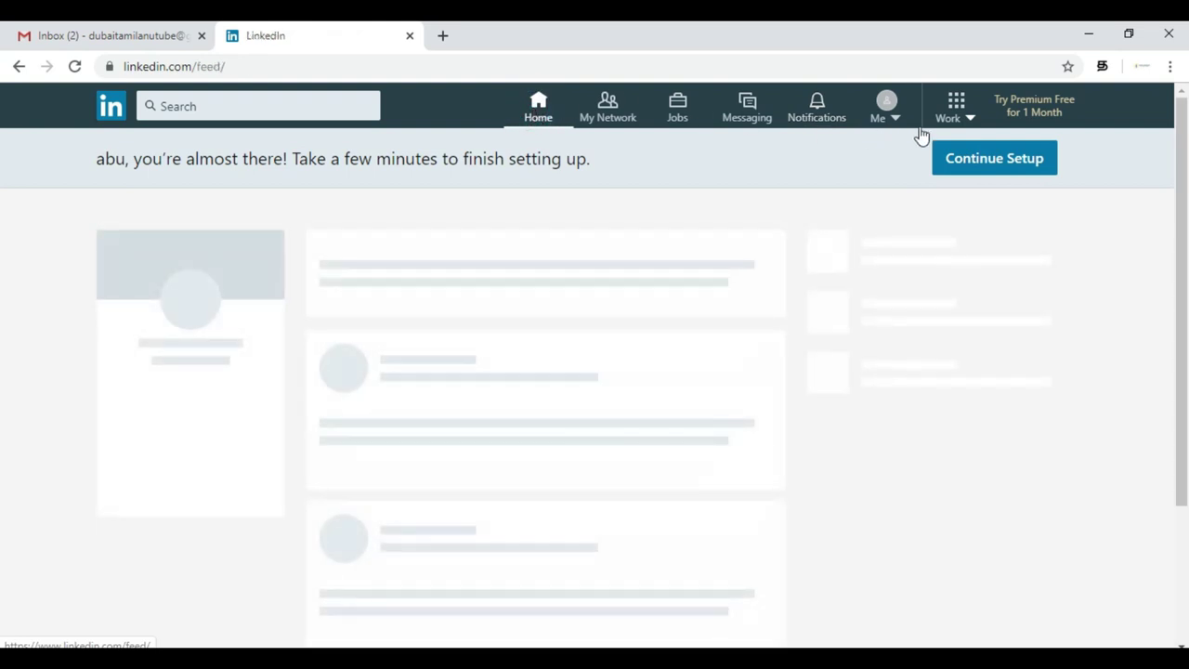
left_click(999, 162)
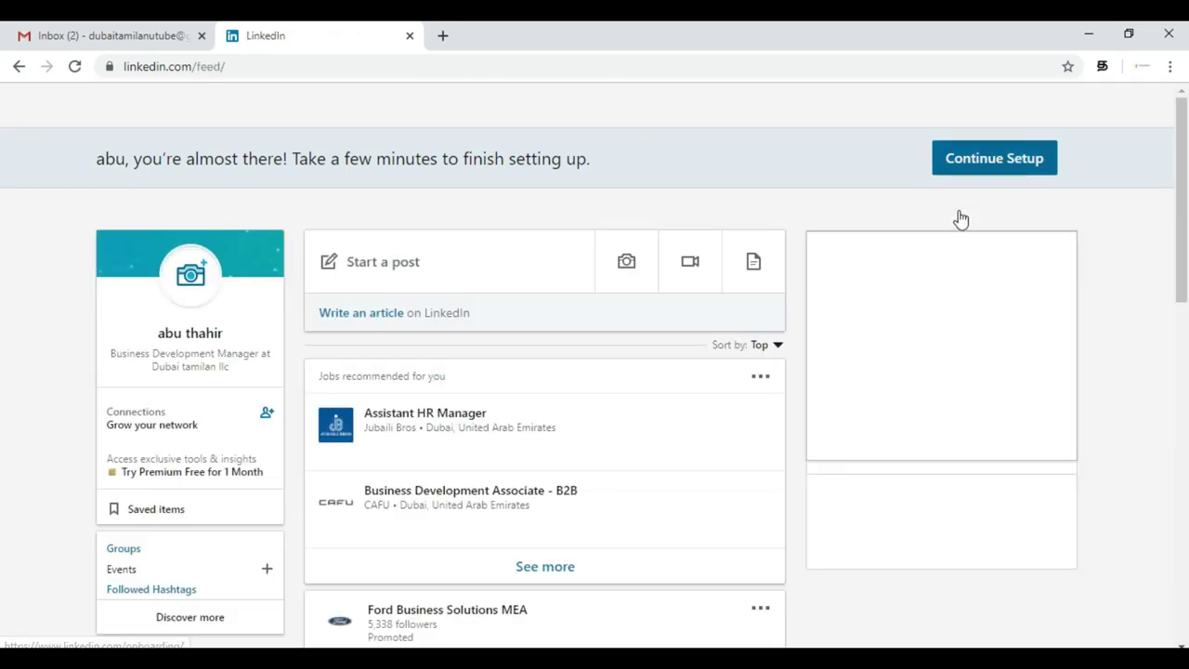
left_click(996, 163)
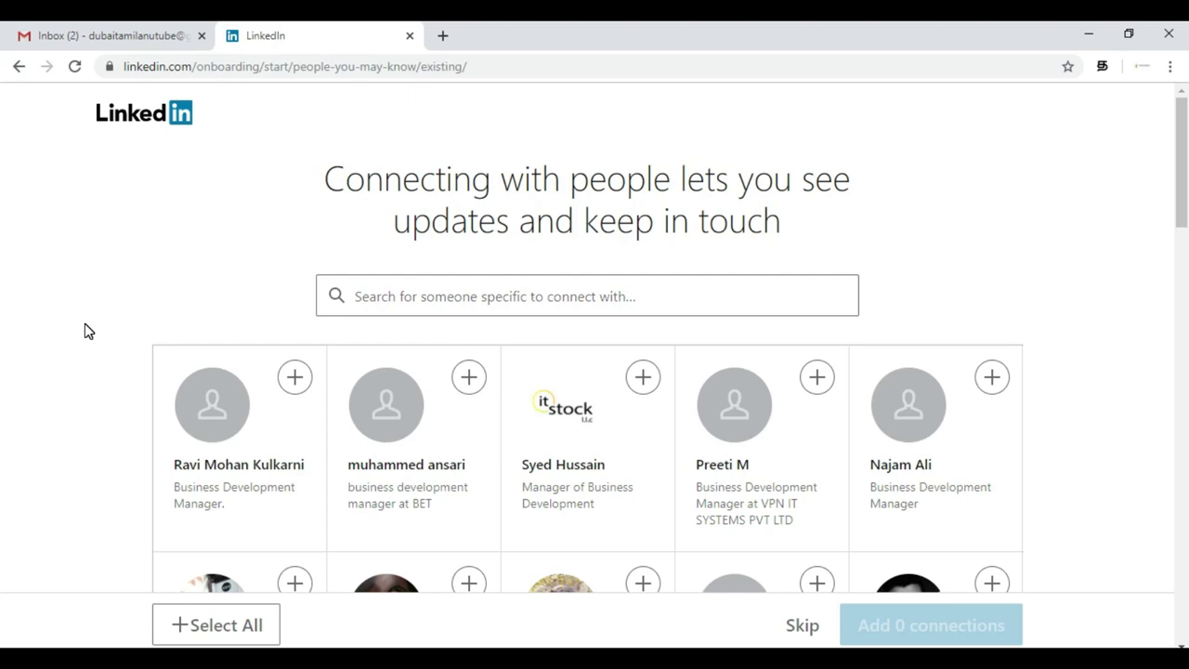
scroll(86, 331, "down", 8)
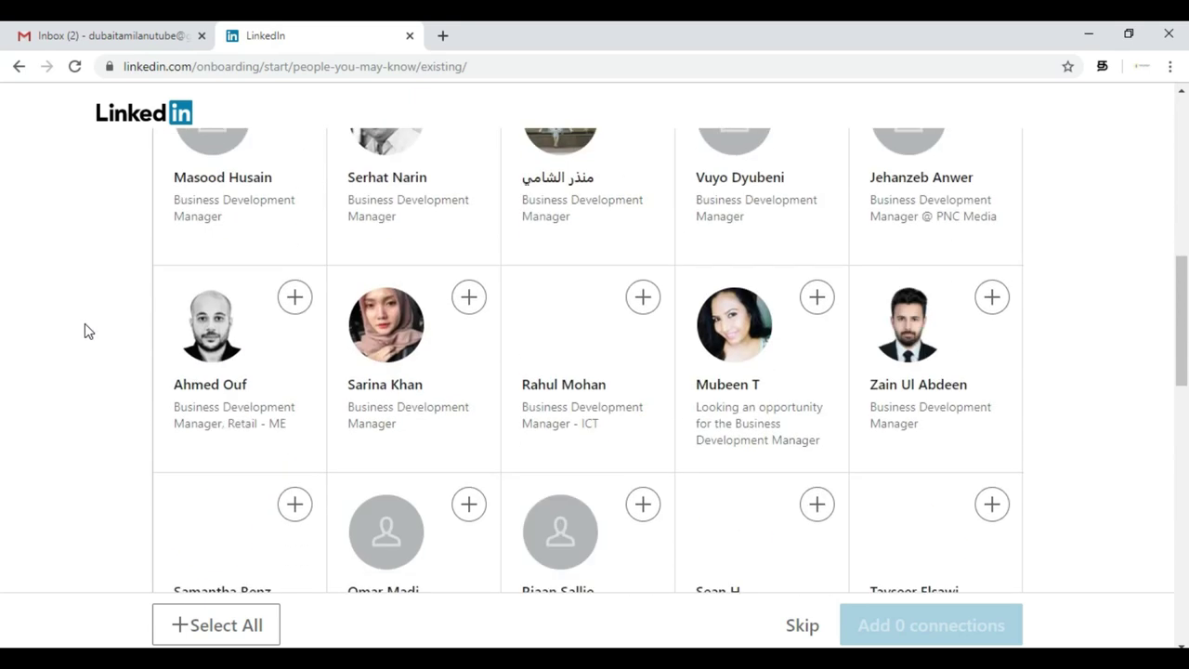
scroll(84, 331, "down", 3)
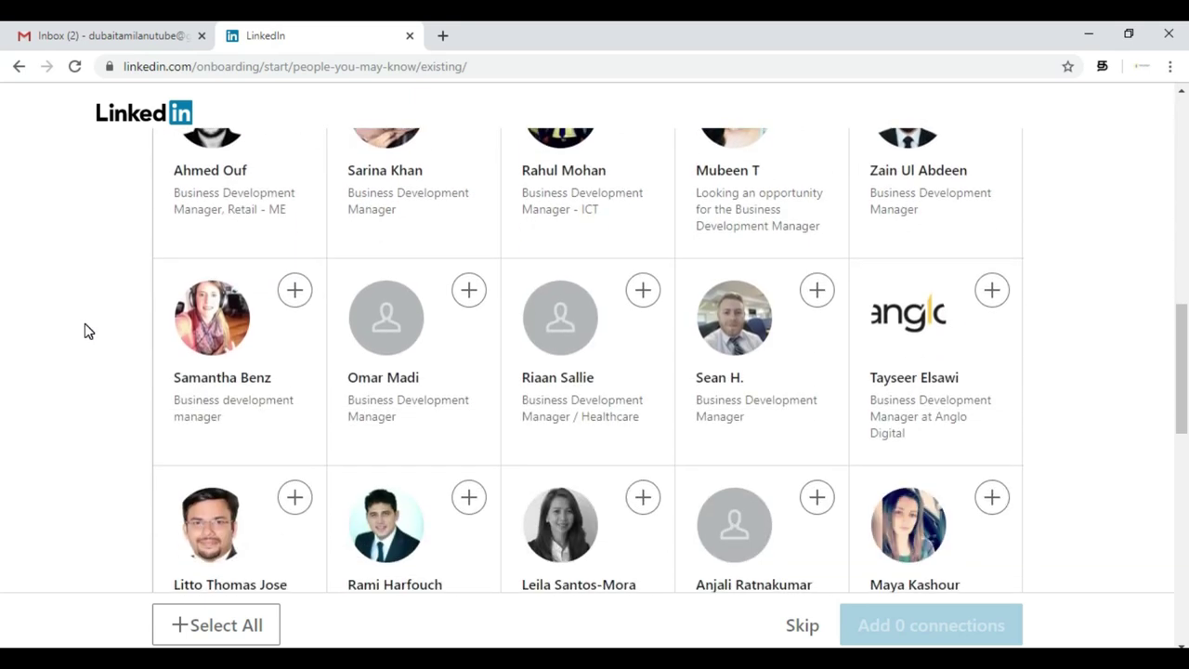
scroll(85, 324, "down", 6)
scroll(84, 324, "up", 1)
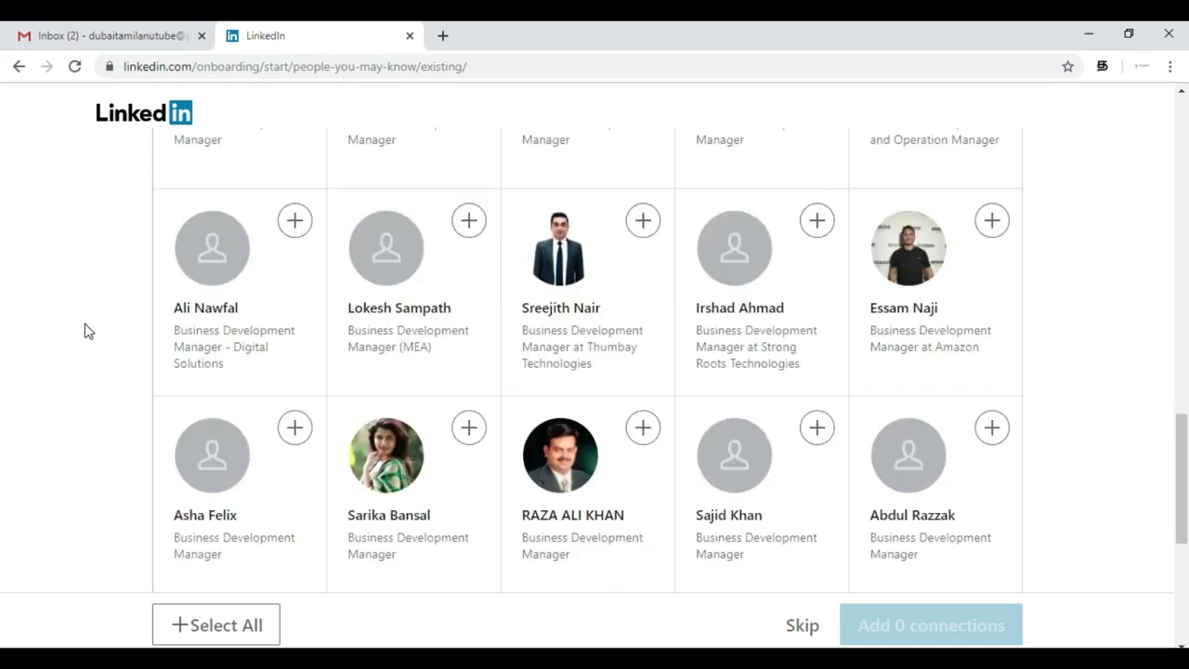
scroll(85, 324, "up", 15)
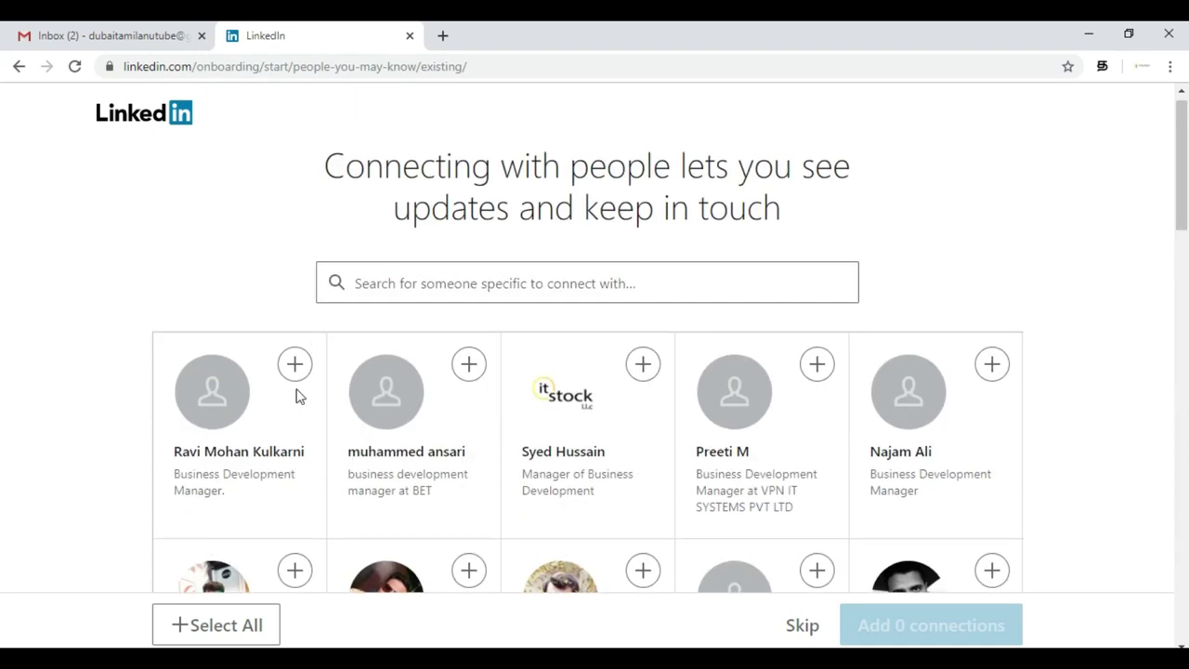
- Select four suggested people and send the four connection requests
left_click(296, 375)
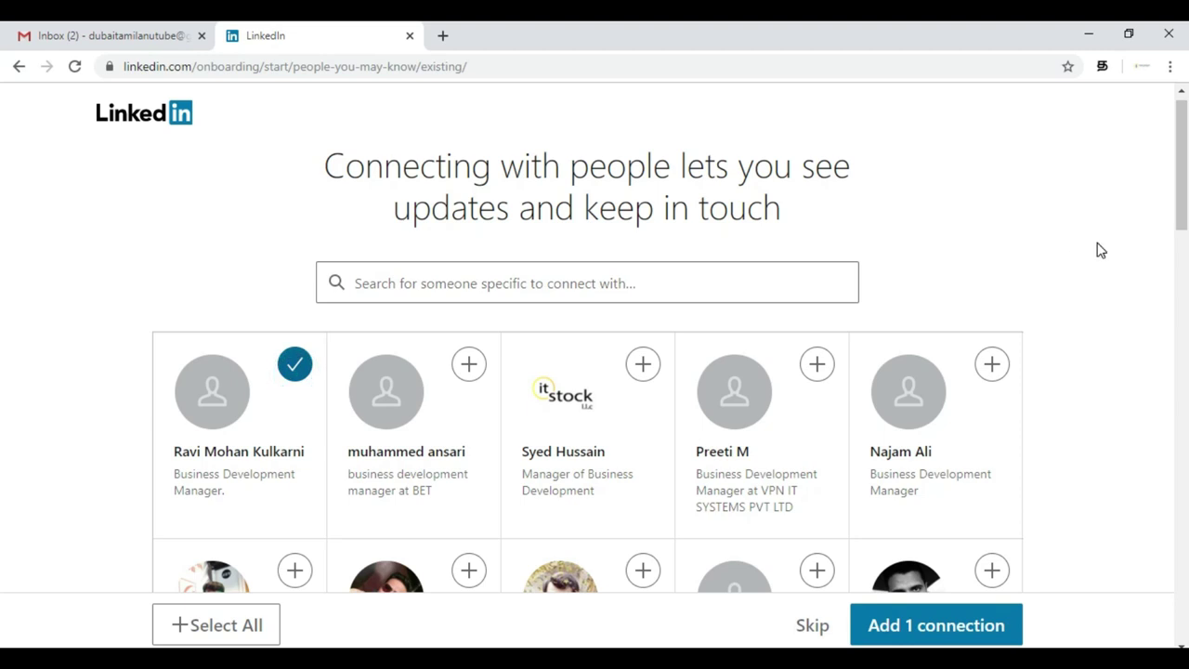
left_click(469, 363)
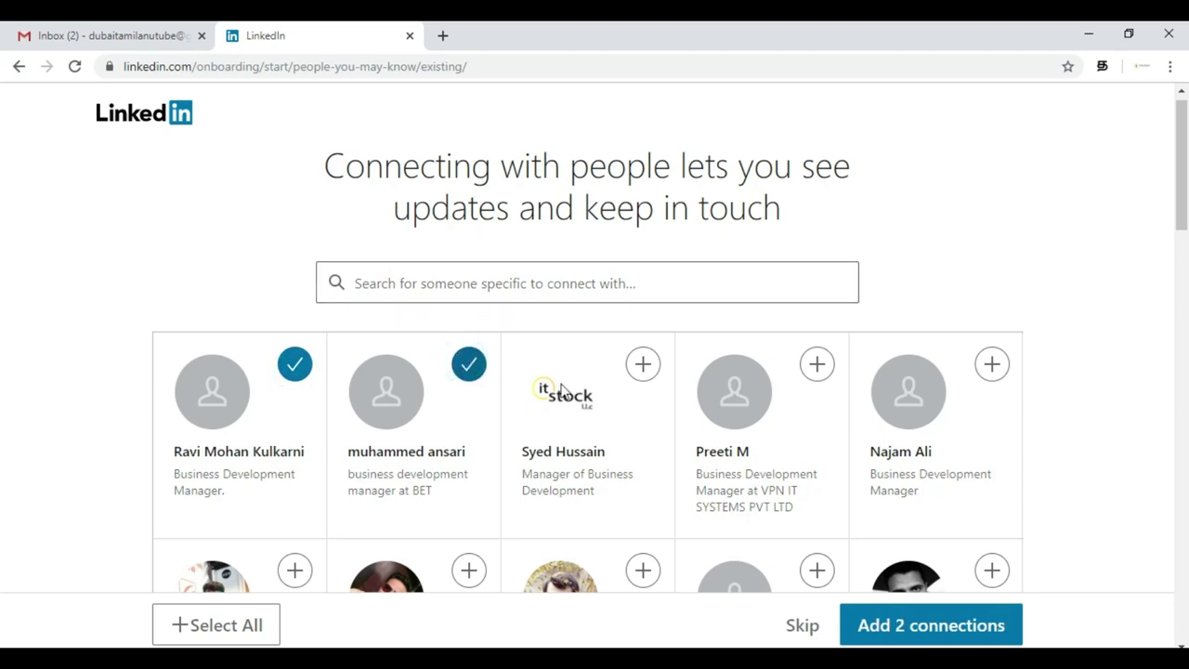
left_click(642, 367)
scroll(843, 406, "down", 3)
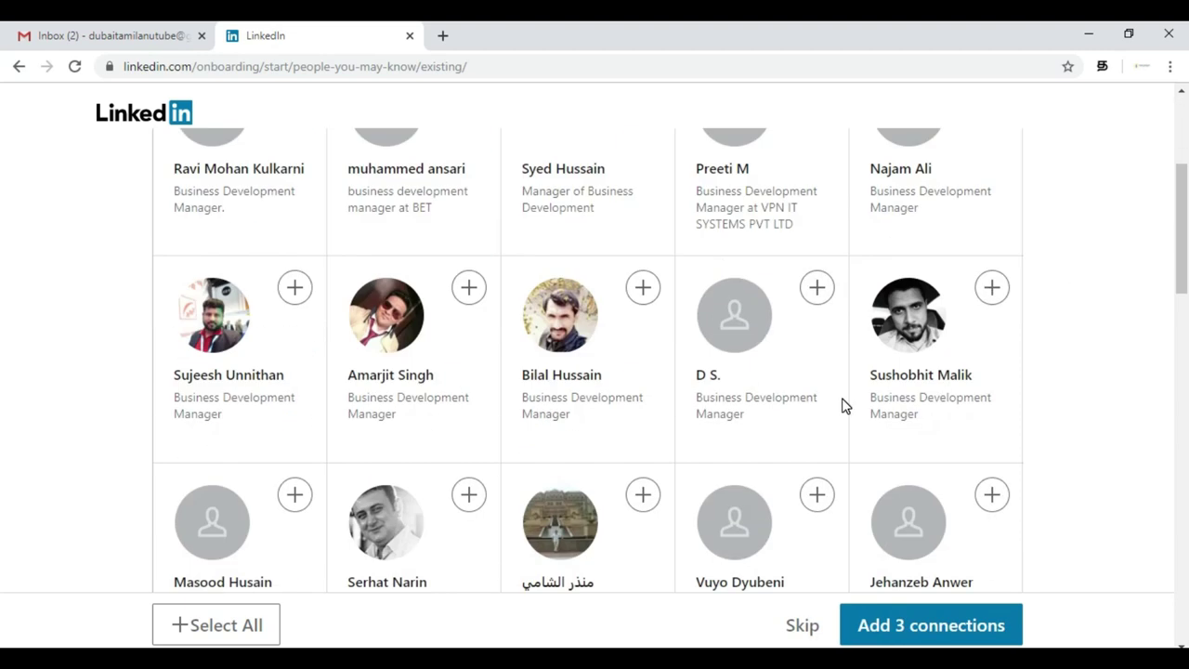
left_click(639, 289)
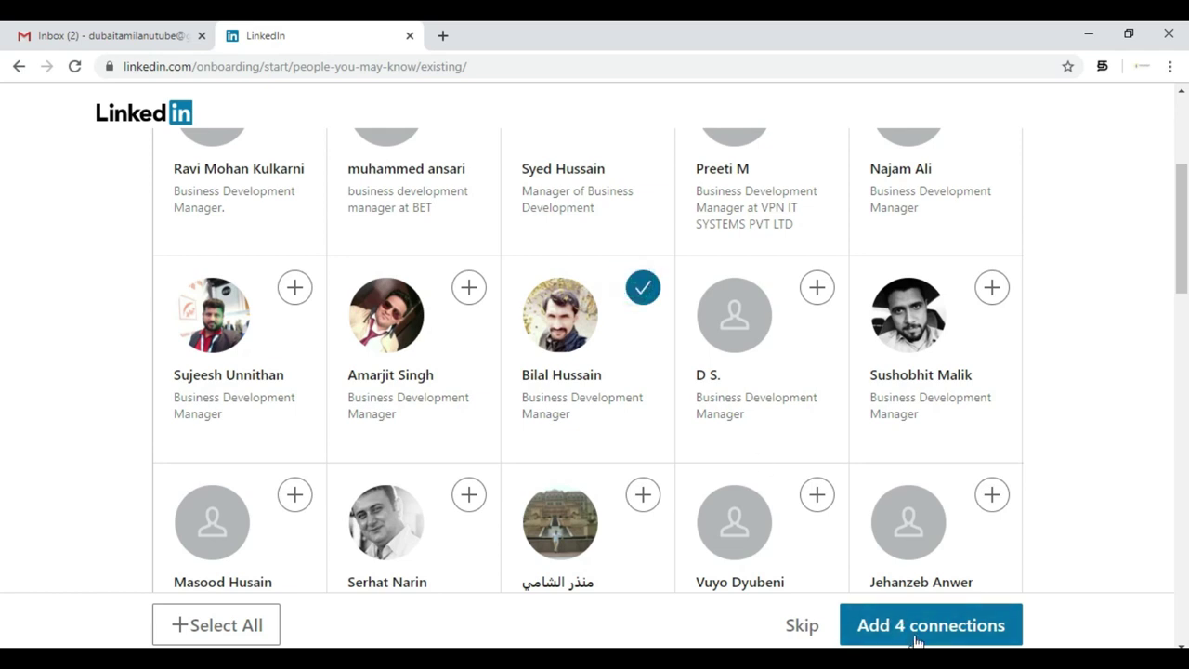
left_click(914, 636)
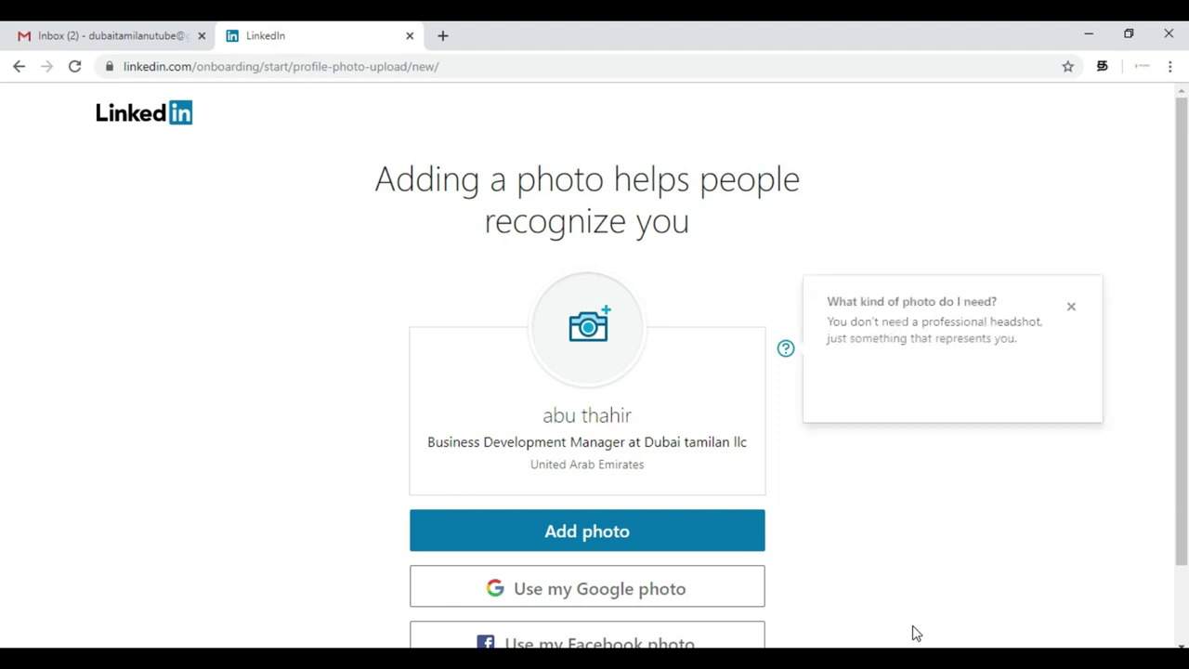
- Skip the profile photo step and keep United Arab Emirates as the country
left_click(1070, 306)
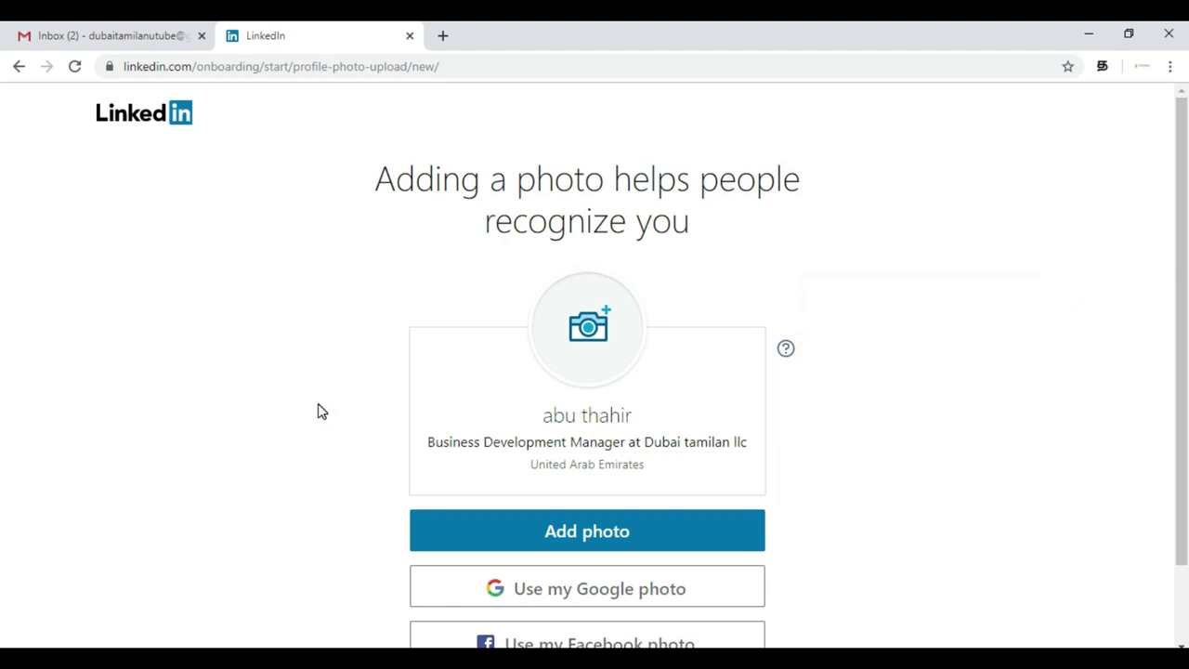
scroll(319, 412, "down", 1)
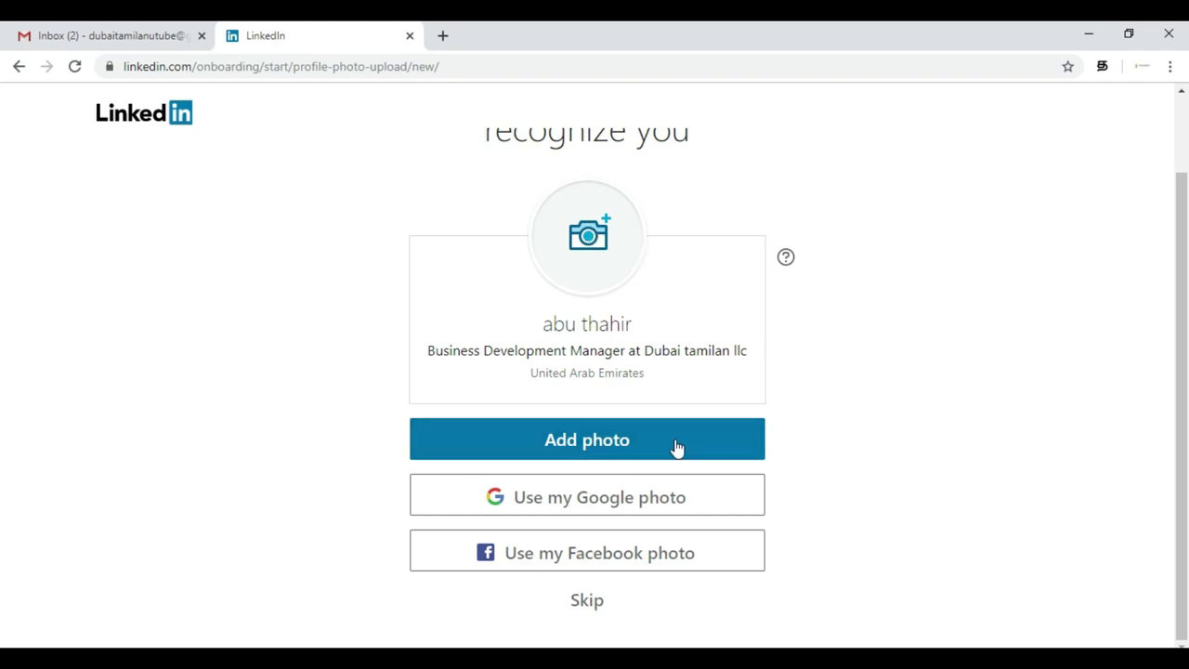
left_click(585, 601)
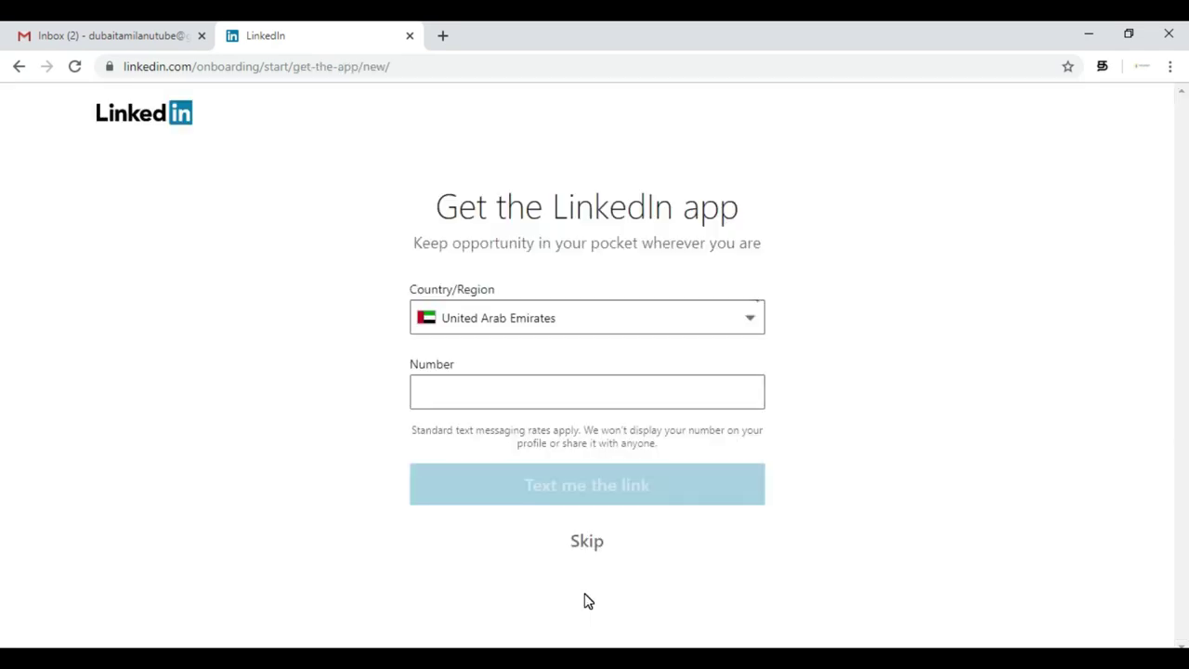
left_click(681, 332)
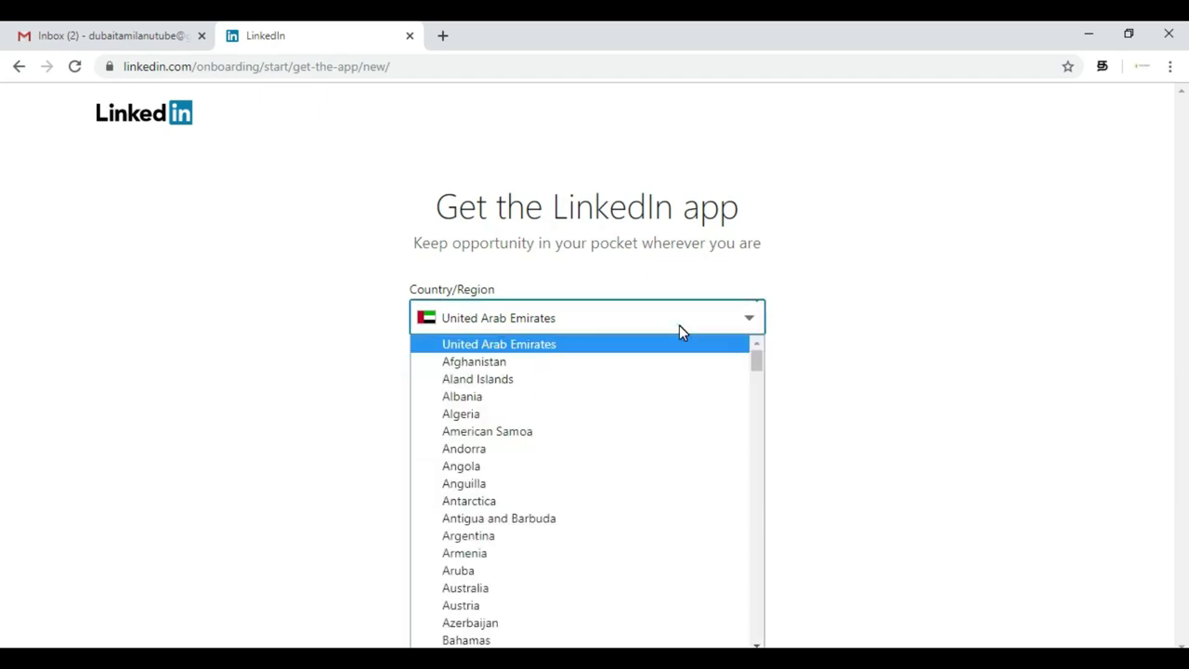
left_click(679, 325)
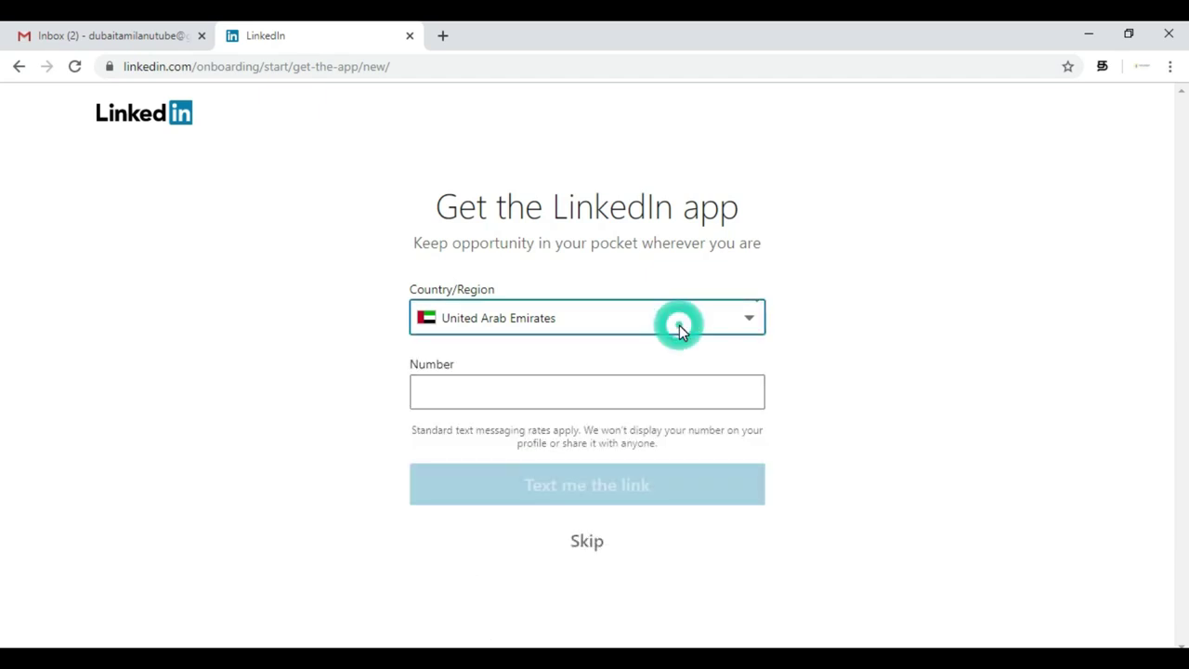
left_click(589, 537)
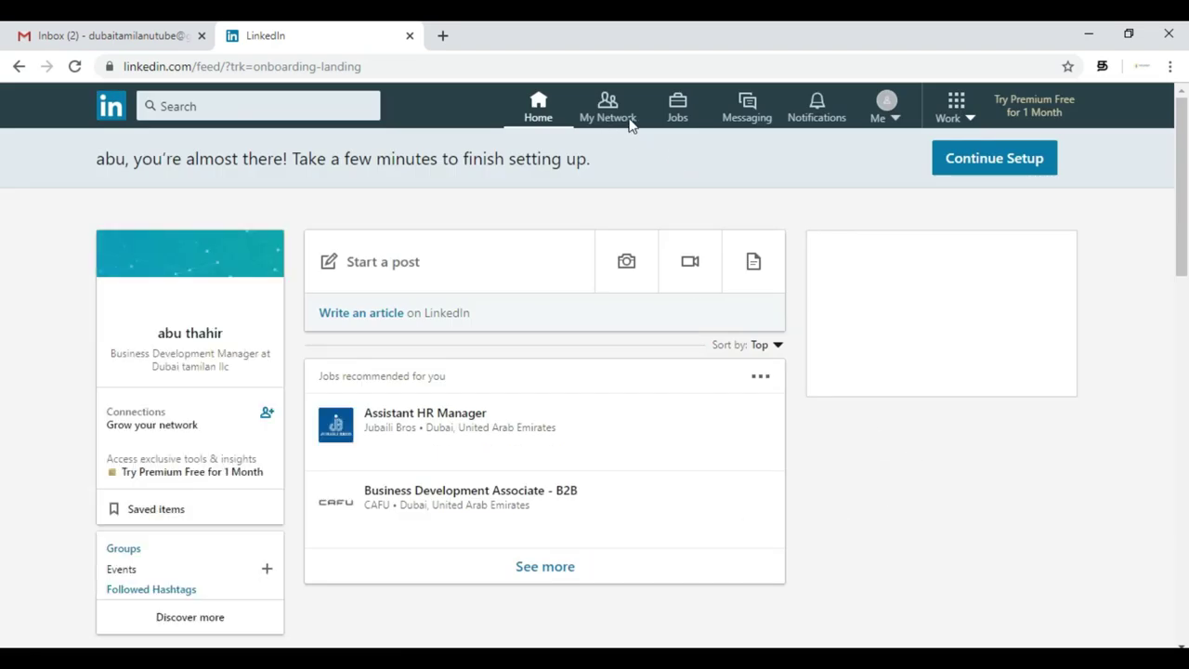
left_click(891, 119)
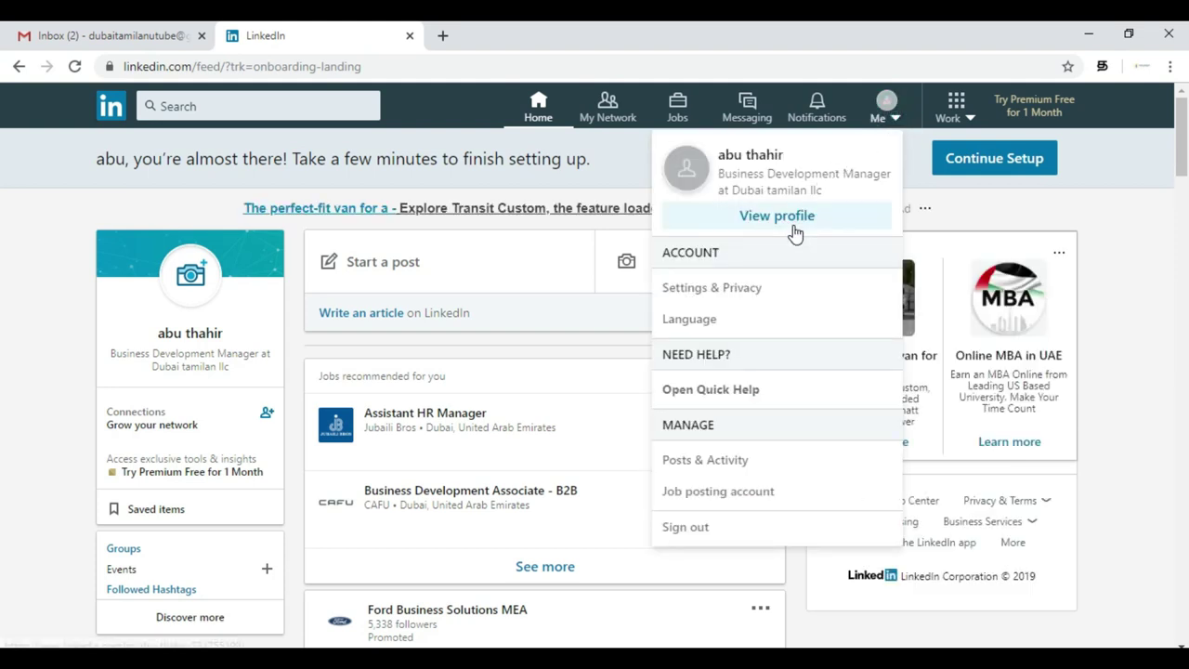
left_click(790, 234)
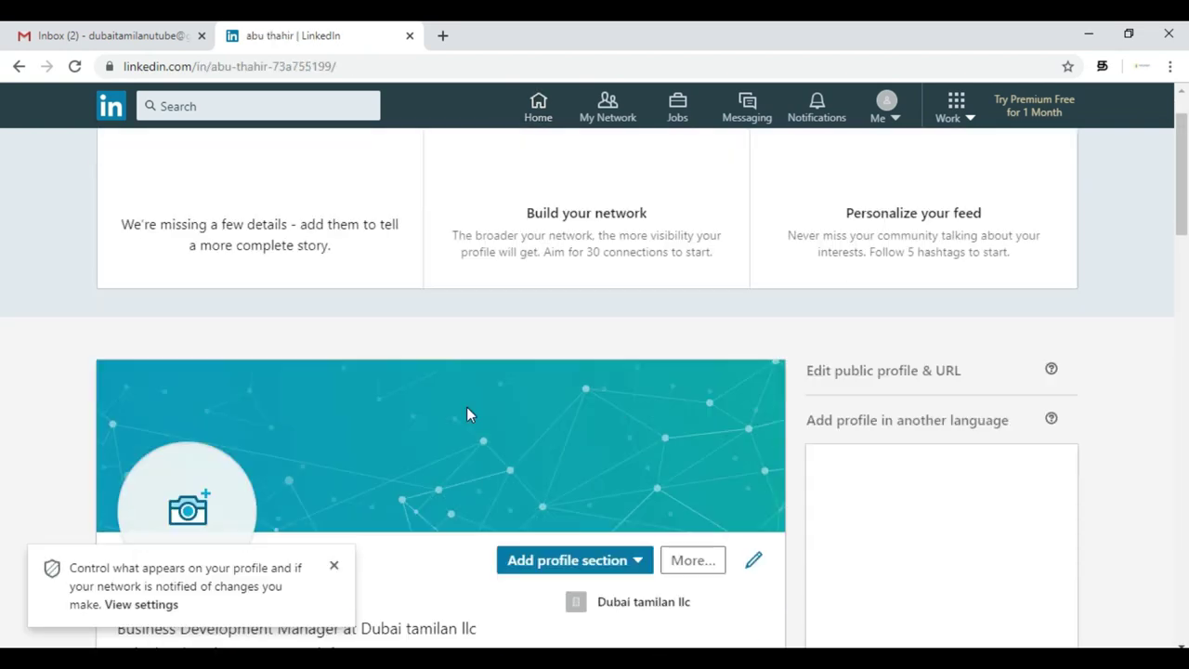
scroll(467, 408, "down", 3)
left_click(334, 568)
scroll(425, 504, "up", 4)
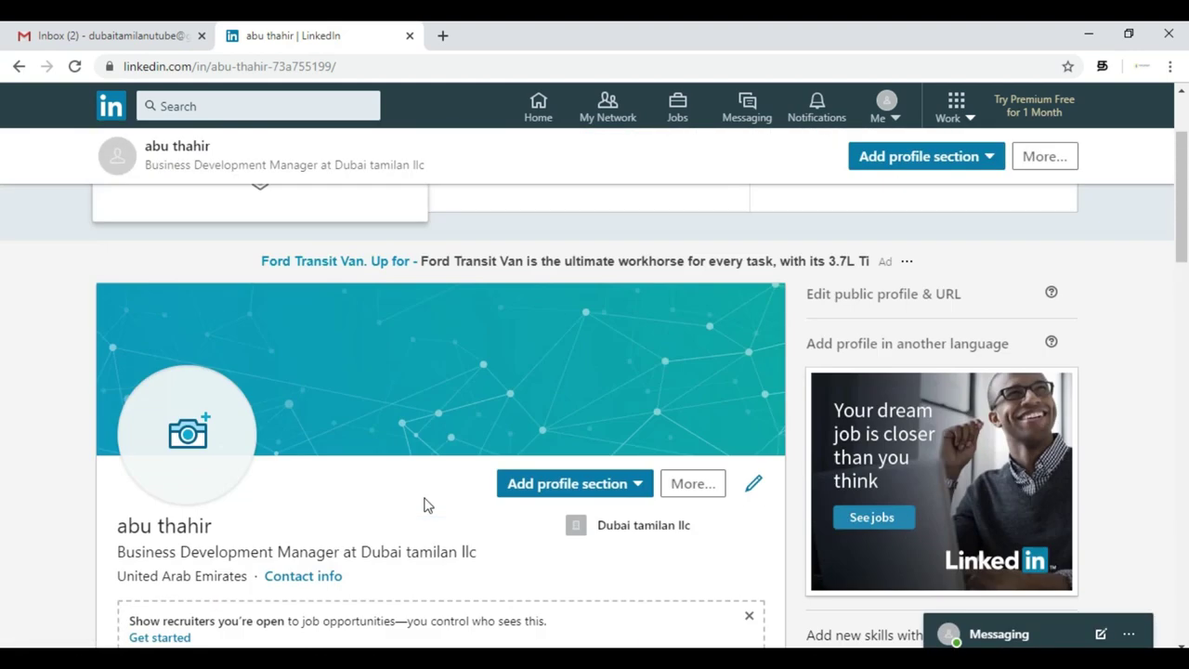
scroll(424, 504, "down", 10)
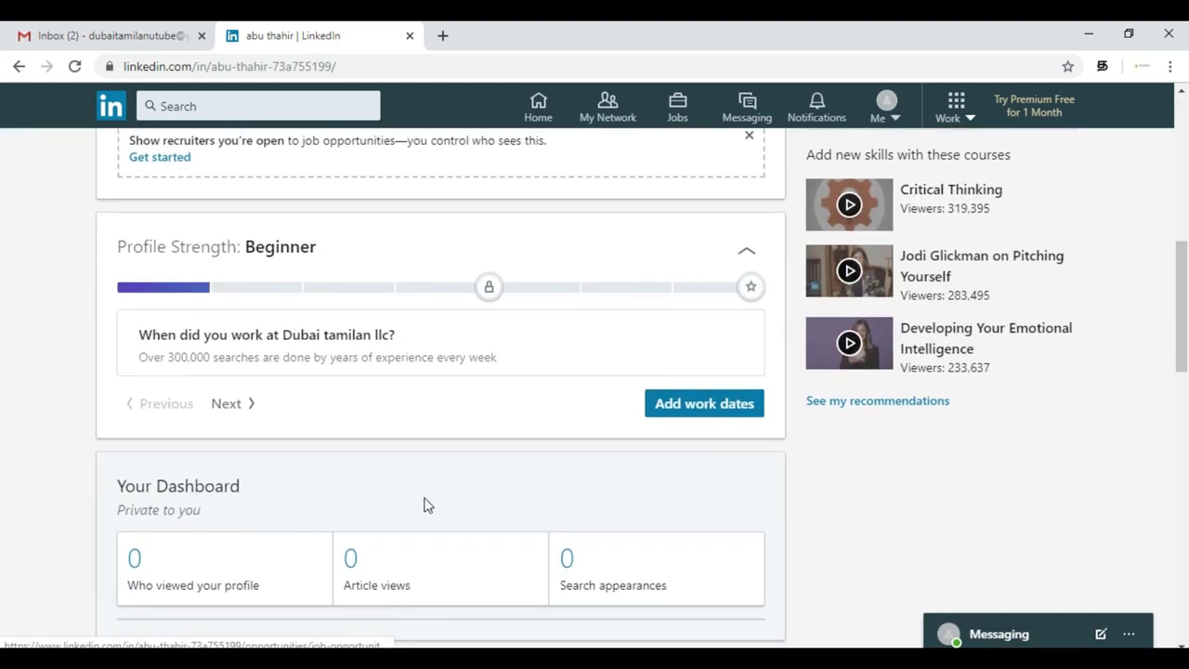
scroll(425, 504, "up", 8)
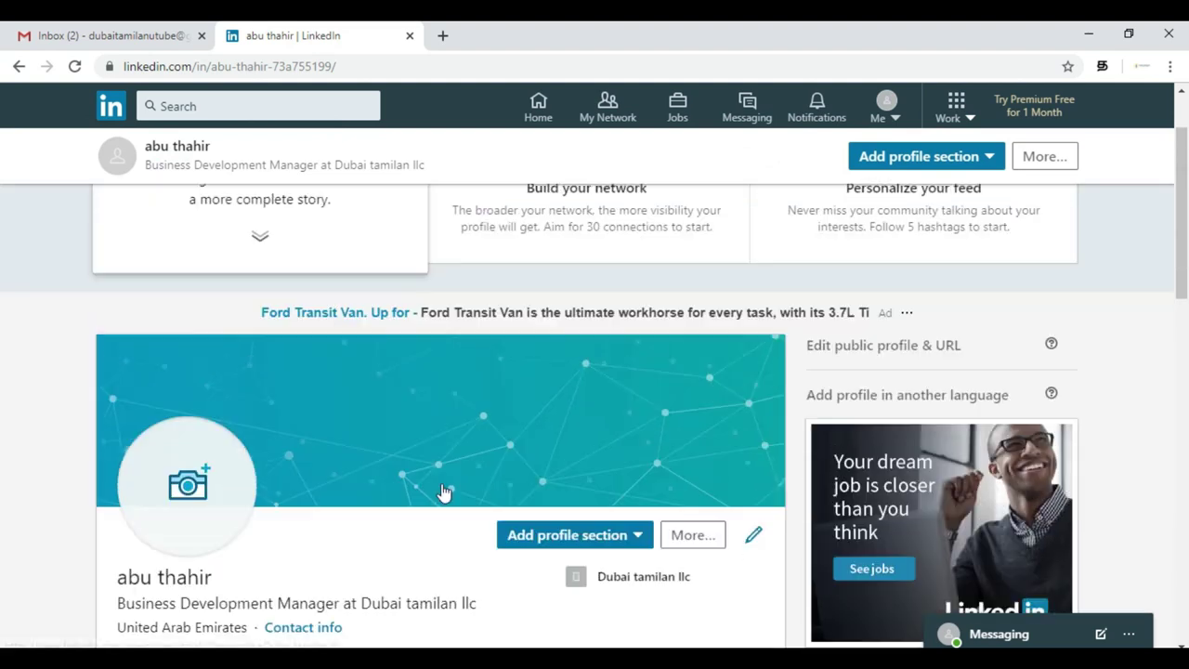
left_click(892, 116)
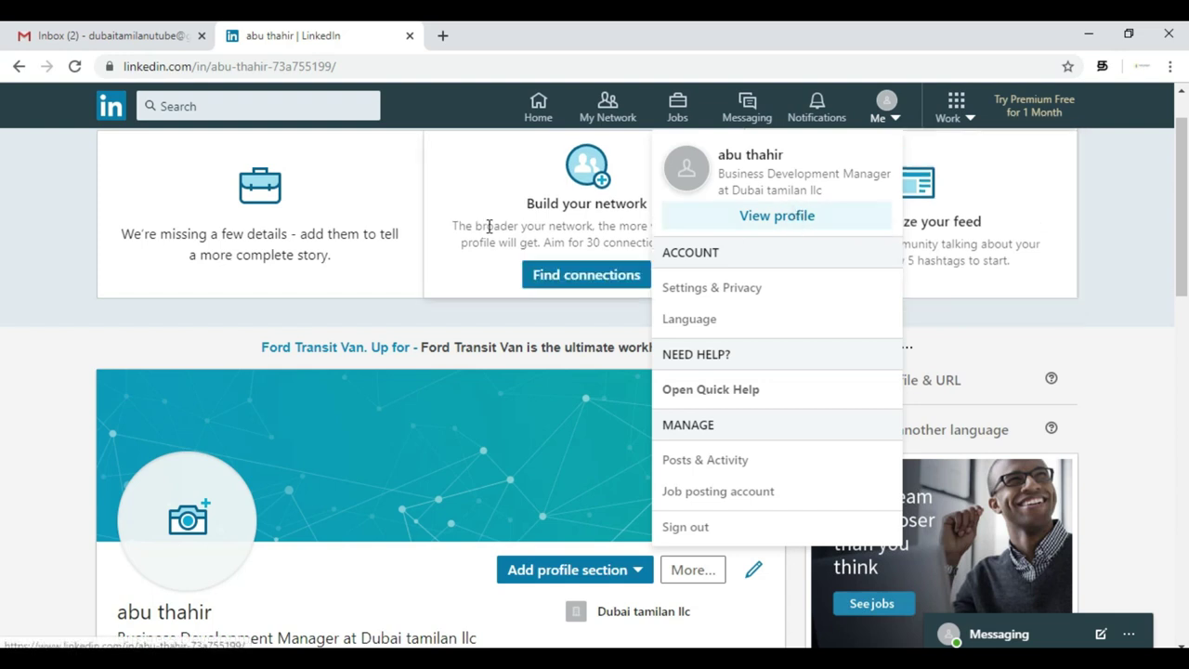
left_click(3, 379)
scroll(3, 379, "down", 3)
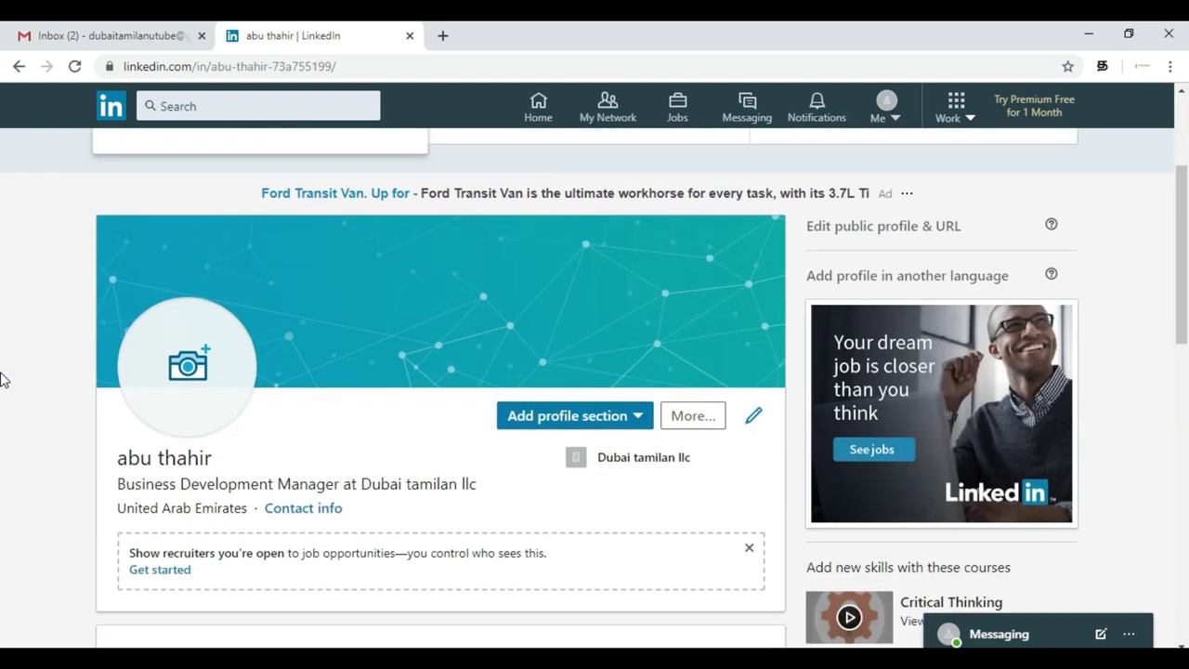
scroll(3, 379, "down", 2)
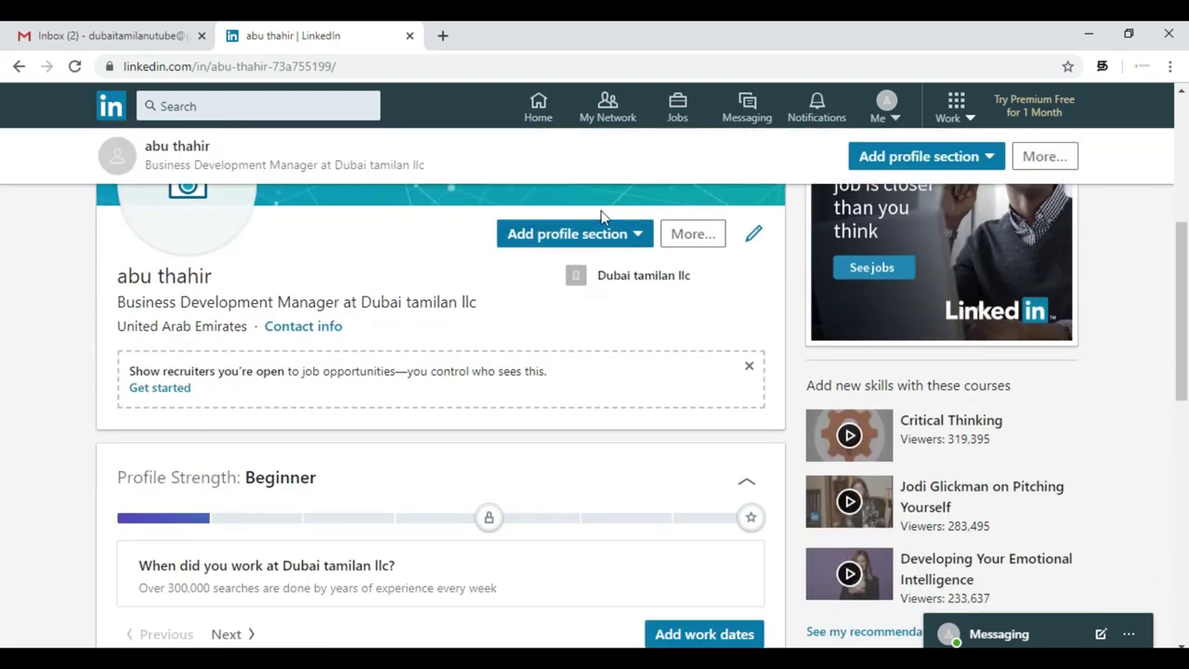
left_click(632, 239)
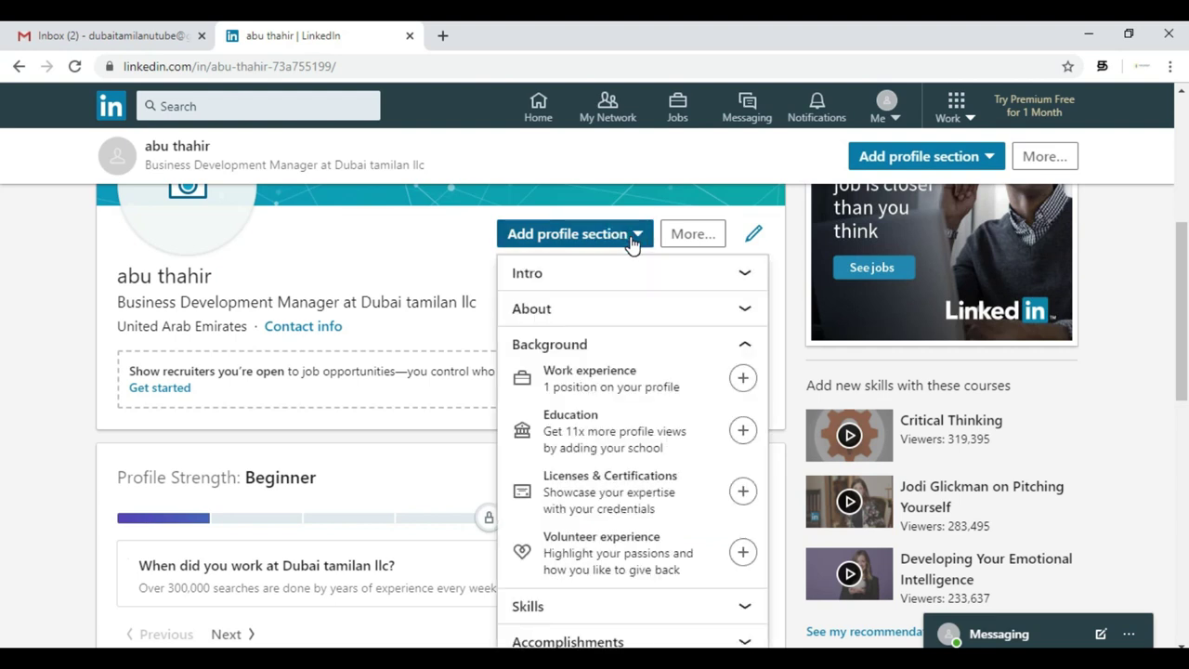
left_click(82, 481)
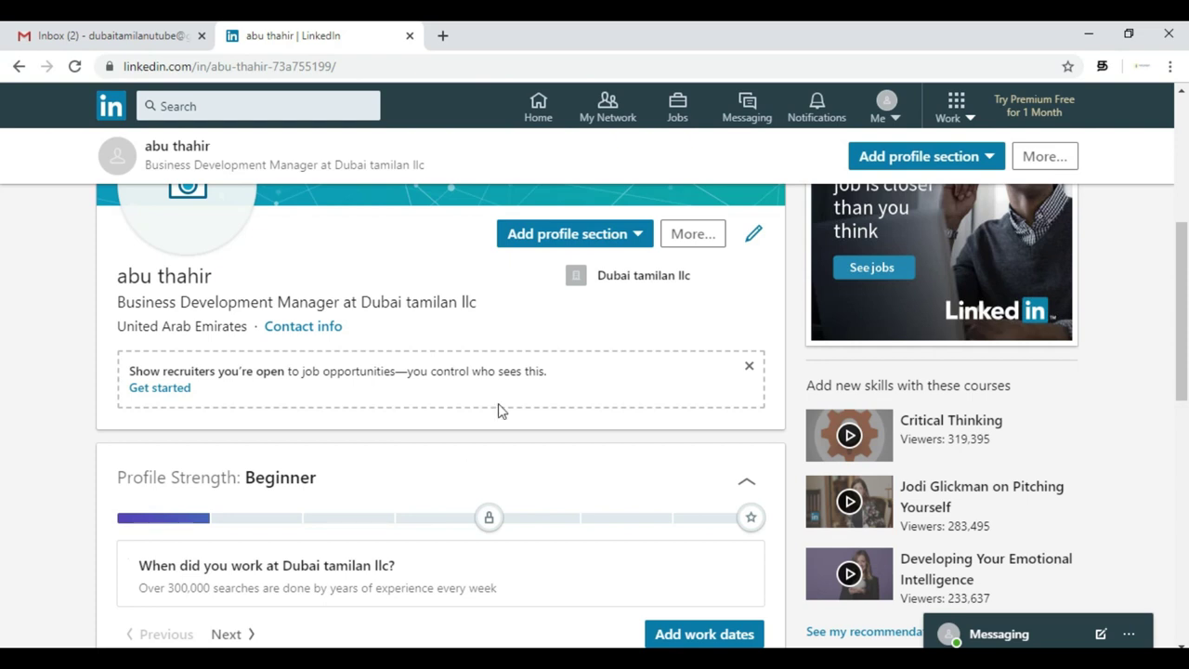
left_click(634, 238)
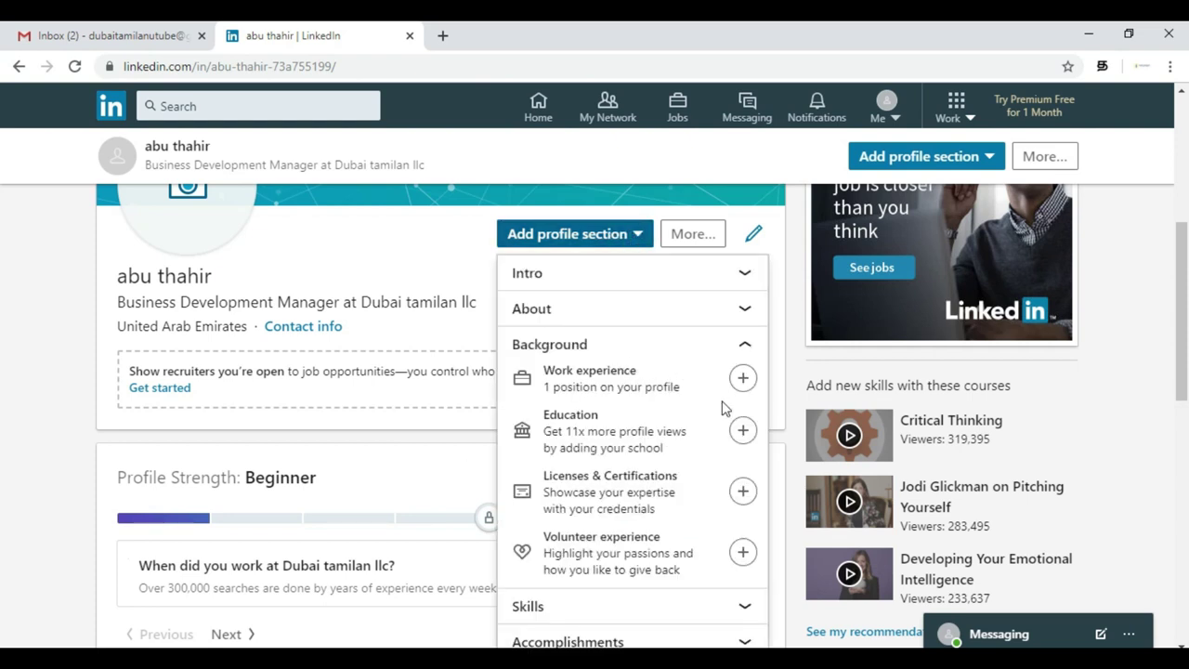
left_click(21, 337)
scroll(28, 375, "down", 7)
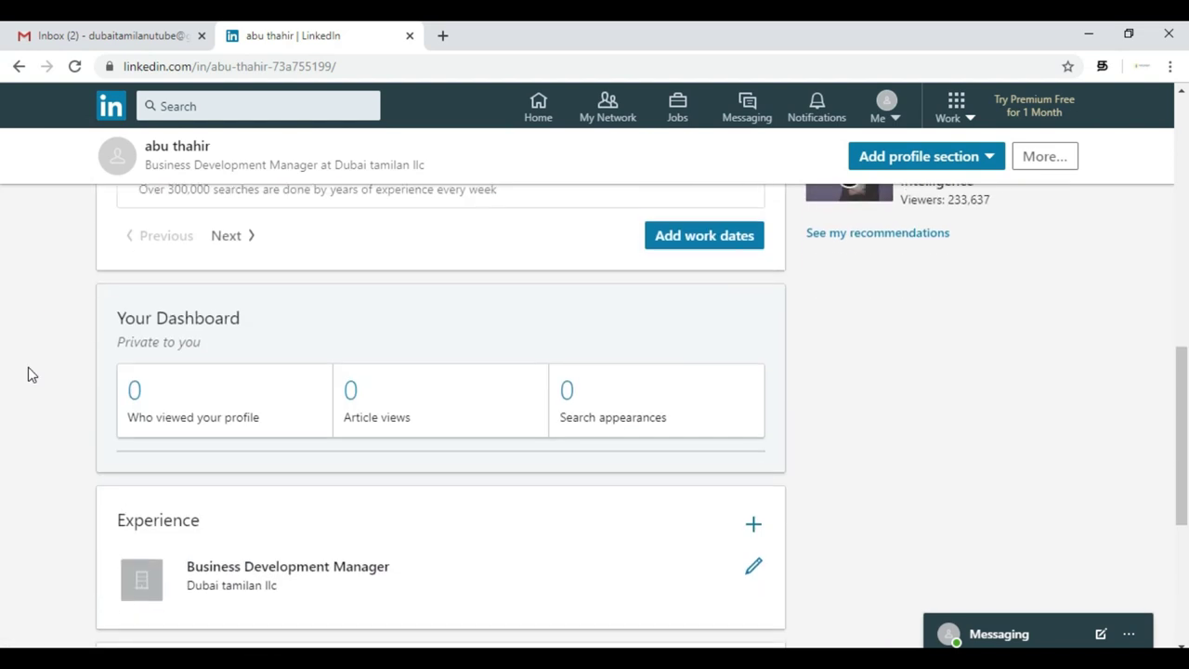
scroll(28, 375, "up", 3)
scroll(28, 374, "up", 2)
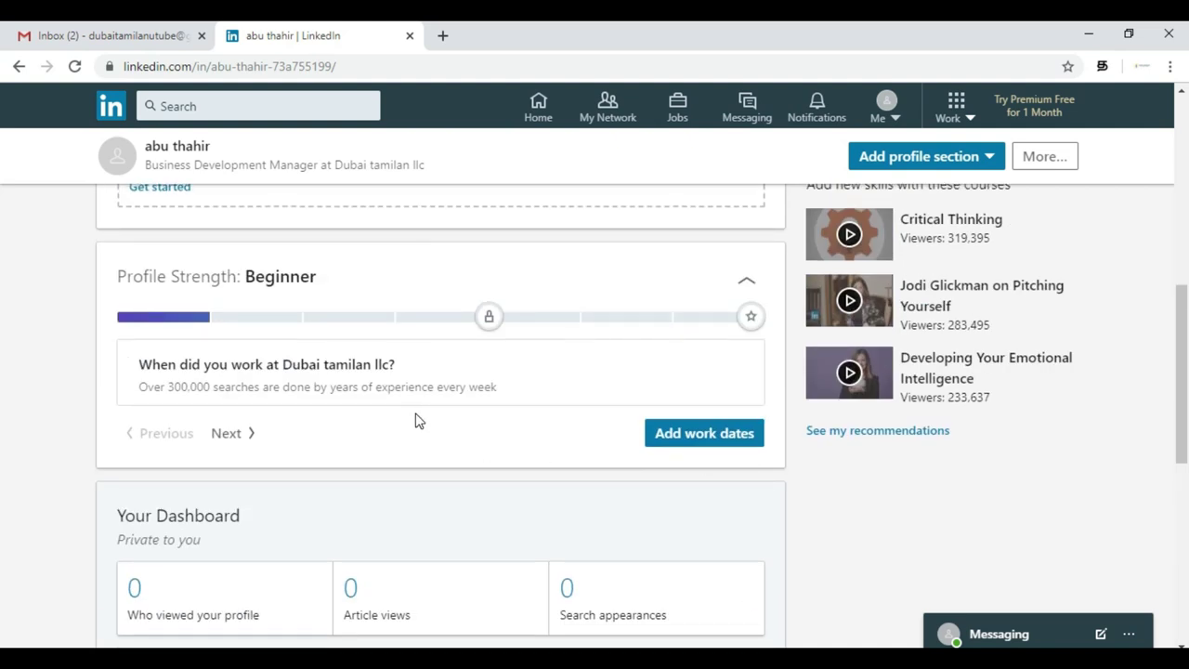
scroll(327, 364, "up", 3)
scroll(326, 364, "up", 1)
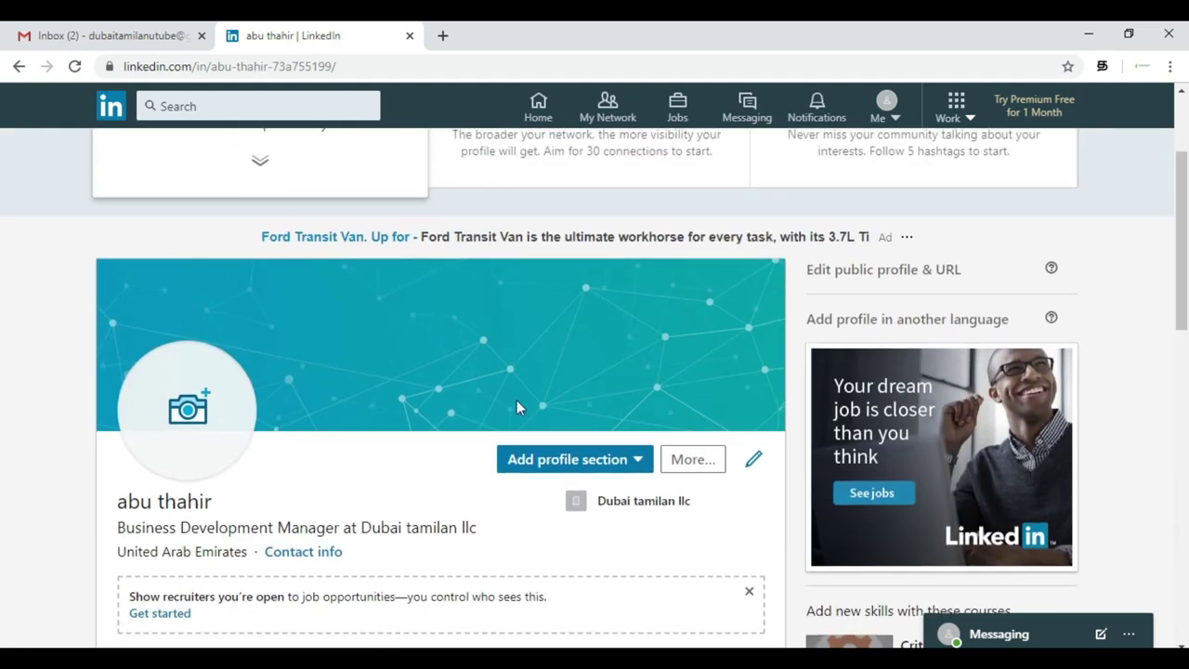
scroll(465, 396, "down", 1)
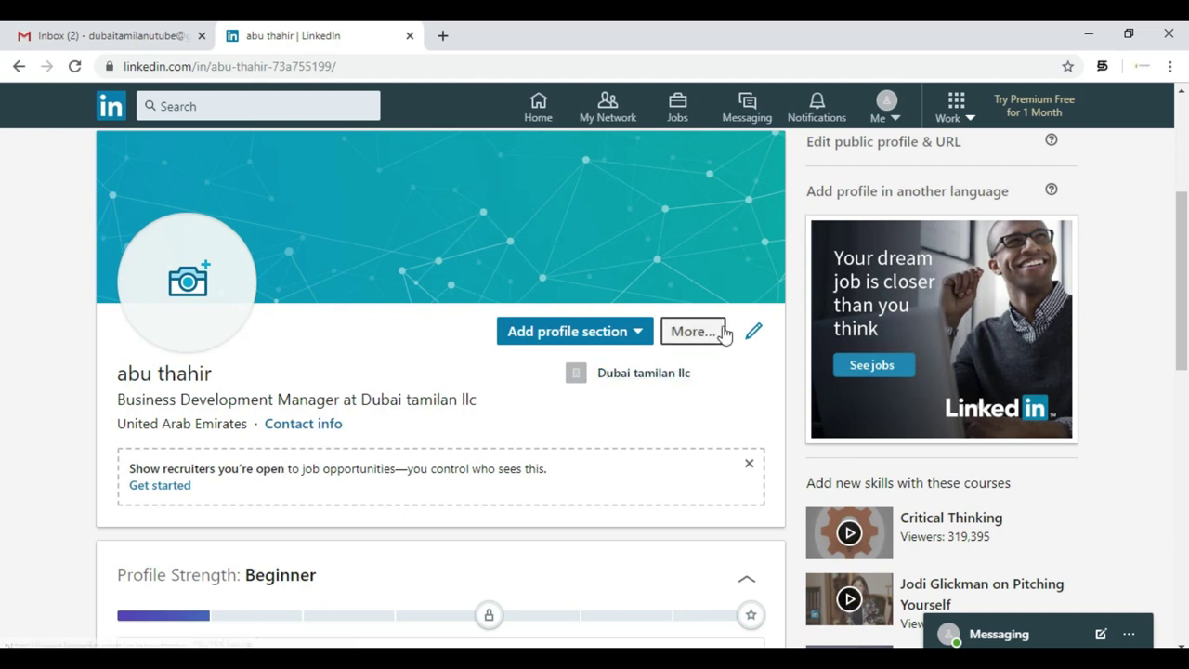
- Sign back in on the Welcome Back page with the account e-mail and password
left_click(753, 335)
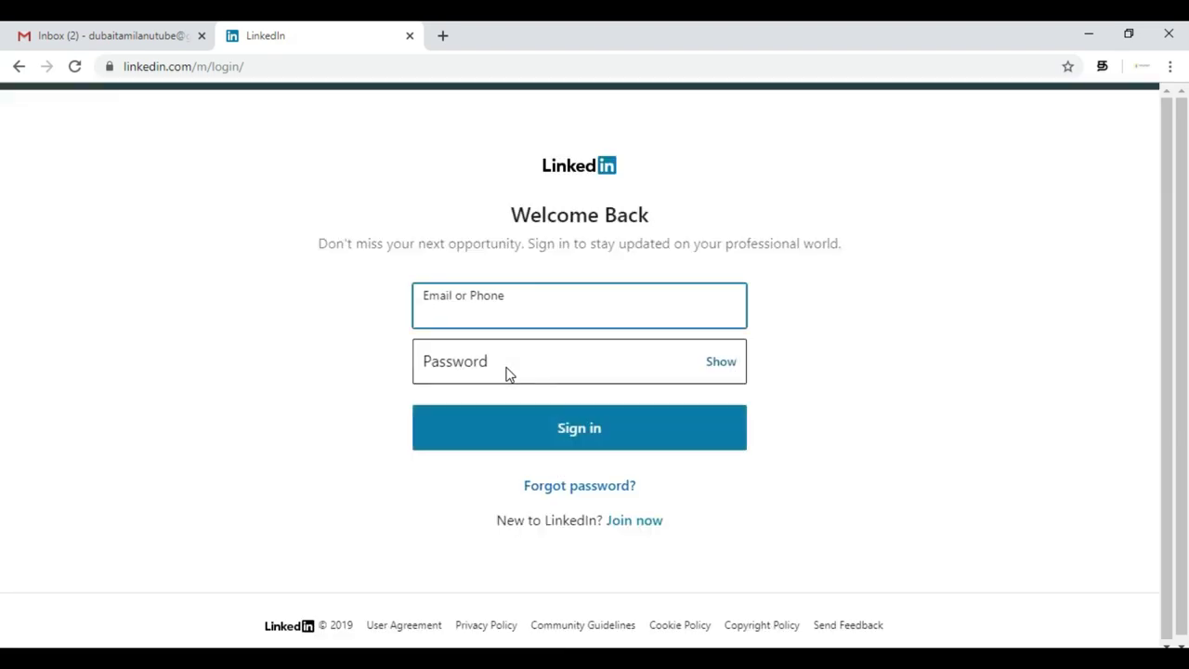
left_click(560, 321)
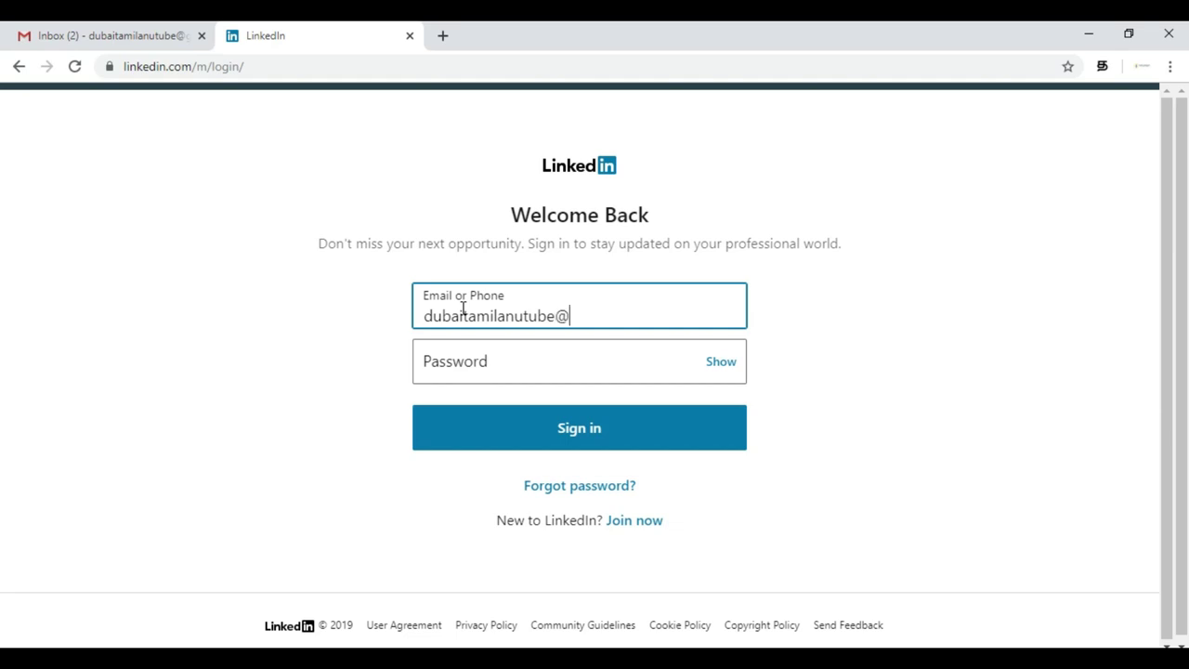
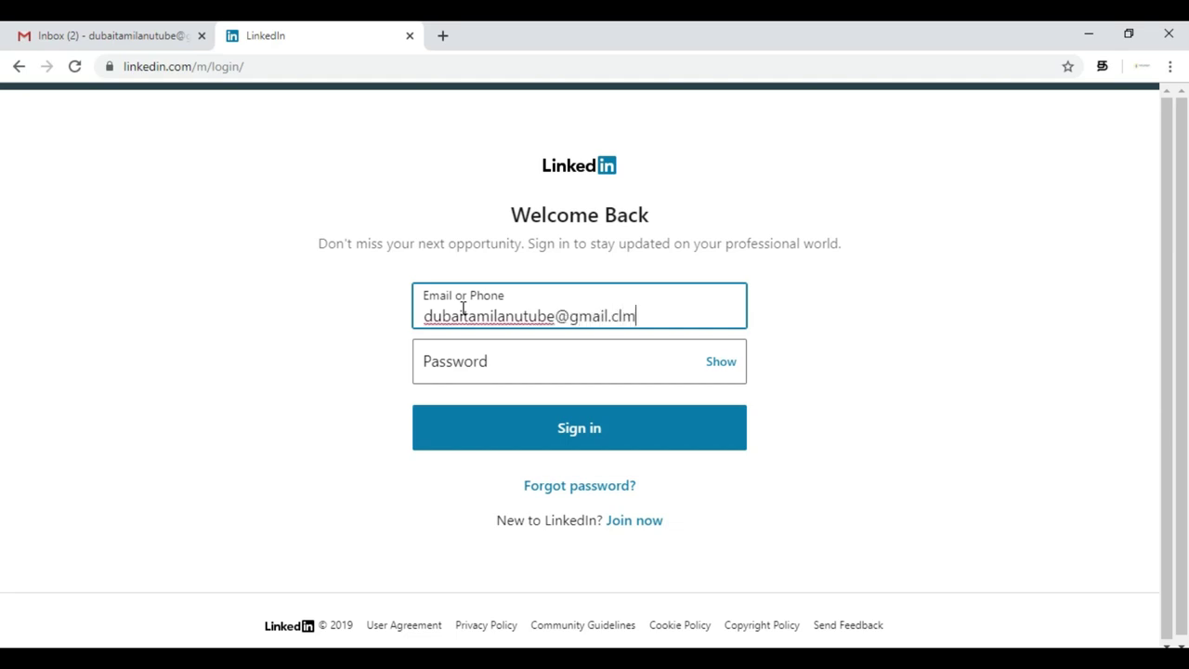
left_click(464, 365)
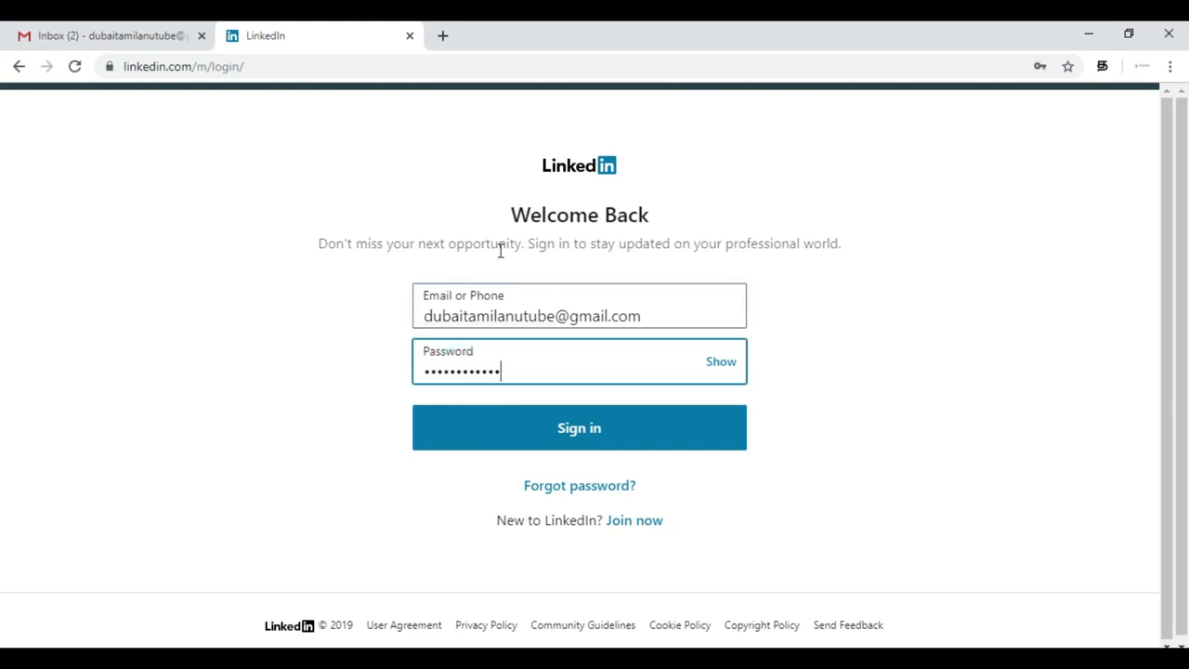
left_click(621, 430)
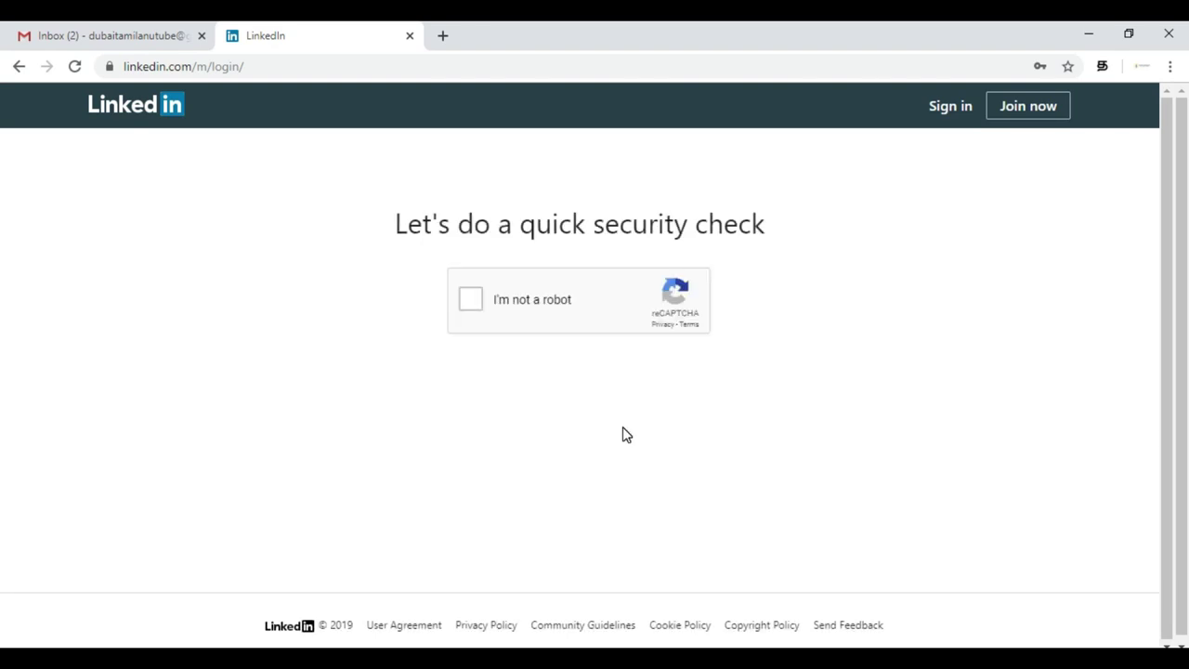
- Pass the 'I'm not a robot' reCAPTCHA by selecting the traffic-light tiles and verifying
left_click(476, 304)
scroll(814, 431, "down", 1)
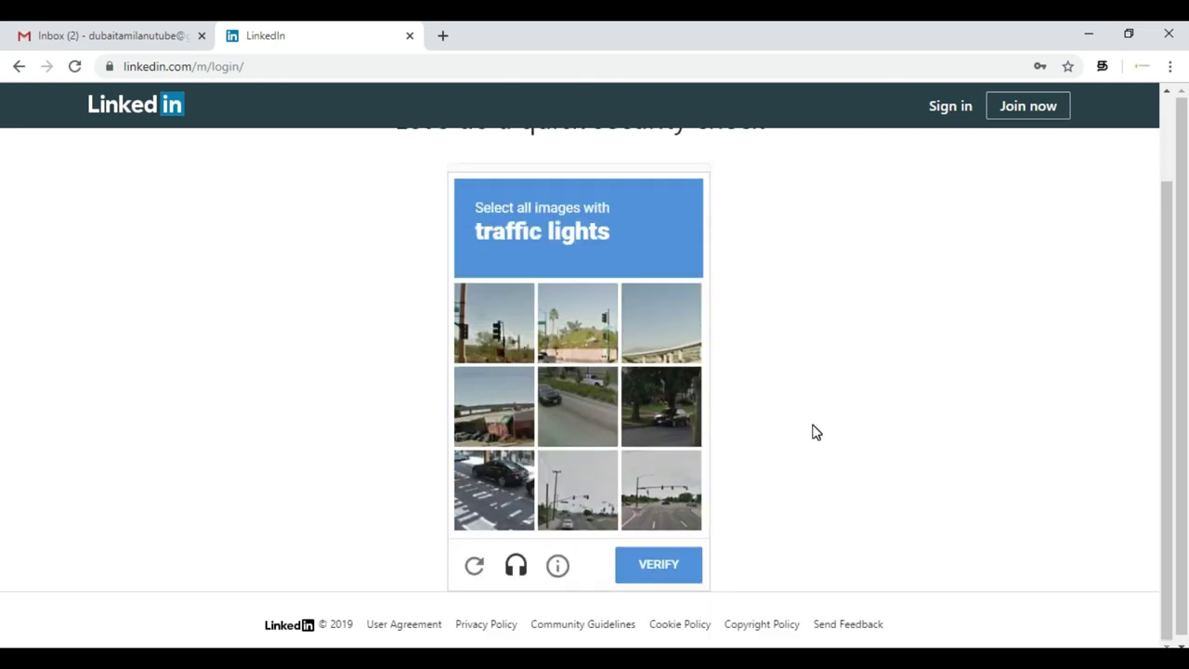
left_click(577, 322)
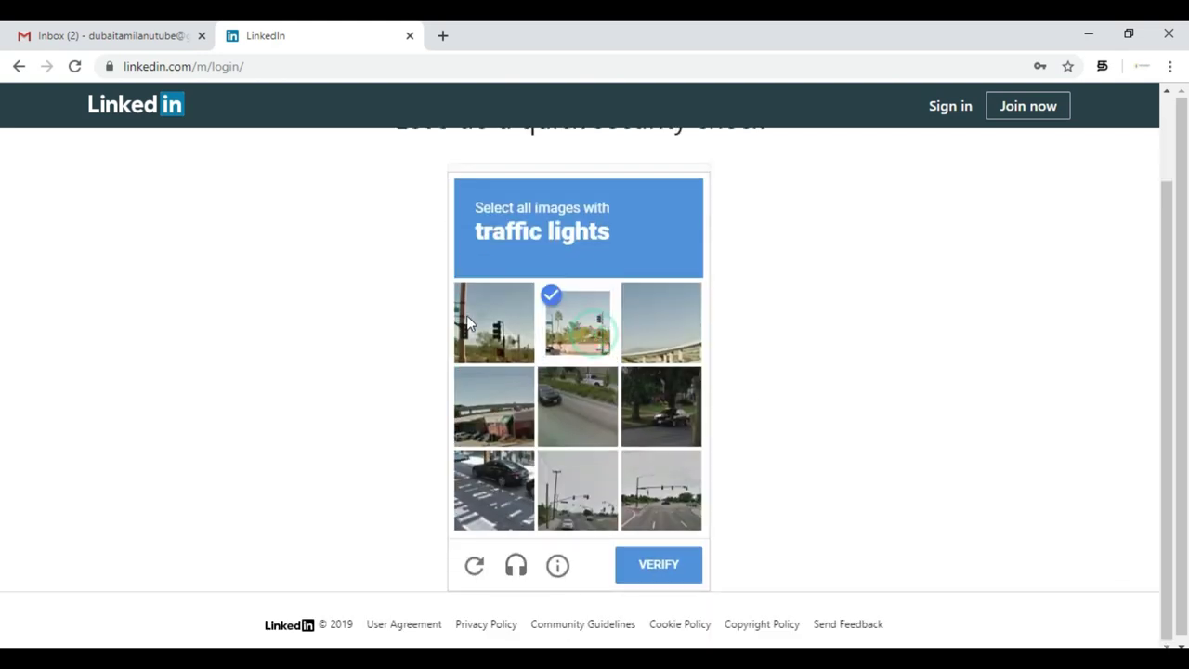
left_click(469, 323)
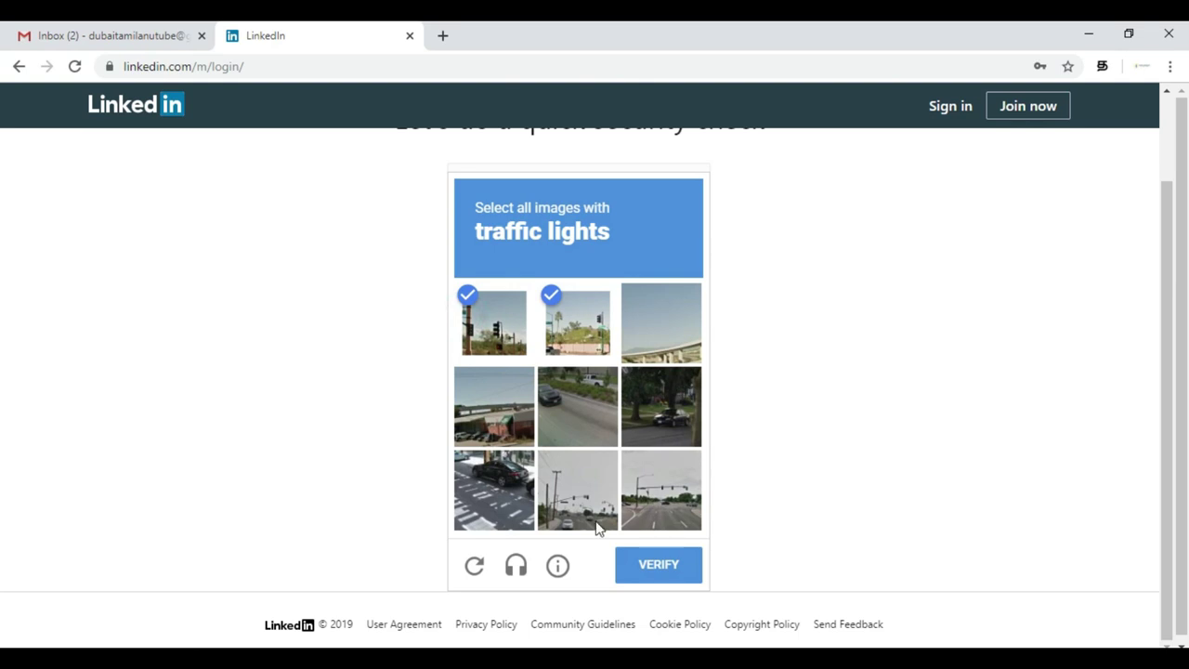
left_click(570, 489)
left_click(632, 563)
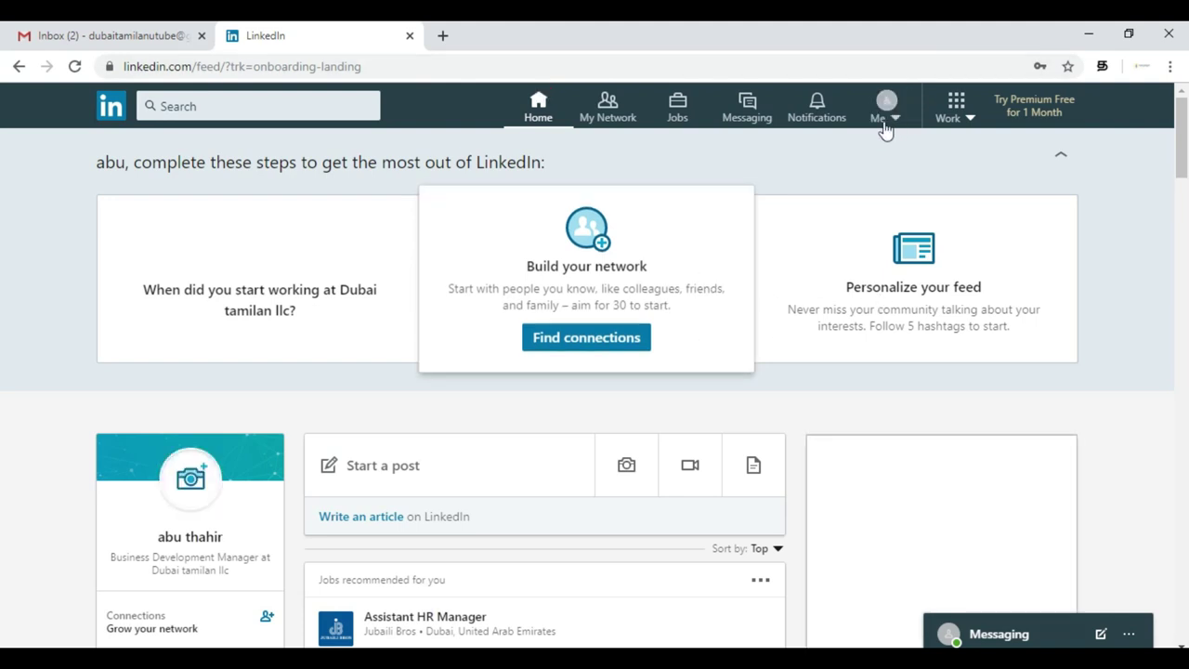
- From Me > View profile, add a Work experience entry via Add profile section > Background
left_click(883, 121)
left_click(764, 218)
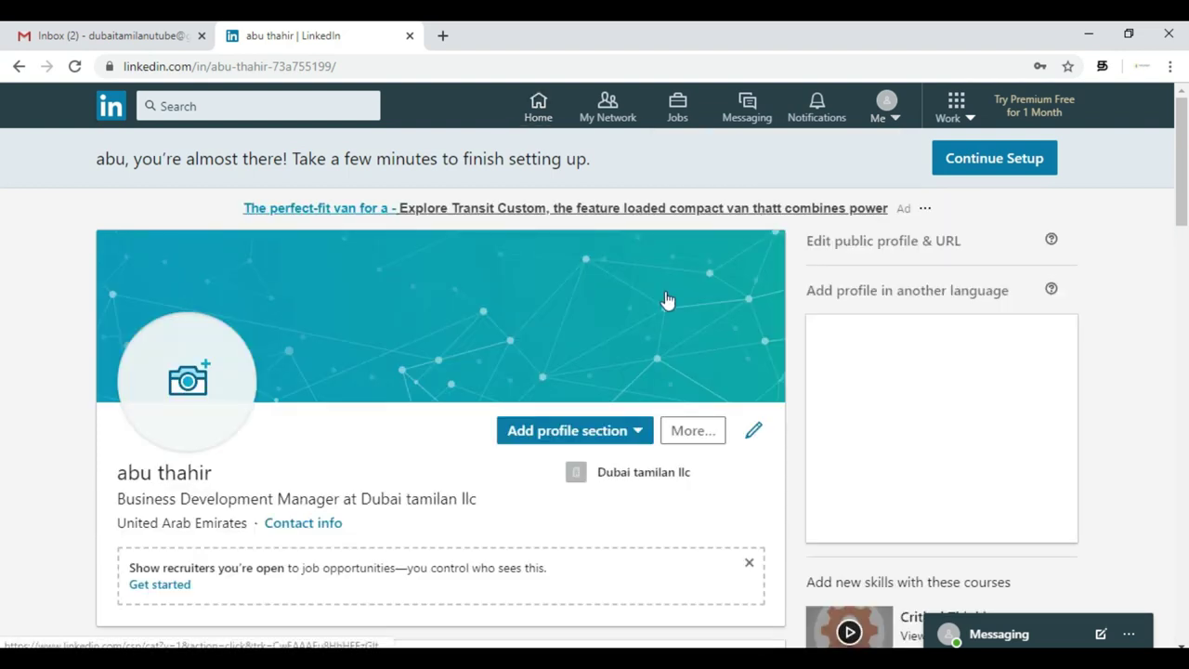
scroll(650, 520, "down", 4)
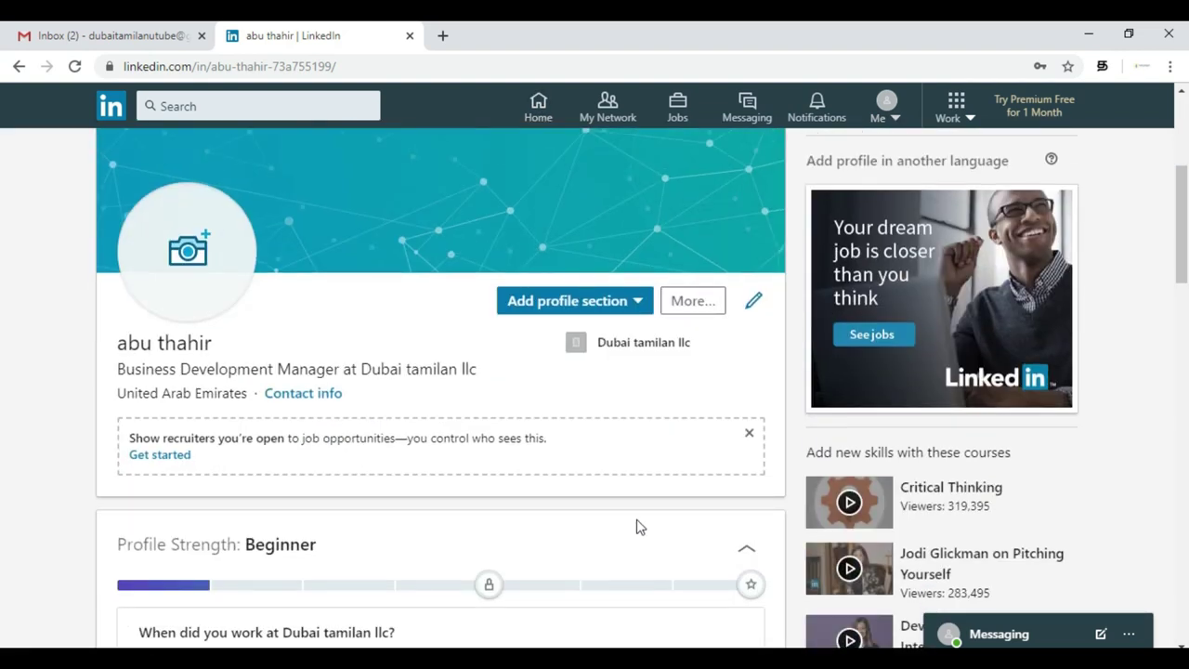
left_click(641, 310)
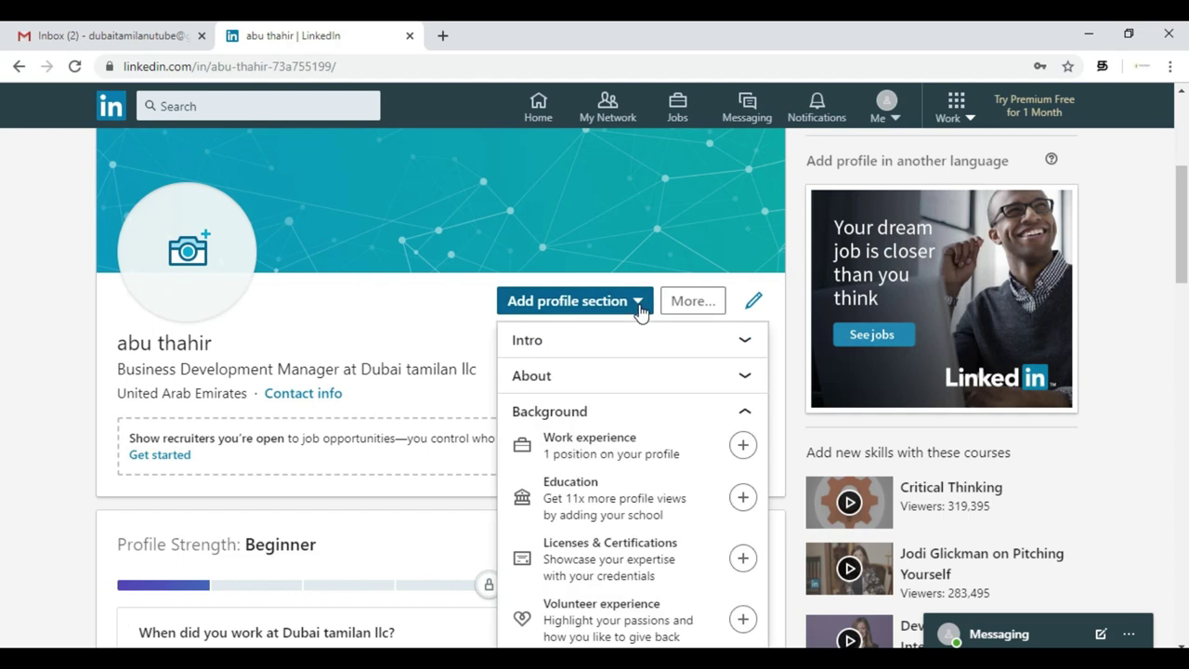
left_click(744, 445)
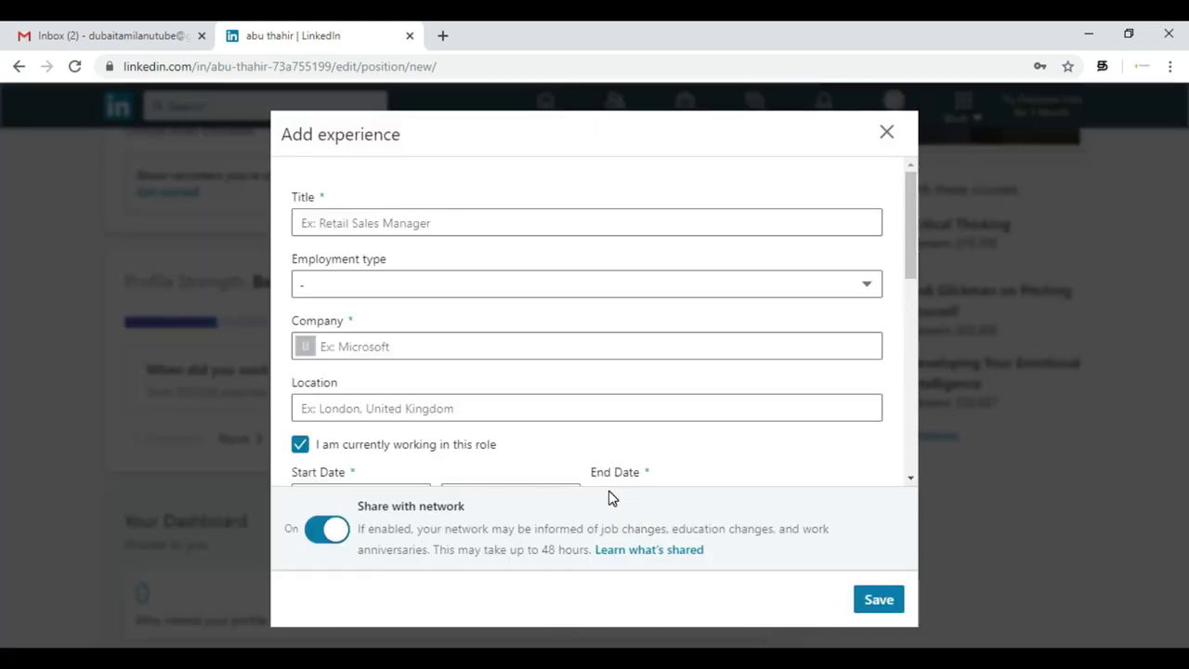
left_click(609, 492)
- Set the title to Software Engineer with Full-time employment type
left_click(594, 220)
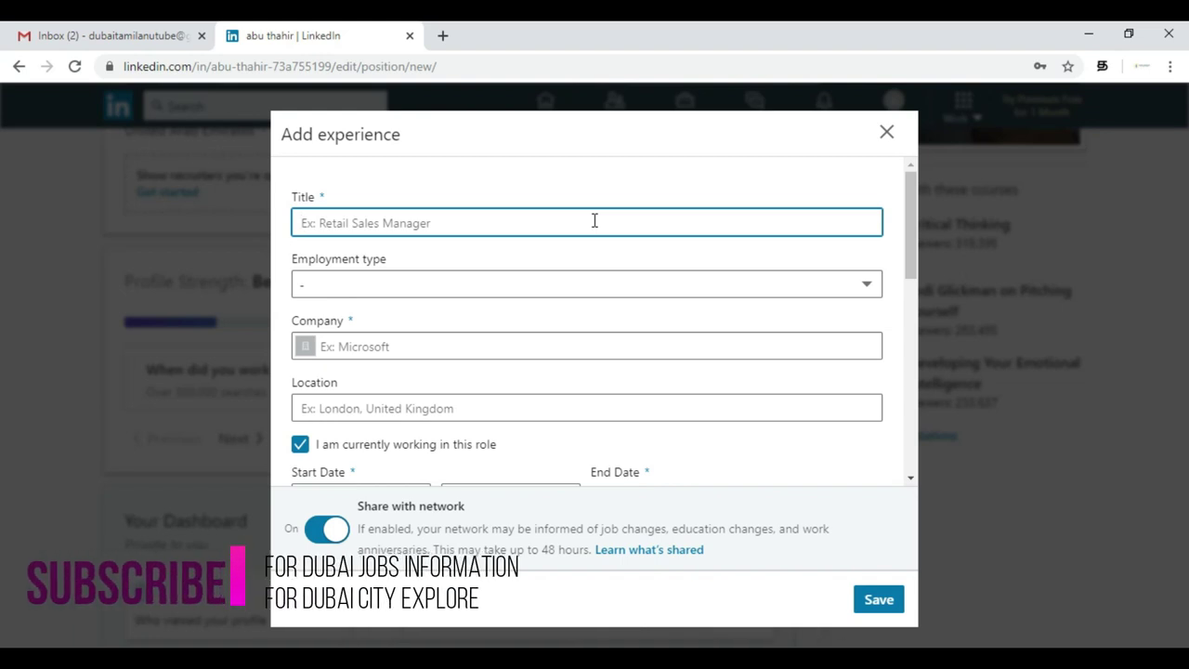
type("So")
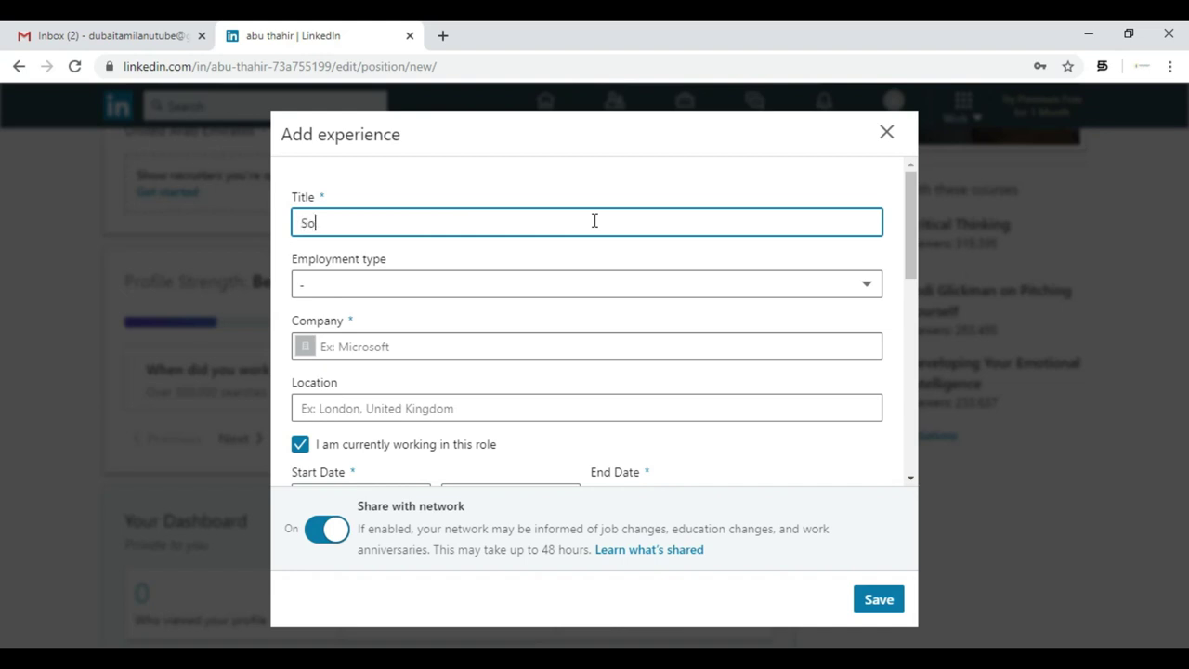
type("ftware Engineer")
left_click(396, 257)
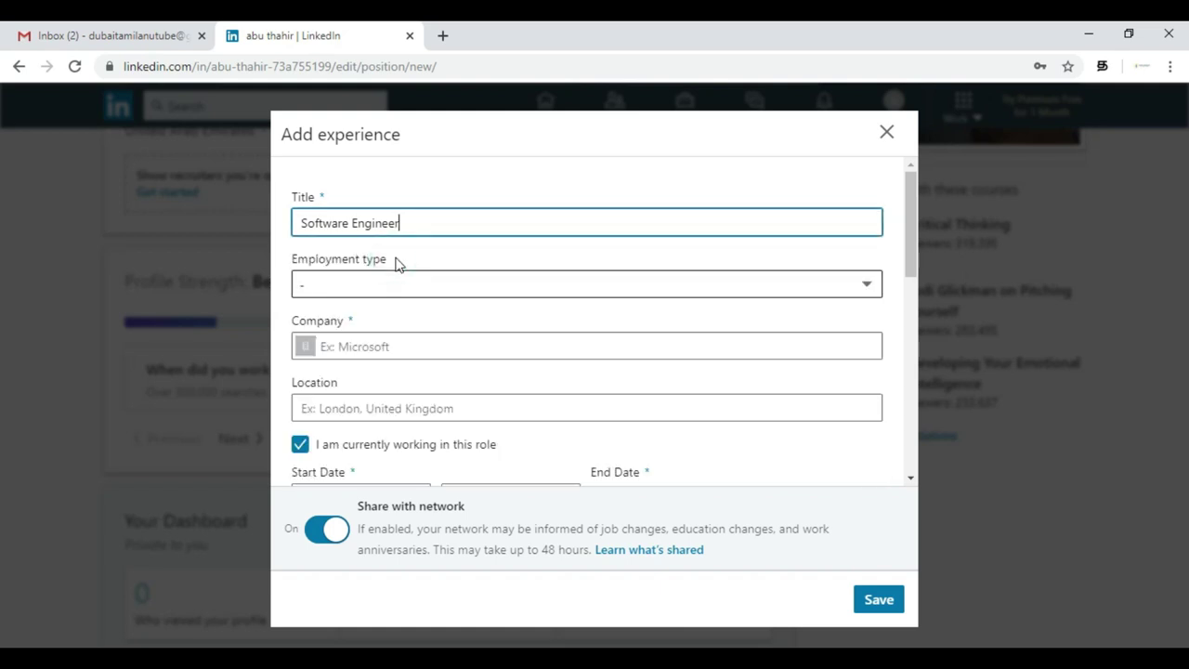
left_click(453, 285)
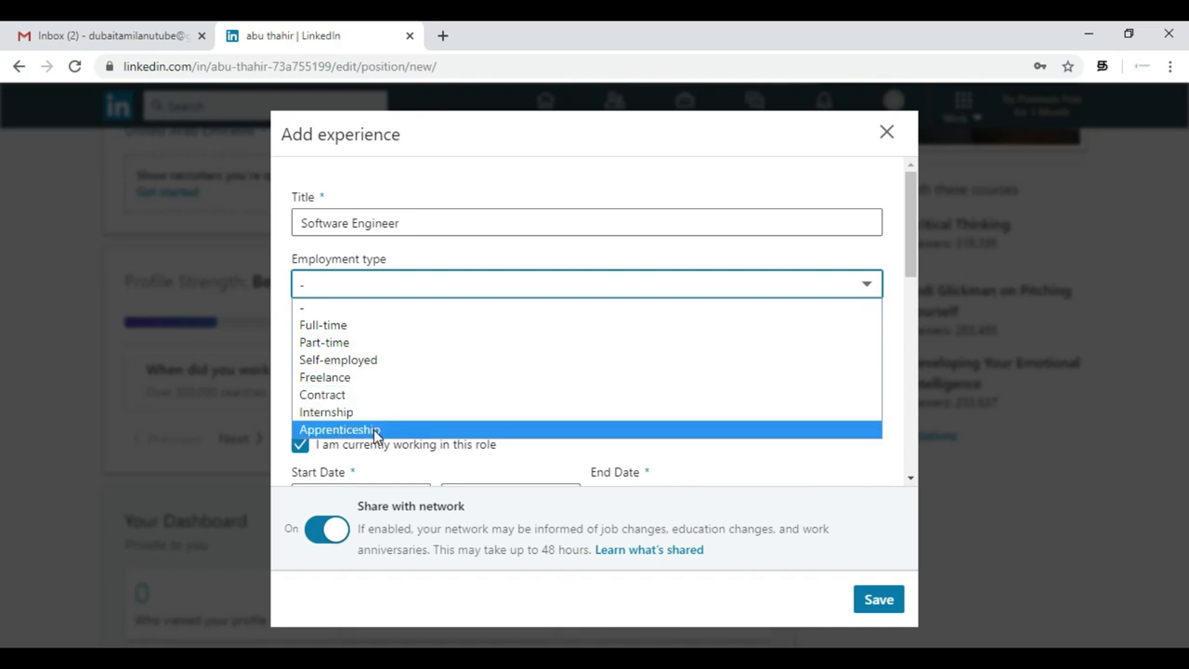
left_click(405, 325)
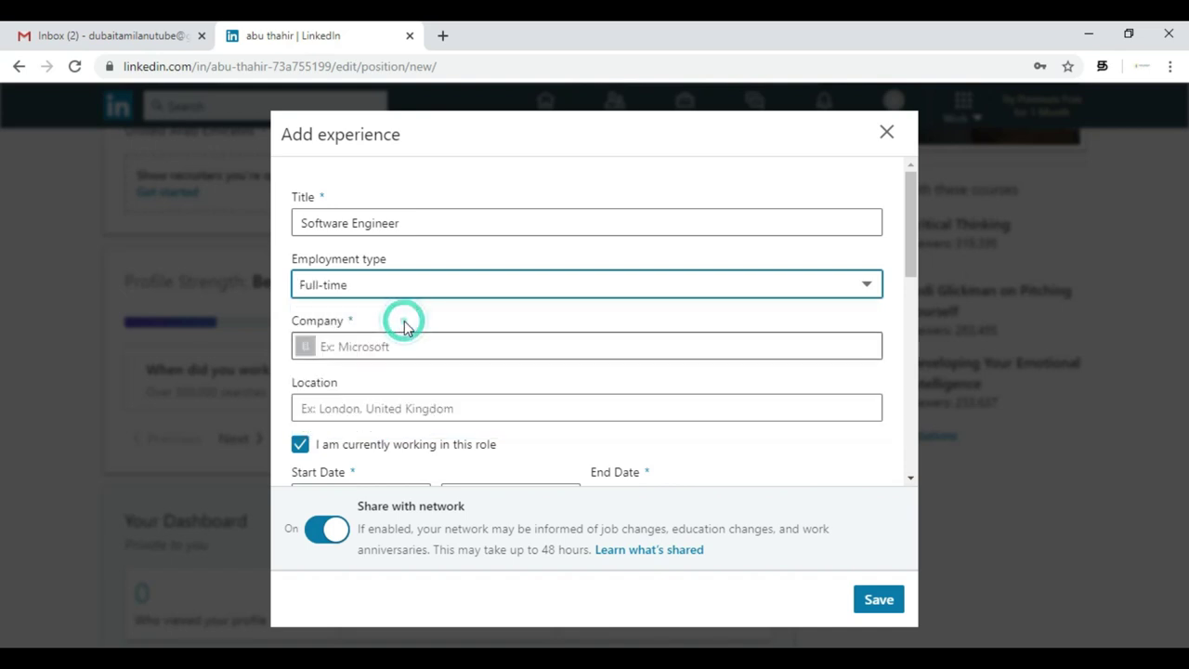
- Enter company 'dubai tamil thozhan' and location Dubai, United Arab Emirates
left_click(446, 354)
type("dbai")
key("BackSpace")
key("BackSpace")
key("BackSpace")
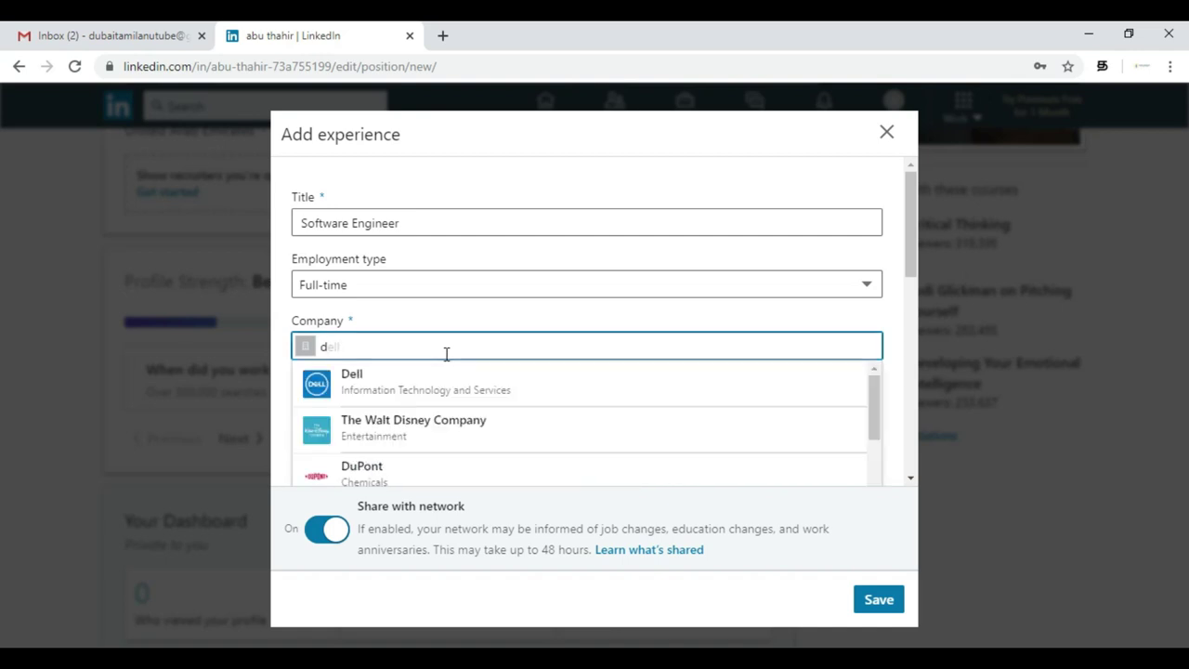
type("i")
key("BackSpace")
type("ubai ")
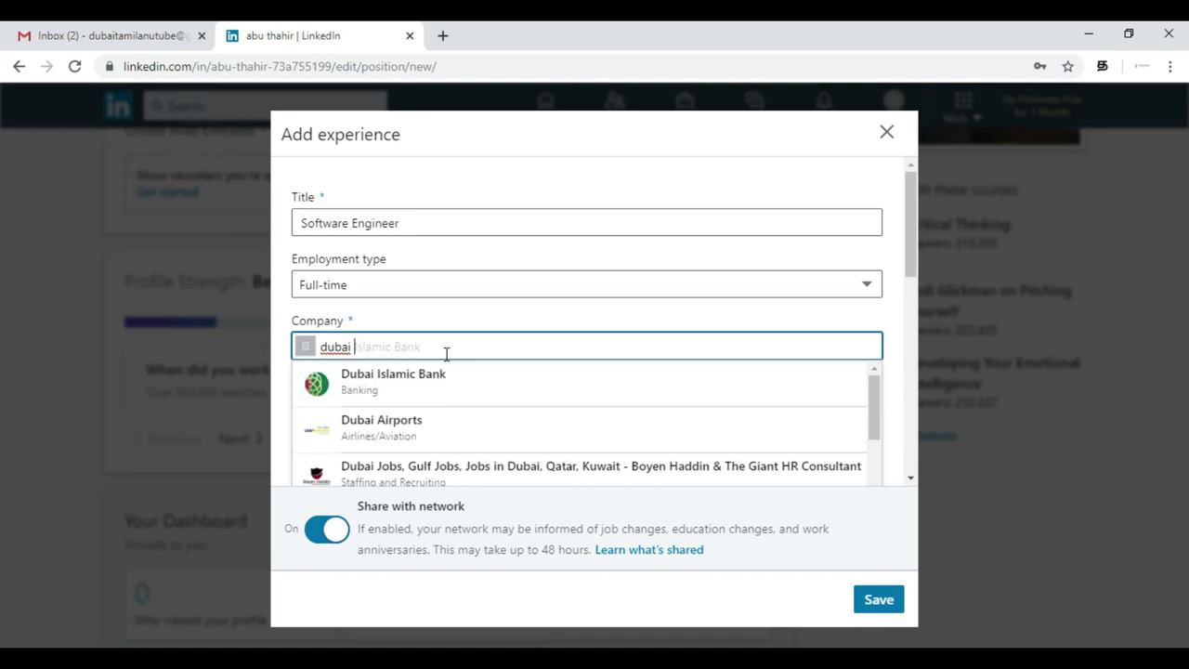
type("tamil  thozhan")
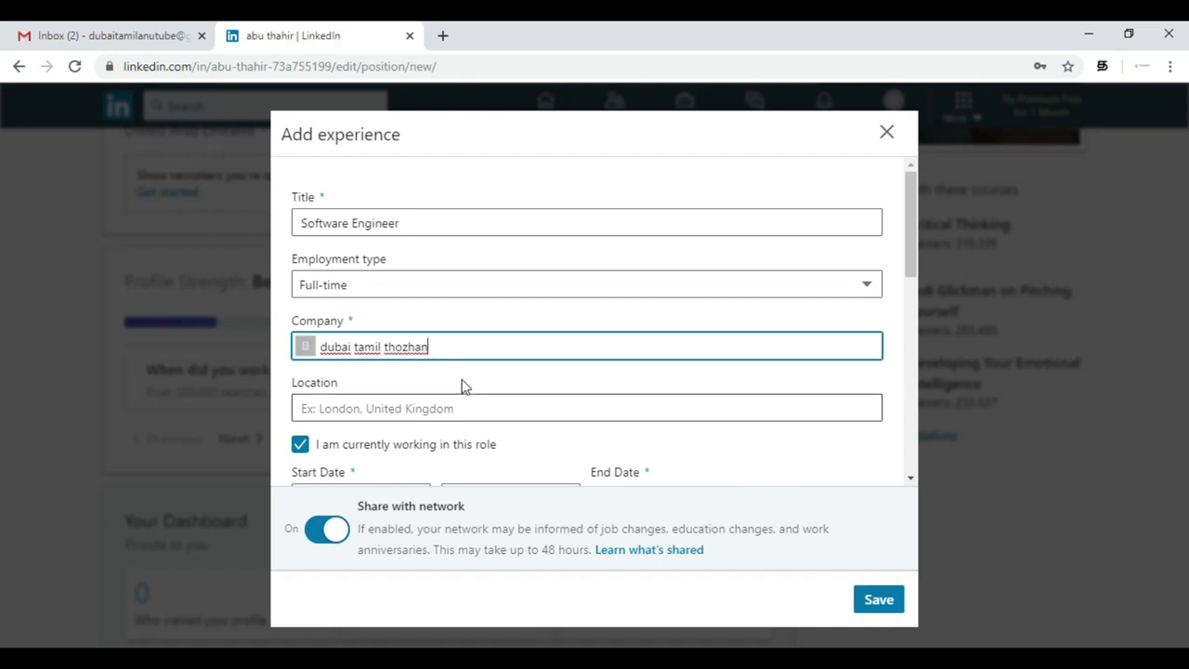
left_click(465, 409)
type("Dubai")
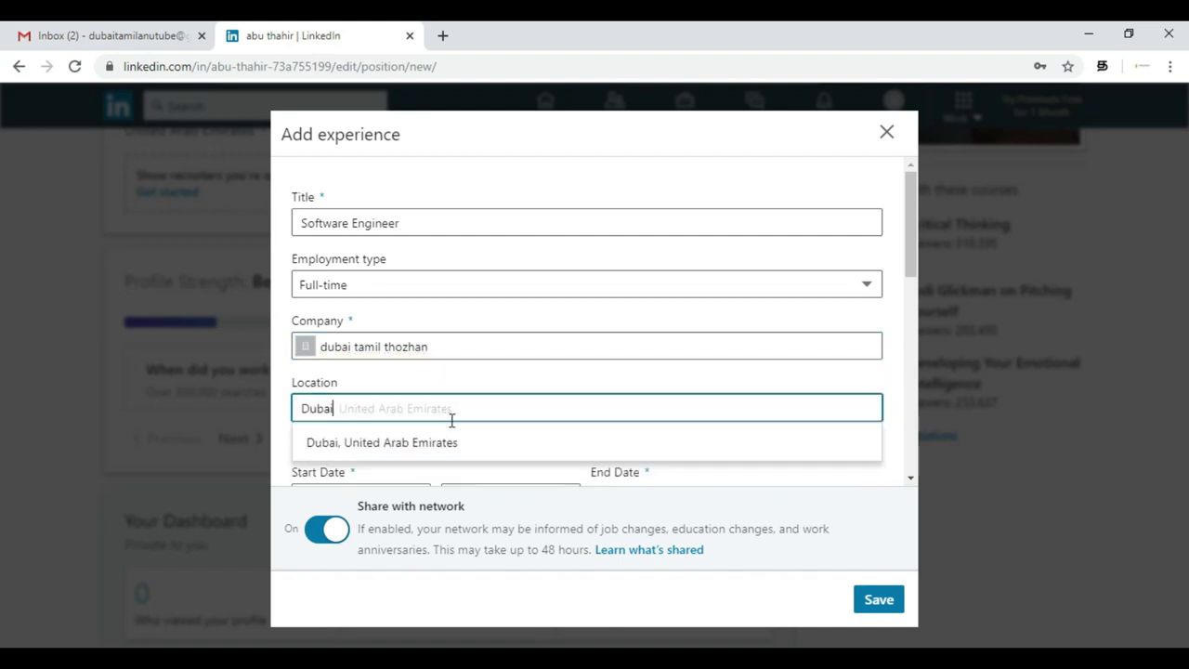
left_click(446, 443)
scroll(520, 344, "down", 2)
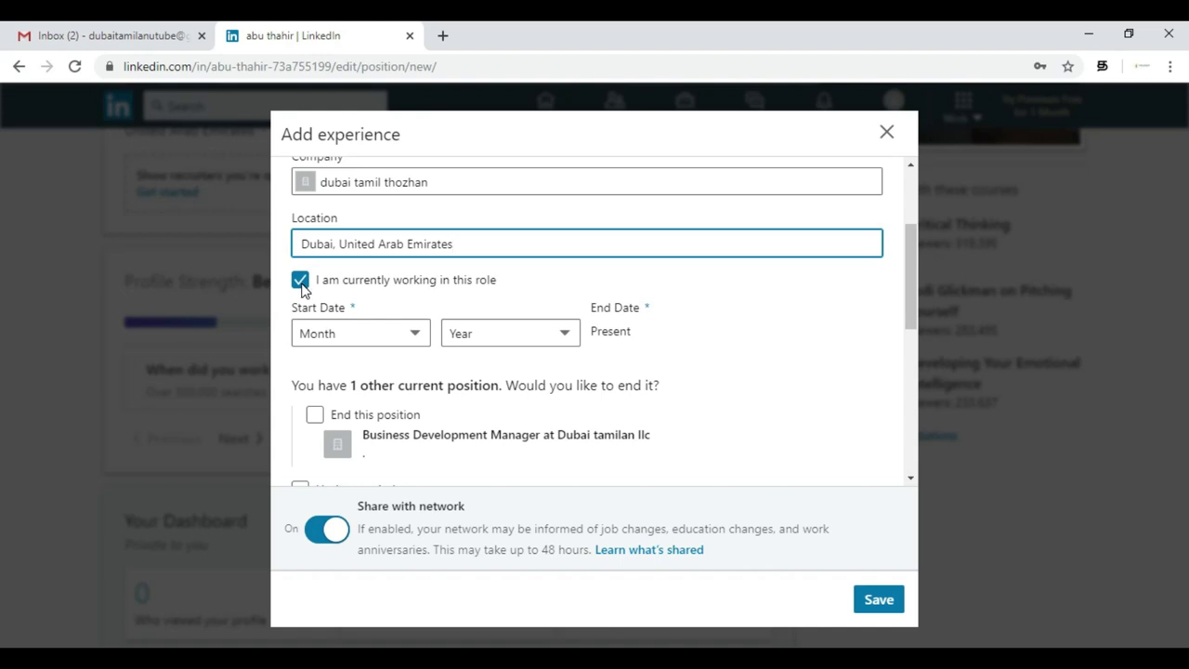
- Mark the role as not current, running January 2019 to July 2019
left_click(300, 280)
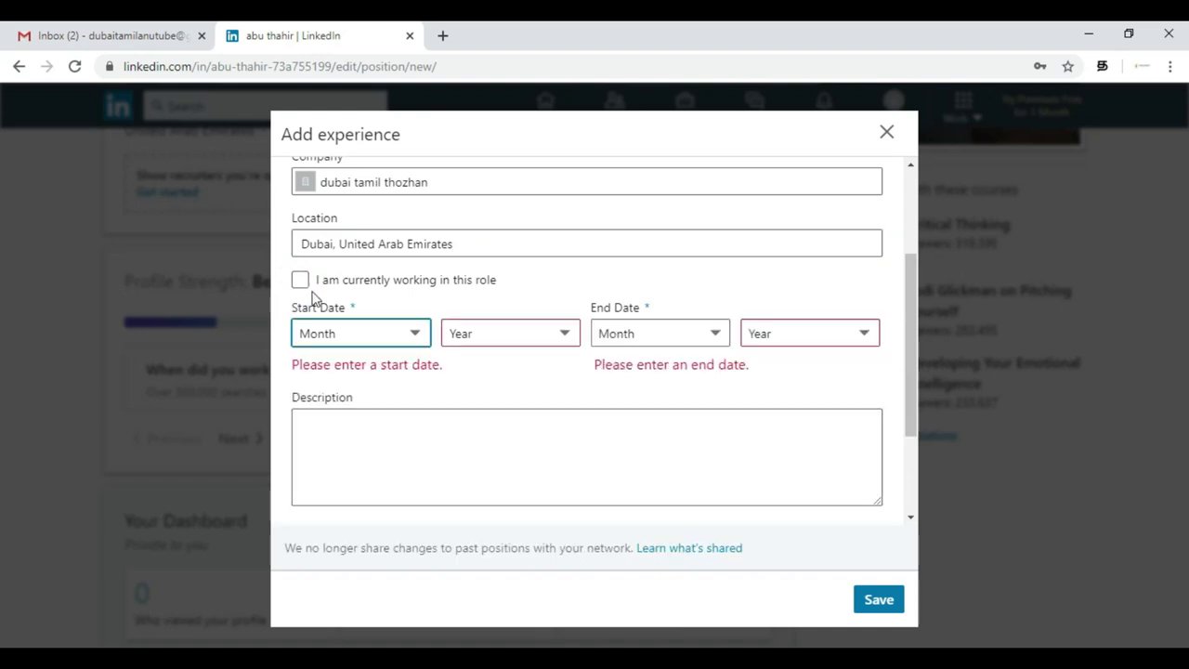
left_click(365, 334)
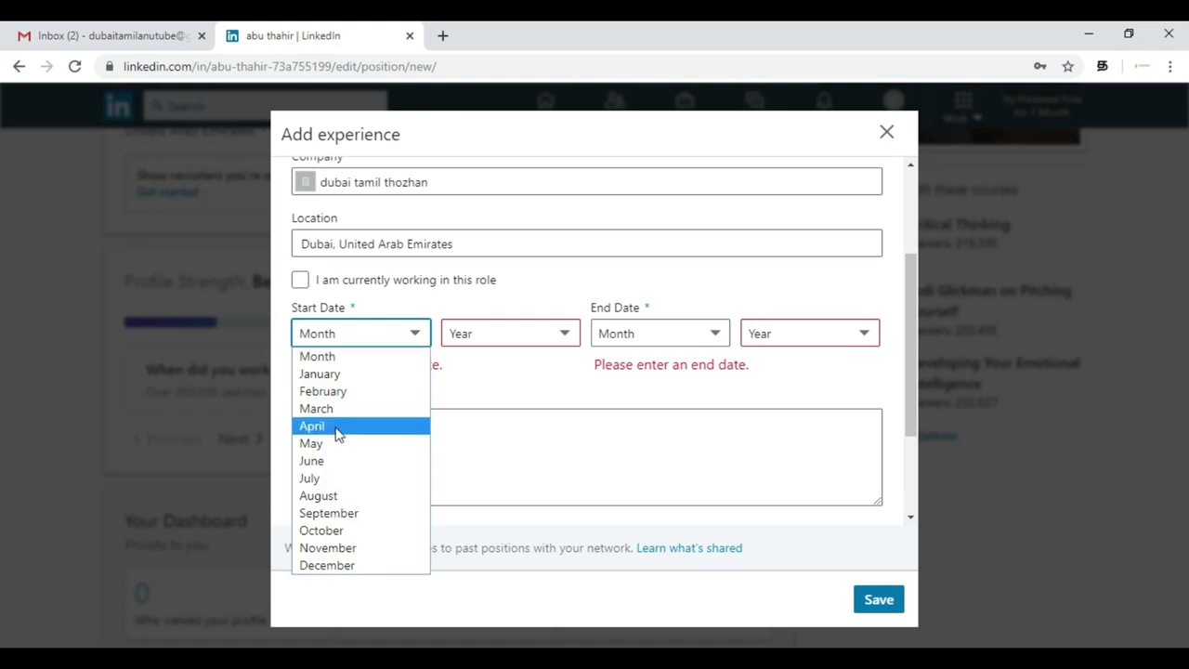
left_click(372, 373)
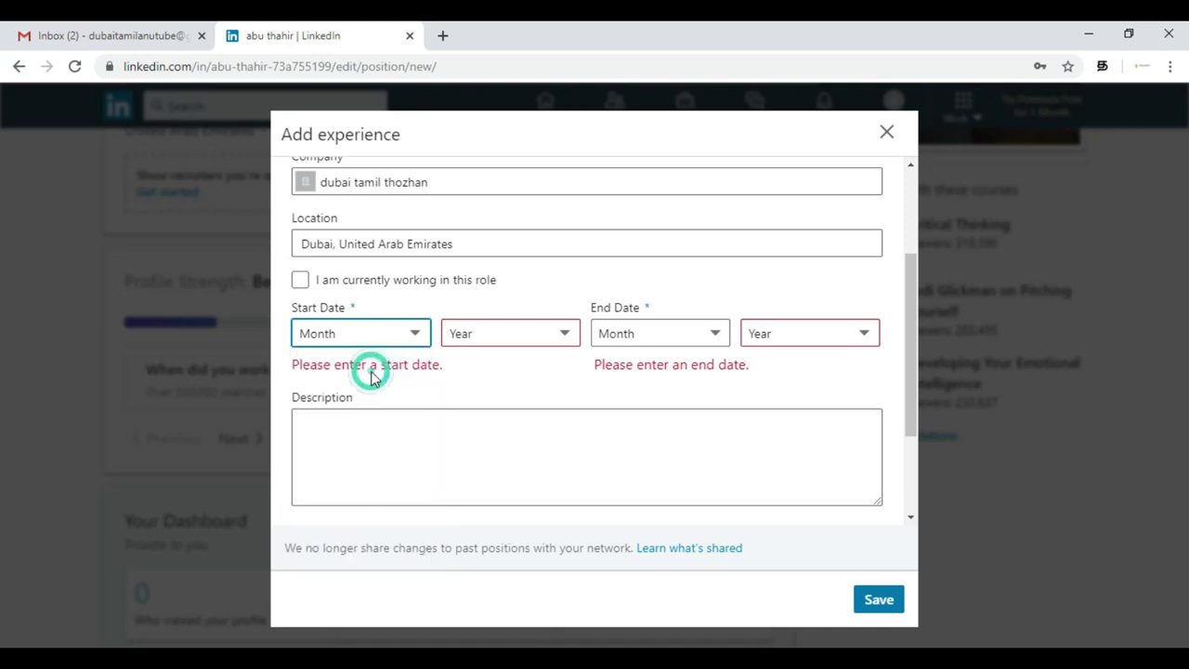
left_click(563, 345)
key("Down")
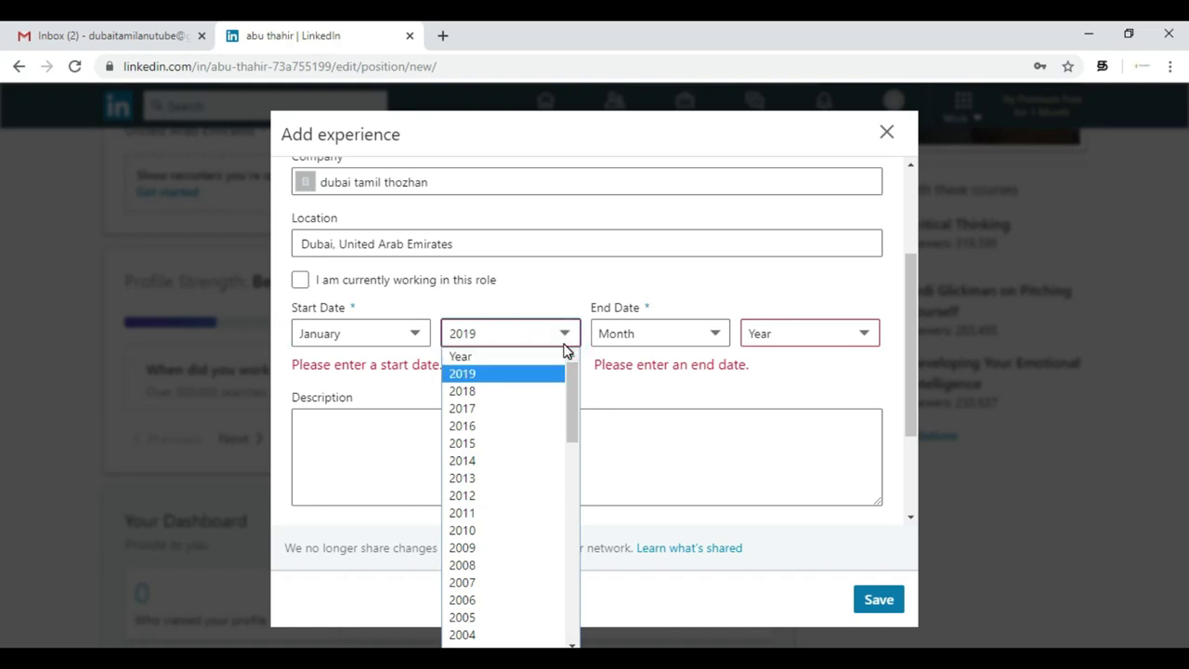
left_click(523, 377)
left_click(656, 336)
left_click(650, 477)
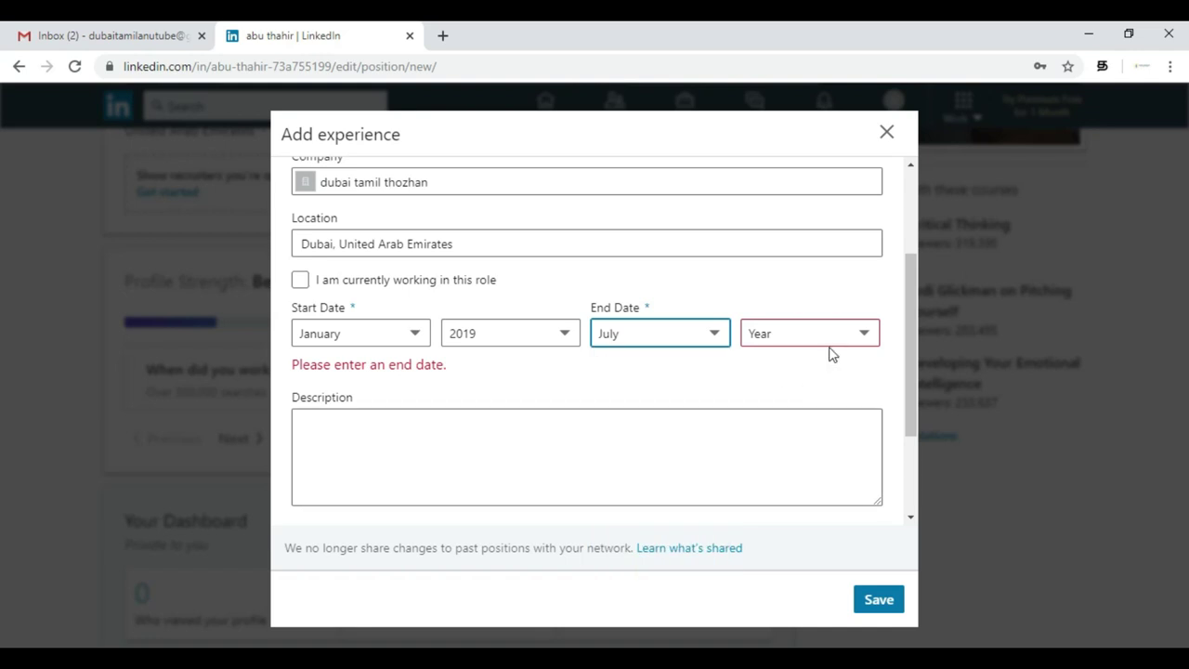
left_click(830, 341)
key("Down")
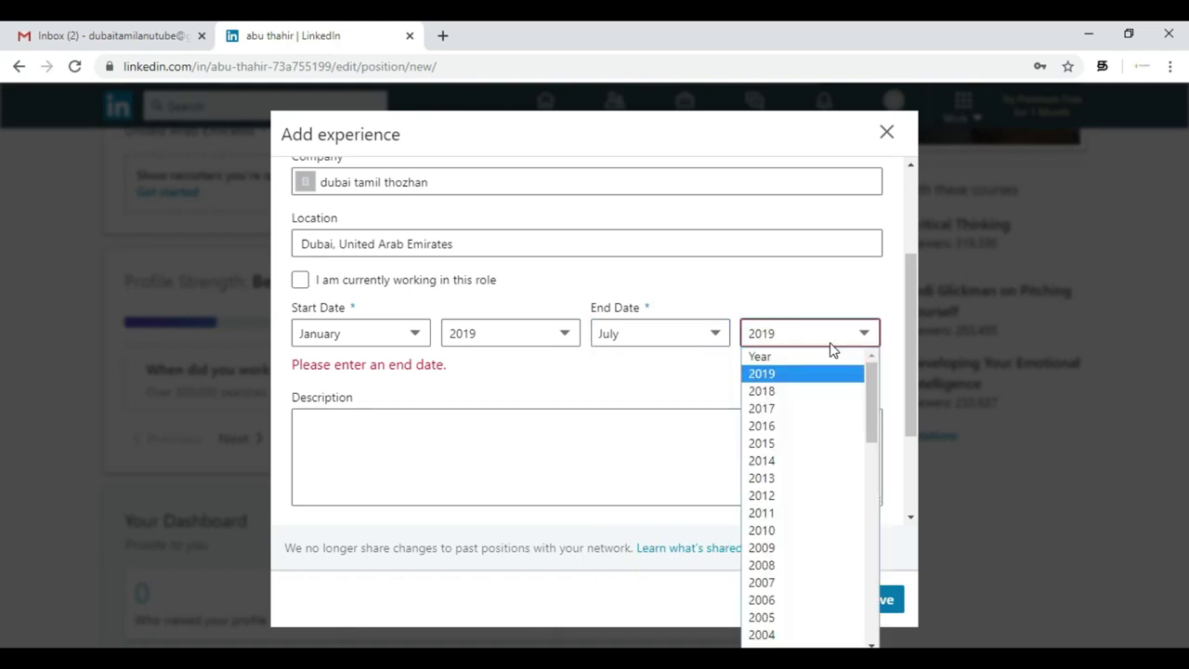
left_click(806, 377)
- Place the cursor in the Description field to begin the role description
left_click(403, 456)
scroll(403, 455, "down", 2)
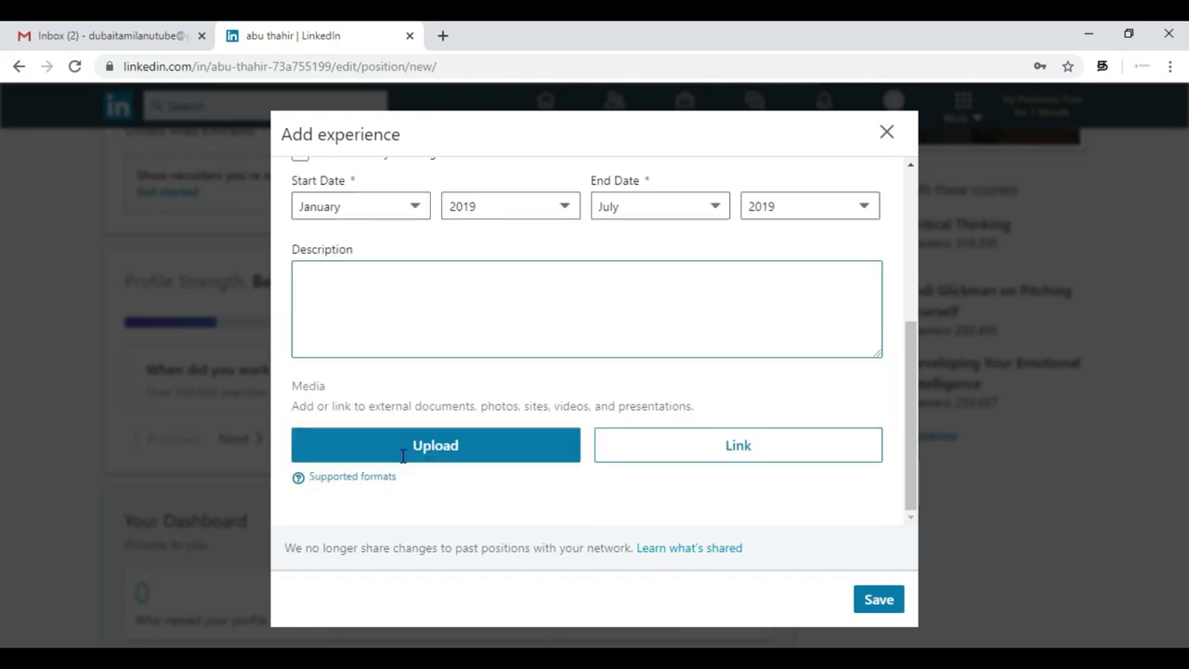
scroll(401, 456, "up", 1)
left_click(400, 346)
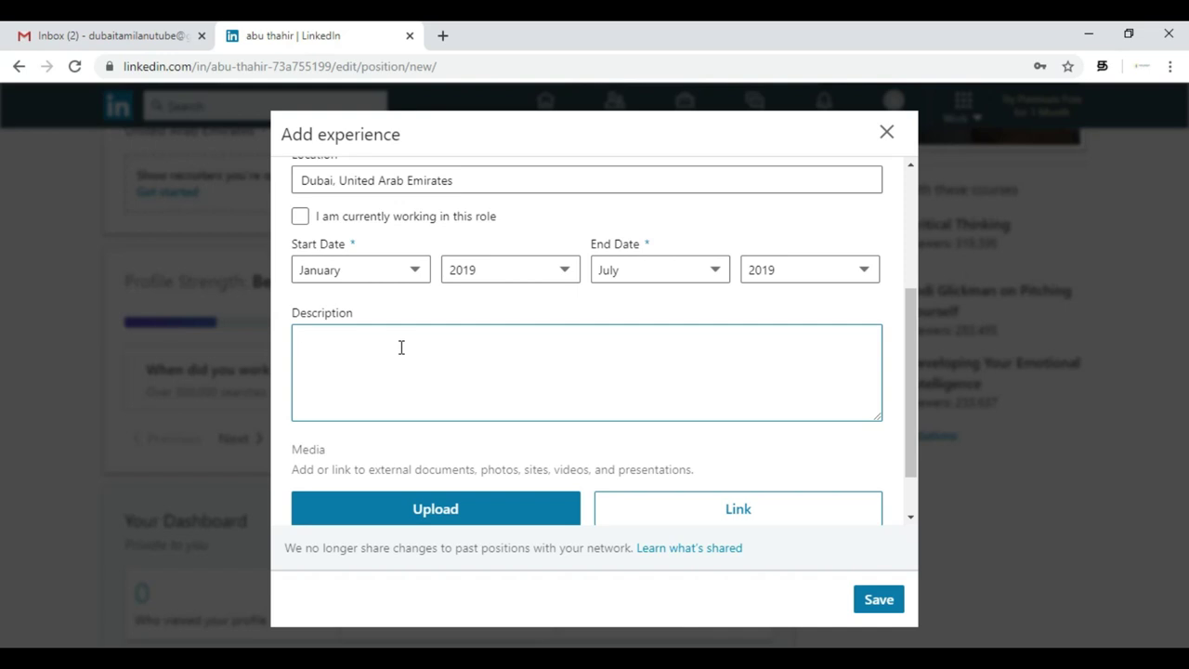
- Type the description lines 'Front develop', 'php , sql ,' and 'networking implementation'
scroll(399, 345, "up", 2)
scroll(398, 345, "down", 3)
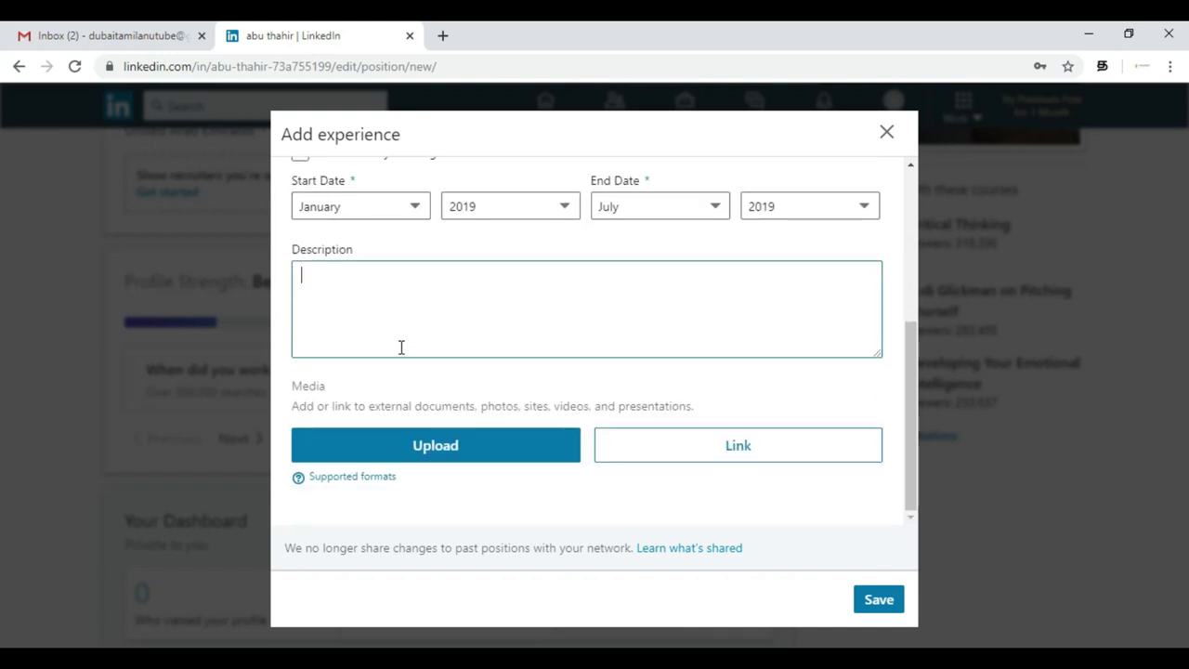
scroll(390, 344, "up", 3)
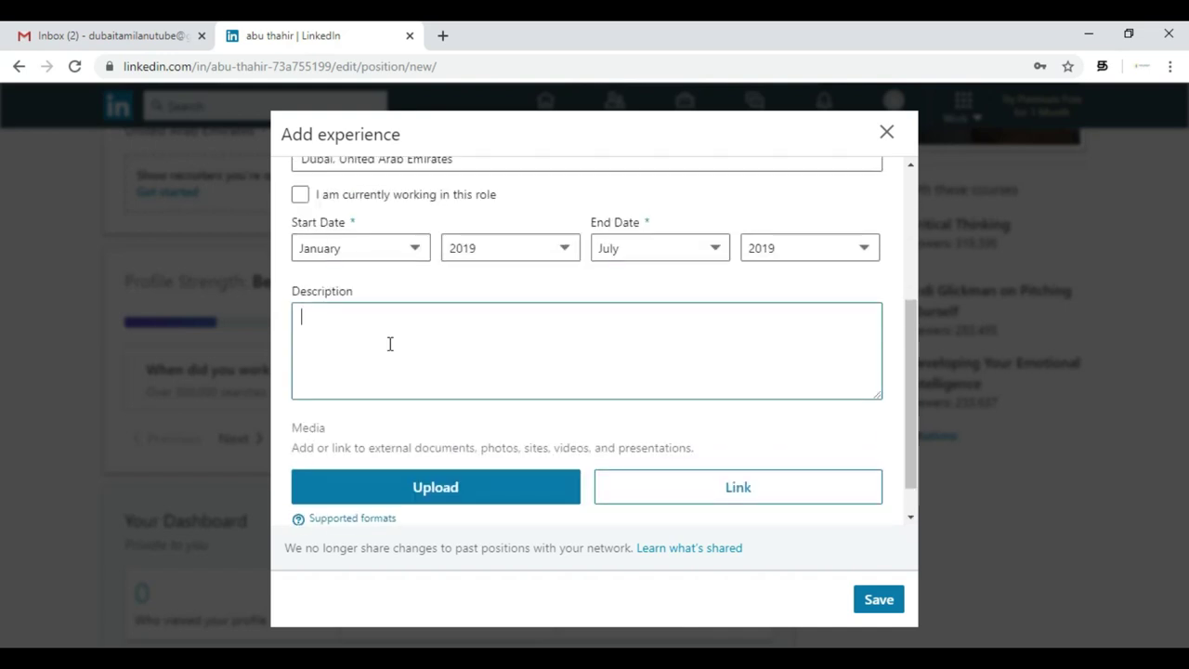
scroll(390, 343, "down", 3)
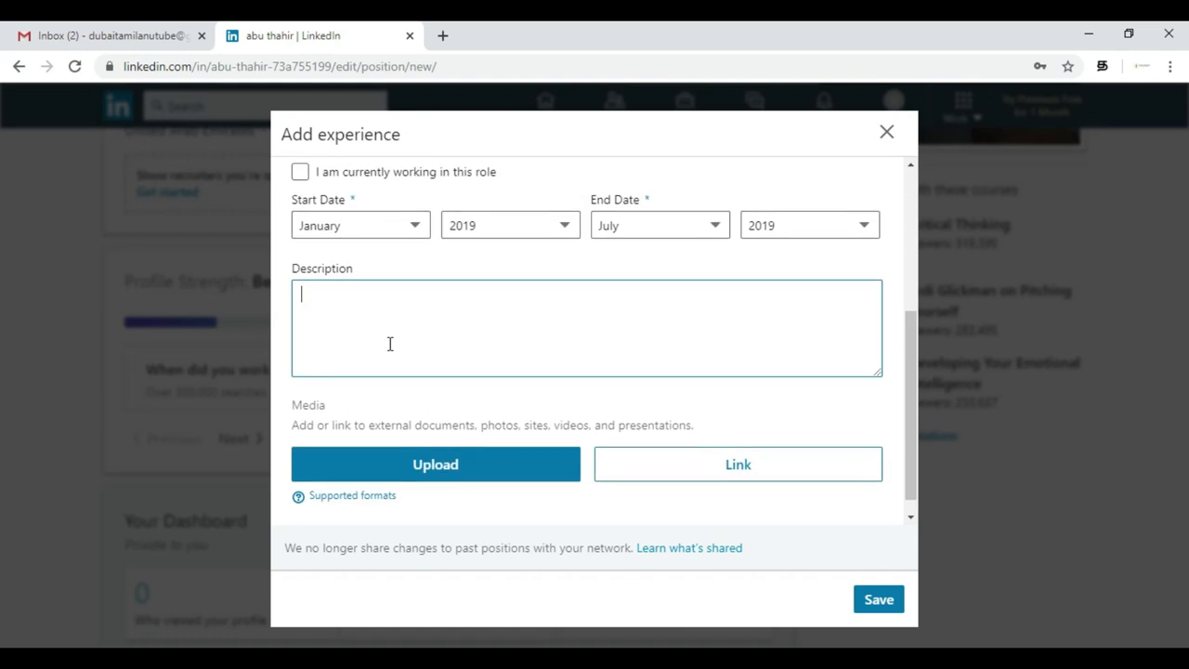
type("ron")
type("t develop")
type("hp ")
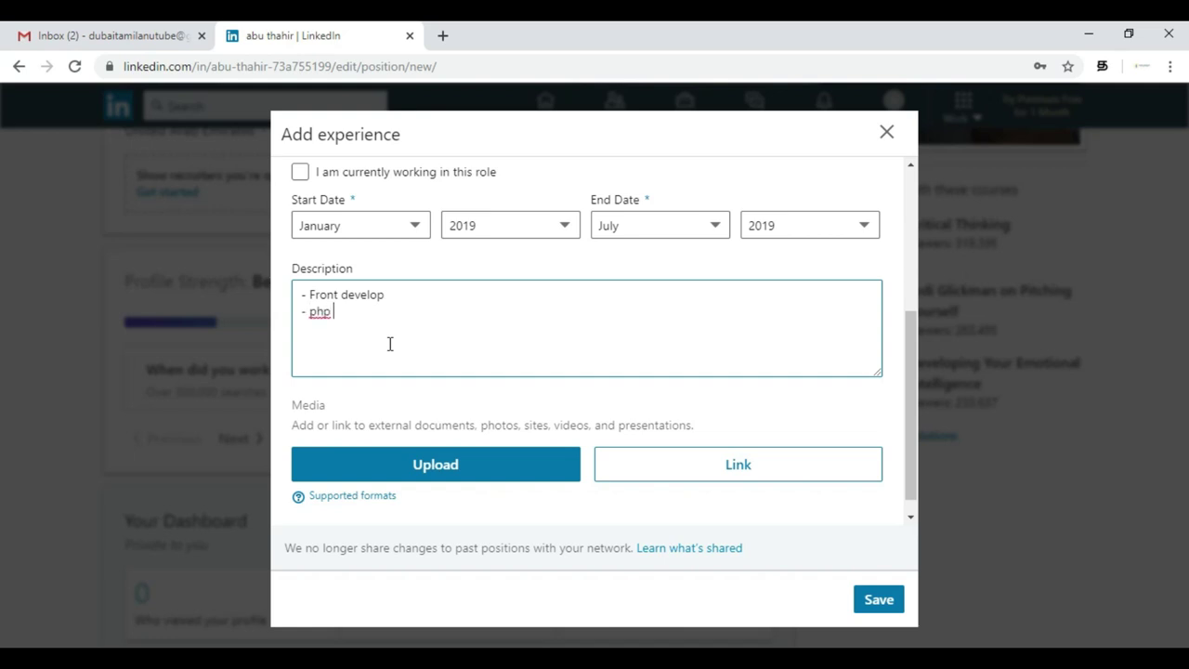
type(", sql ,")
scroll(390, 343, "down", 1)
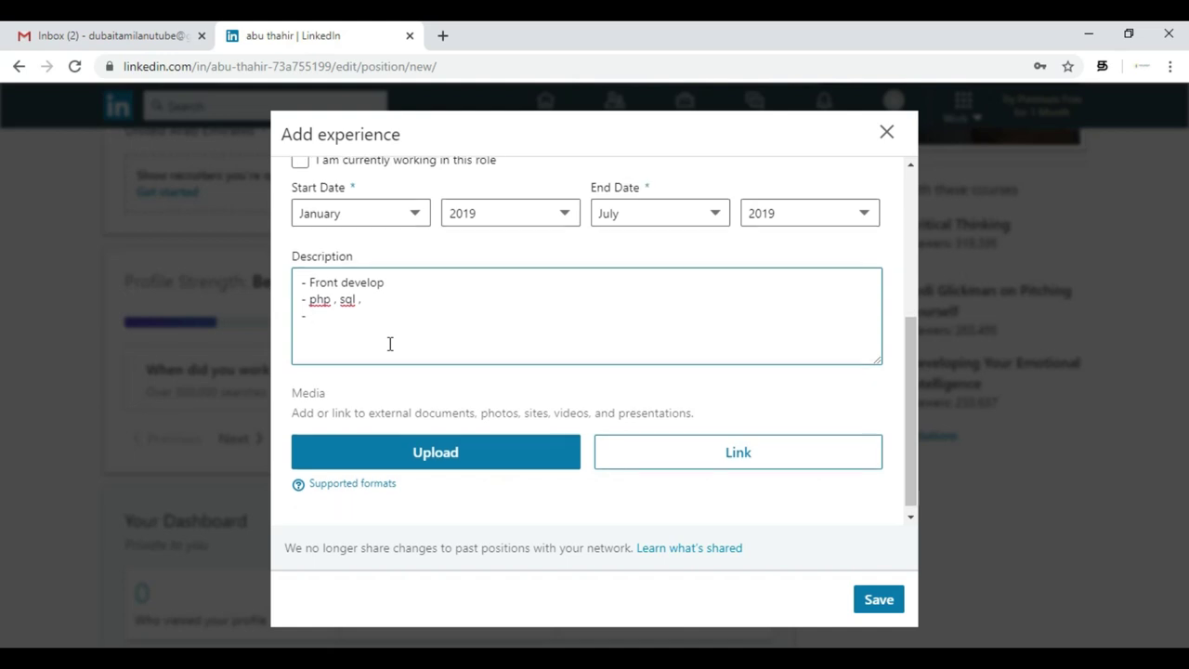
type("malay")
key("BackSpace")
key("BackSpace")
key("BackSpace")
key("BackSpace")
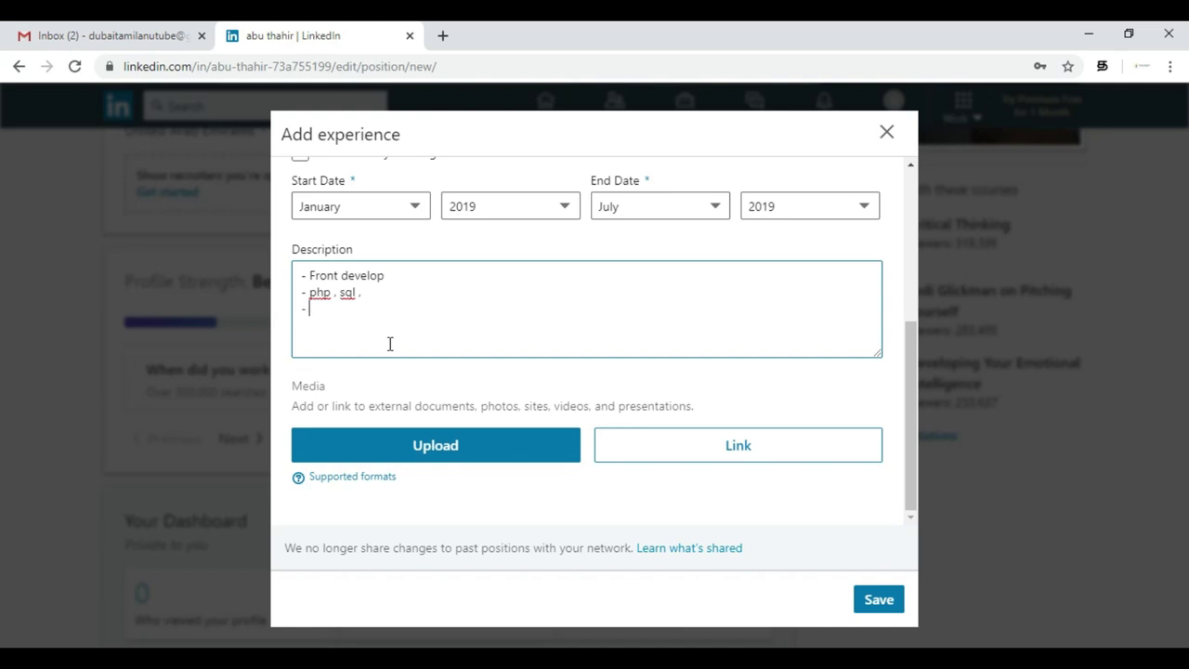
type("networking implem")
key("BackSpace")
key("BackSpace")
key("BackSpace")
type("implementaiotn")
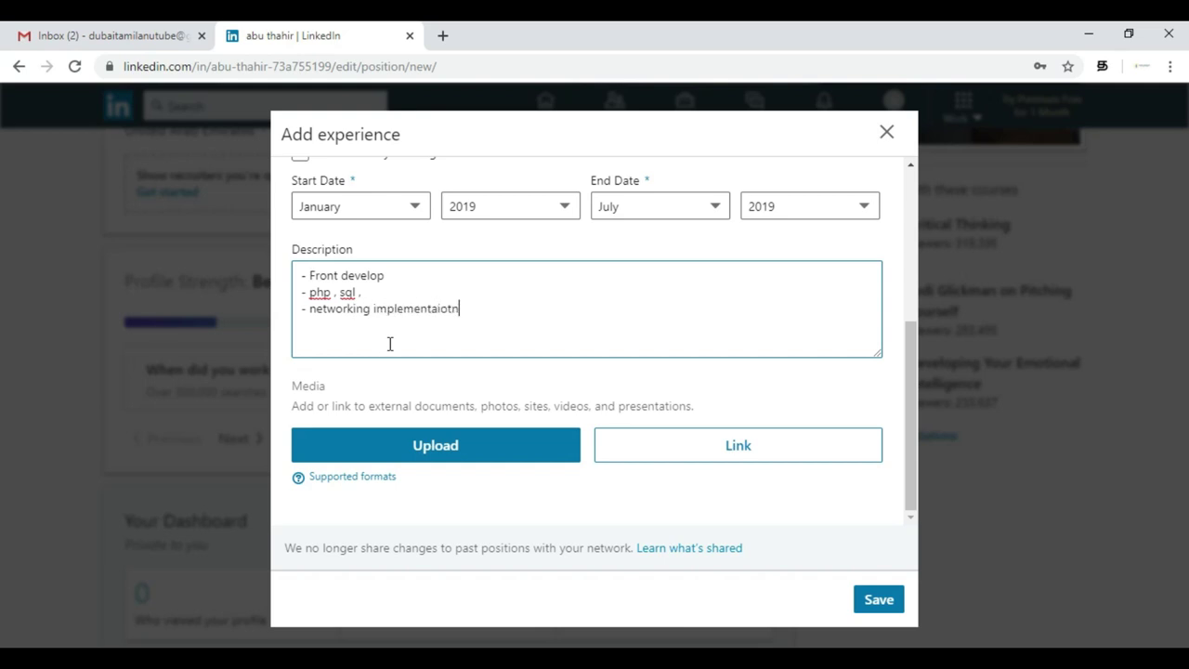
key("BackSpace")
key("BackSpace")
key("BackSpace")
key("BackSpace")
type("tion")
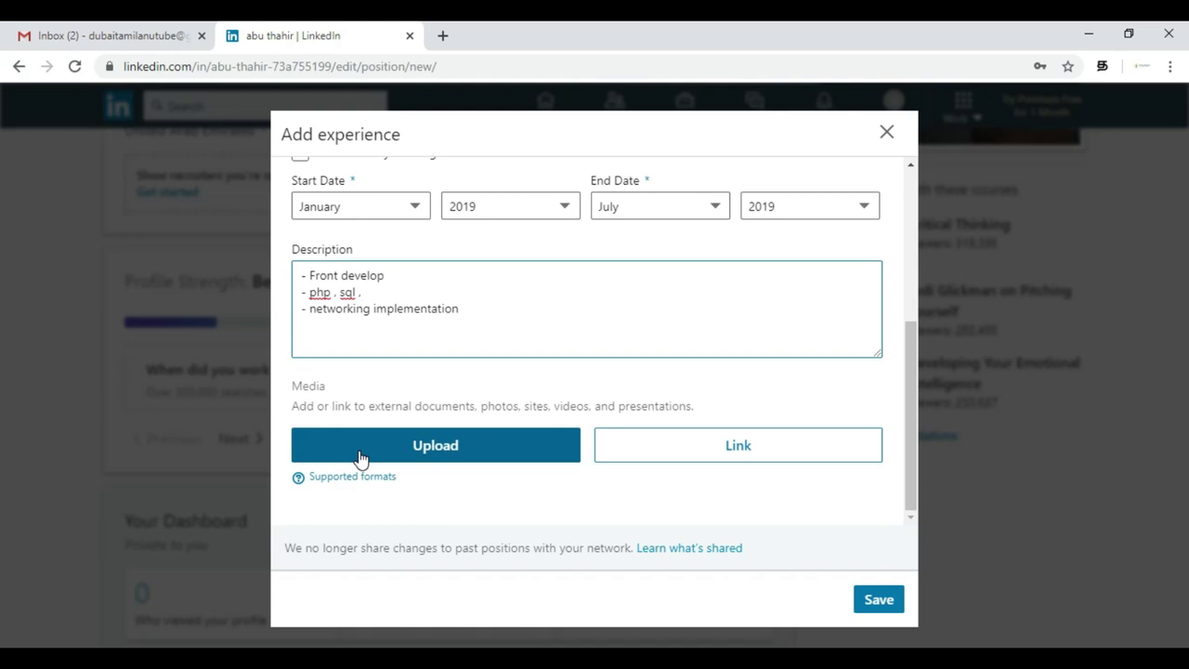
- Cancel the media upload without attaching anything and save the experience entry
left_click(360, 455)
left_click(737, 444)
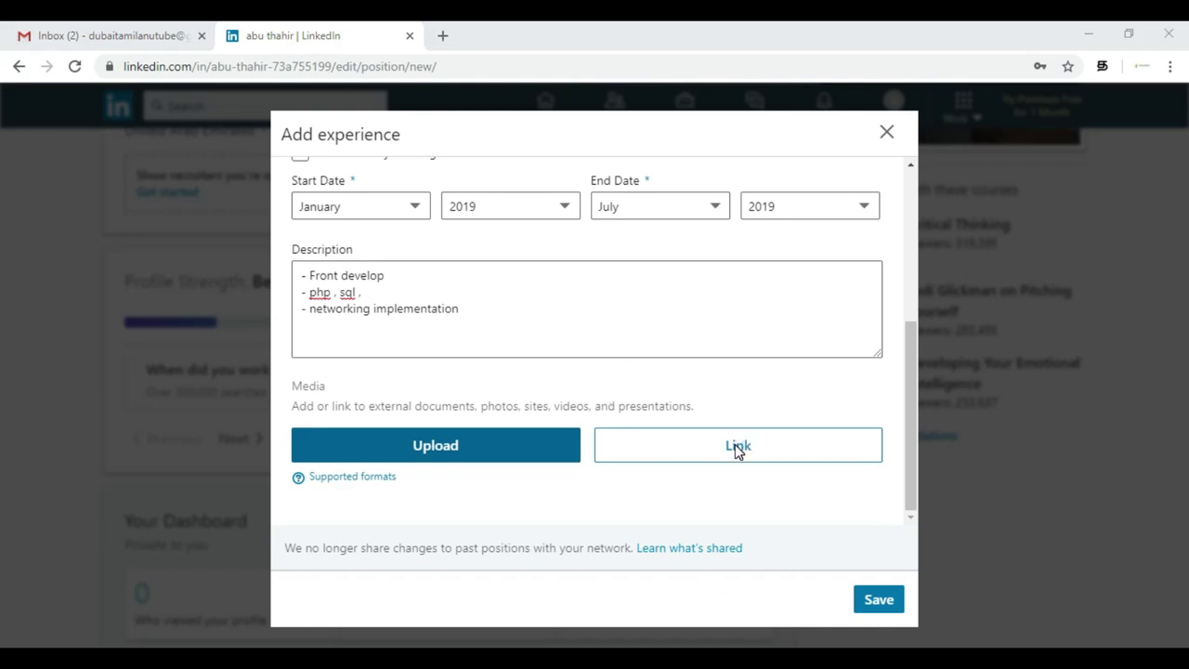
left_click(574, 34)
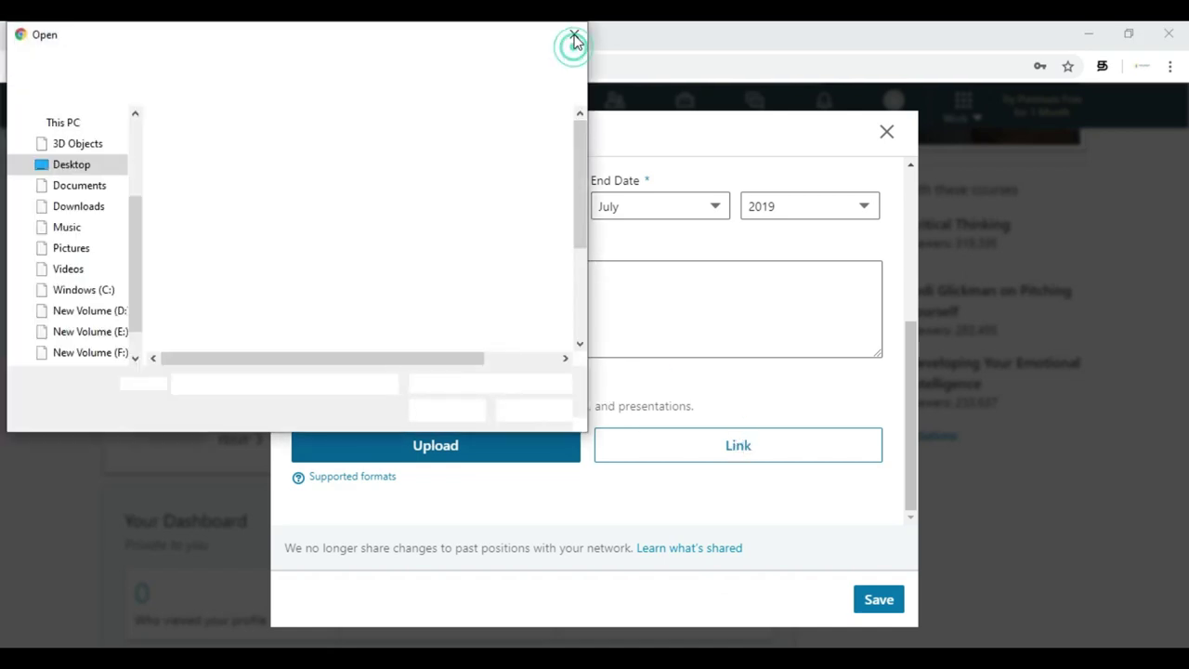
left_click(879, 601)
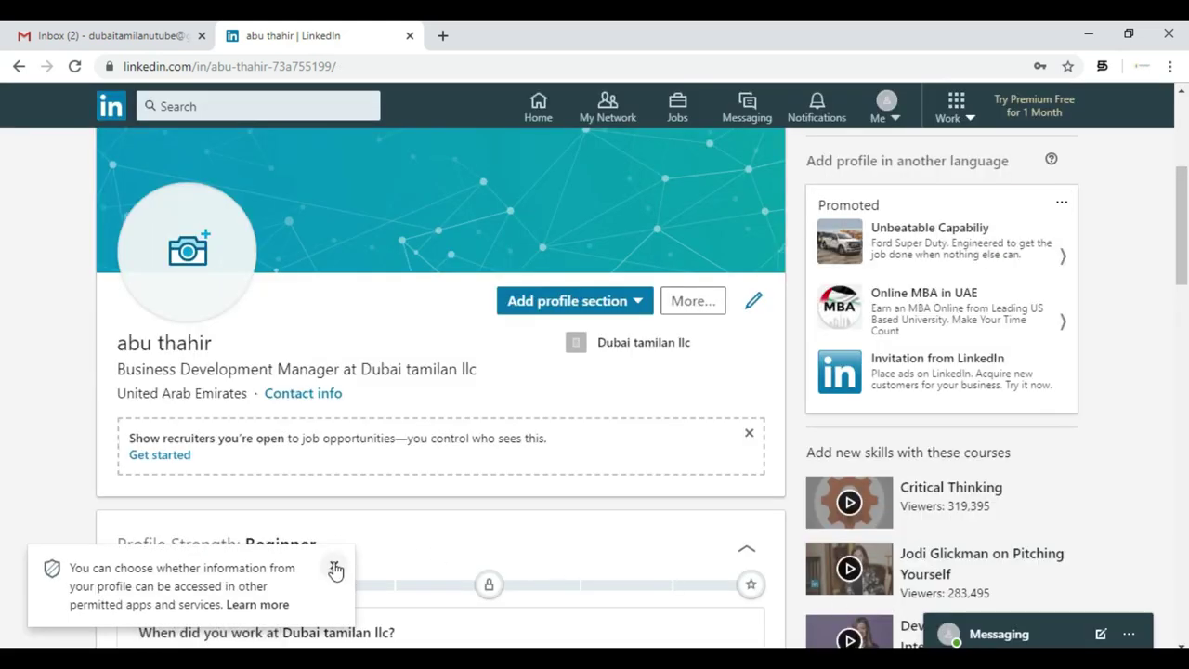
- Dismiss the privacy notice and open the Business Development Manager experience for editing
left_click(333, 564)
scroll(336, 573, "down", 3)
scroll(336, 573, "down", 4)
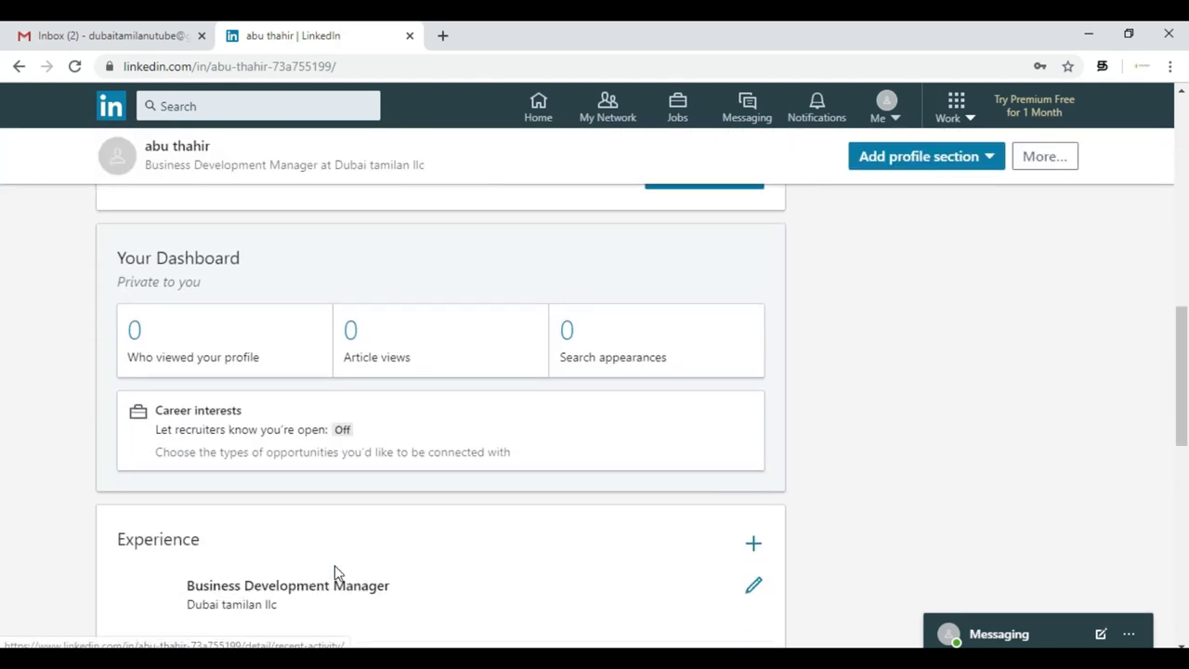
scroll(336, 573, "down", 3)
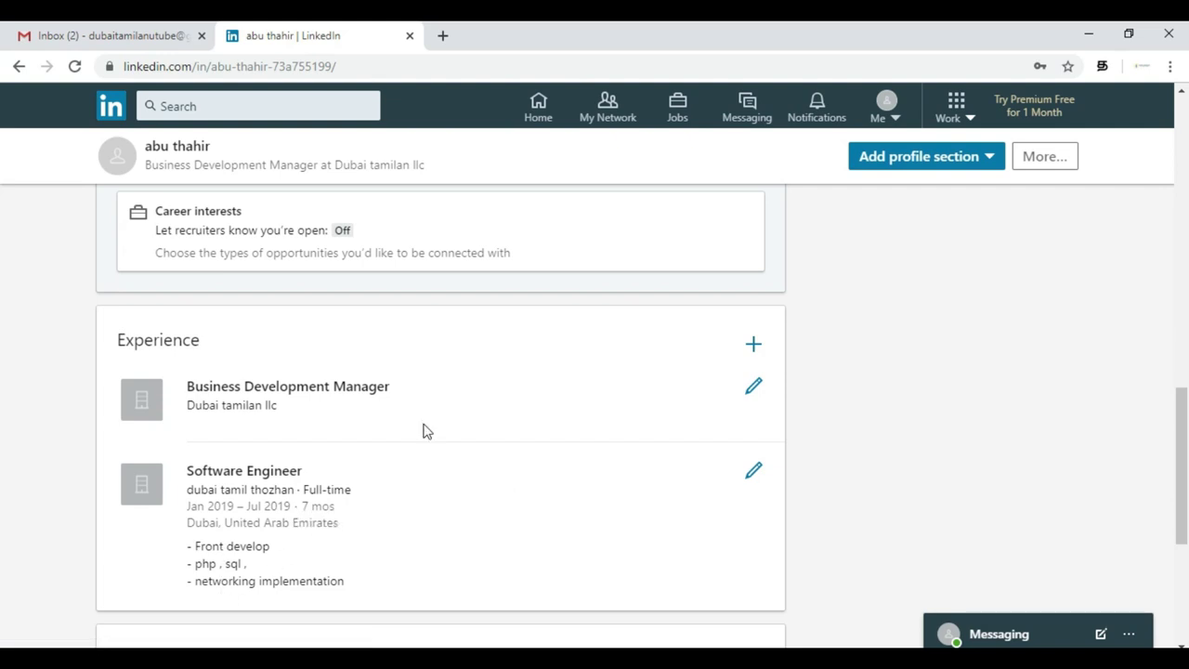
left_click(754, 389)
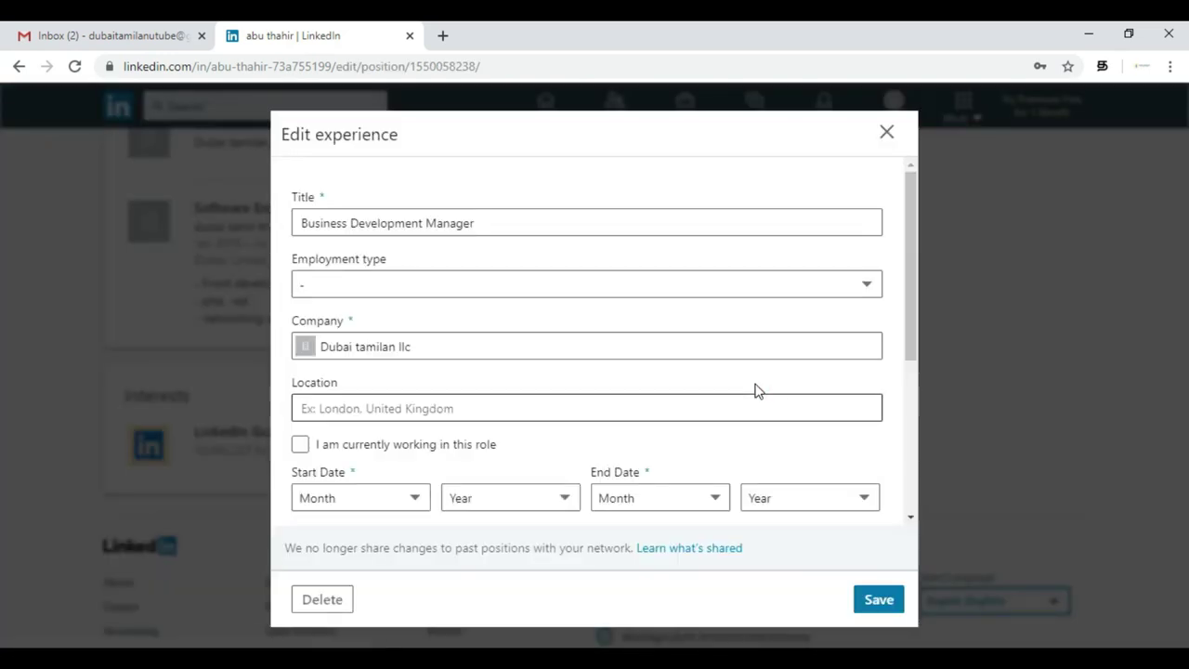
- Make the role Full-time, located in Dubai, United Arab Emirates, and mark it current
left_click(402, 286)
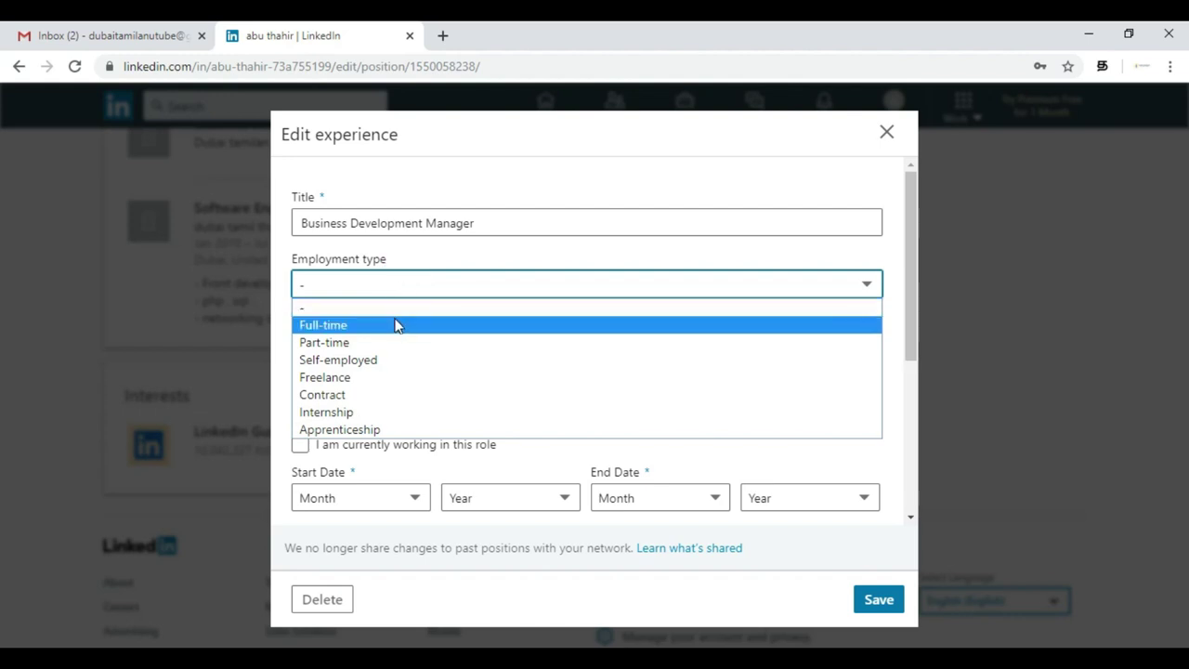
left_click(397, 324)
left_click(393, 406)
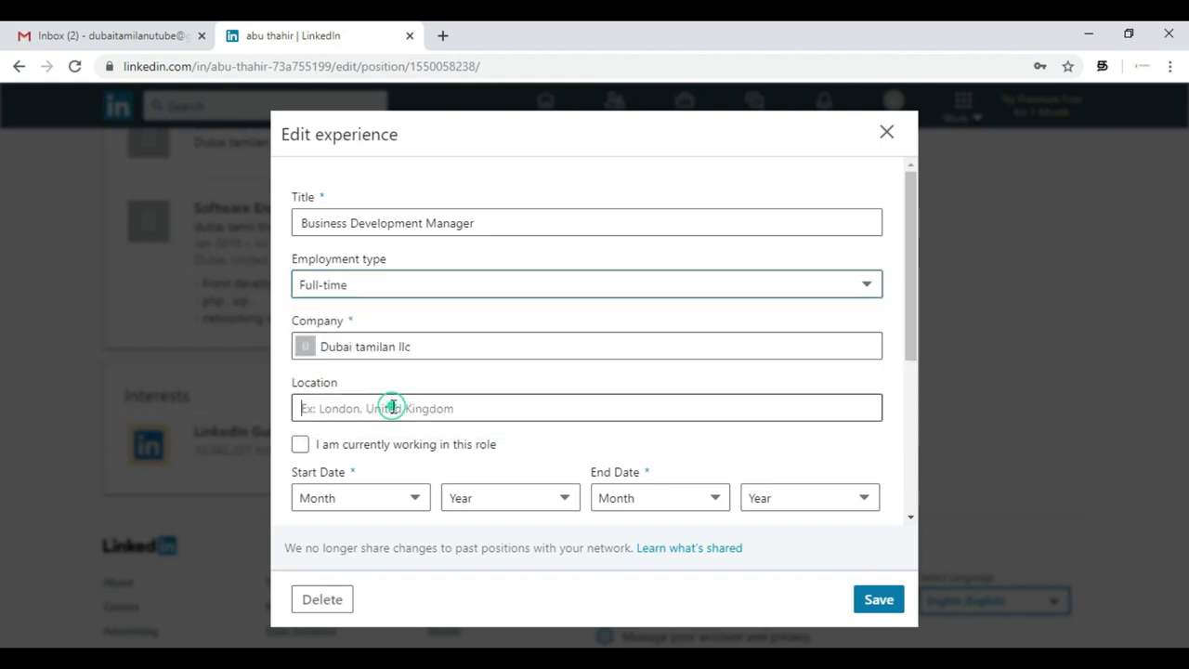
type("dubai")
left_click(380, 445)
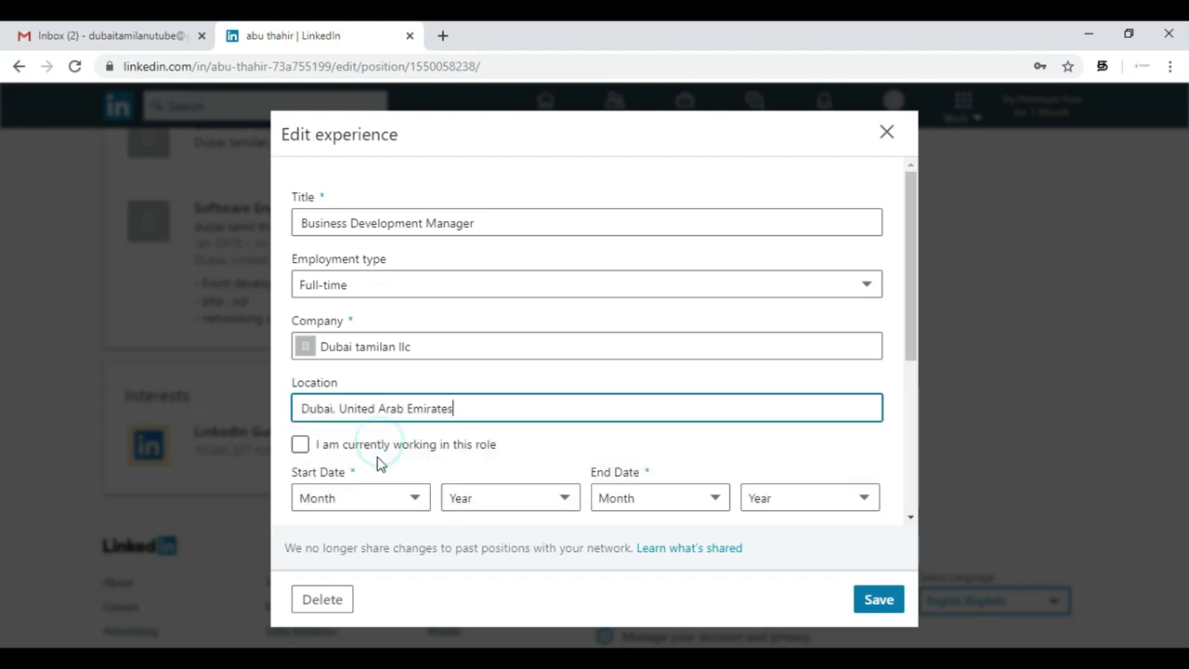
left_click(300, 445)
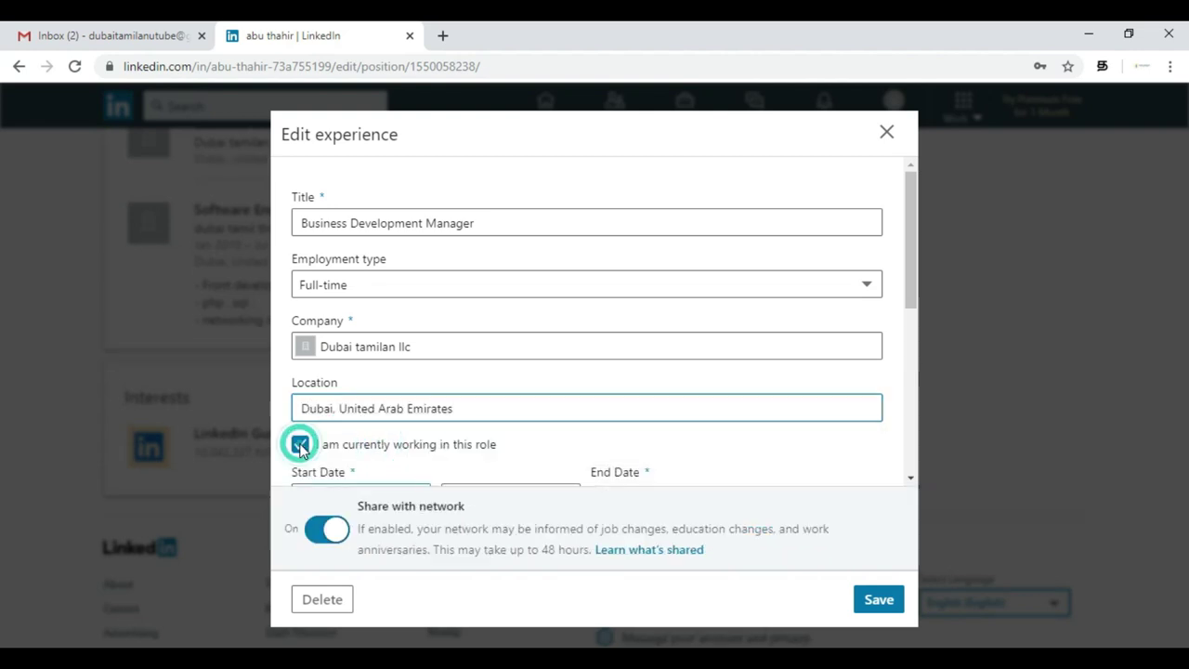
- Turn on updating the profile industry to Information Technology & Services
scroll(447, 418, "down", 3)
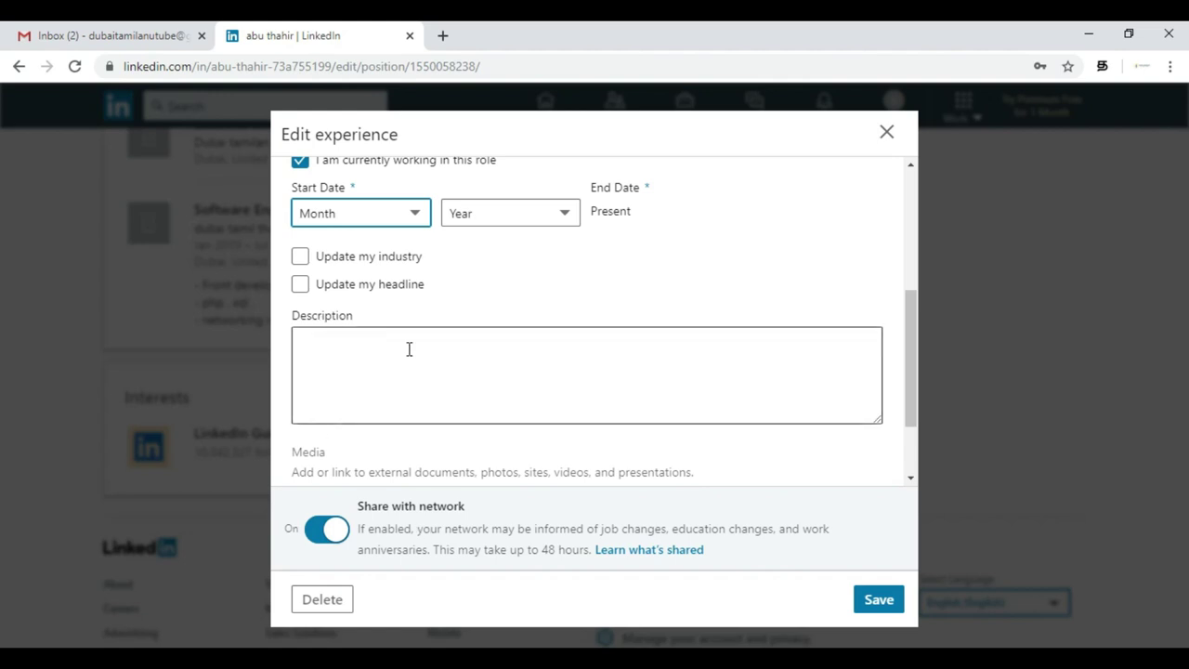
left_click(361, 379)
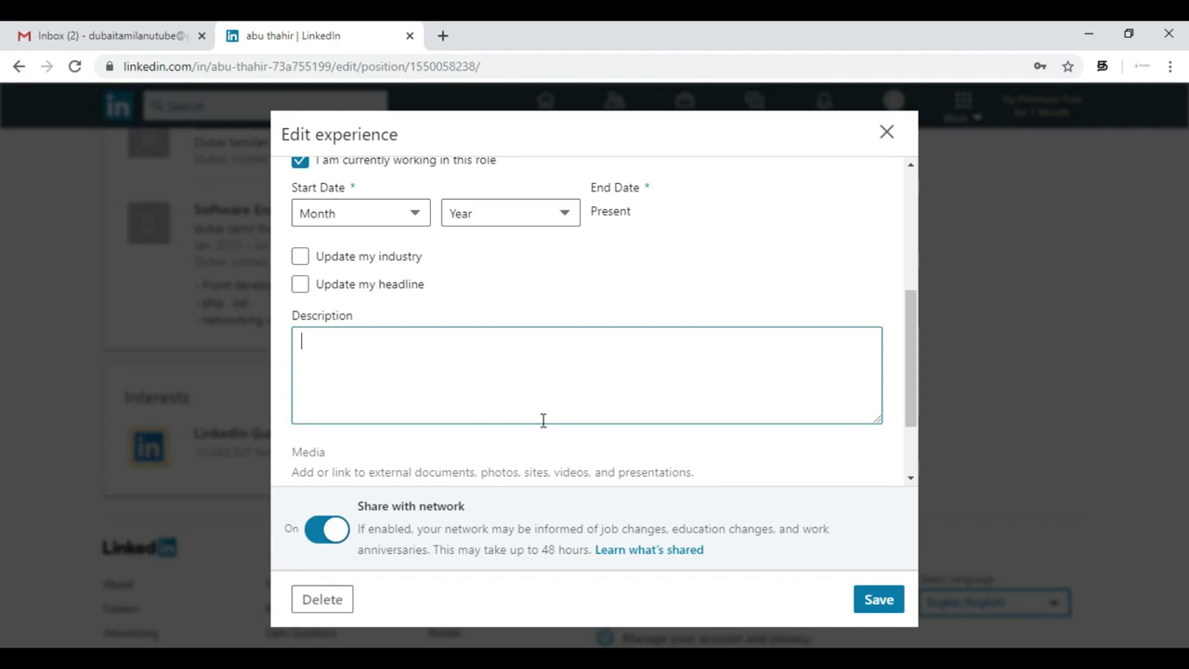
left_click(300, 258)
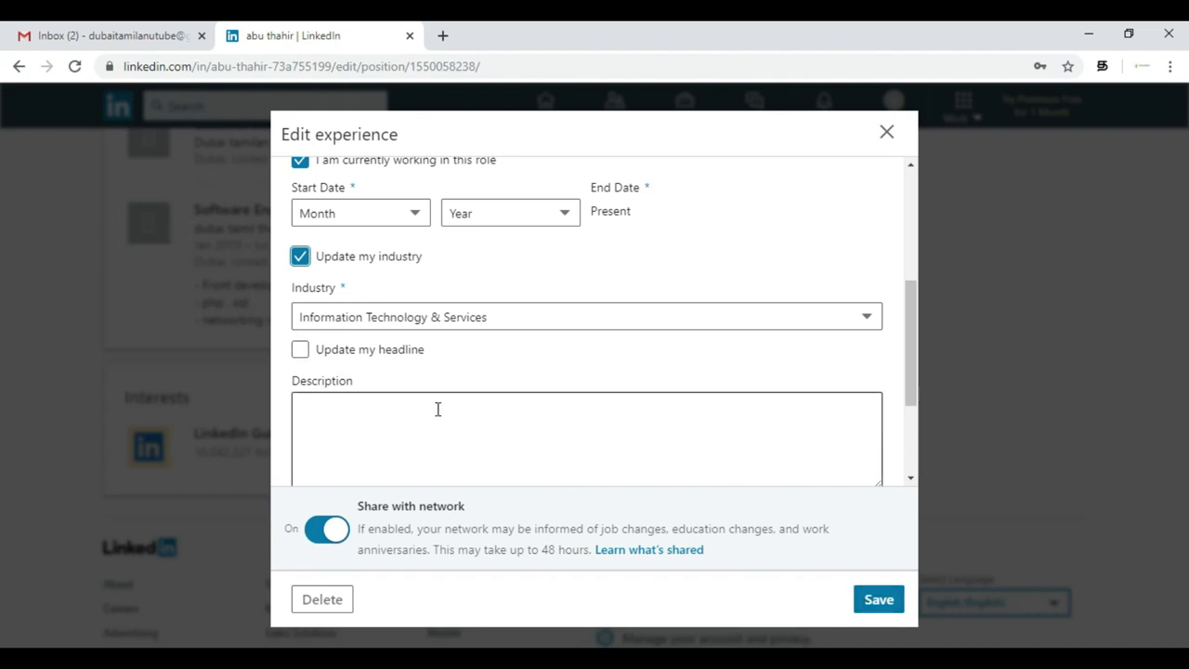
scroll(437, 408, "down", 2)
- Enter the description 'Looking for job' and try saving the experience
left_click(479, 335)
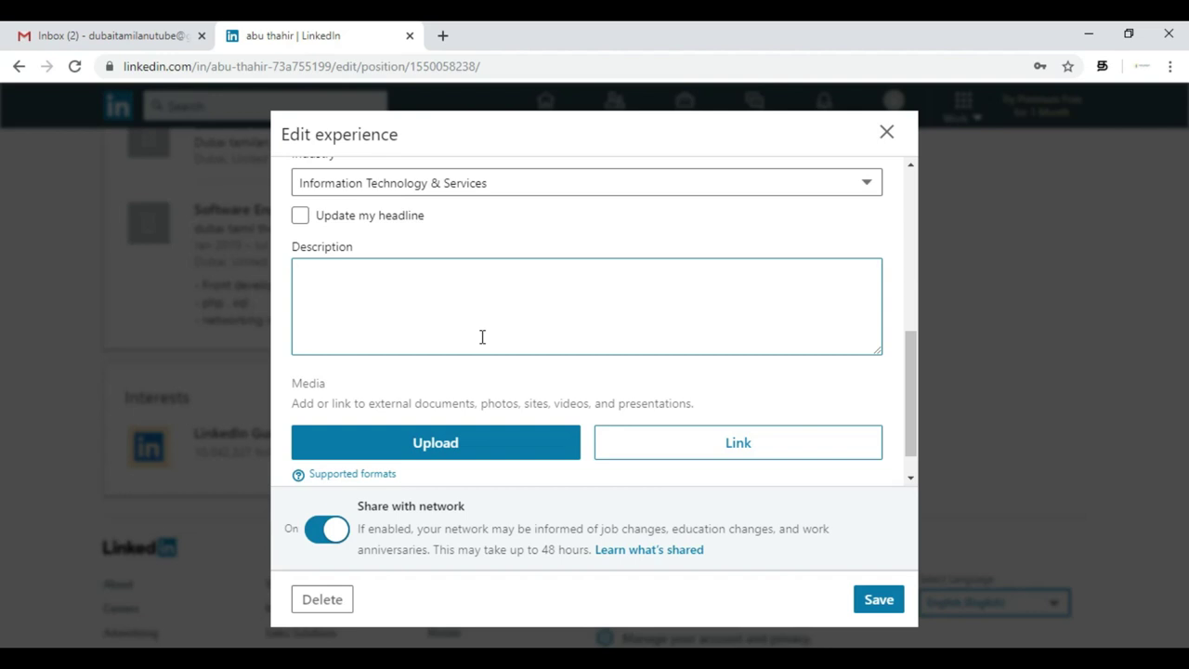
type("Looking p")
key("BackSpace")
type("for job")
left_click(873, 609)
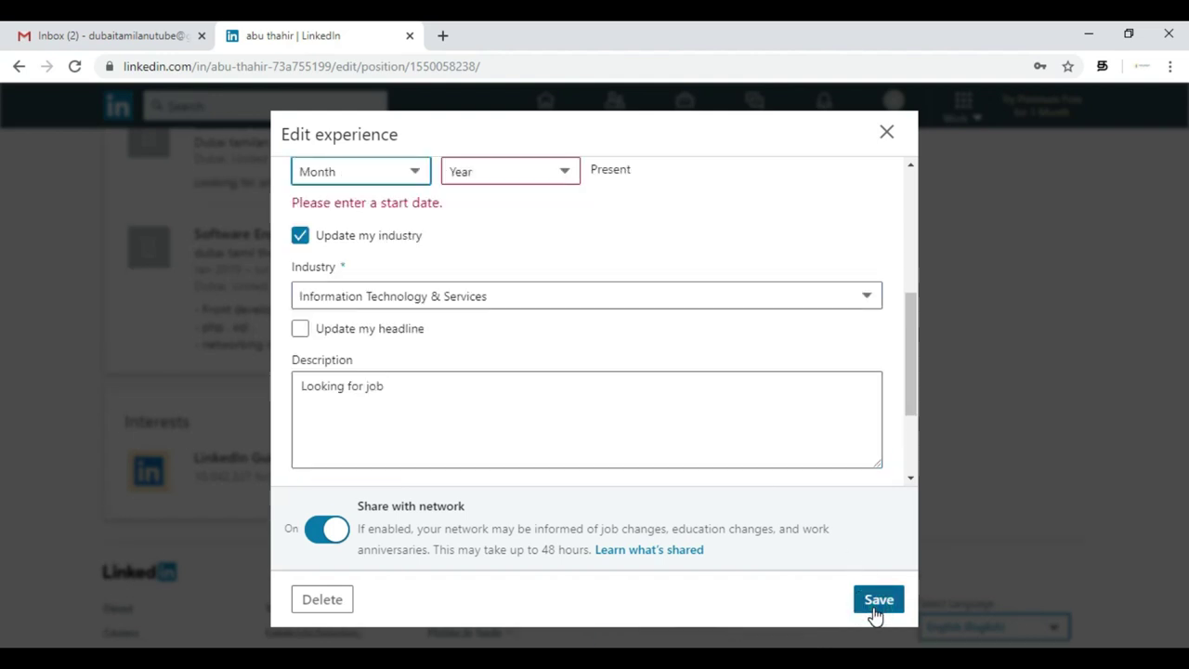
- Set the role's start date to August 2019
scroll(706, 456, "up", 2)
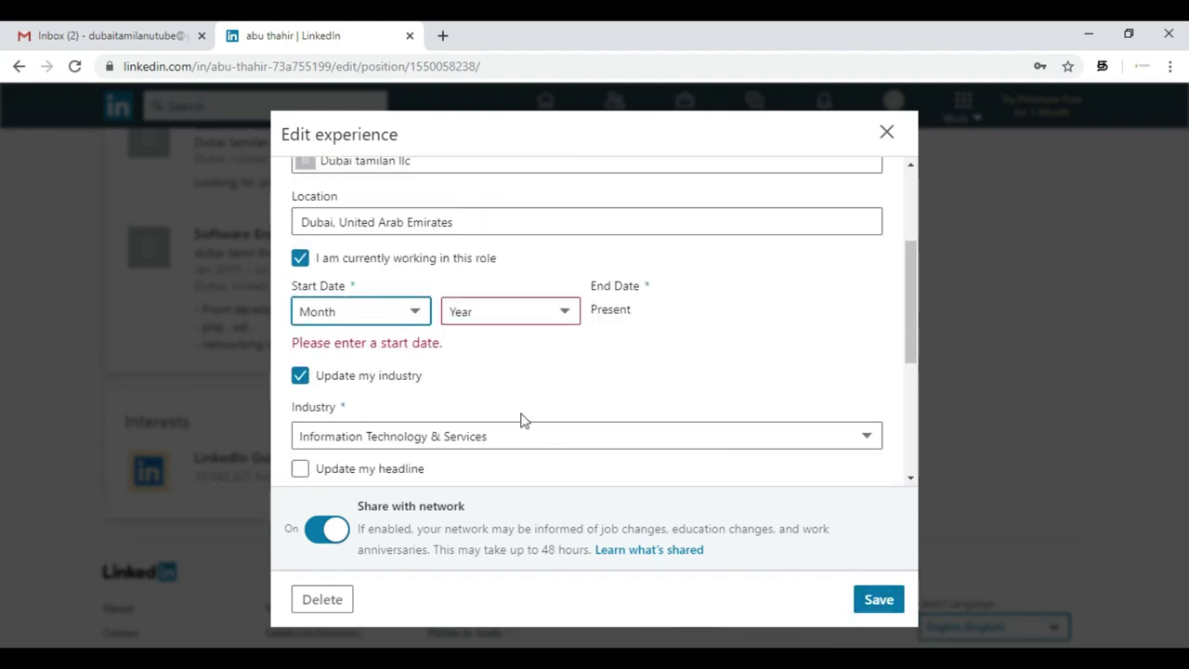
left_click(423, 313)
left_click(583, 388)
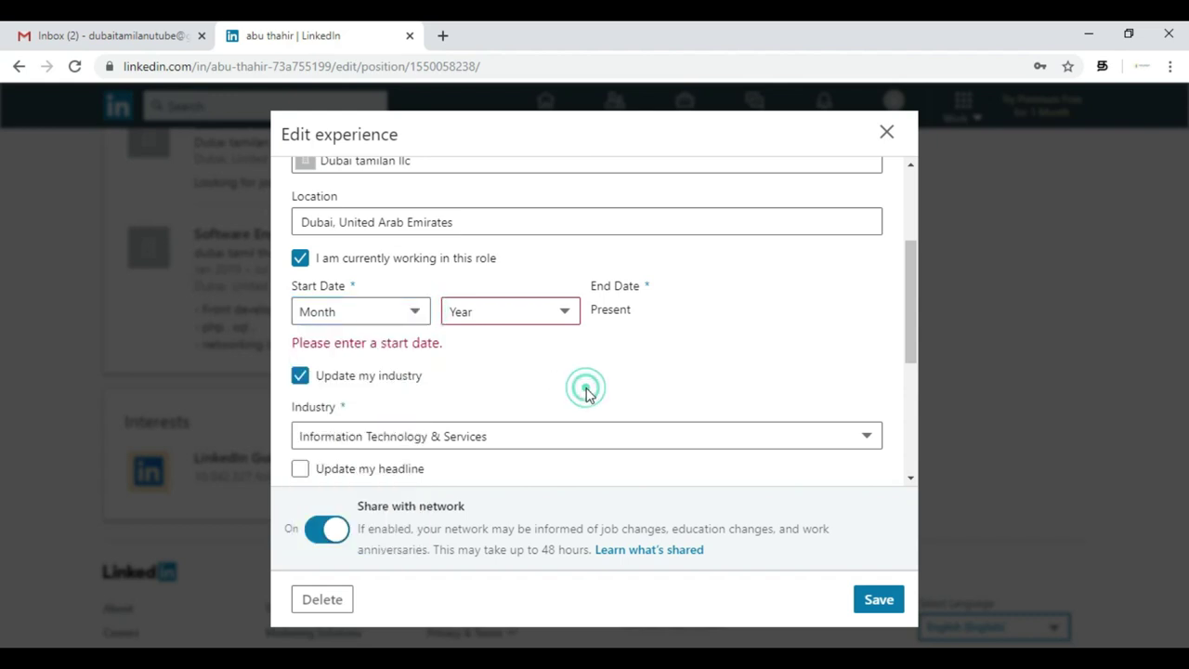
scroll(560, 345, "up", 1)
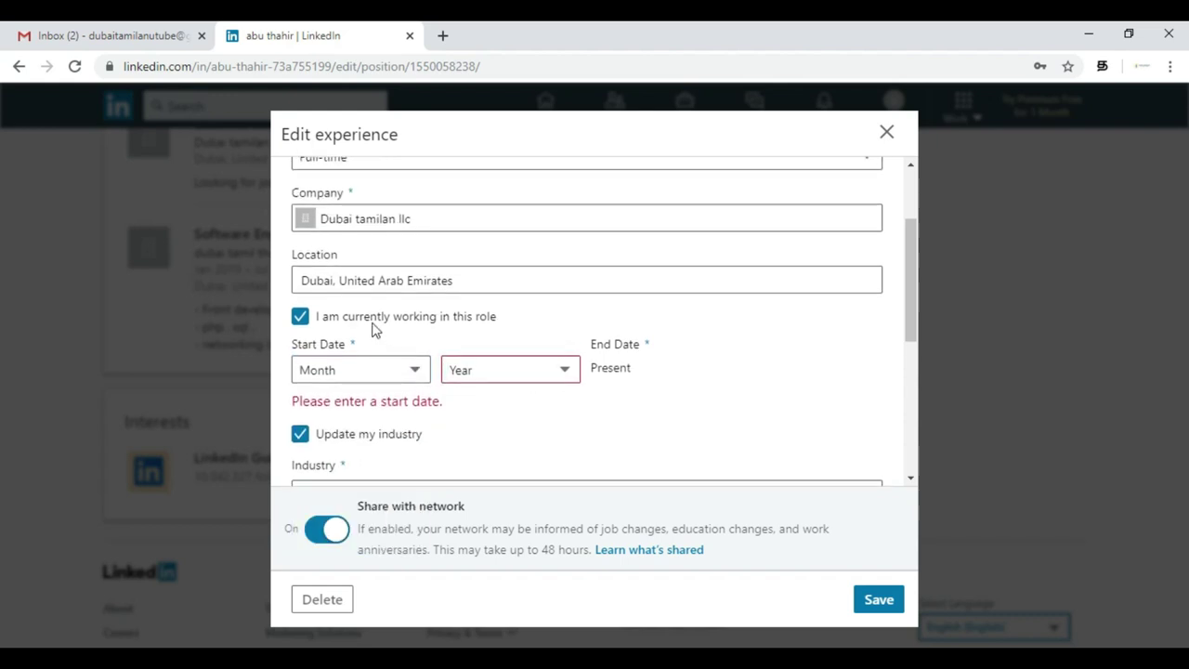
left_click(398, 372)
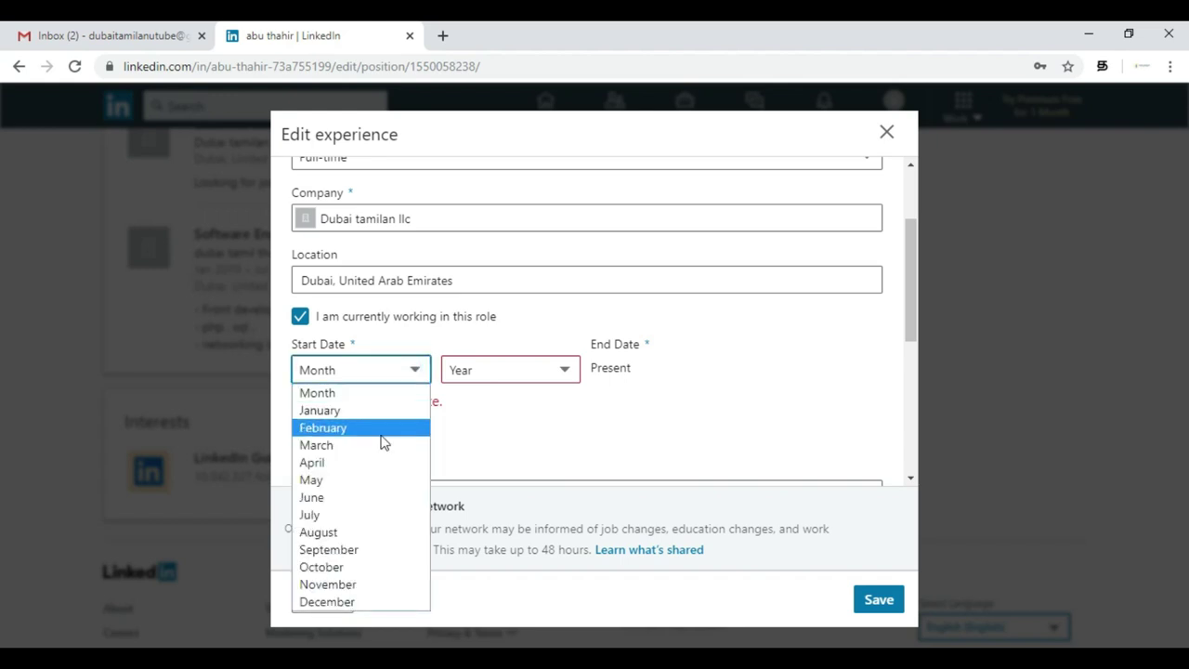
left_click(357, 531)
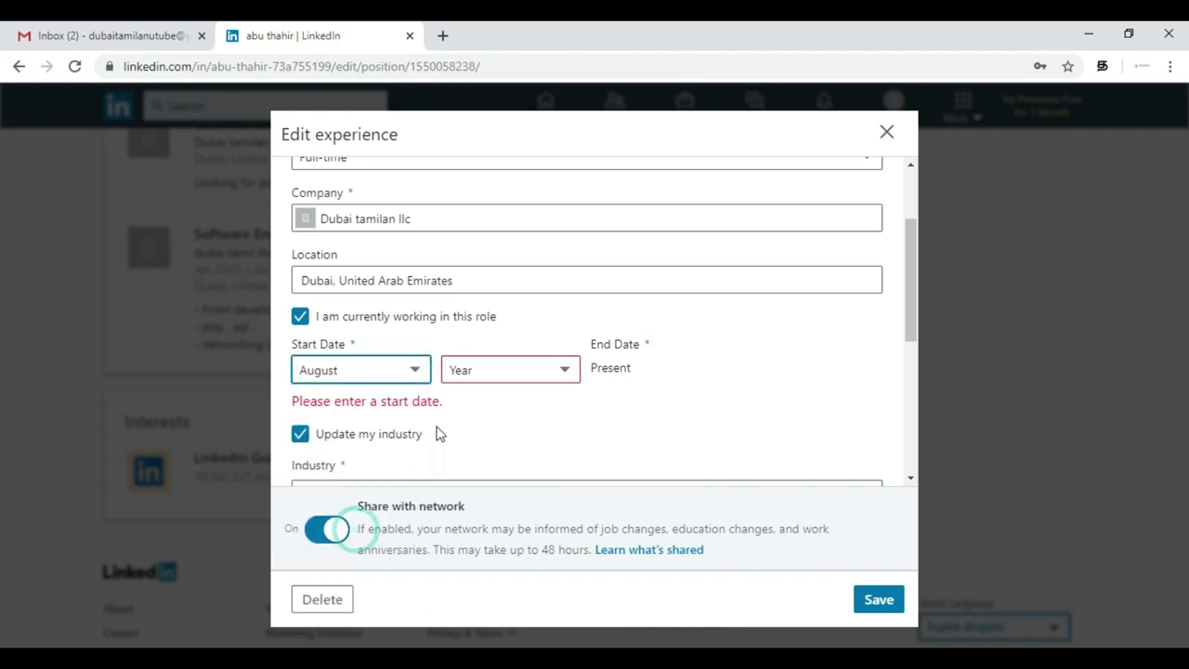
left_click(505, 377)
key("Down")
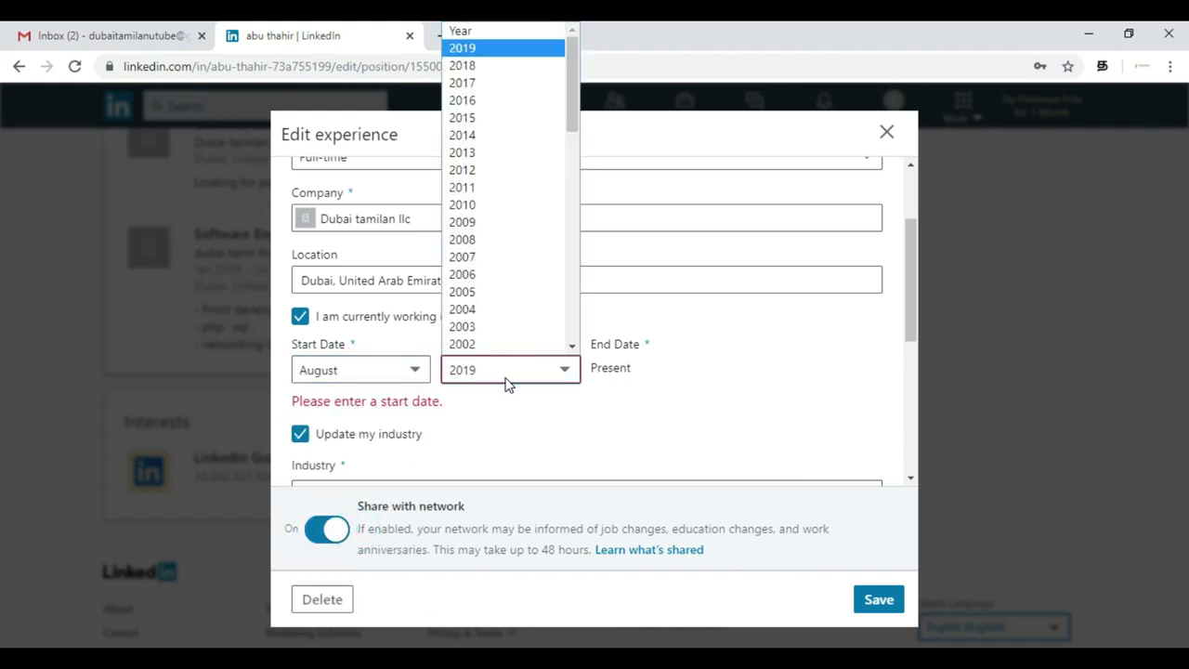
key("Return")
scroll(715, 376, "down", 3)
scroll(714, 376, "up", 3)
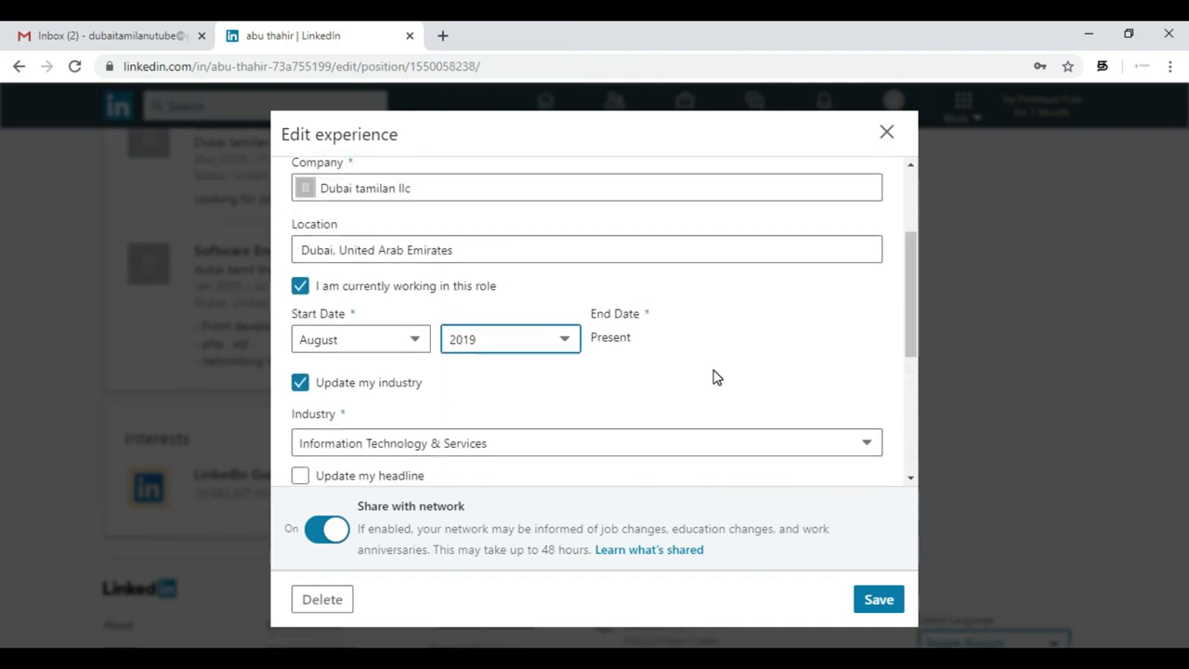
scroll(715, 377, "down", 3)
- Delete all text from the role's Description field
left_click(533, 390)
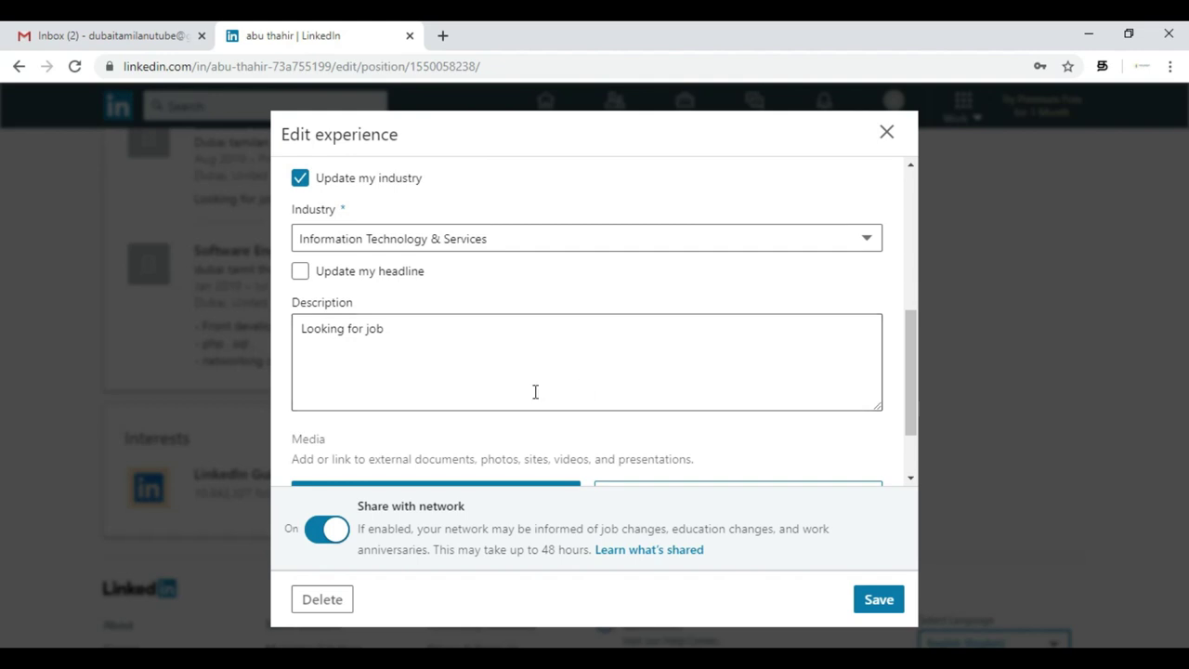
triple_click(433, 340)
key("BackSpace")
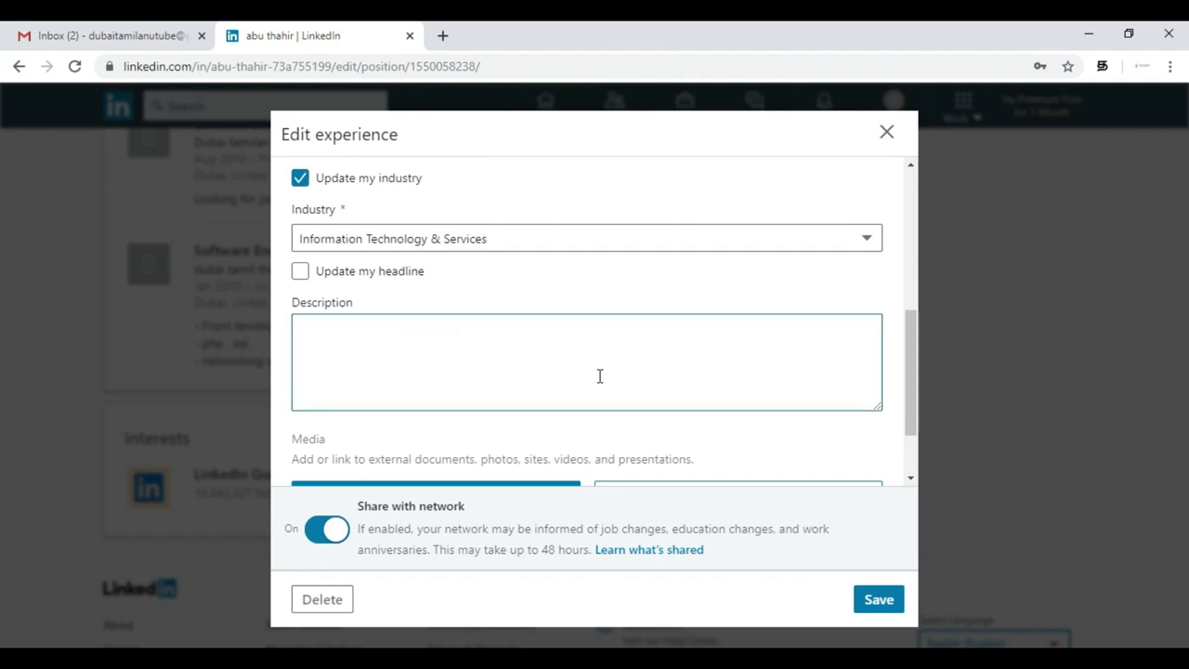
scroll(599, 376, "down", 1)
scroll(600, 379, "up", 3)
scroll(600, 379, "down", 1)
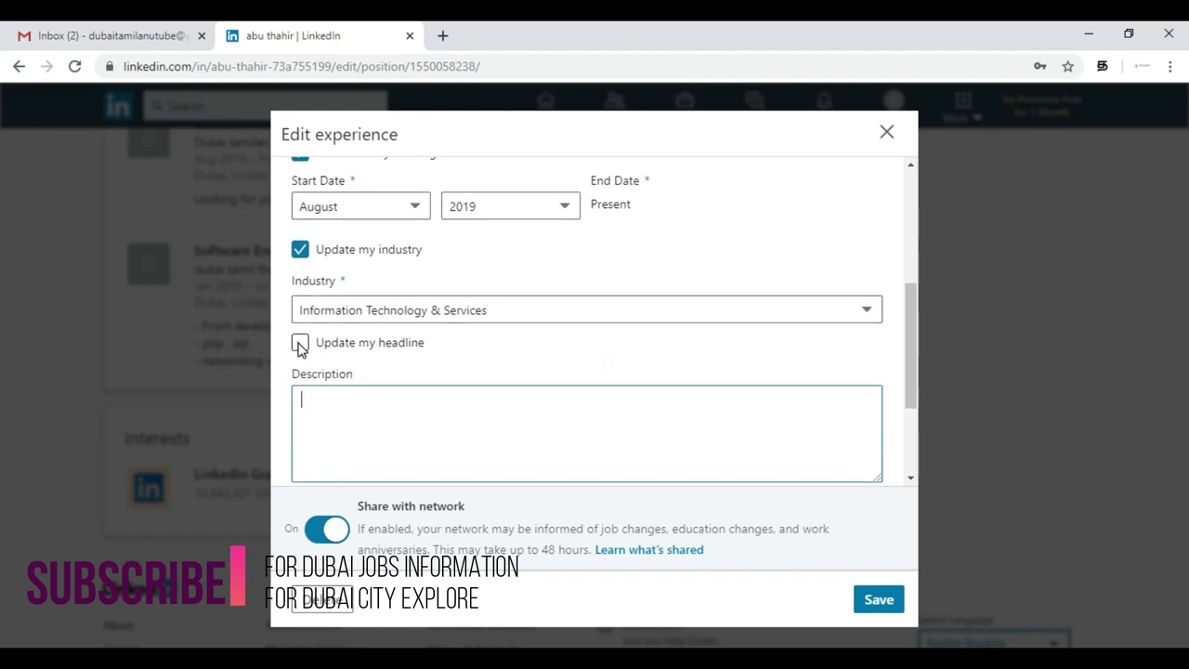
- Turn on headline updating, set the headline to 'Looking for job', and save the experience
left_click(299, 343)
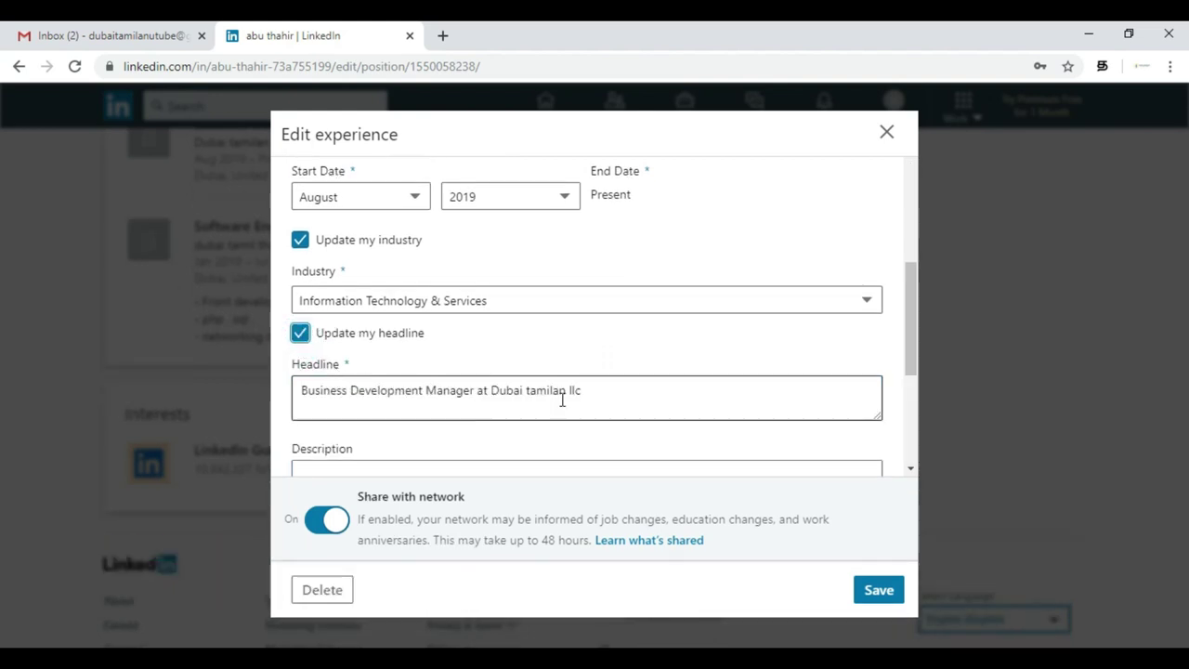
left_click(591, 399)
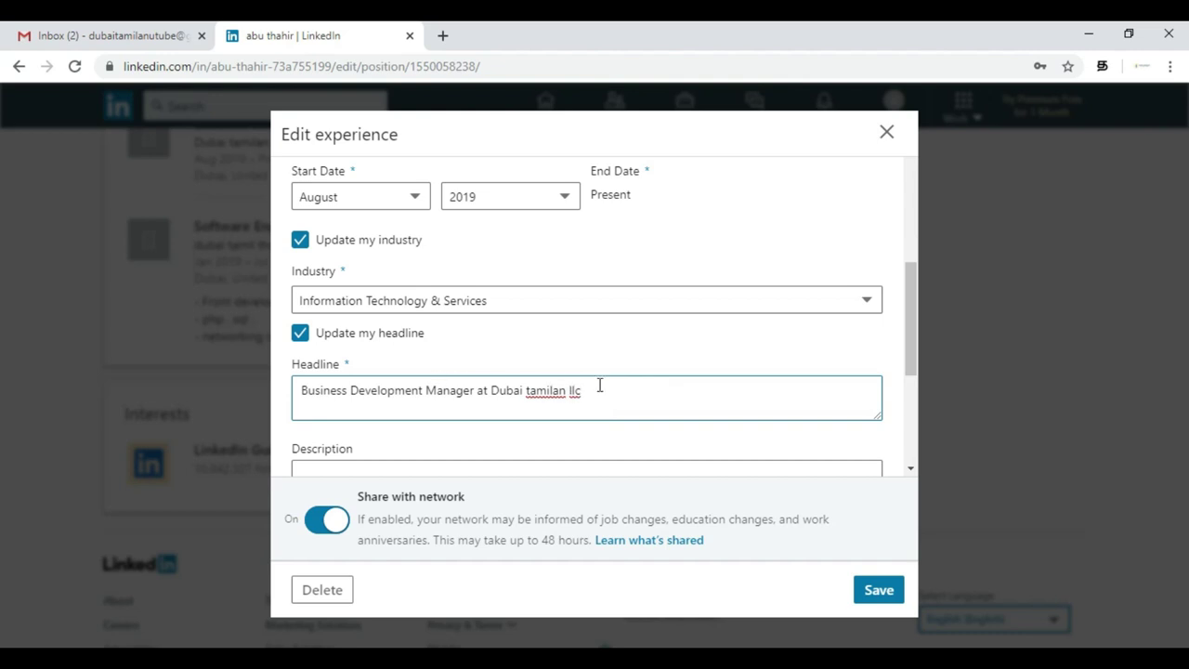
scroll(600, 384, "down", 2)
scroll(599, 385, "up", 1)
left_click(619, 307)
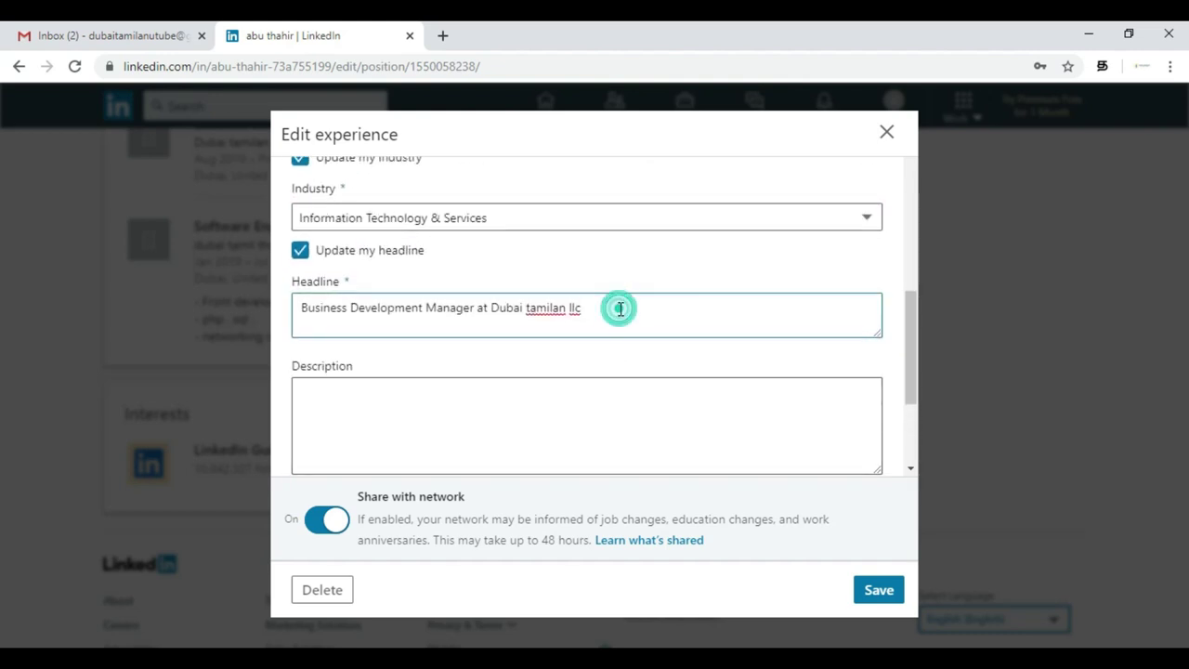
key("ctrl+a")
type("Looking jo")
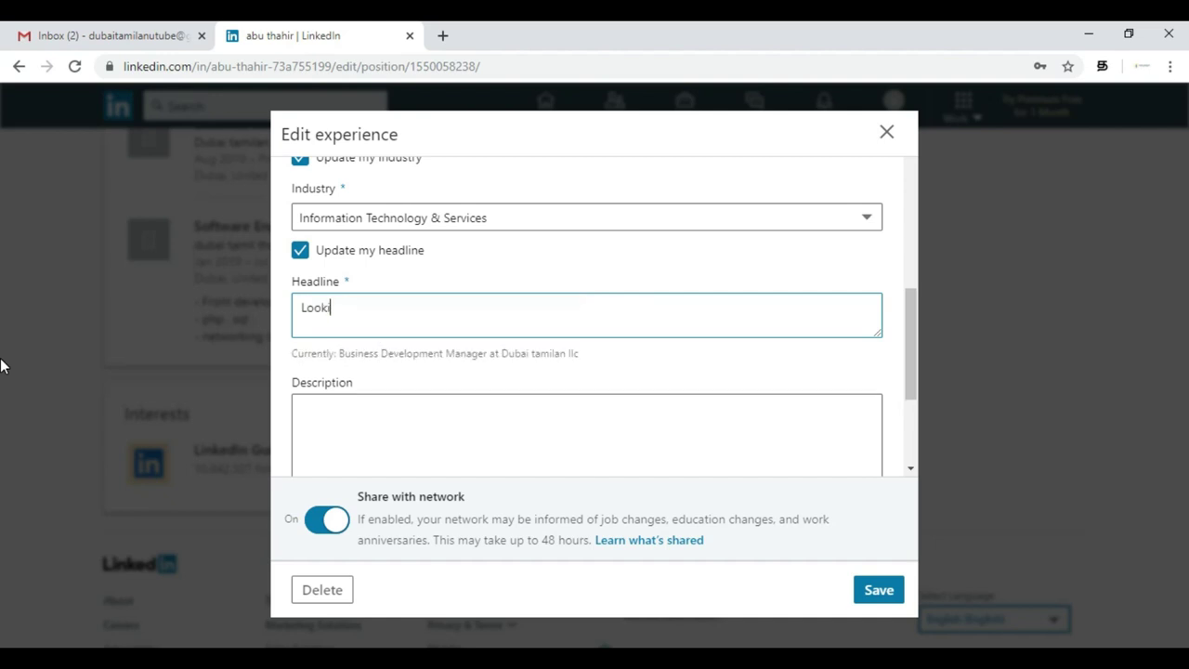
key("BackSpace")
key("BackSpace")
type("fpor in")
key("BackSpace")
key("BackSpace")
key("BackSpace")
key("BackSpace")
key("BackSpace")
type("or job")
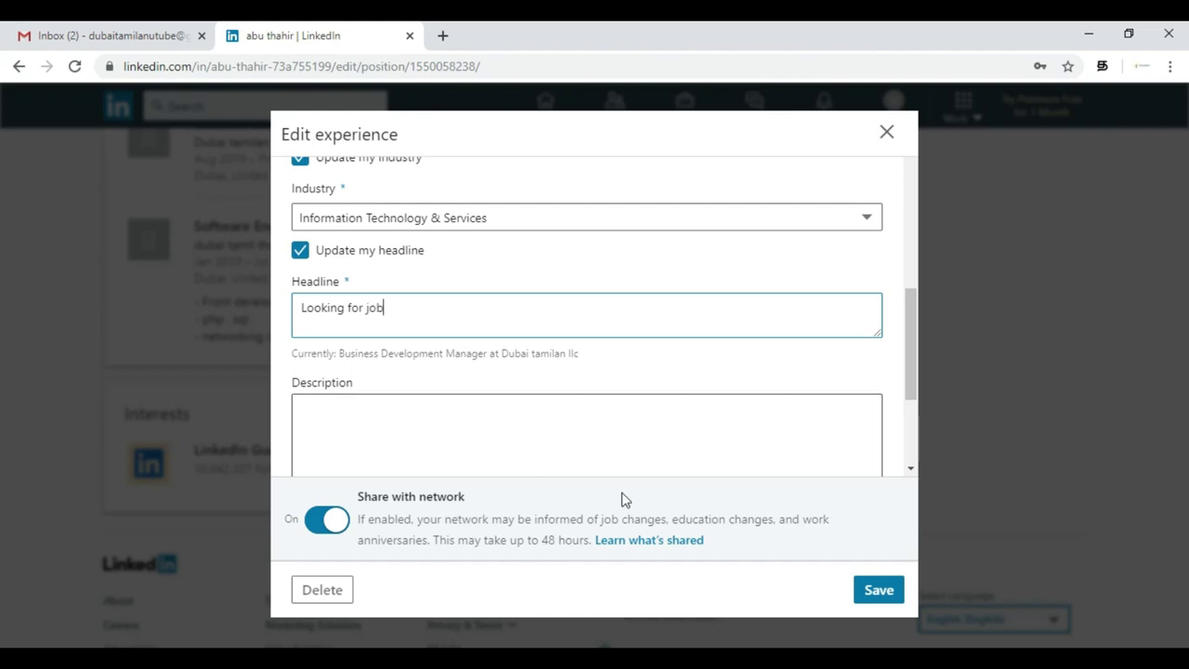
scroll(745, 348, "down", 2)
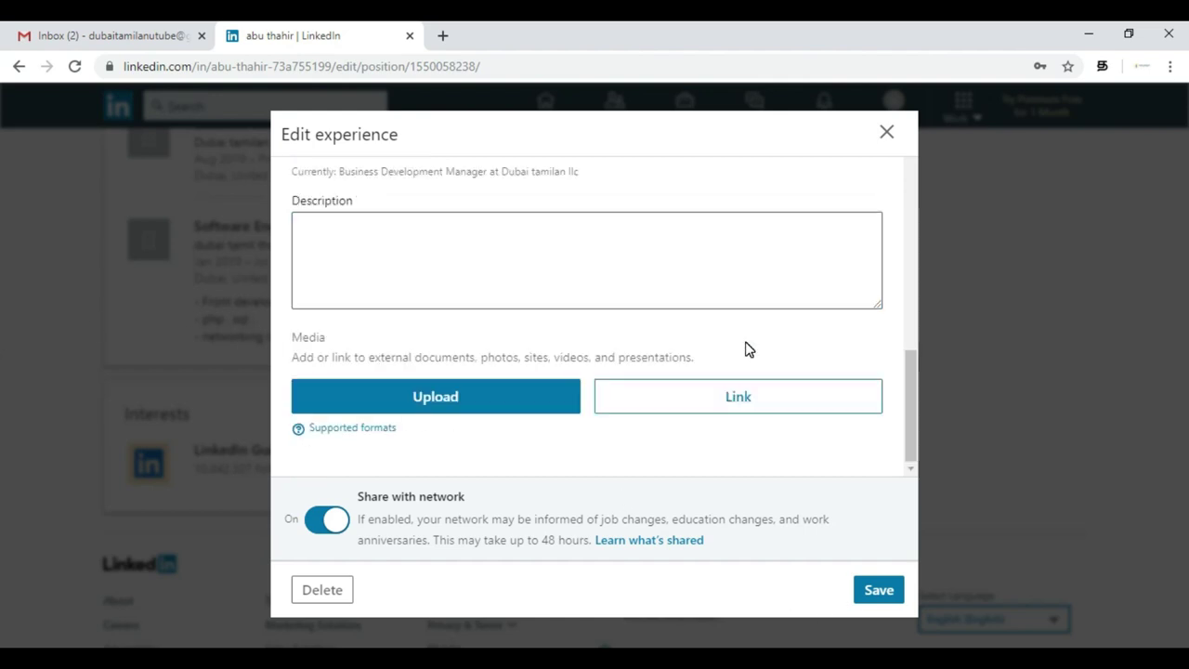
left_click(887, 590)
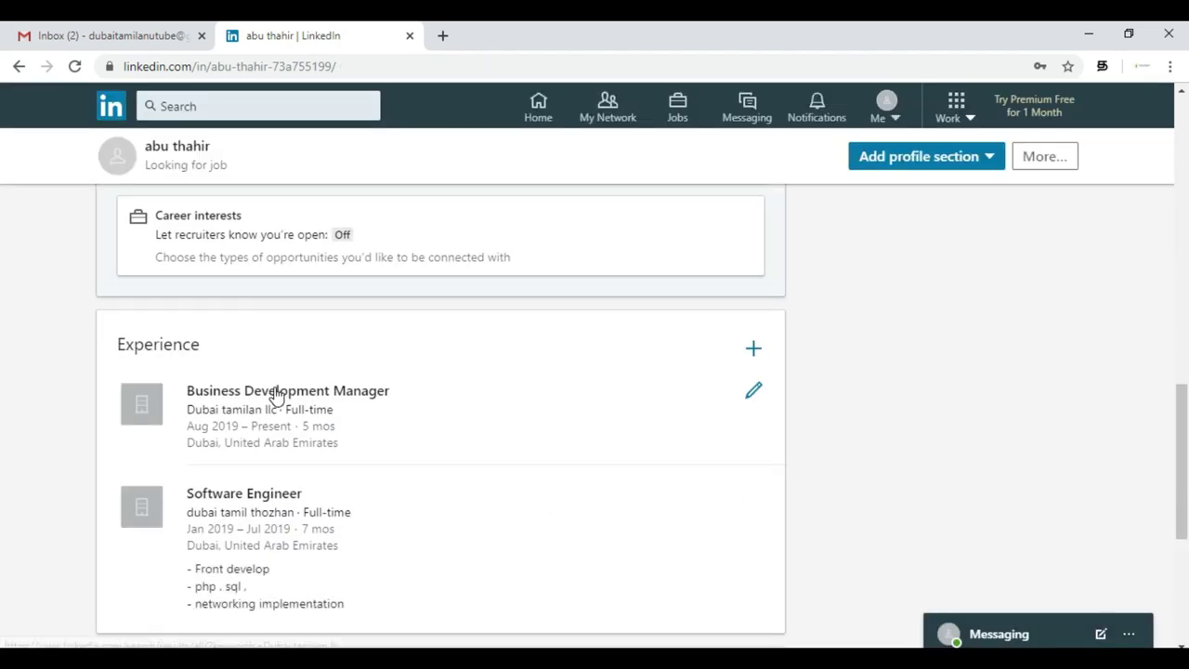
- Scroll through the profile to check the 'Looking for job' headline and Aug 2019 role
scroll(830, 474, "up", 10)
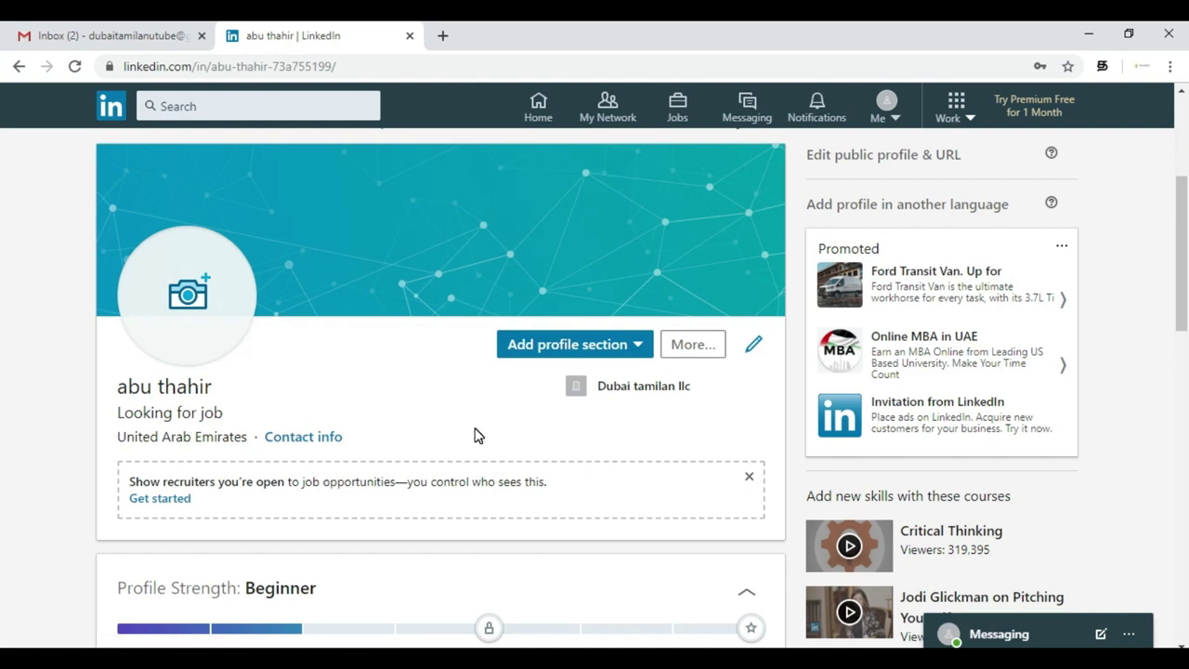
scroll(475, 435, "down", 3)
scroll(476, 434, "down", 4)
scroll(476, 434, "up", 4)
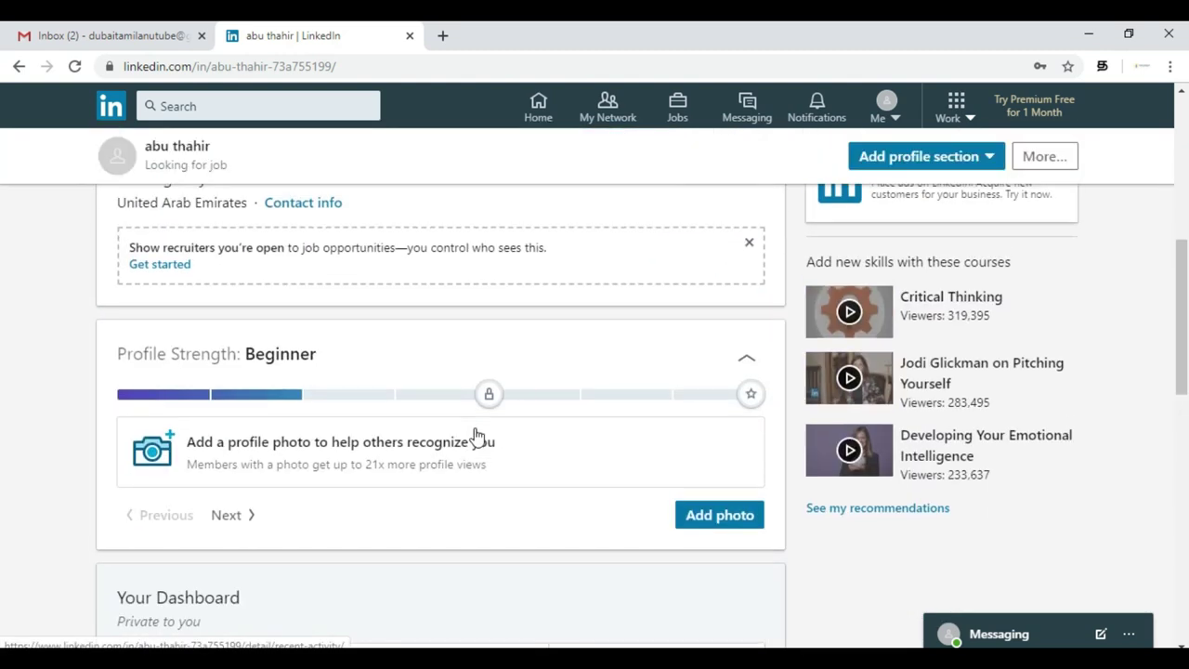
scroll(475, 435, "up", 2)
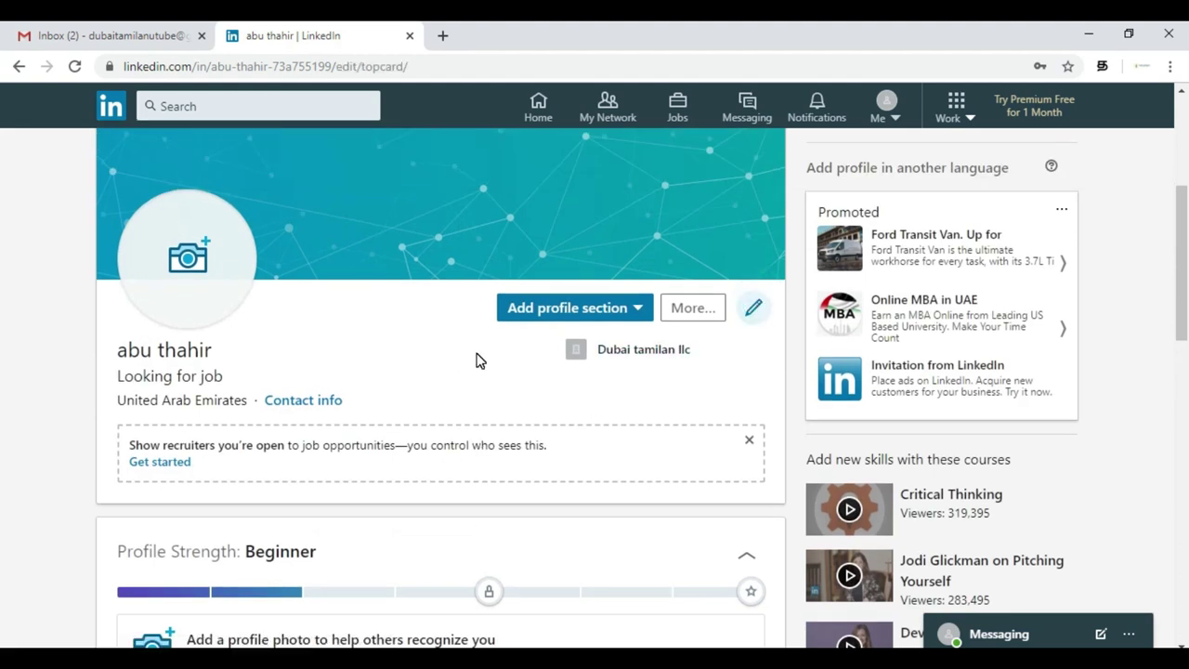
- Prefix the headline with 'Business development manager' and save the intro
scroll(496, 464, "down", 3)
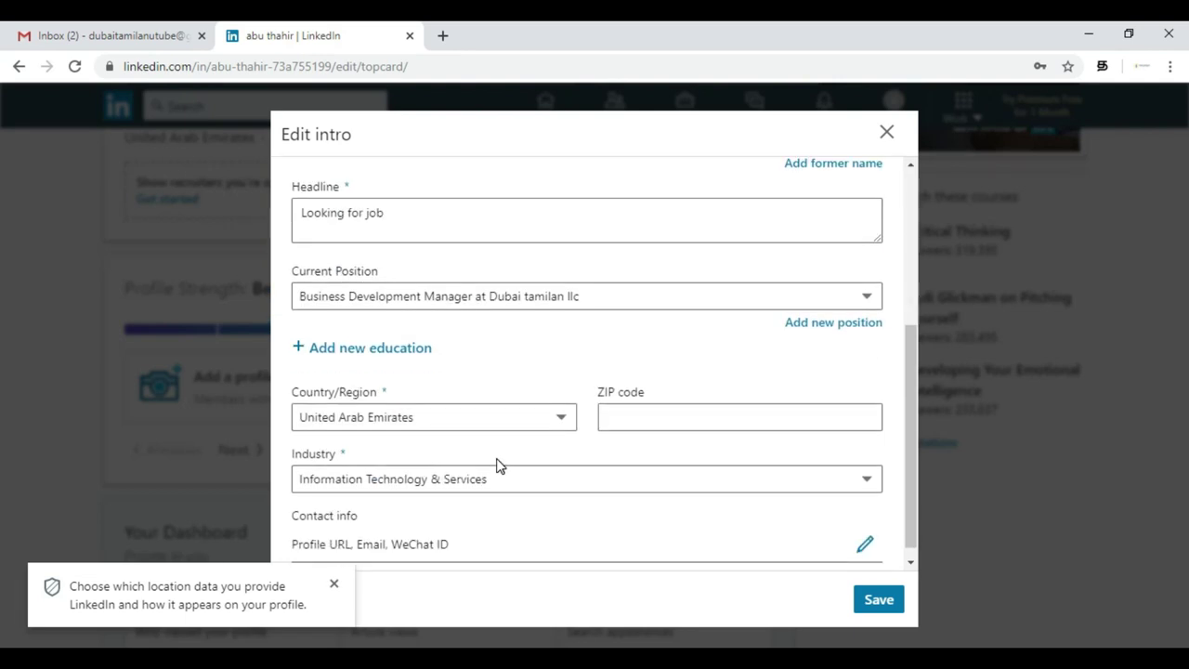
left_click(298, 206)
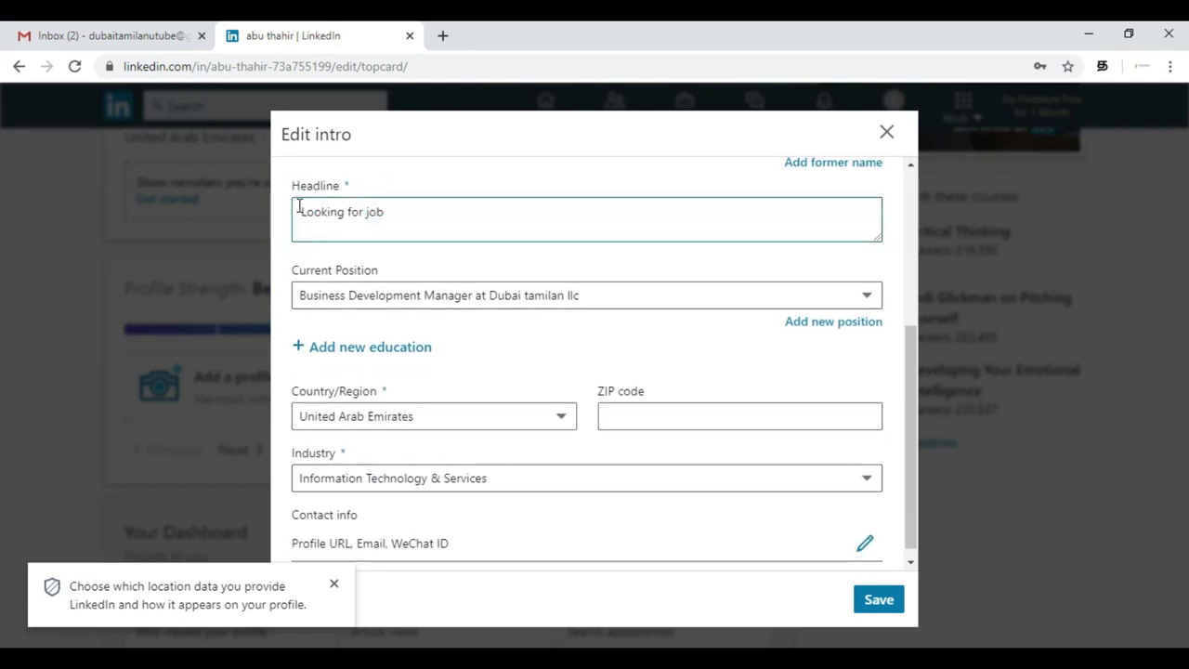
type("Business devel")
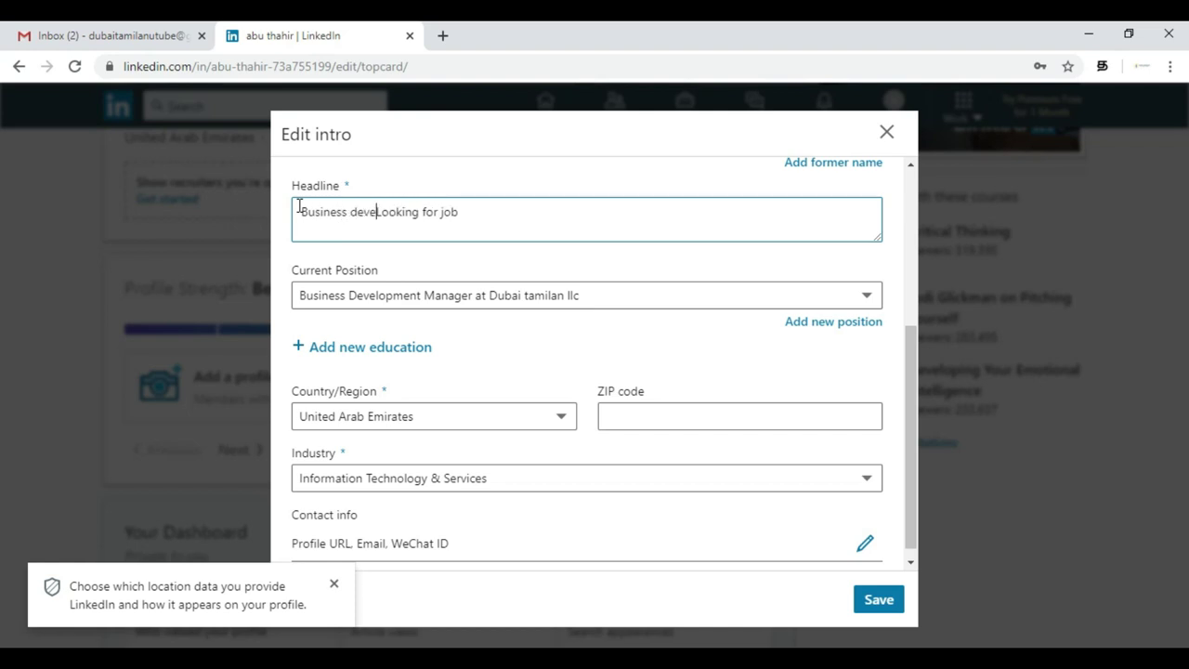
type("elplmet")
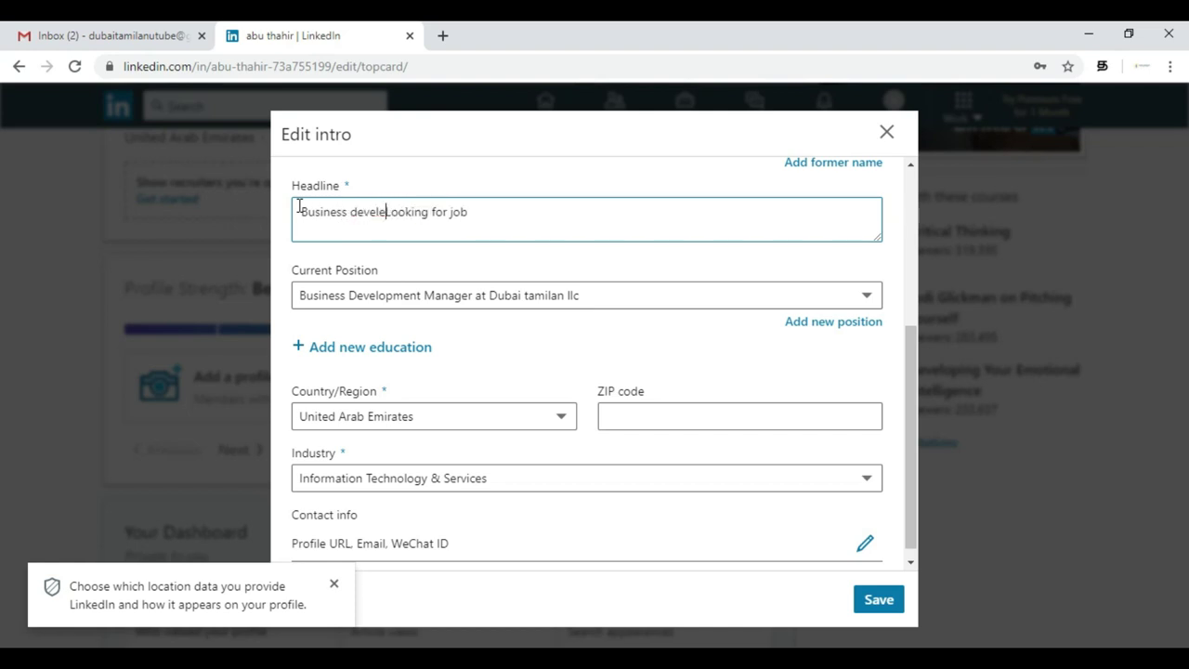
key("BackSpace")
type("nt ma")
key("BackSpace")
key("BackSpace")
key("BackSpace")
key("BackSpace")
key("BackSpace")
key("BackSpace")
key("BackSpace")
key("BackSpace")
key("BackSpace")
key("BackSpace")
key("BackSpace")
key("BackSpace")
key("BackSpace")
type("opment m")
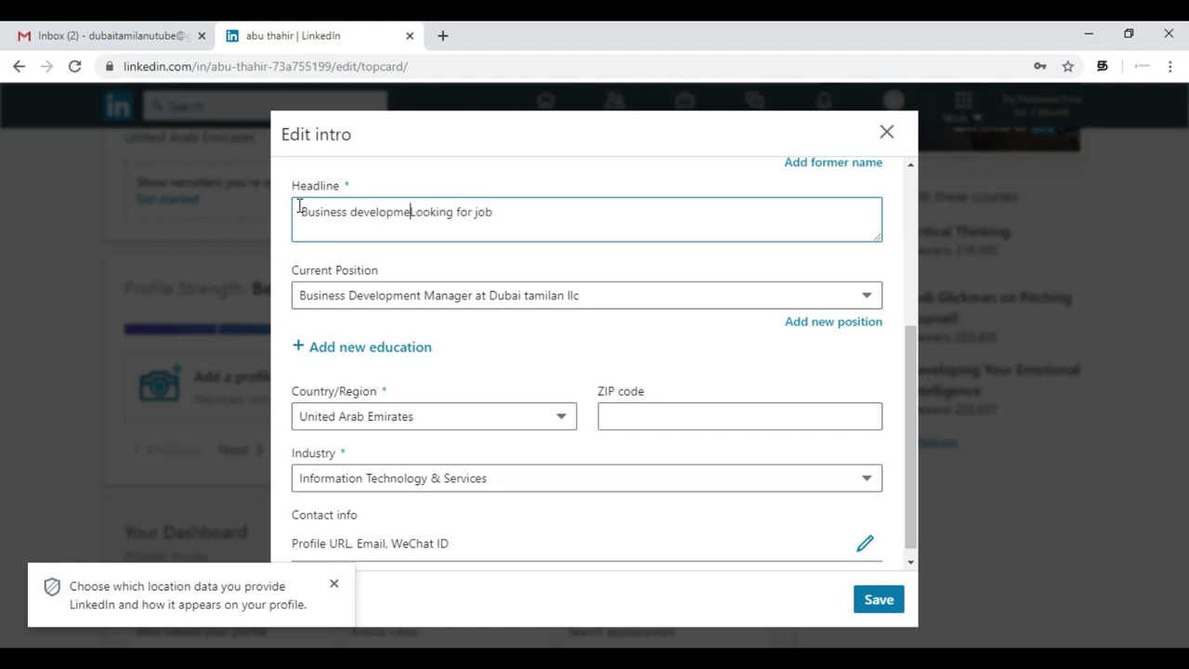
type("anager")
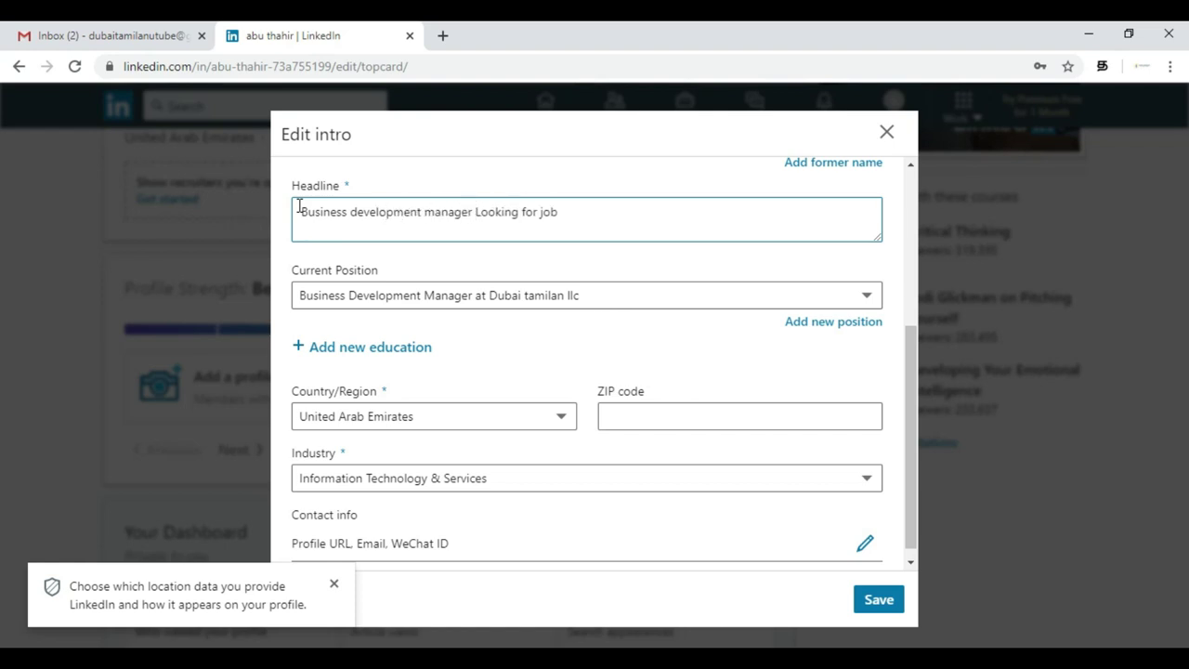
left_click(604, 409)
key("Return")
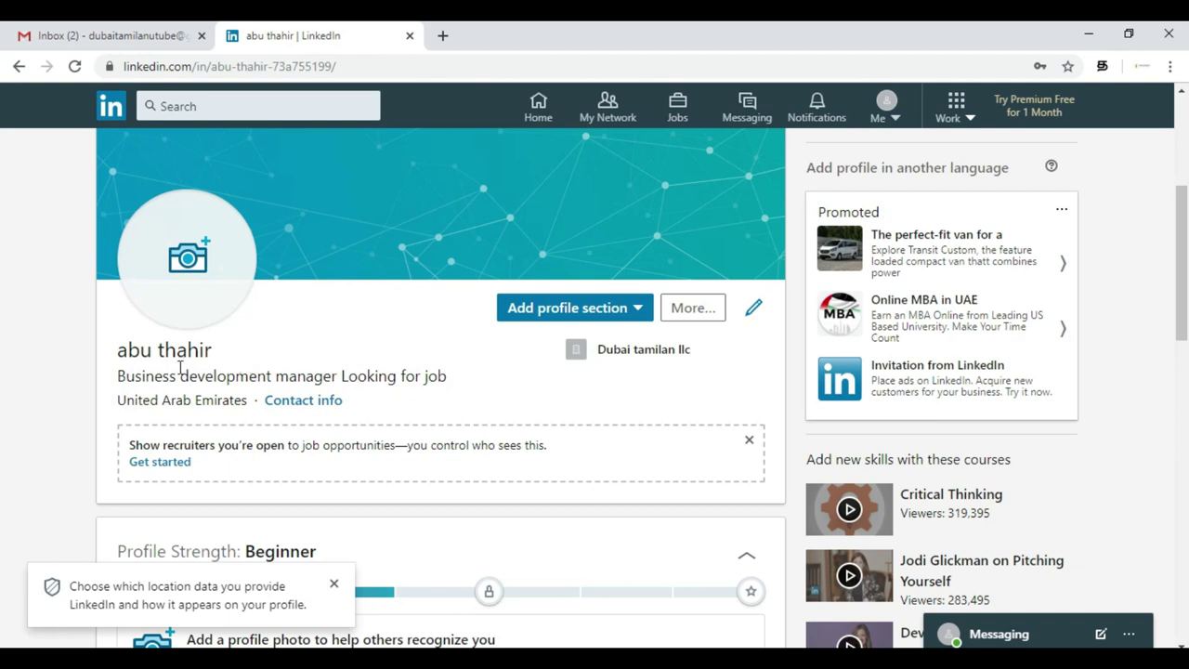
- View the profile banner image enlarged, then close it
scroll(433, 396, "down", 1)
scroll(432, 398, "up", 1)
scroll(433, 397, "down", 1)
scroll(433, 397, "up", 2)
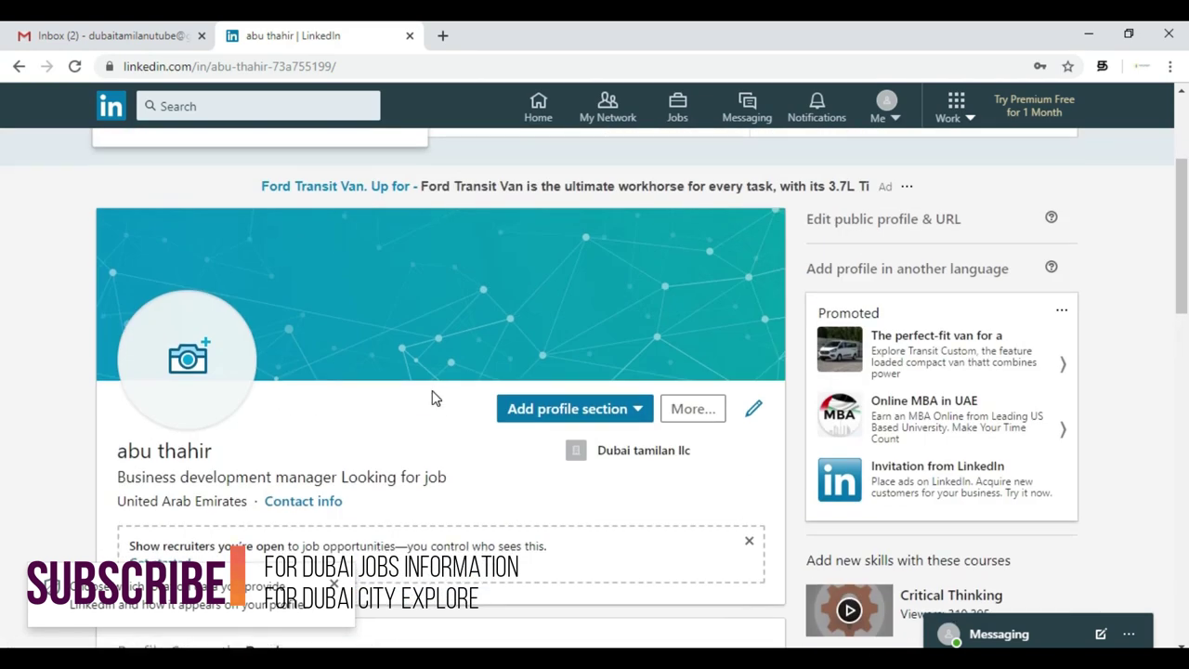
scroll(425, 483, "down", 3)
scroll(284, 419, "up", 2)
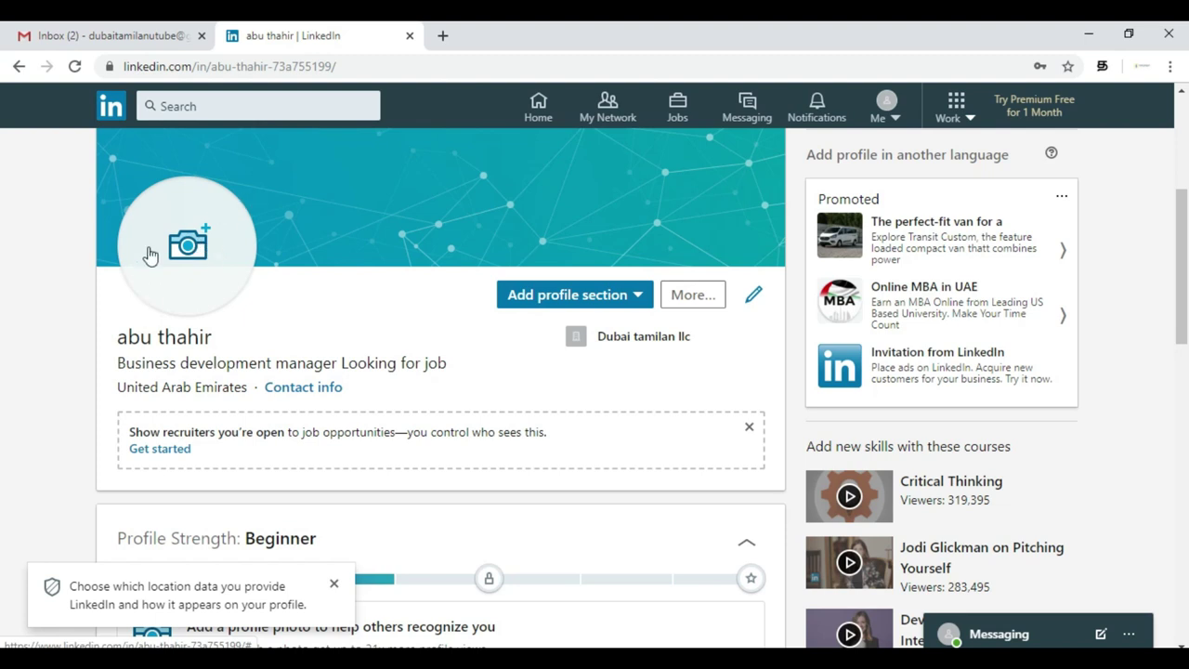
scroll(359, 257, "up", 2)
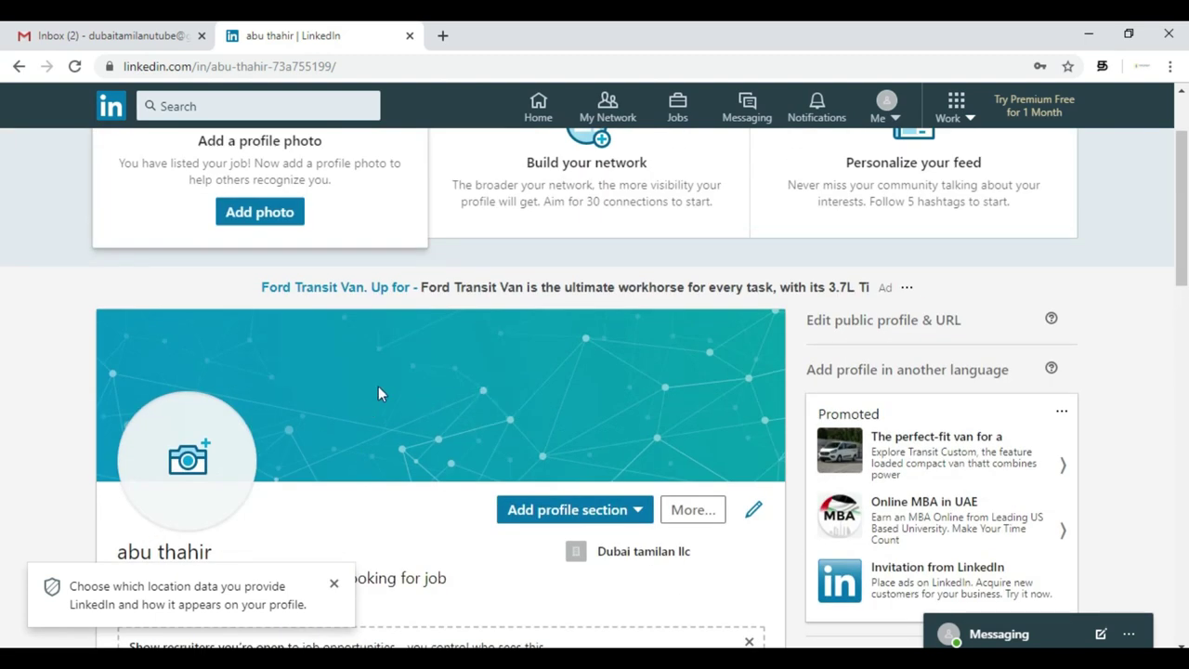
left_click(525, 390)
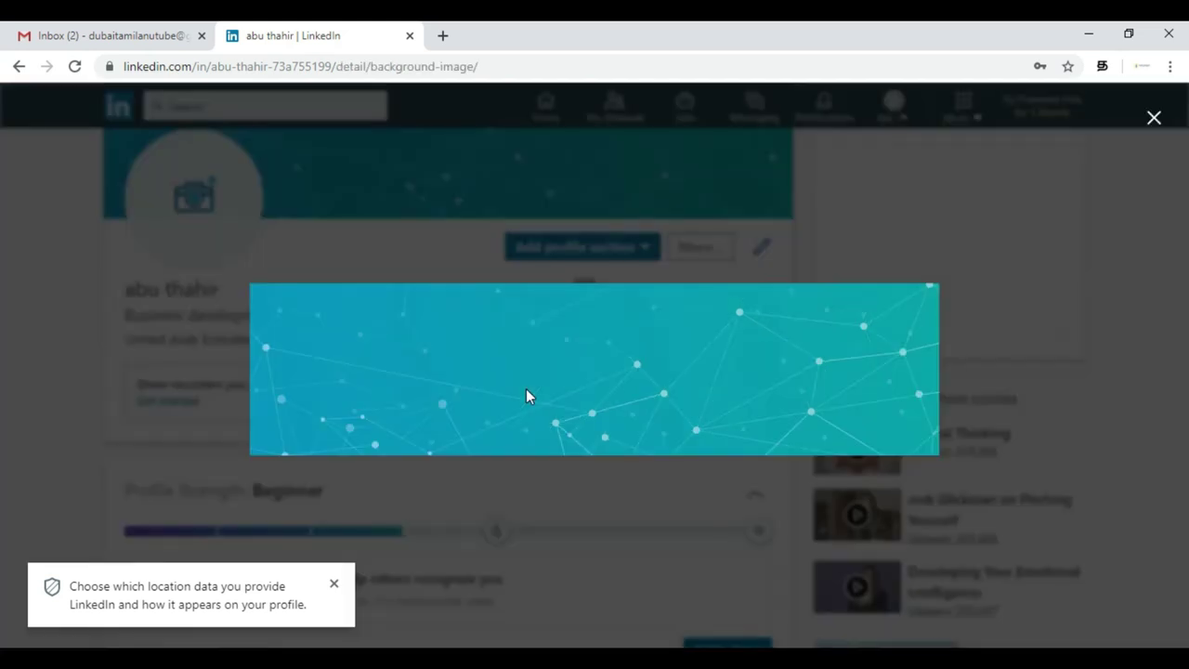
left_click(1154, 117)
- Dismiss the location-data notice and bring the Experience section into view
scroll(491, 343, "down", 8)
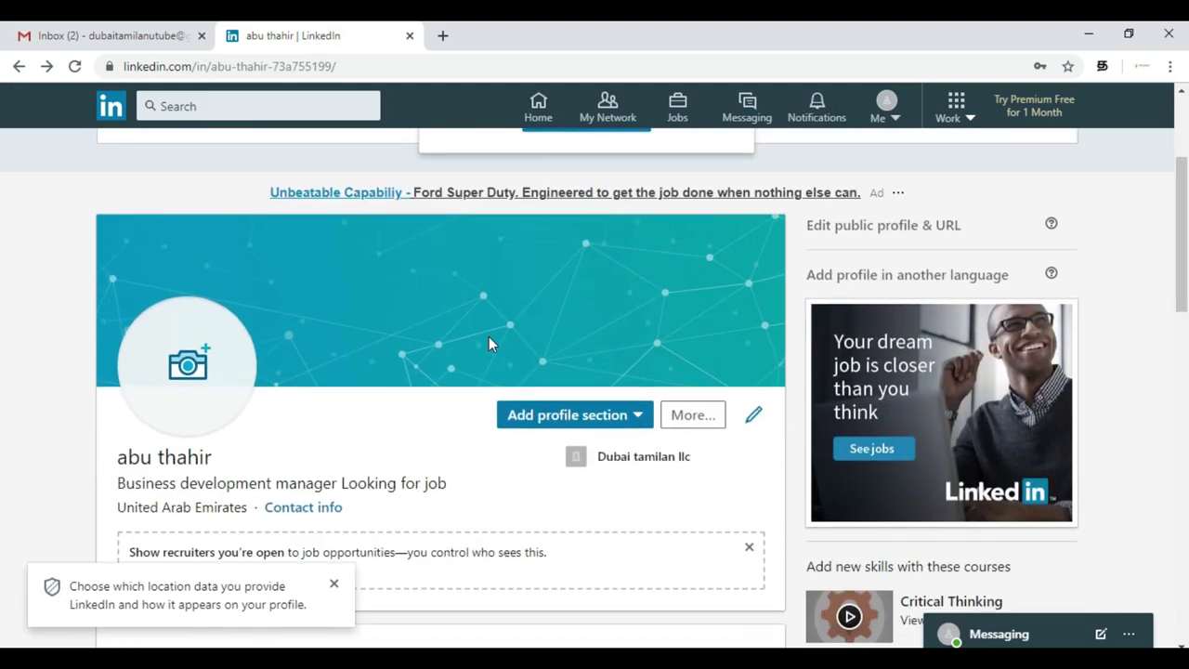
scroll(491, 343, "down", 4)
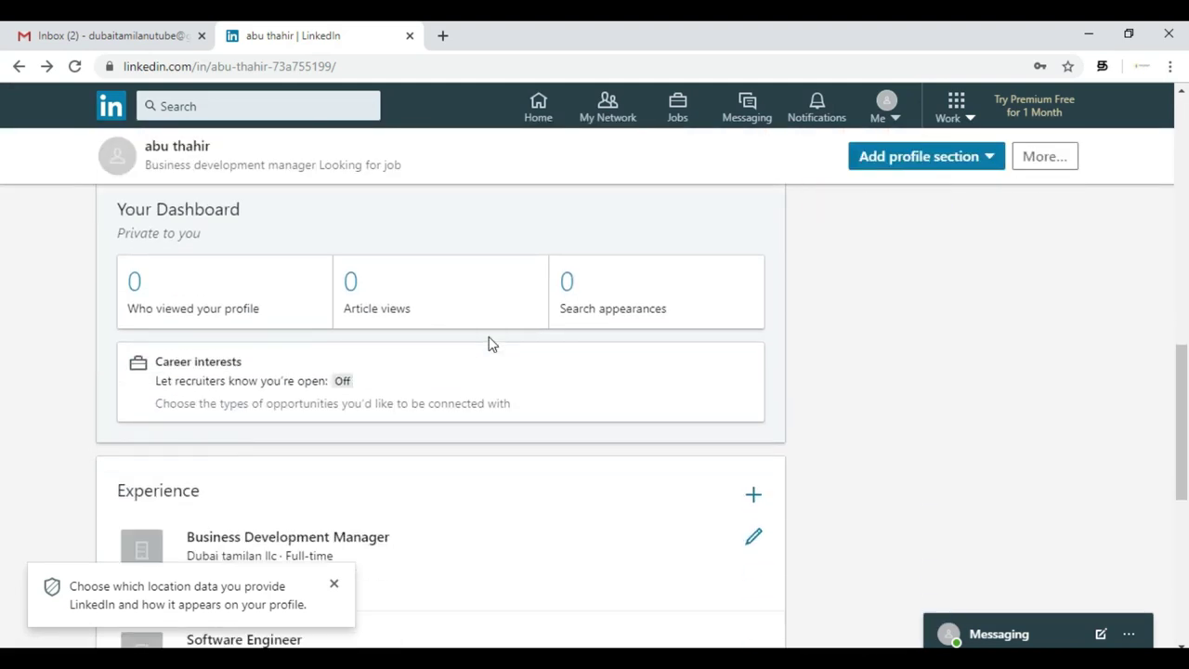
left_click(333, 585)
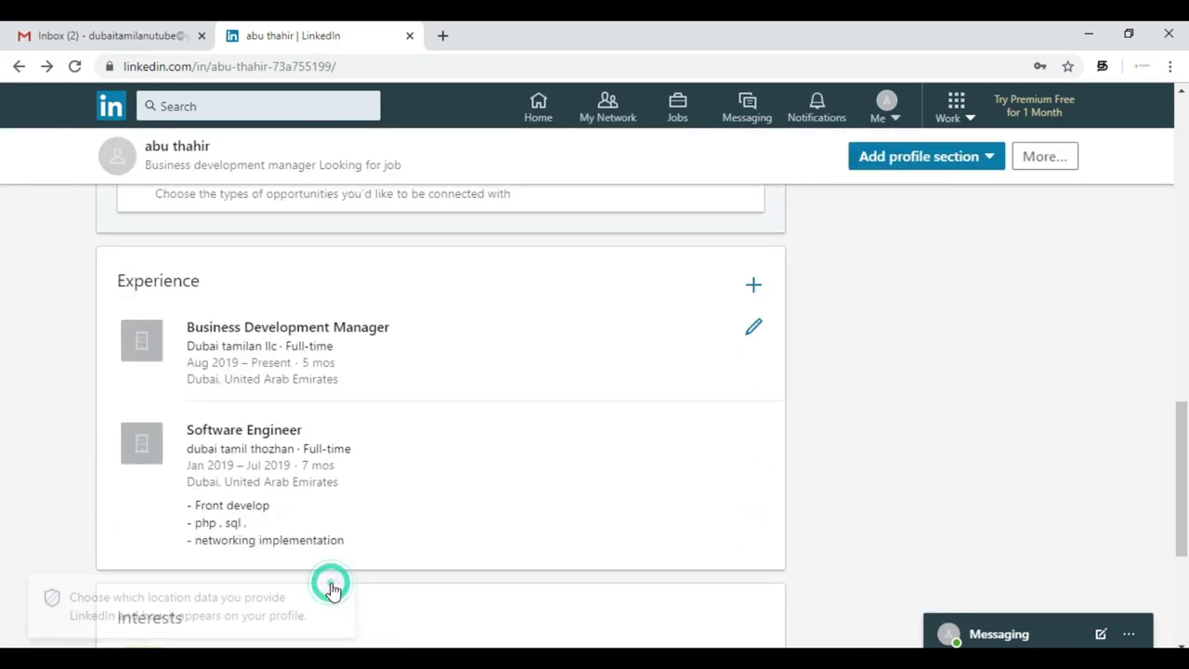
scroll(532, 496, "up", 2)
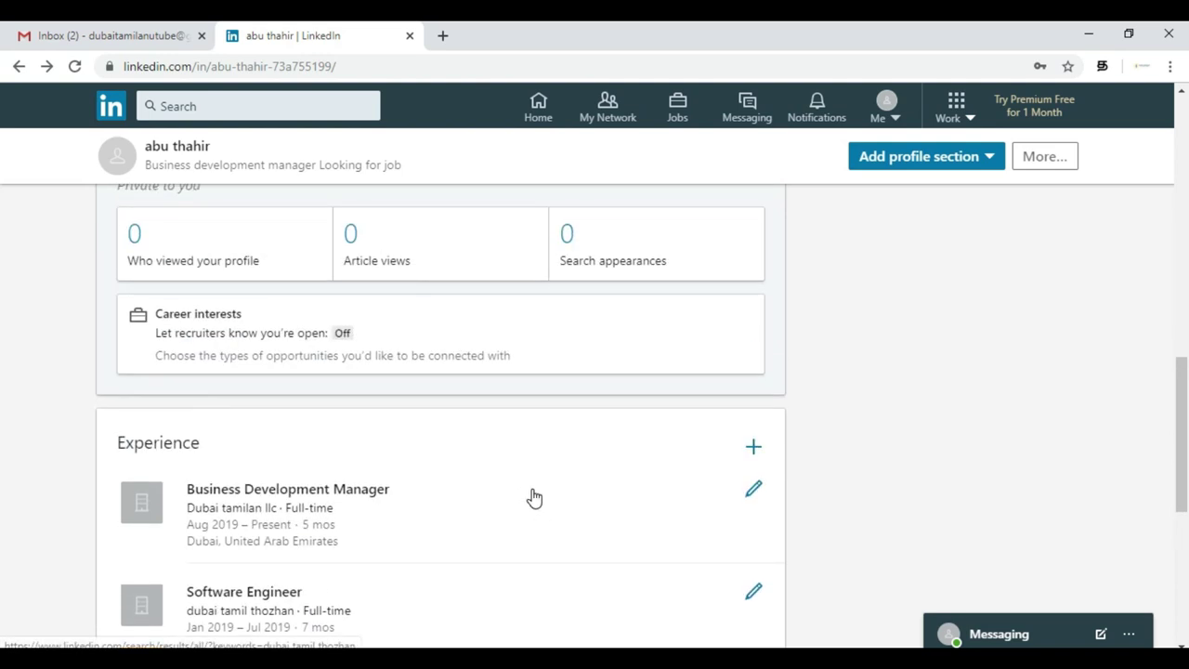
scroll(533, 496, "down", 2)
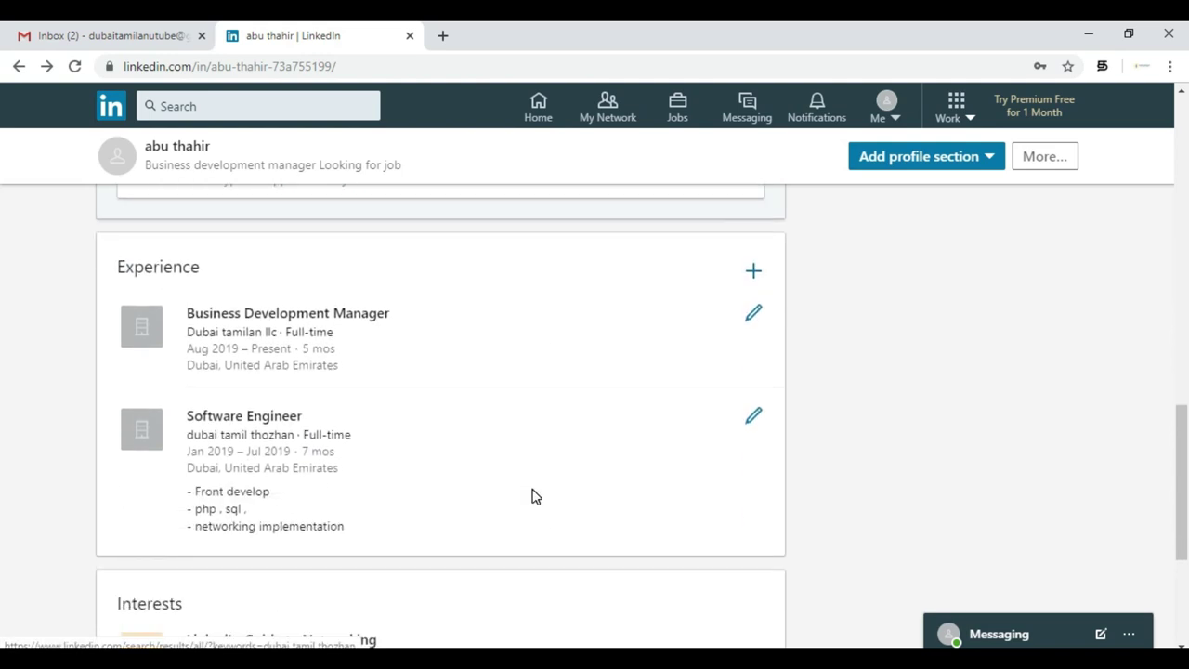
left_click(745, 279)
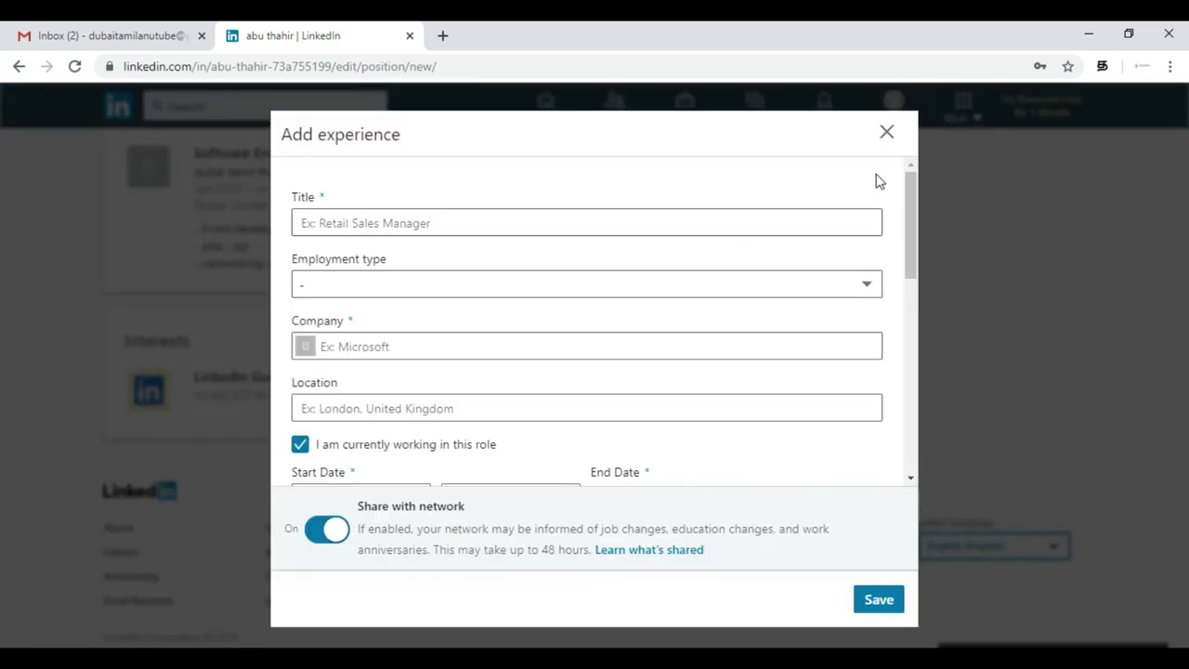
left_click(886, 139)
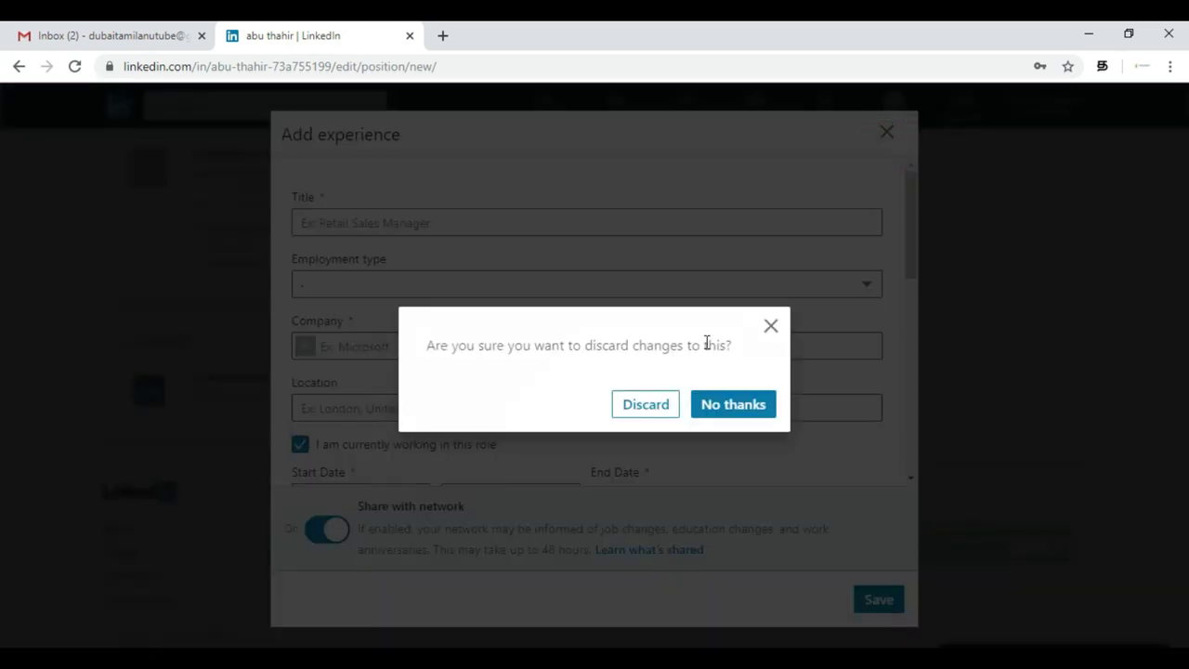
left_click(669, 405)
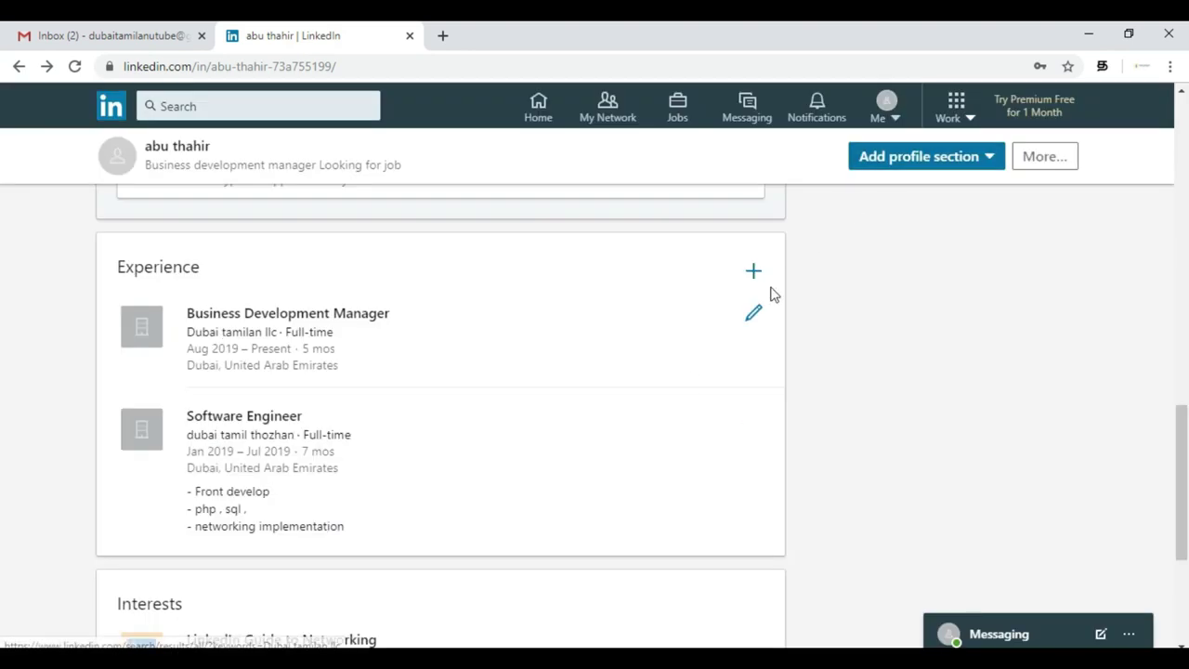
scroll(761, 300, "up", 3)
scroll(760, 309, "up", 5)
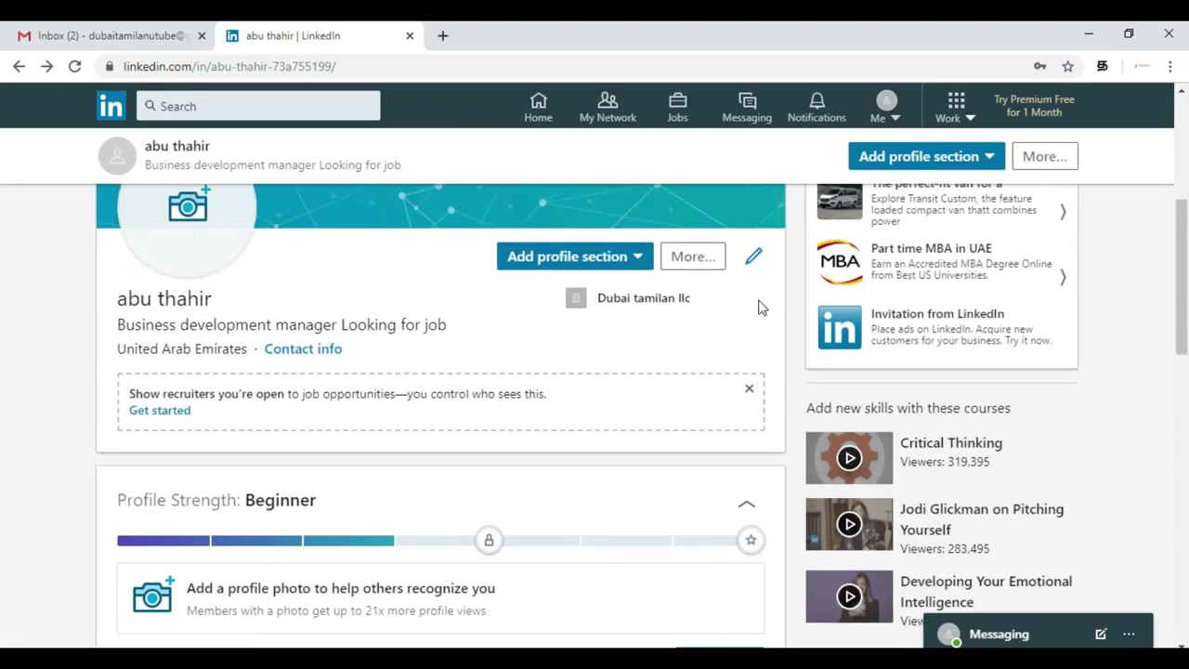
- Choose Add profile section and add a new Education entry
left_click(638, 257)
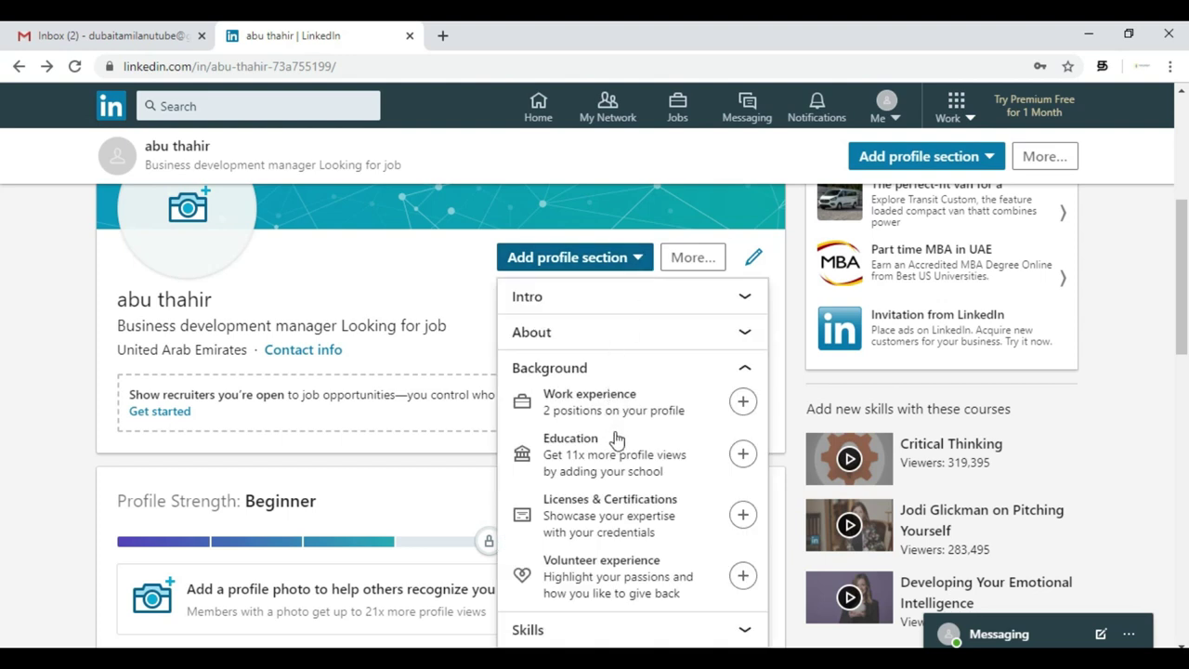
left_click(746, 464)
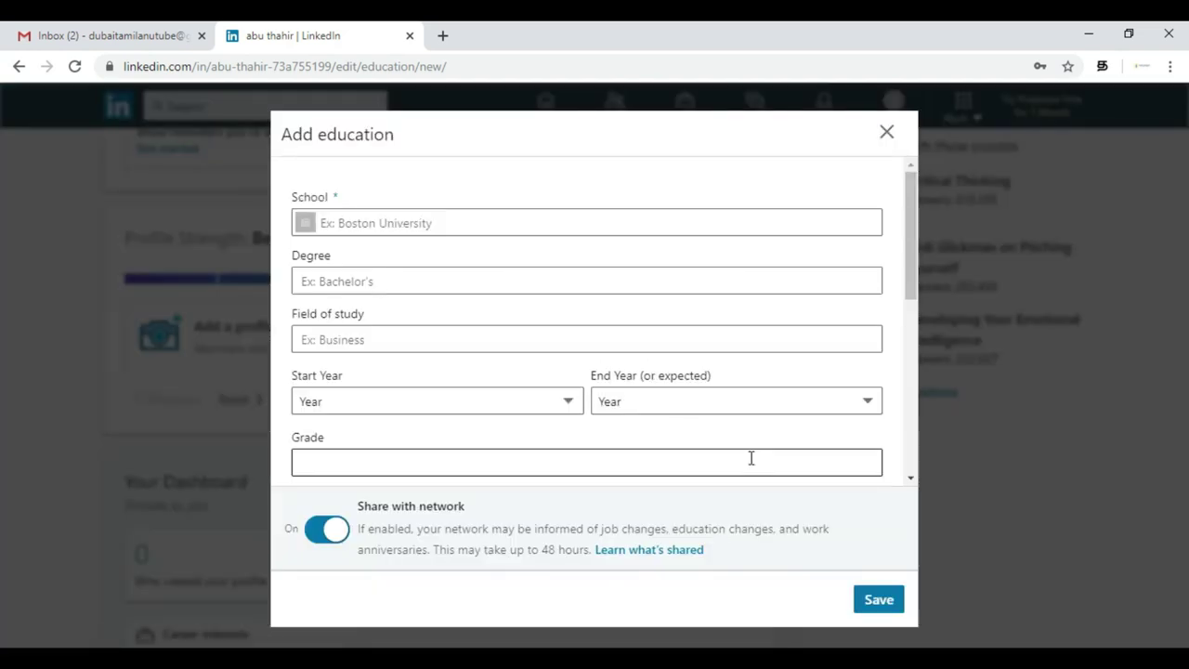
- Set the school to Anna University Chennai
left_click(454, 215)
type("U")
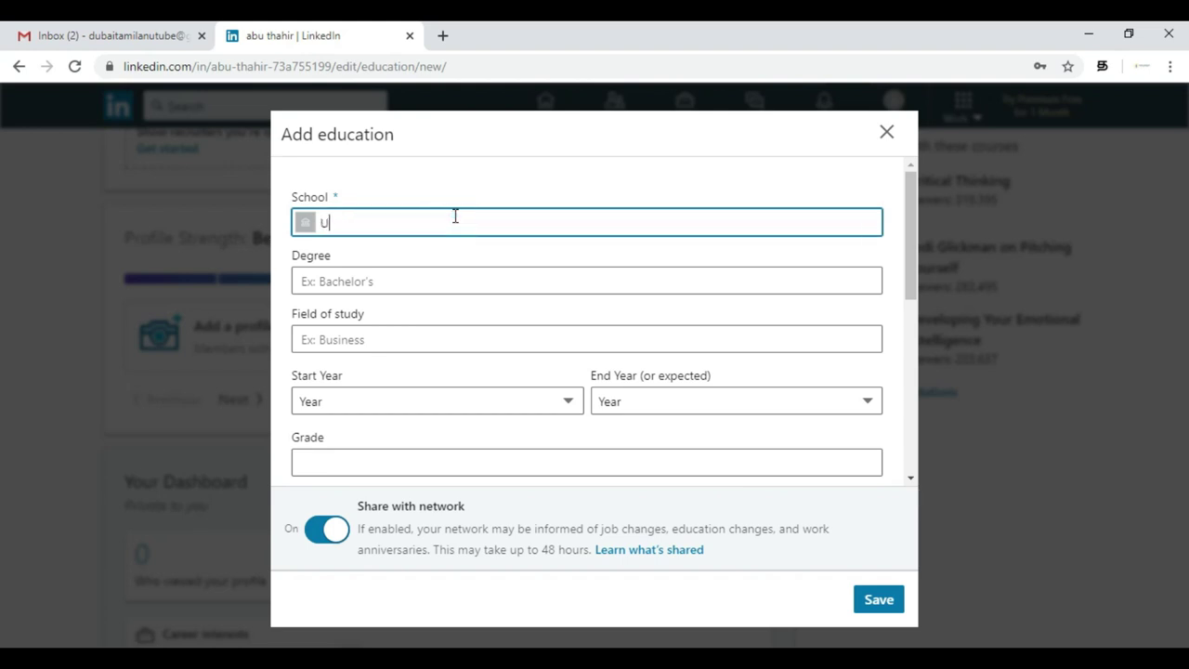
key("BackSpace")
key("BackSpace")
key("BackSpace")
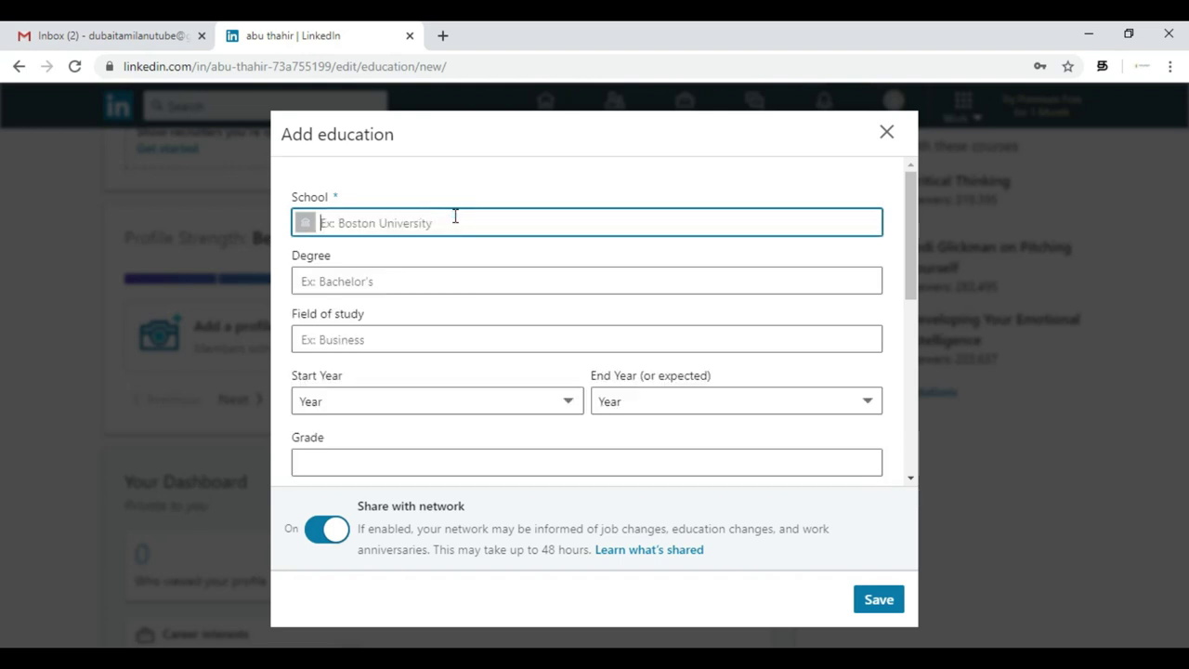
type("anna unive")
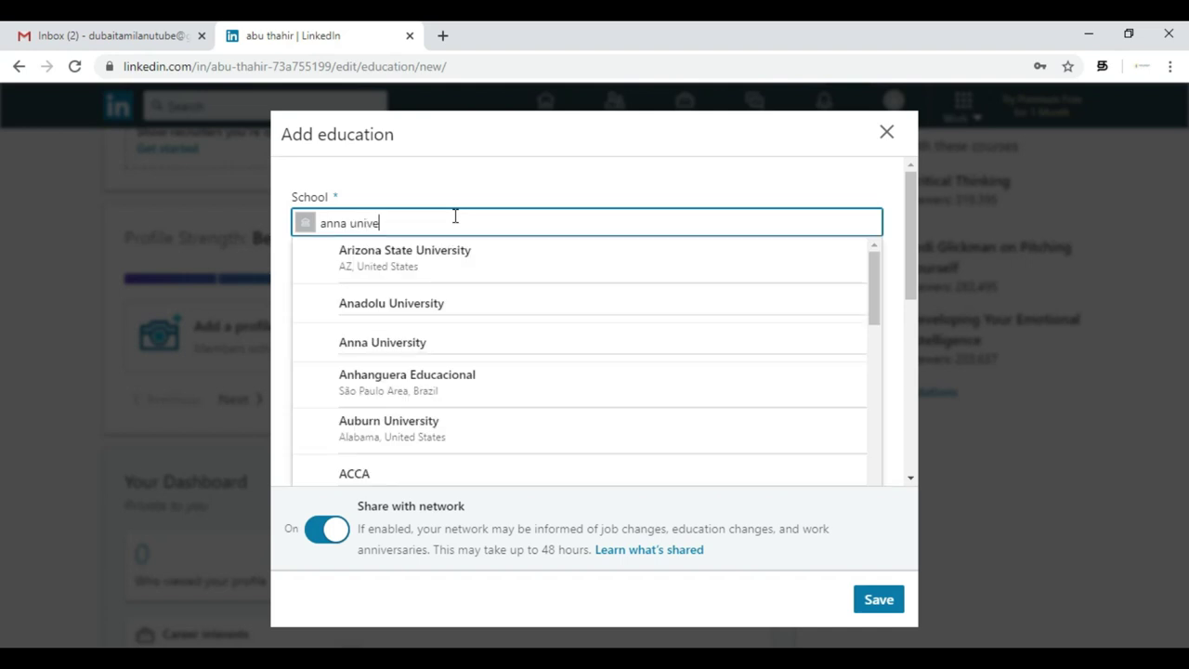
type("r")
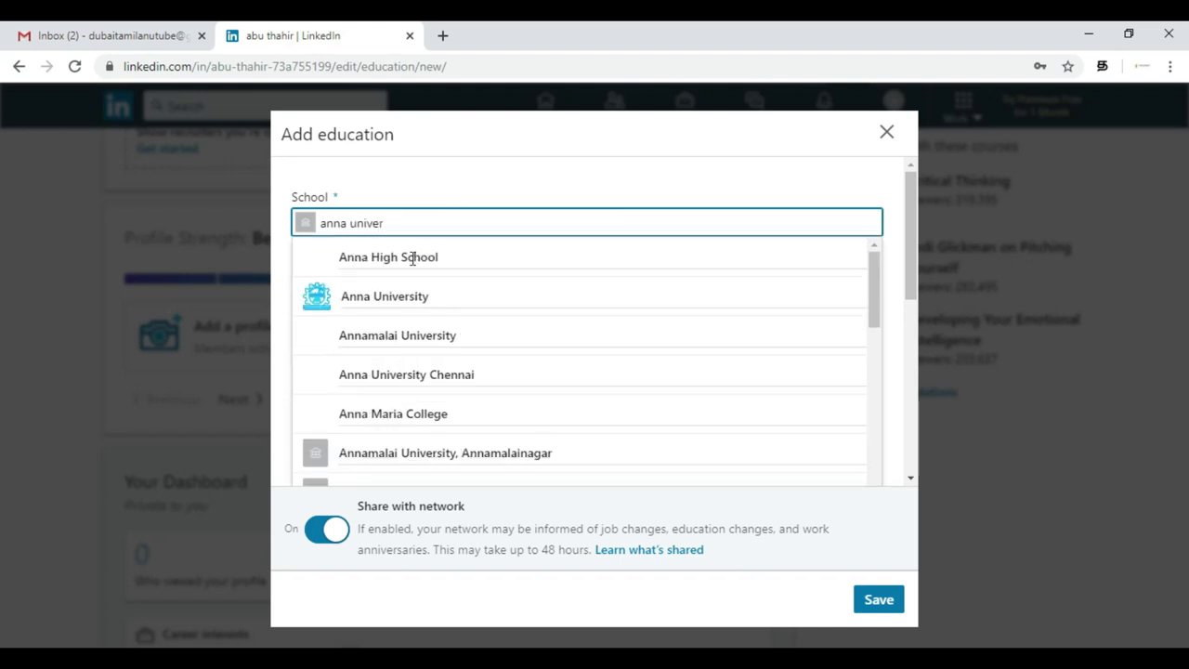
left_click(443, 297)
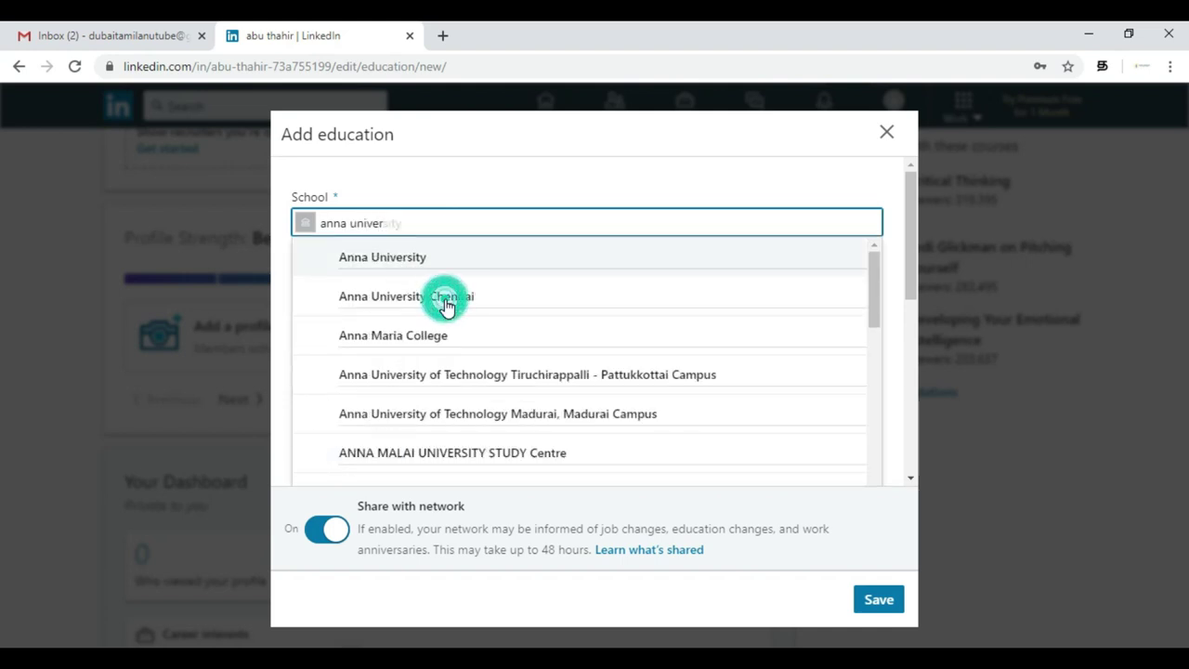
- Set the degree to Bachelor of Applied Science - BASc in Information Technology
left_click(467, 279)
type("E")
key("BackSpace")
type("bac")
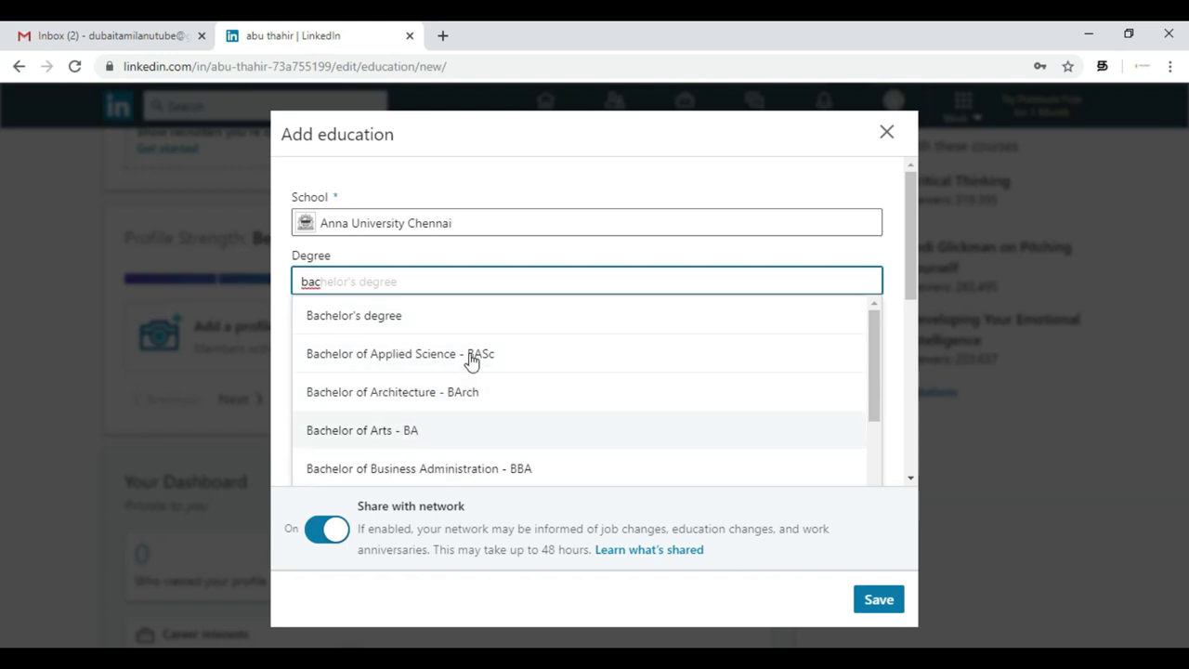
left_click(471, 349)
left_click(474, 356)
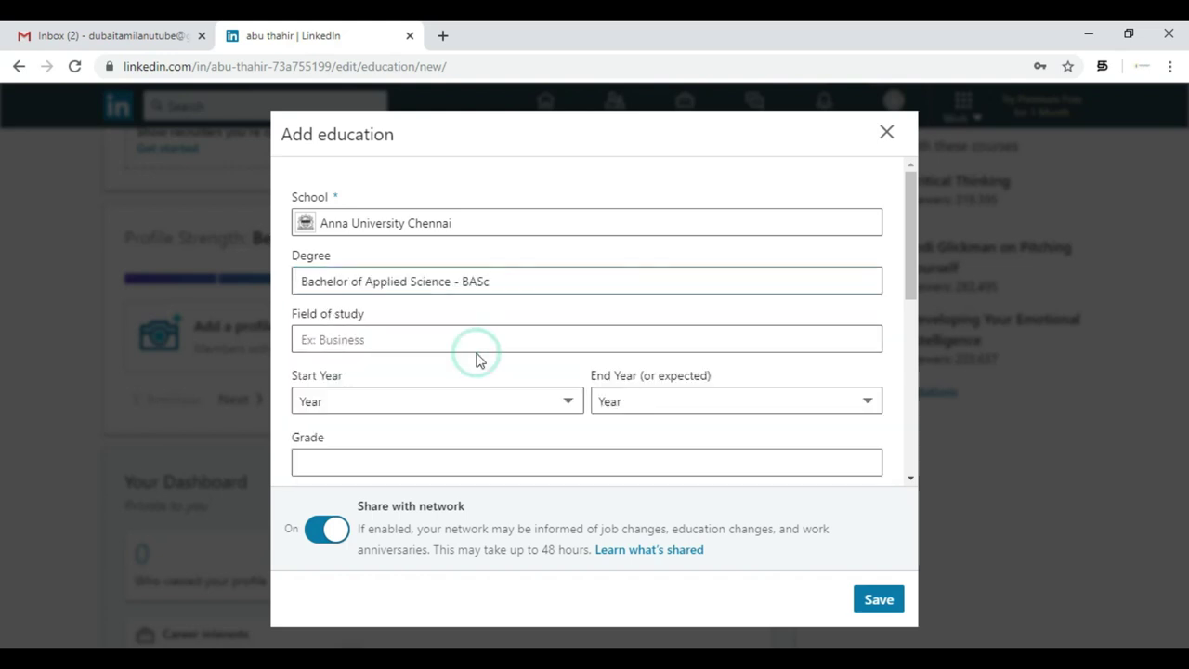
left_click(455, 337)
type("E")
key("BackSpace")
type("Info")
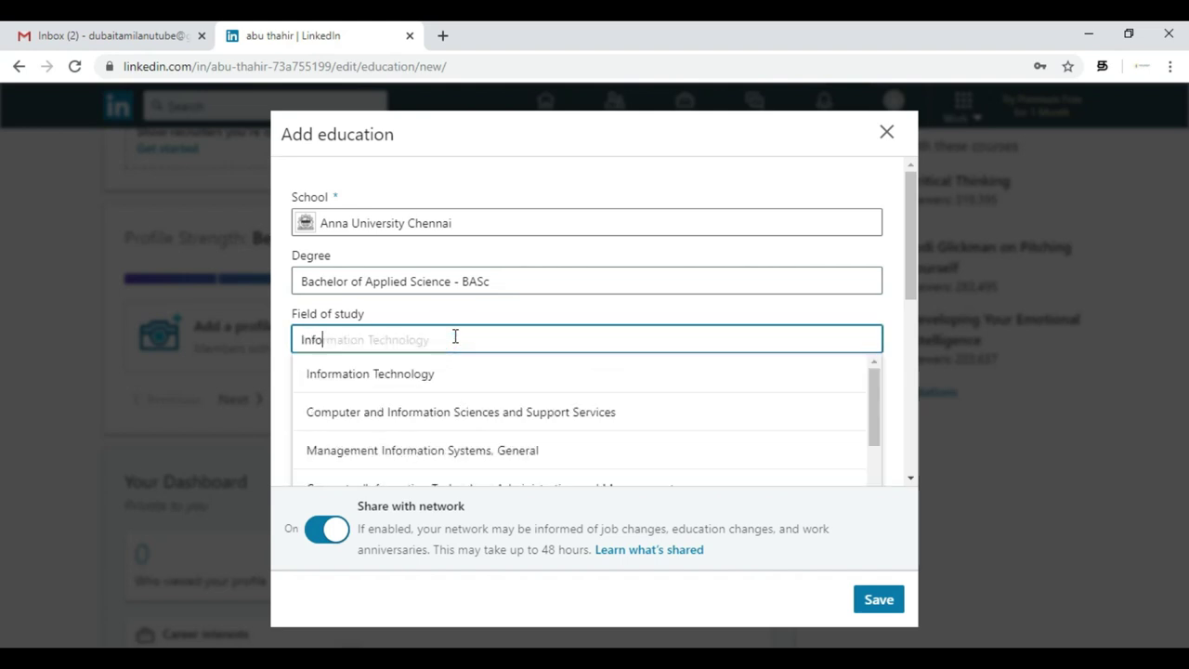
left_click(405, 373)
- Set the years to 2005–2008 and enter grade 99
left_click(406, 405)
left_click(419, 308)
left_click(637, 401)
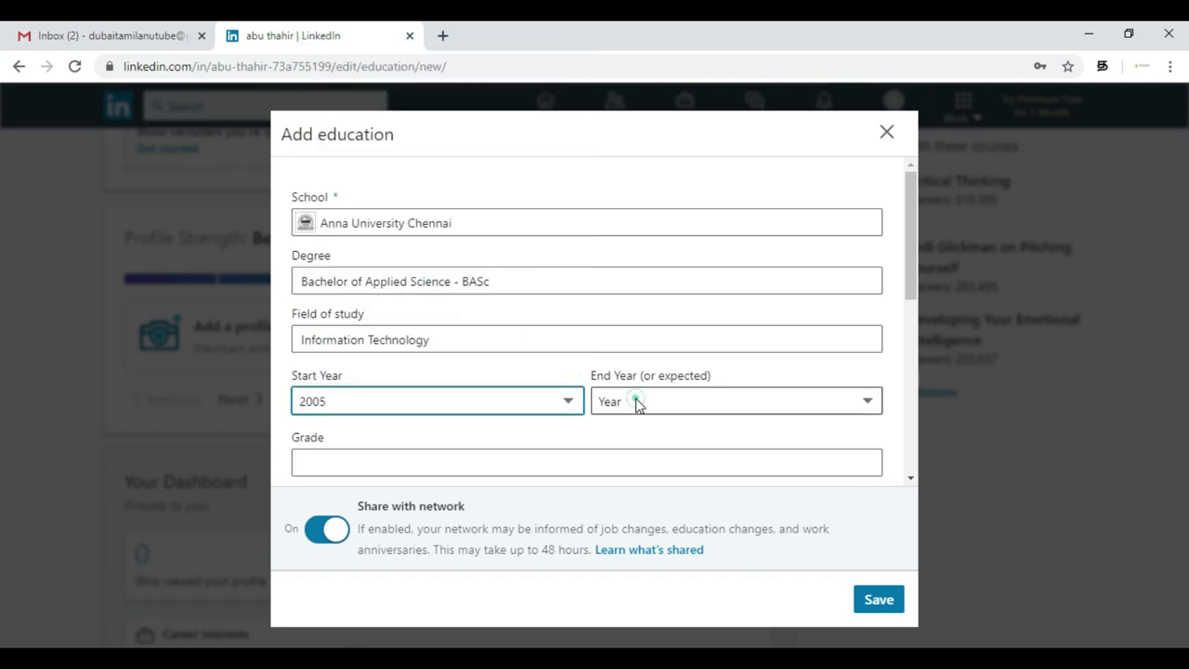
left_click(645, 374)
left_click(509, 449)
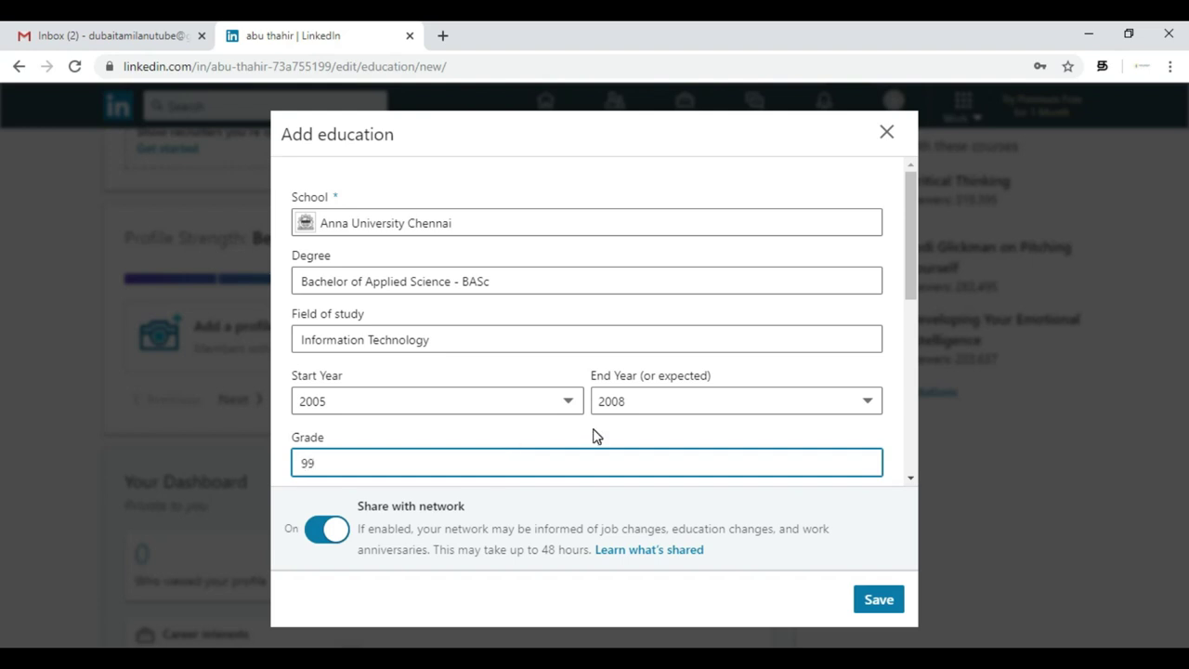
scroll(595, 435, "down", 3)
left_click(555, 297)
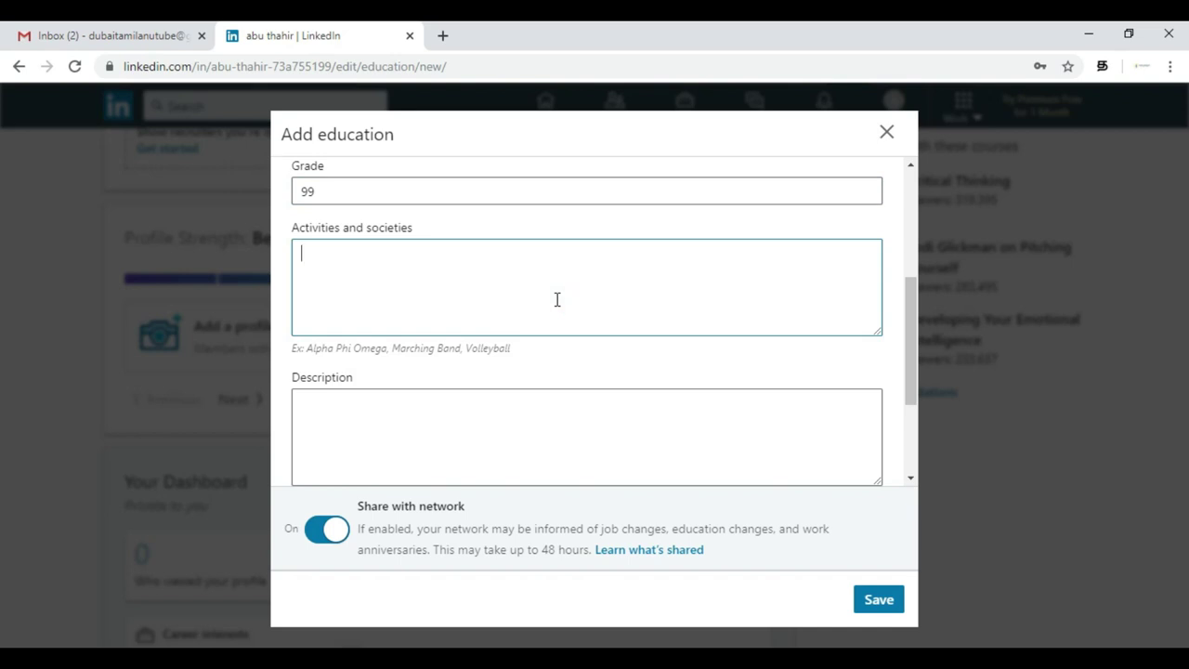
- Check the Activities and societies and Description fields of the education entry
scroll(557, 299, "down", 1)
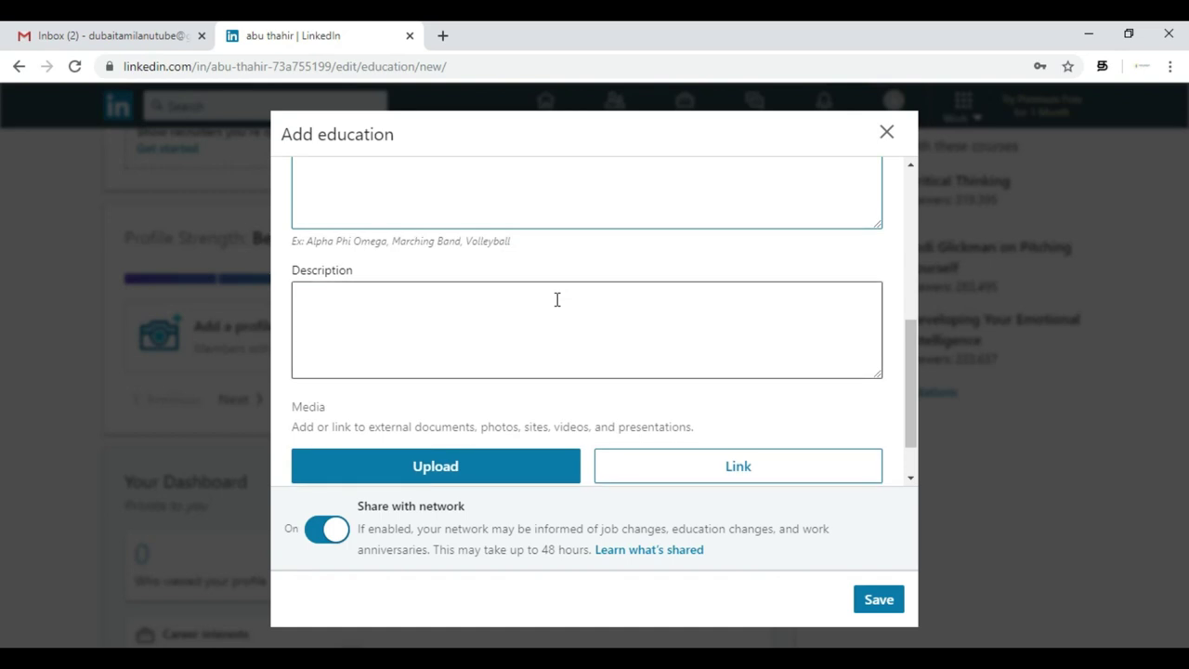
left_click_drag(512, 243, 310, 240)
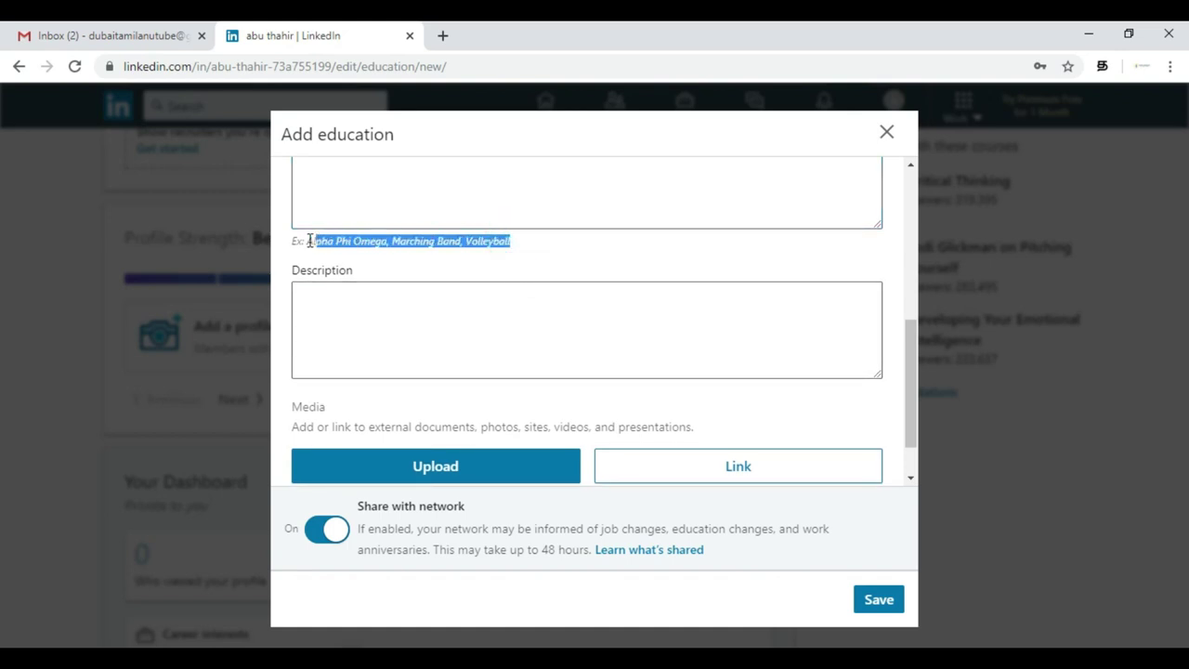
left_click(414, 250)
left_click(562, 206)
left_click(428, 332)
- Review degree, field of study, years and grade, then save the education entry
scroll(430, 332, "down", 1)
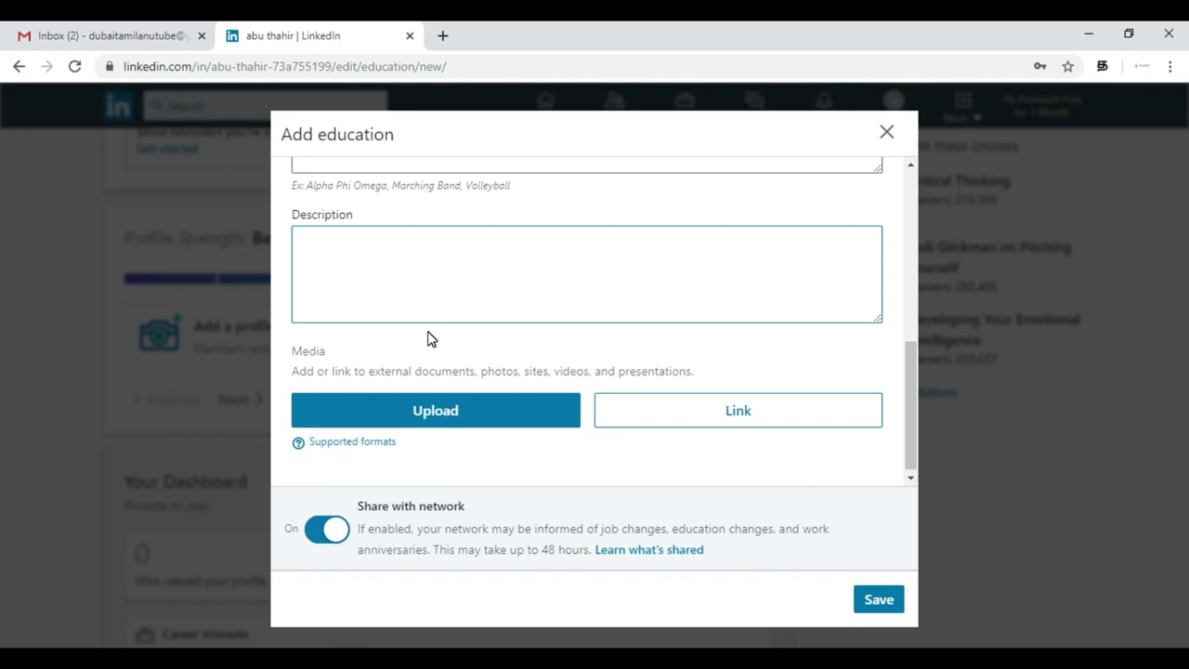
left_click(544, 292)
left_click(449, 412)
scroll(815, 282, "up", 5)
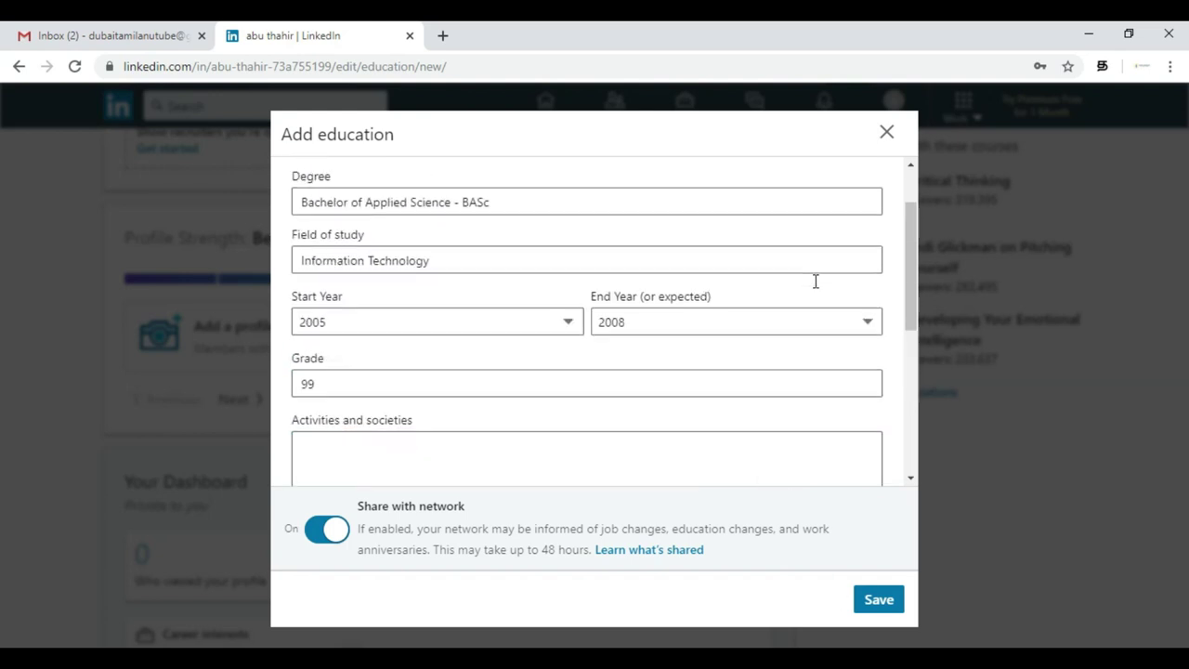
left_click(869, 604)
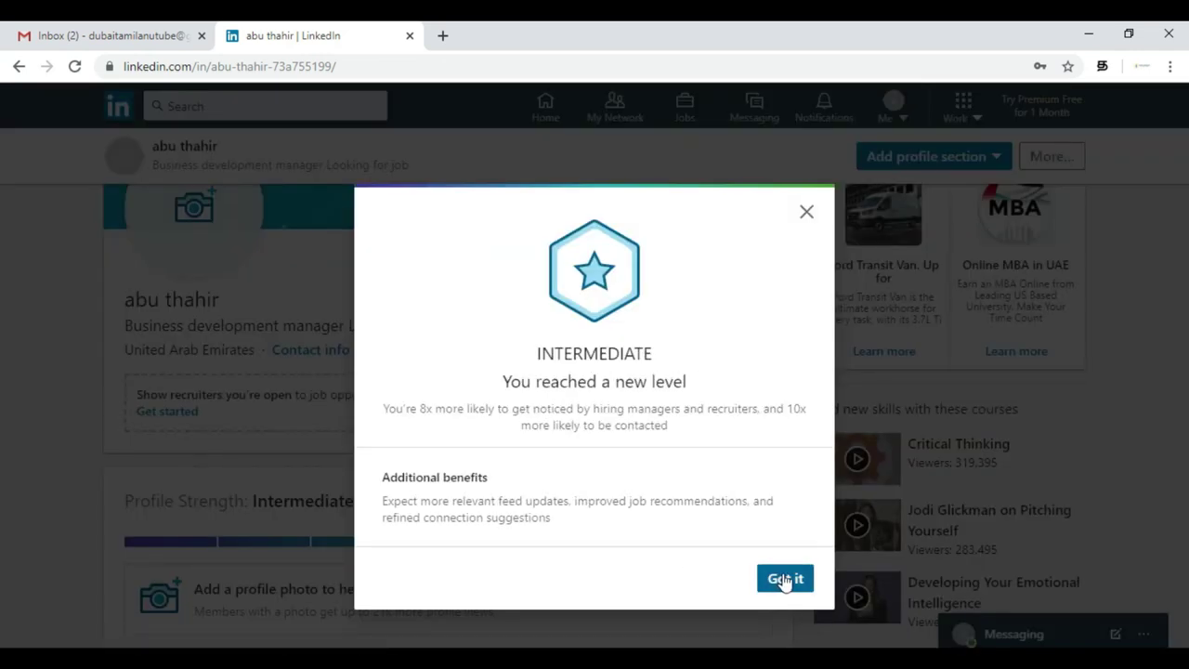
- Close the Intermediate level notice and start a second Education entry
left_click(780, 578)
scroll(552, 436, "down", 5)
scroll(551, 436, "down", 6)
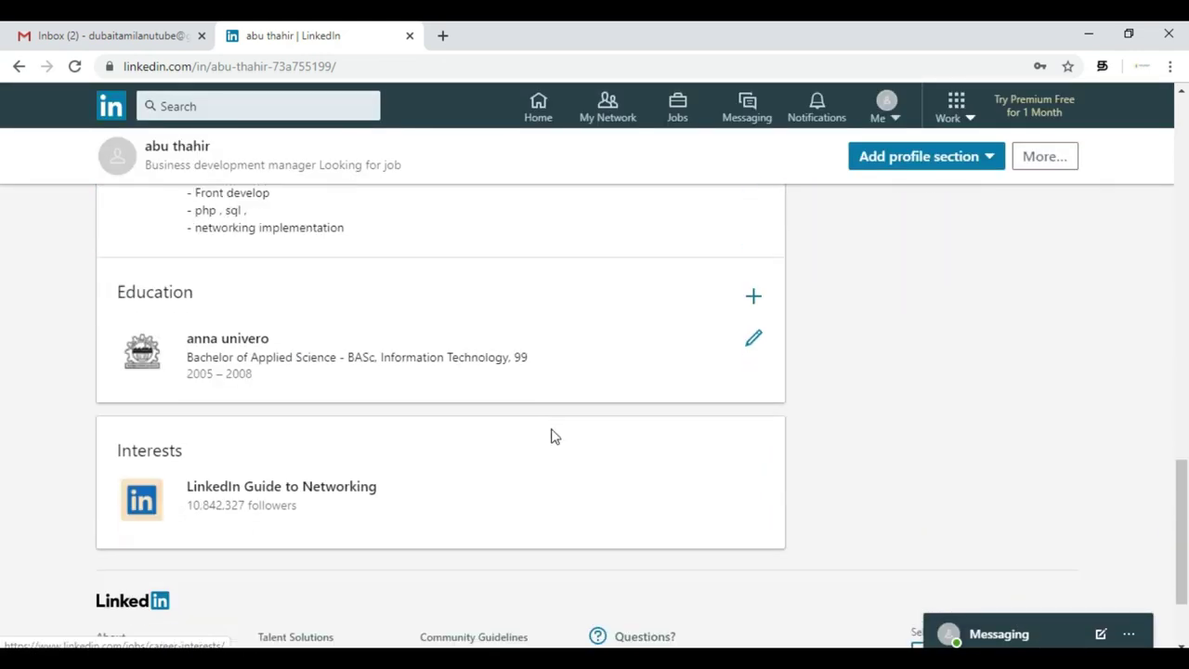
scroll(553, 435, "up", 2)
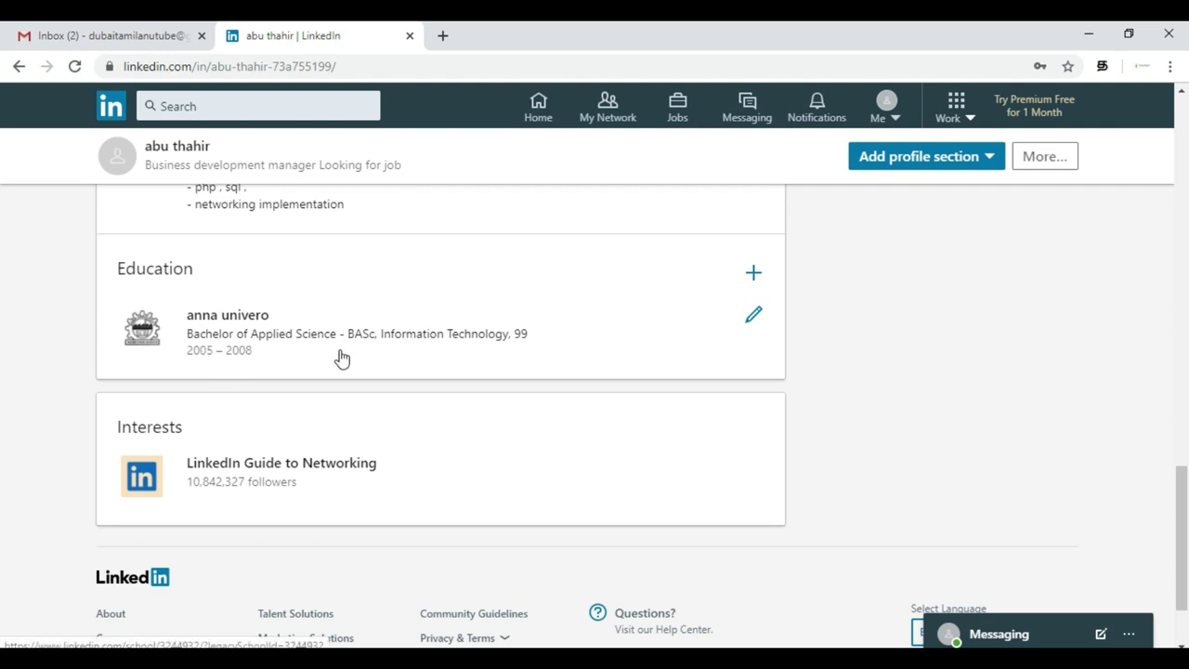
scroll(509, 363, "up", 1)
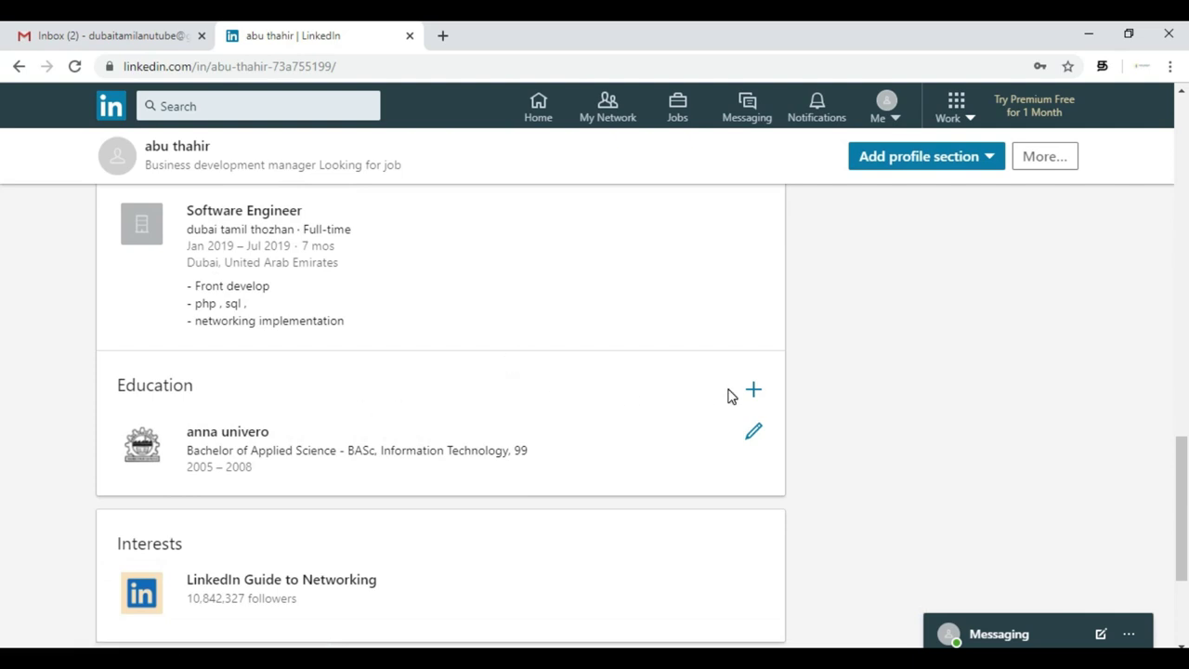
left_click(751, 390)
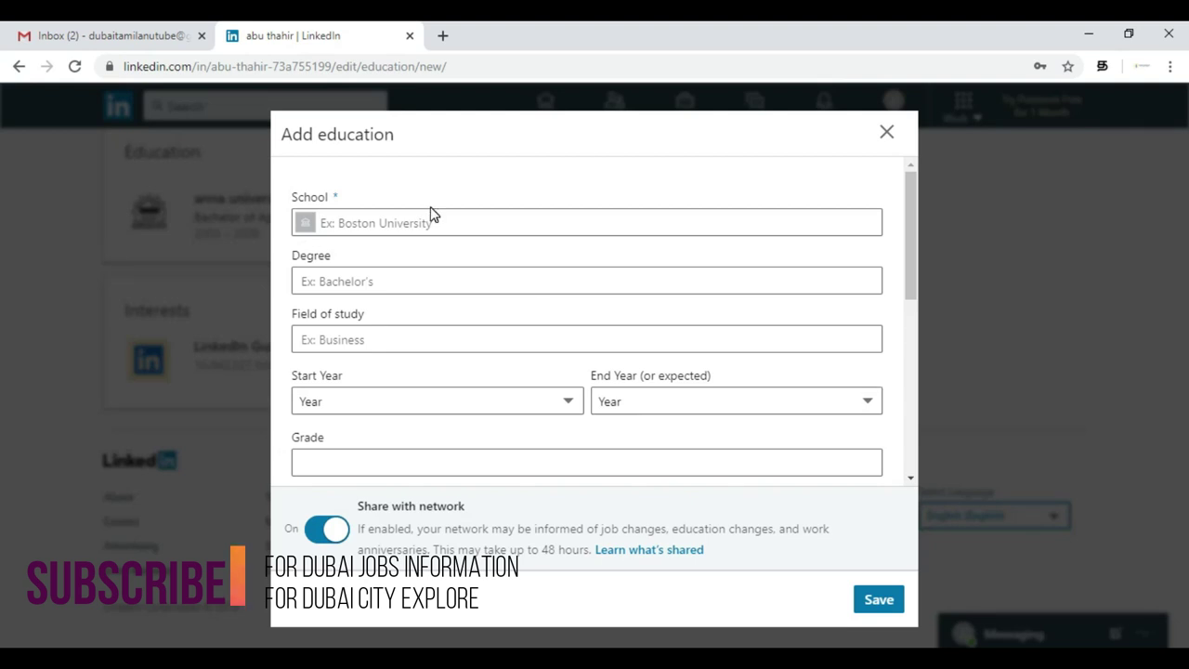
- Choose University of Madras from the suggestions as the new entry's school
left_click(443, 223)
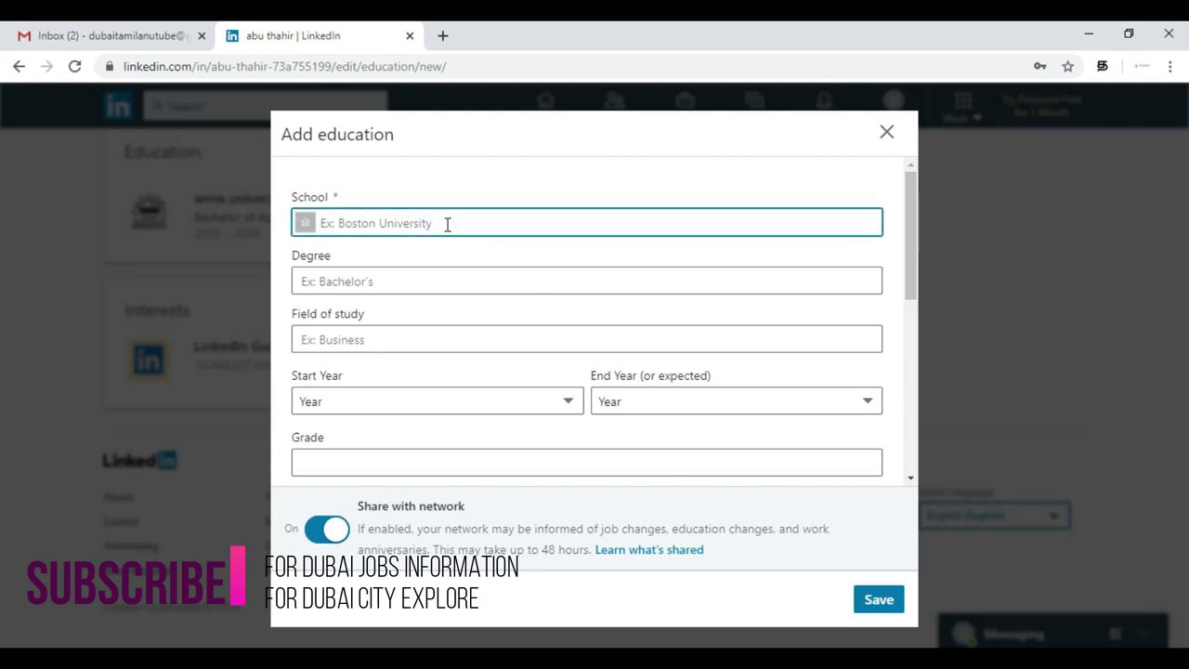
type("uni")
key("BackSpace")
key("BackSpace")
key("BackSpace")
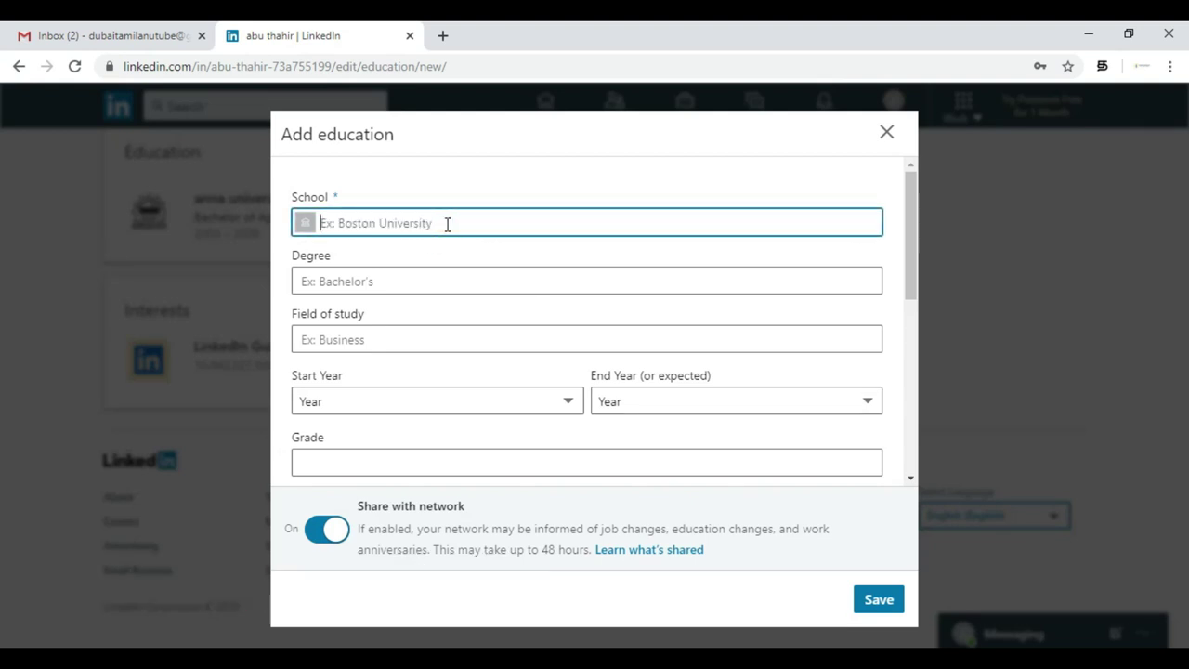
type("univerisy")
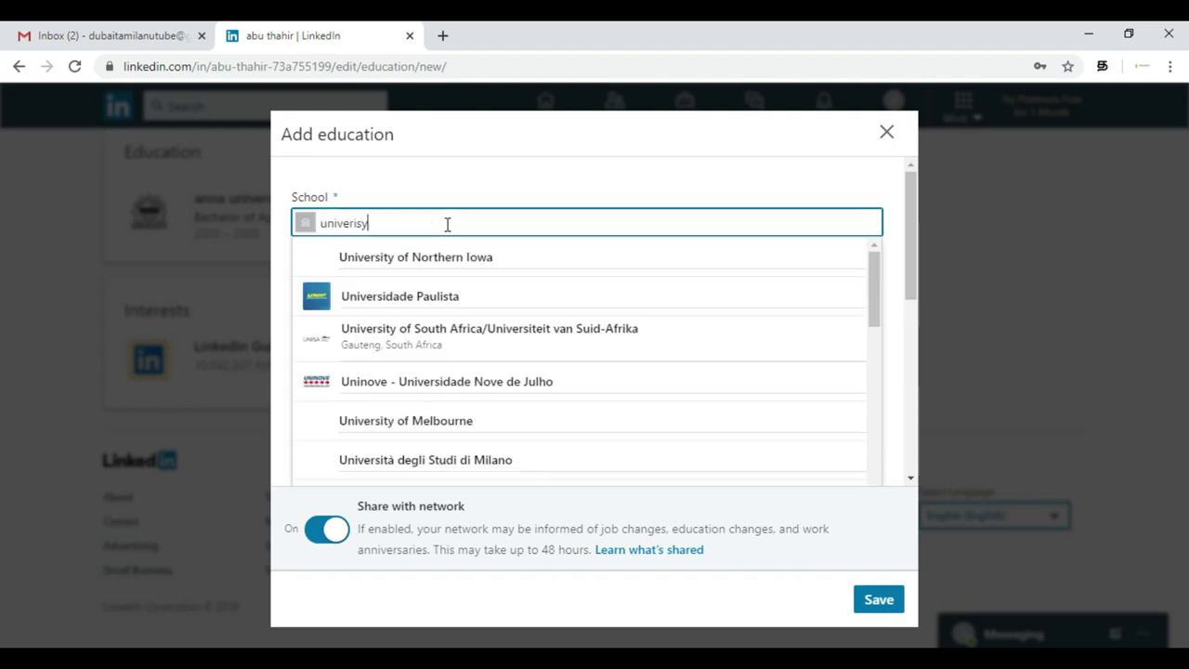
key("BackSpace")
type("ity of ma")
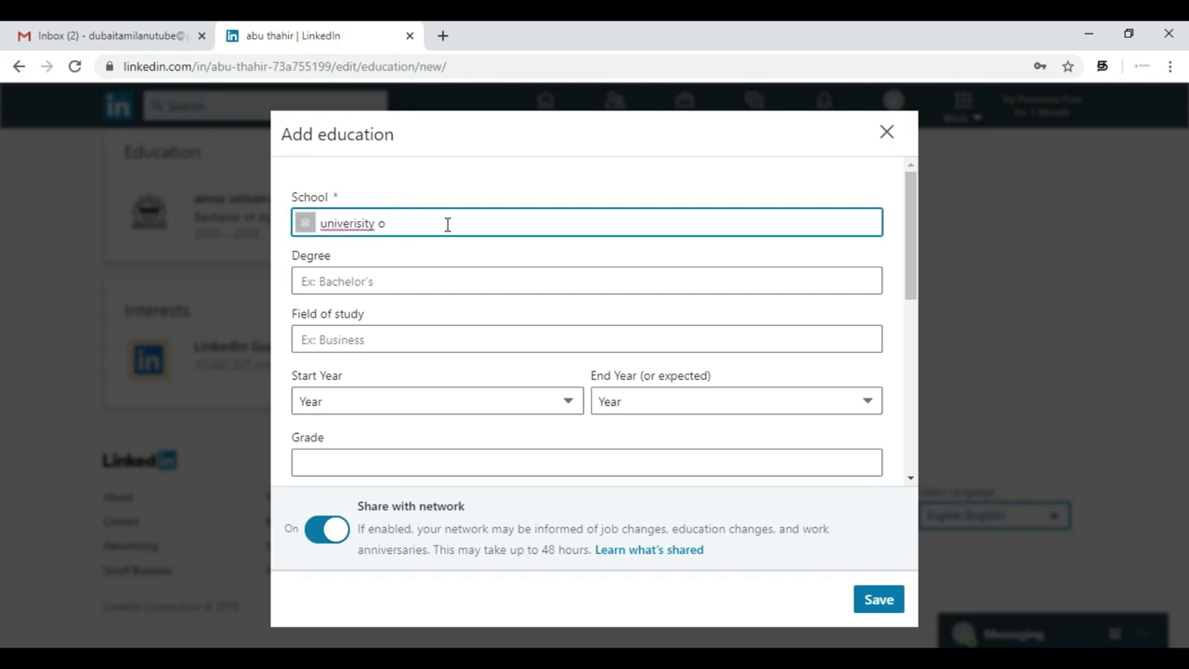
triple_click(447, 224)
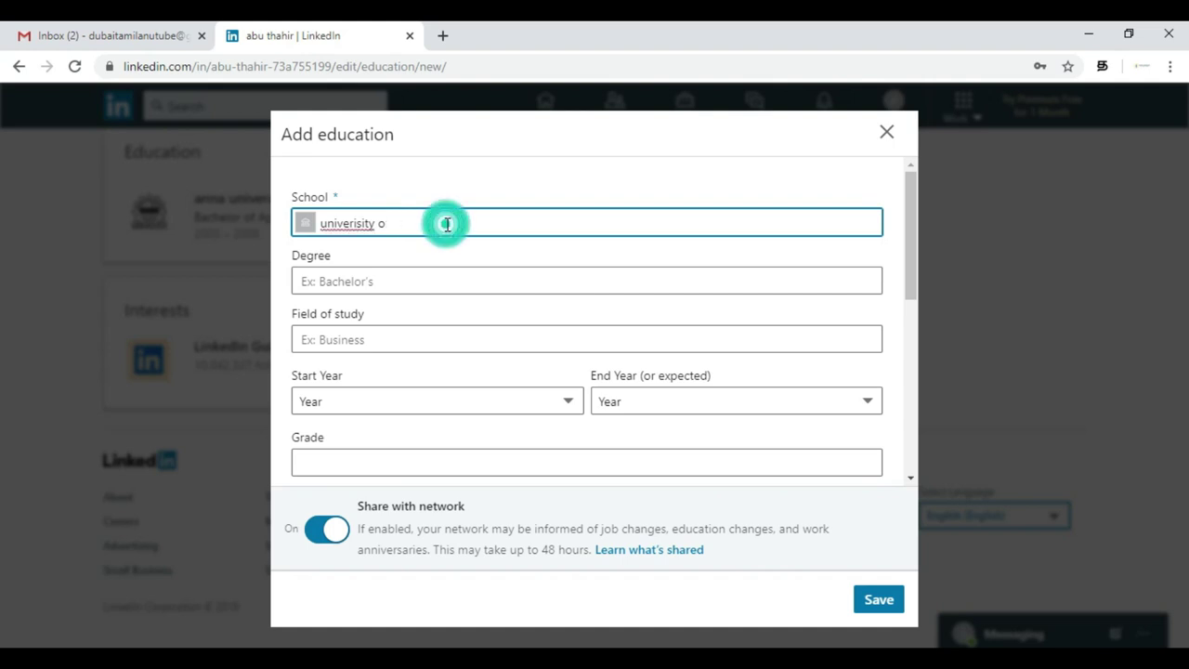
key("BackSpace")
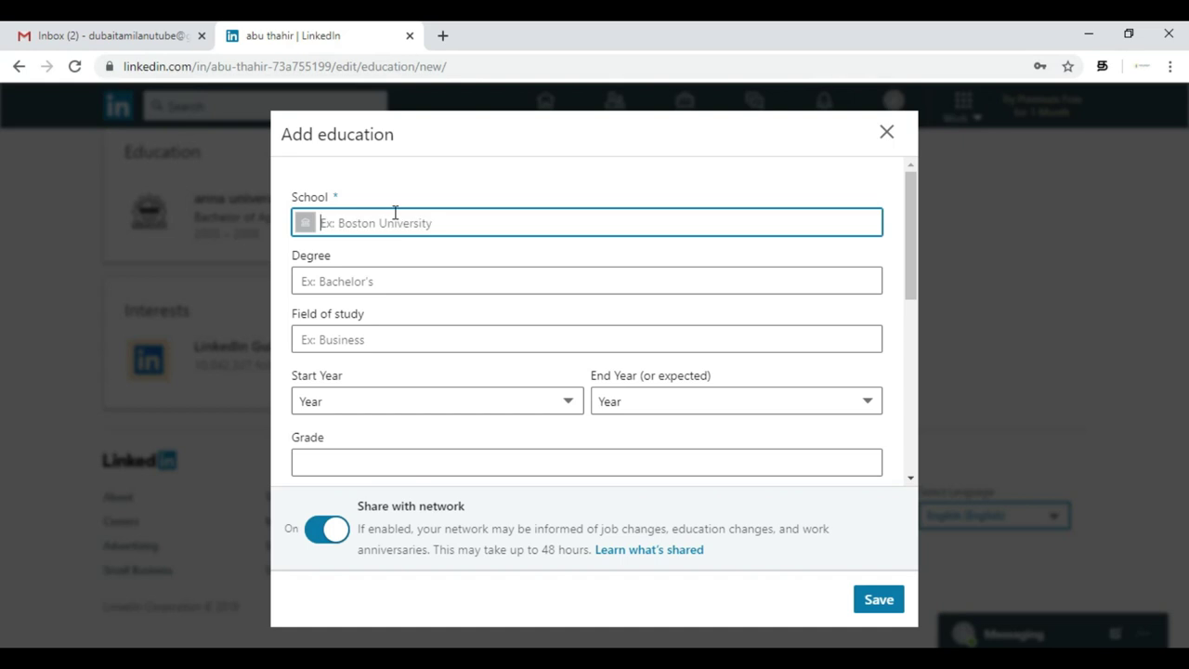
type("un")
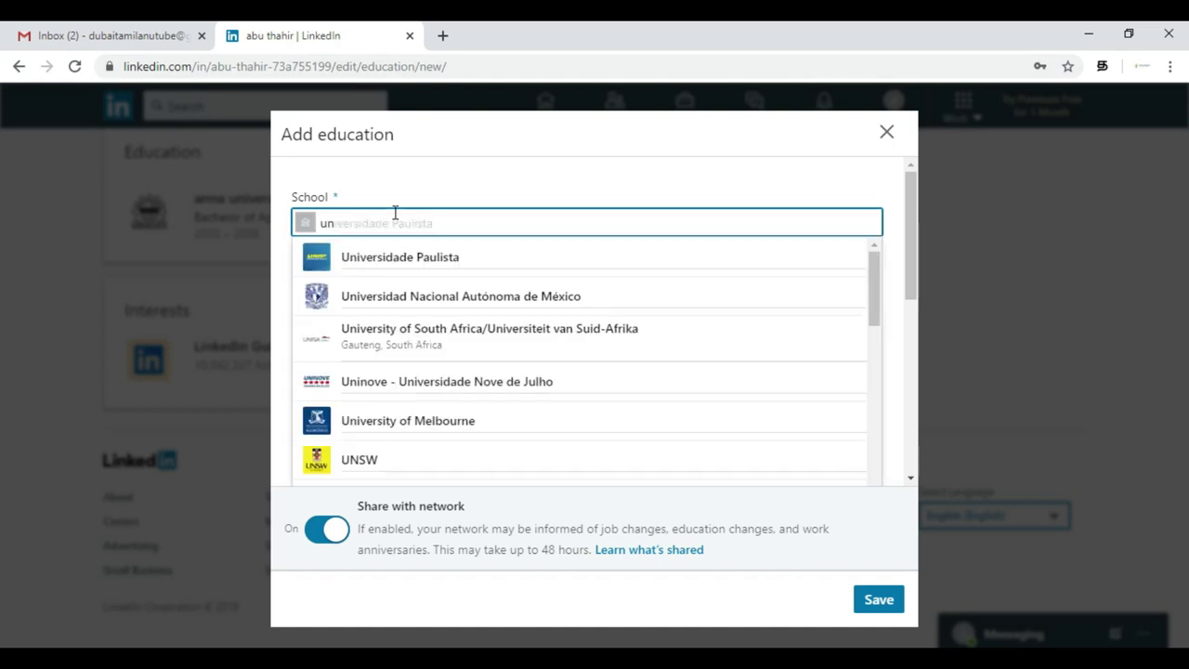
type("iversity fo")
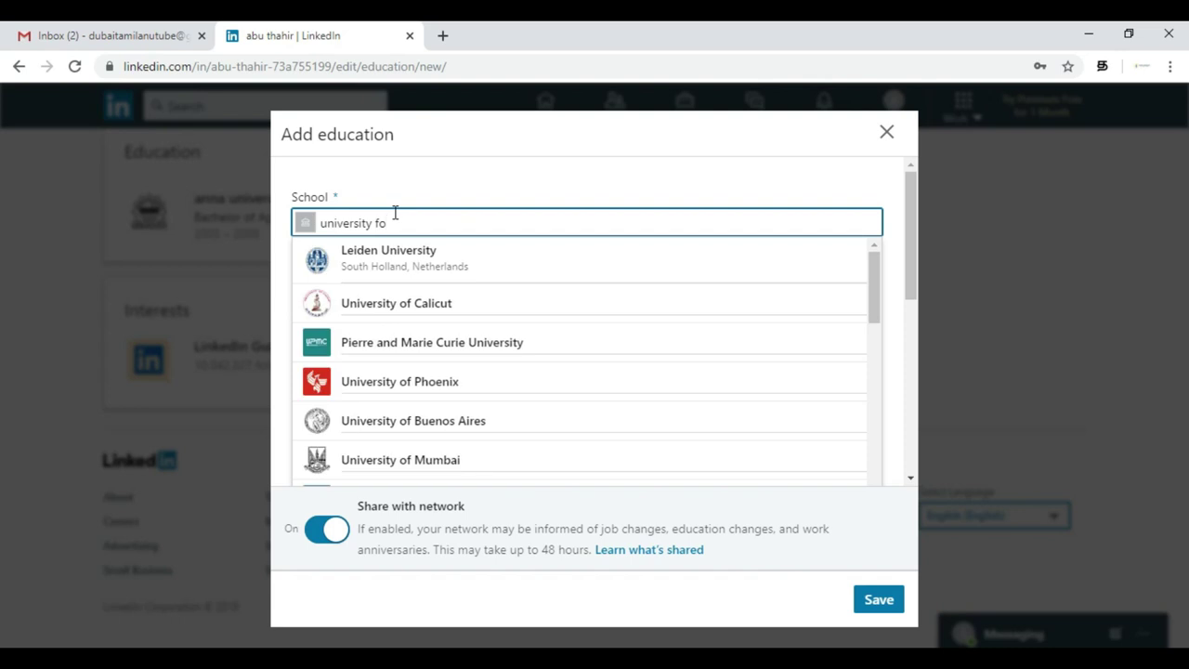
key("BackSpace")
key("BackSpace")
type("of")
type("ma")
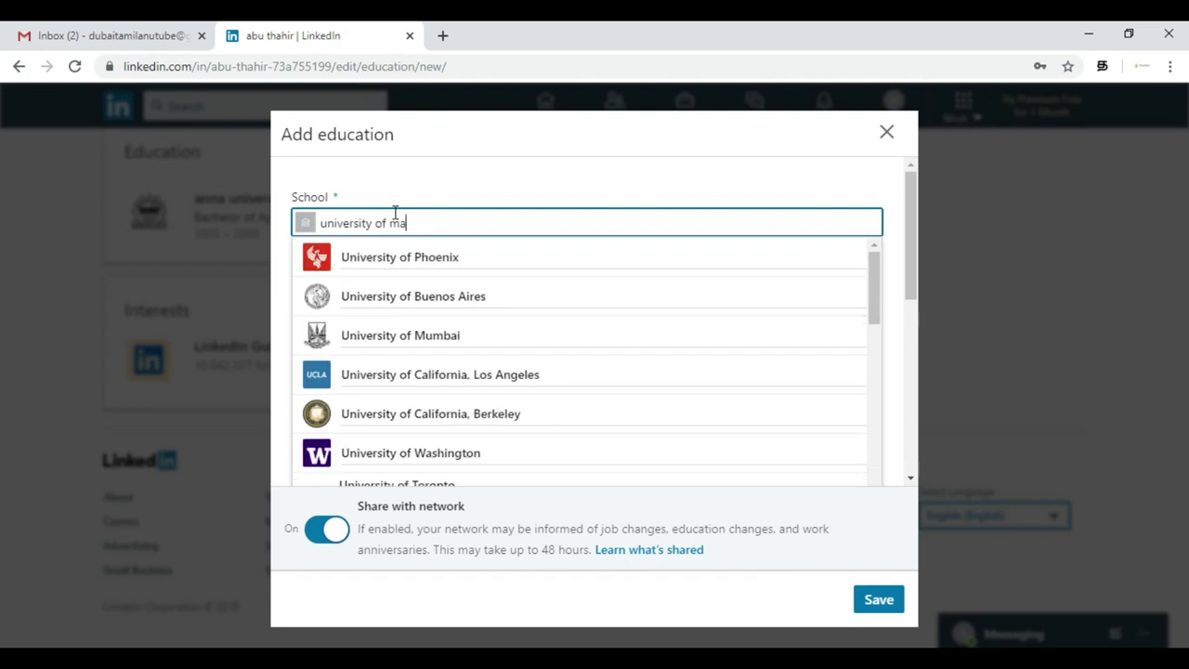
type("dra")
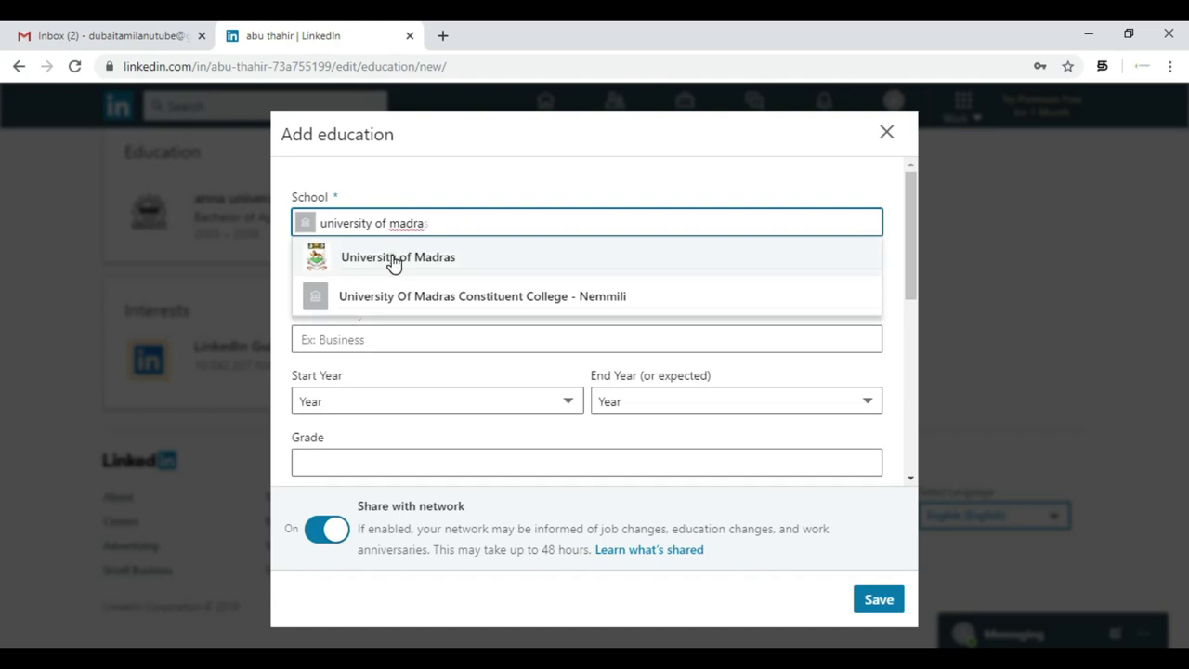
left_click(394, 260)
left_click(417, 275)
- Set the degree to Master of Business Administration - MBA with field of study HR
type("M")
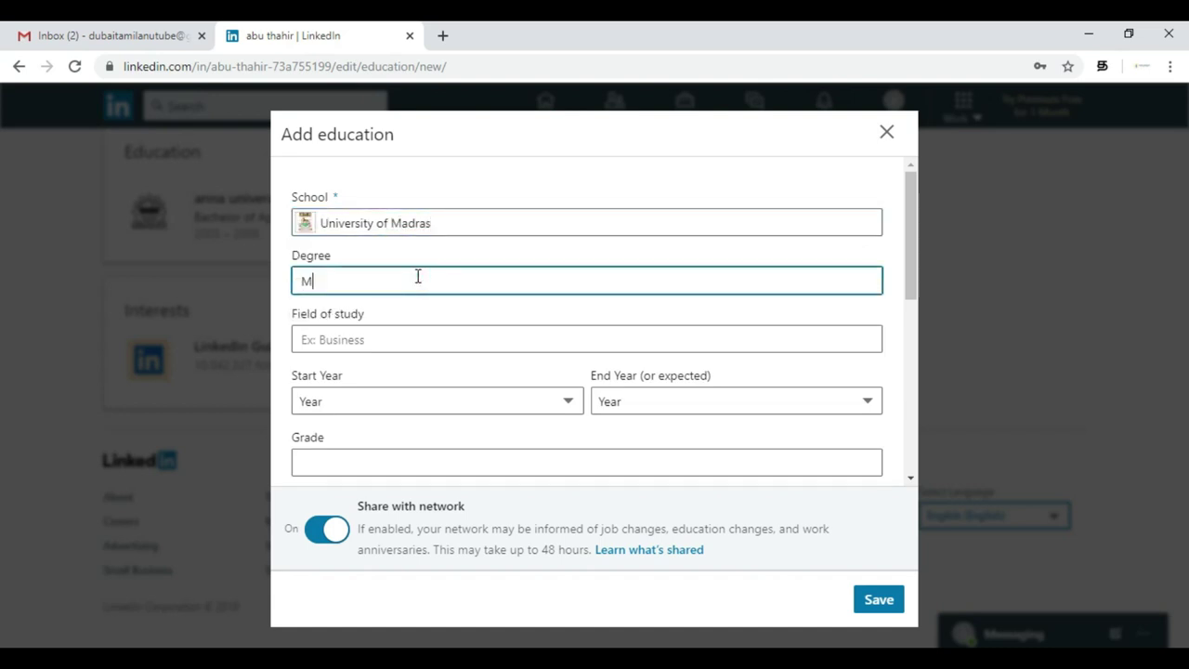
type("BA")
left_click(414, 311)
left_click(411, 338)
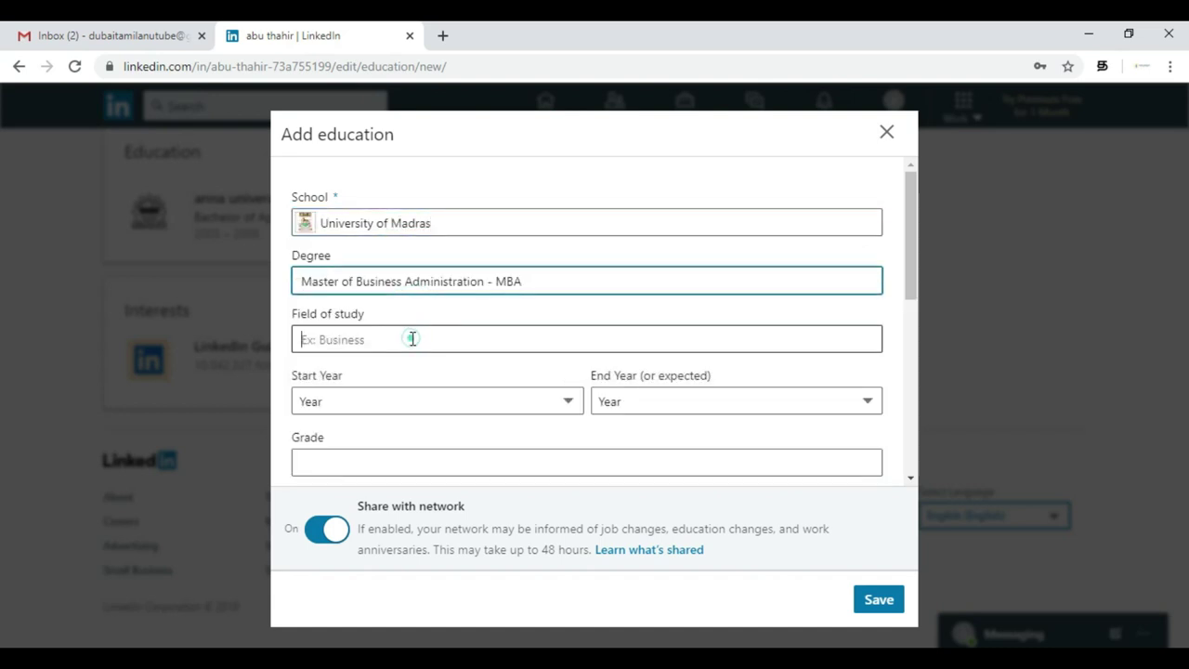
type("HR")
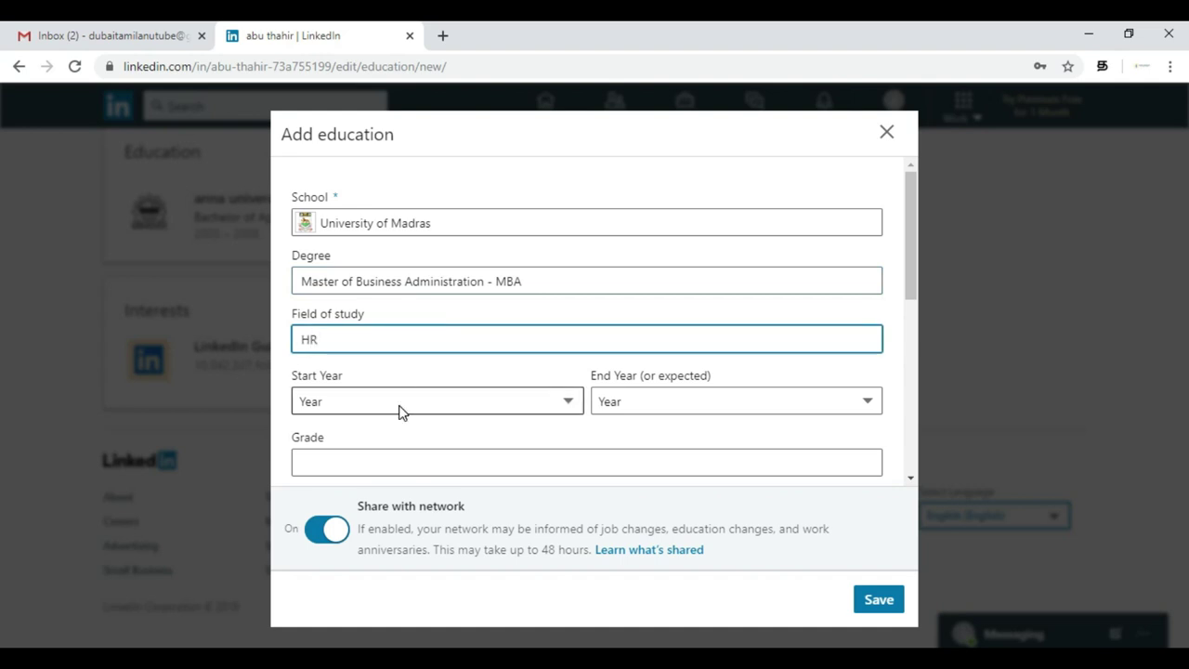
- Set the education dates to start year 2017 and end year 2020
left_click(399, 401)
left_click(417, 356)
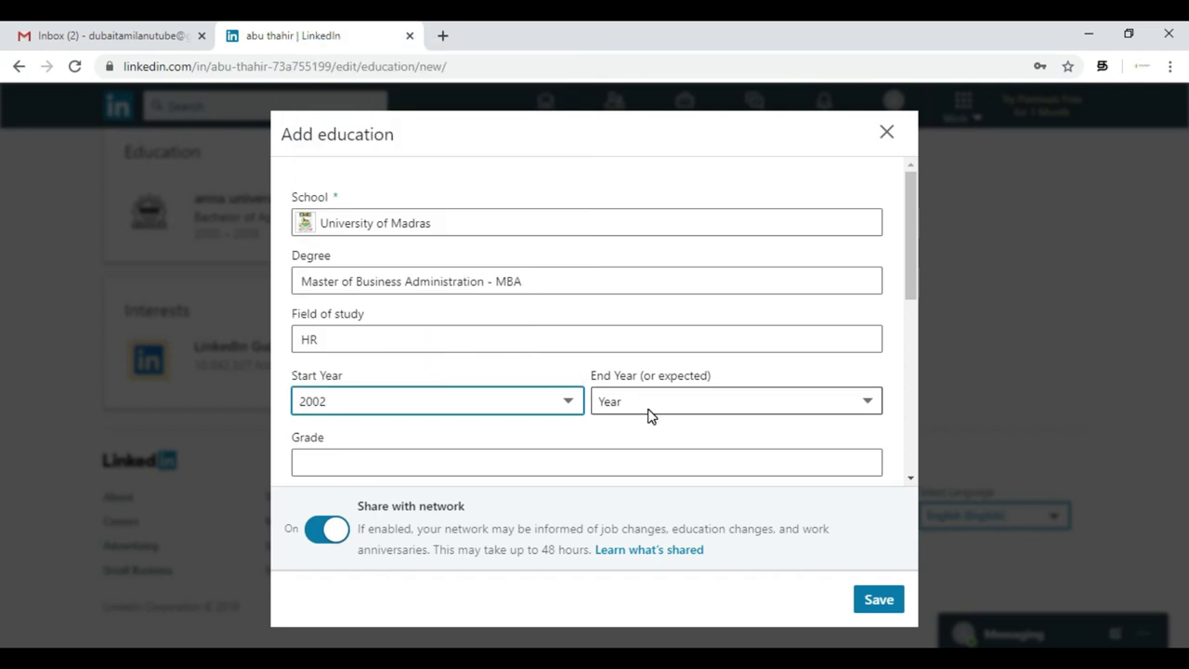
left_click(568, 401)
scroll(472, 324, "down", 4)
scroll(472, 324, "up", 7)
left_click(340, 104)
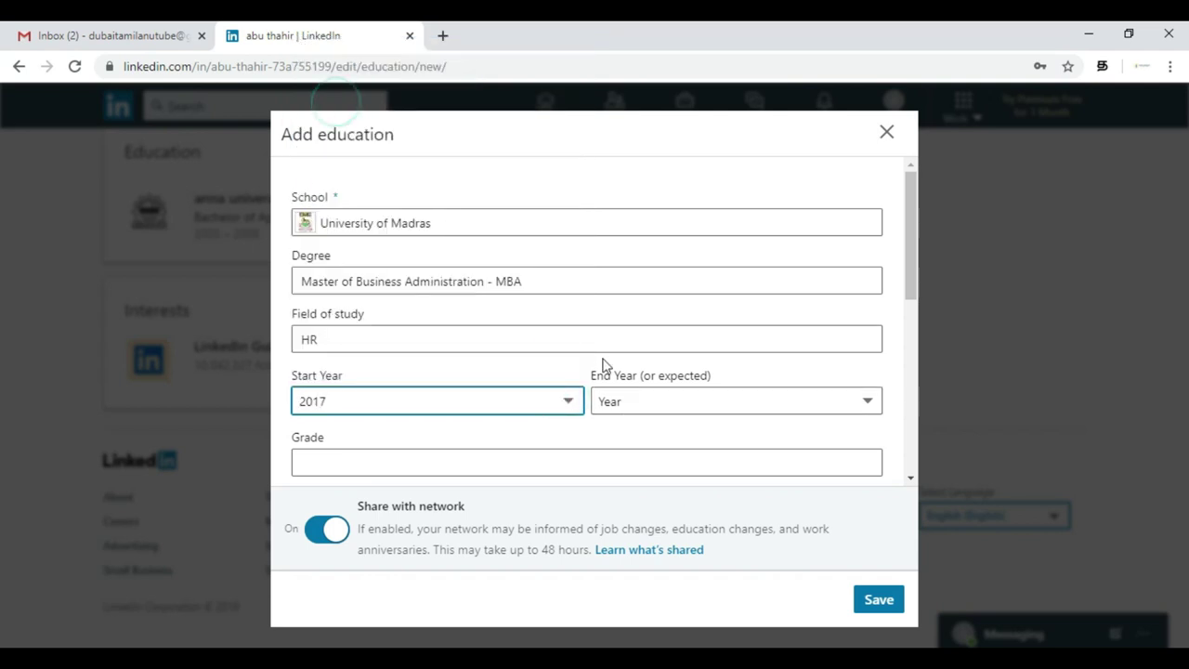
left_click(642, 400)
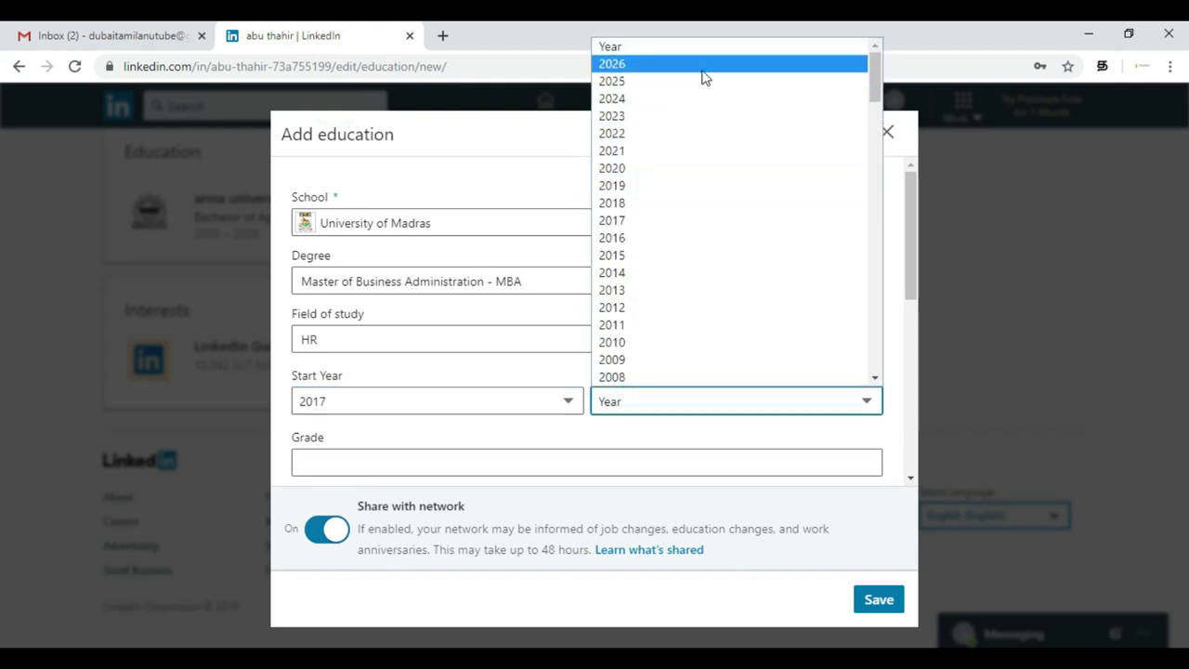
left_click(668, 170)
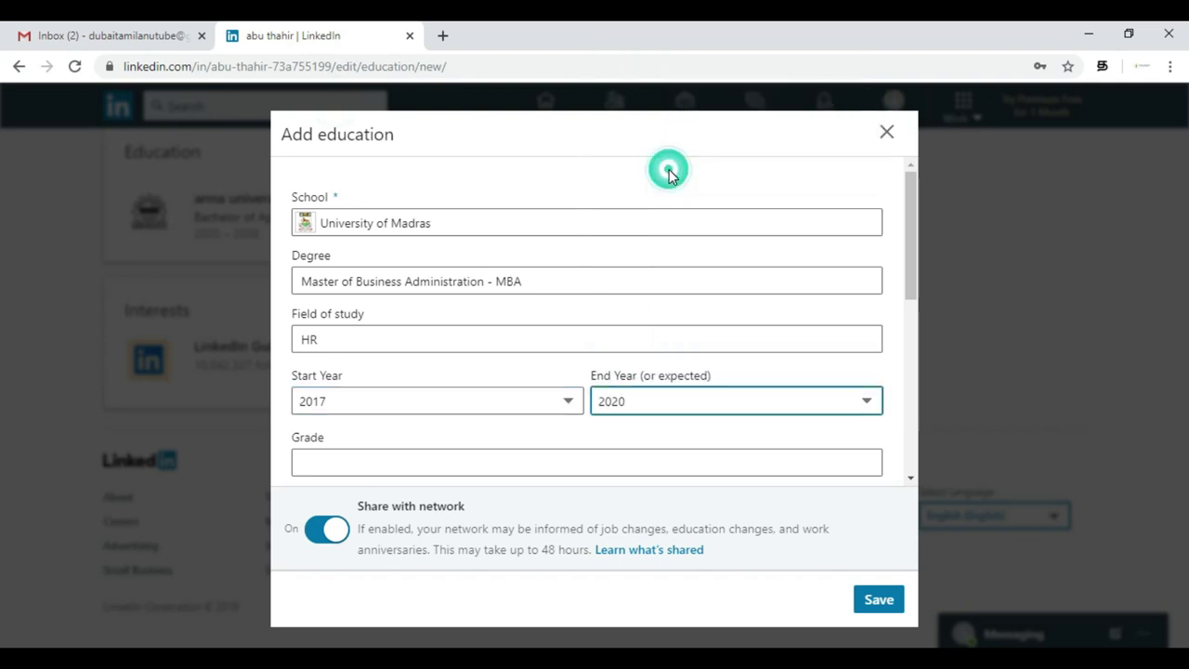
- Enter grade 34 and save the University of Madras education entry
left_click(517, 458)
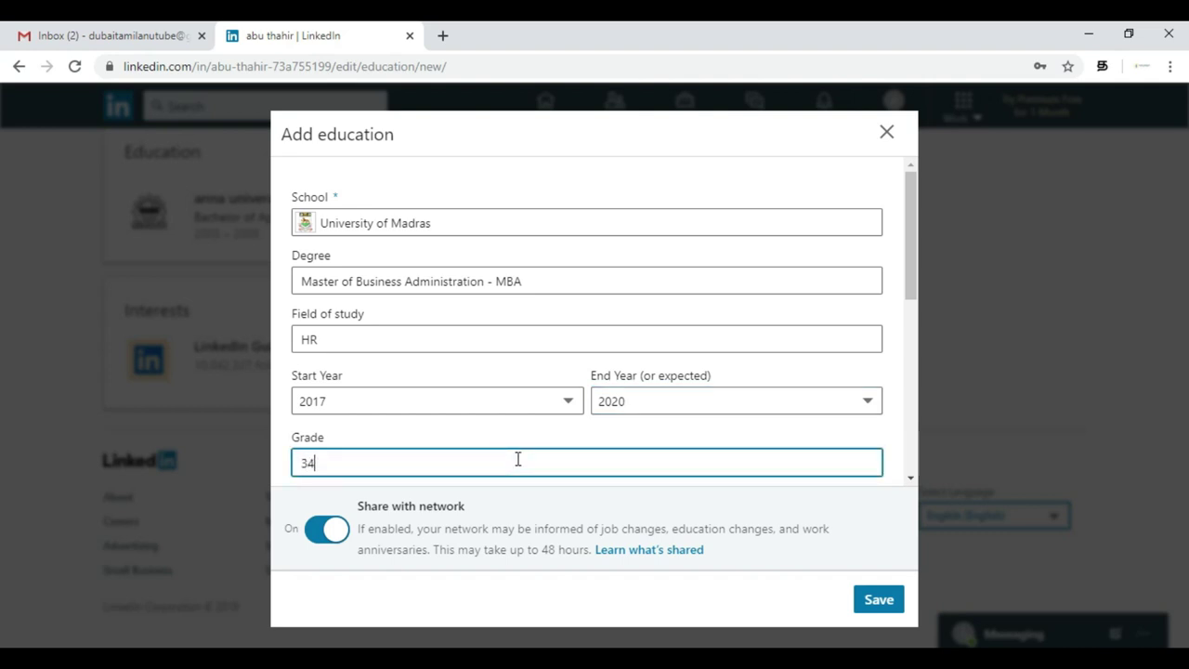
scroll(684, 449, "down", 5)
scroll(685, 448, "up", 2)
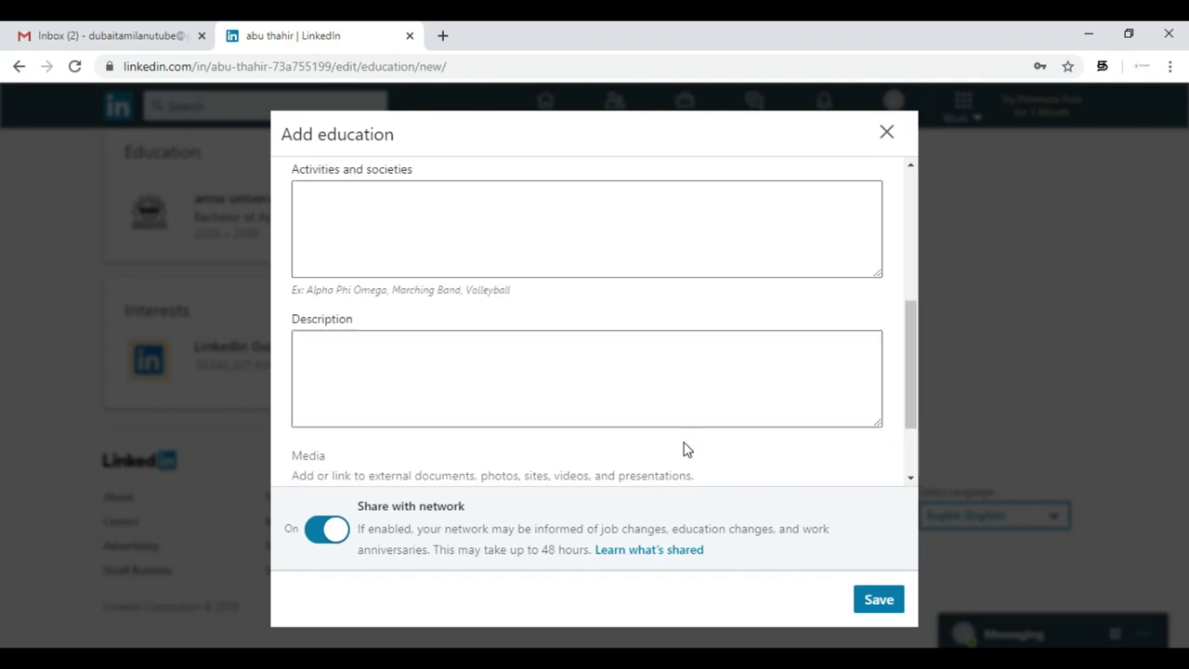
left_click(716, 254)
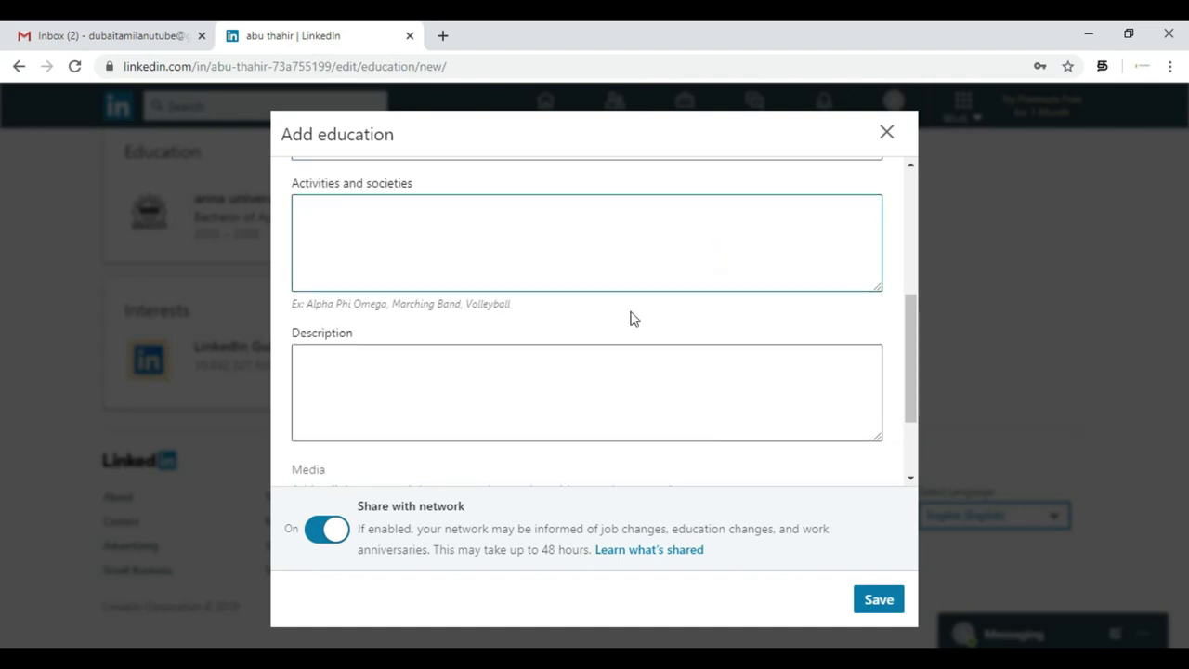
left_click(557, 415)
scroll(560, 413, "down", 2)
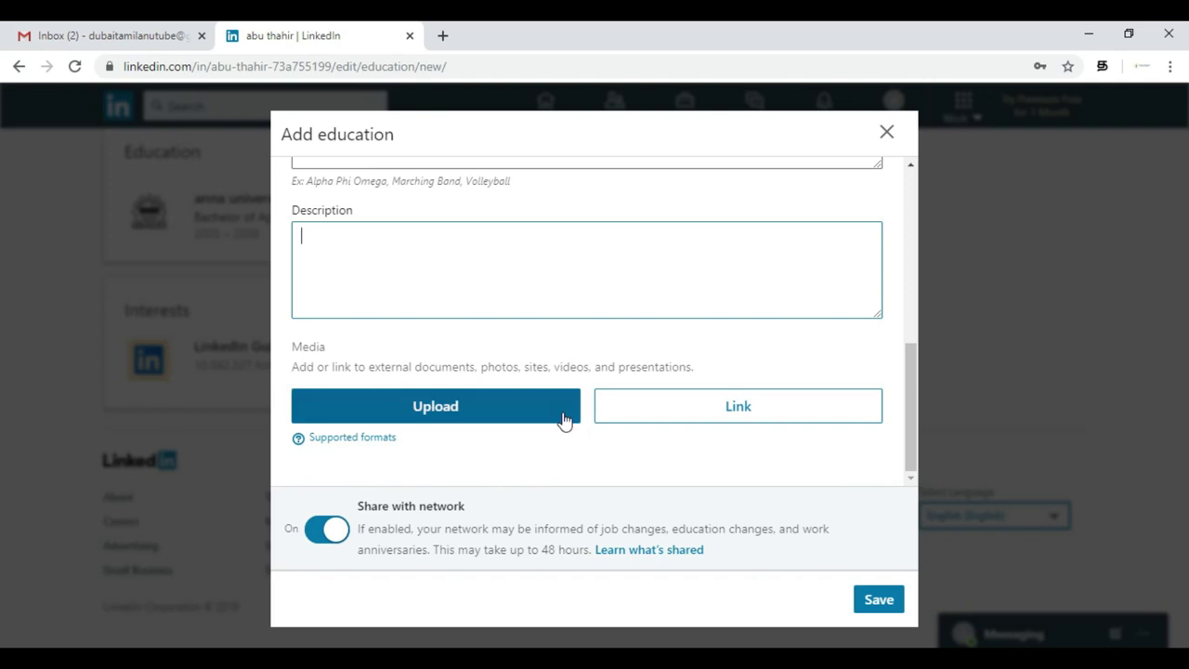
left_click(871, 597)
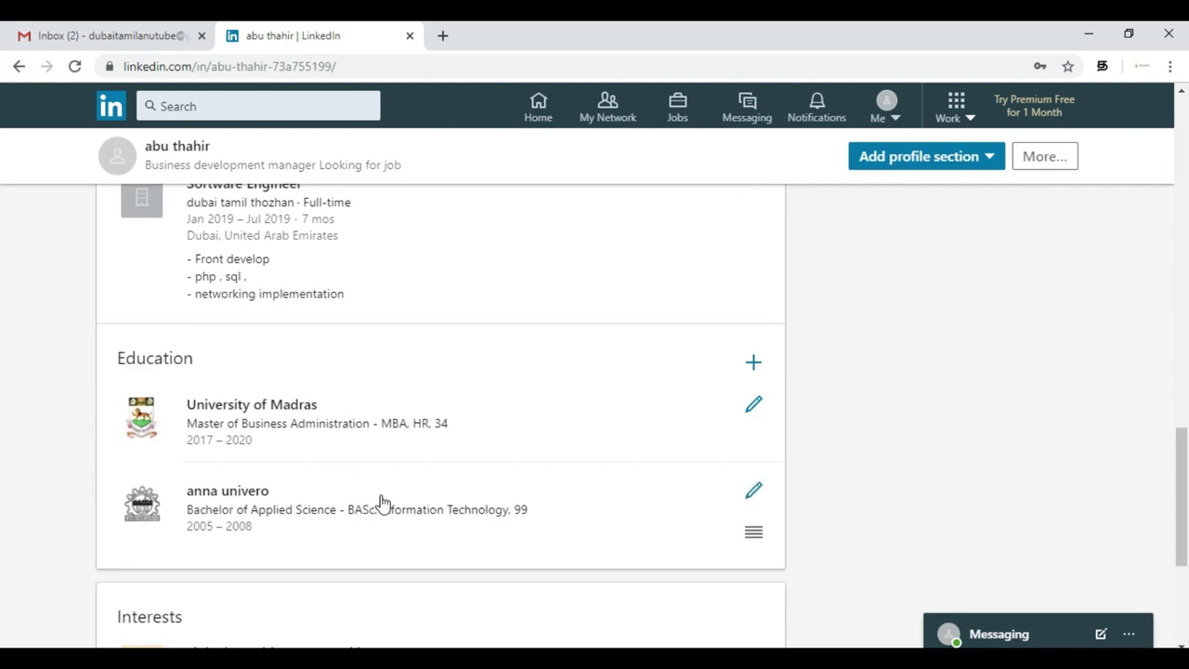
scroll(603, 505, "up", 3)
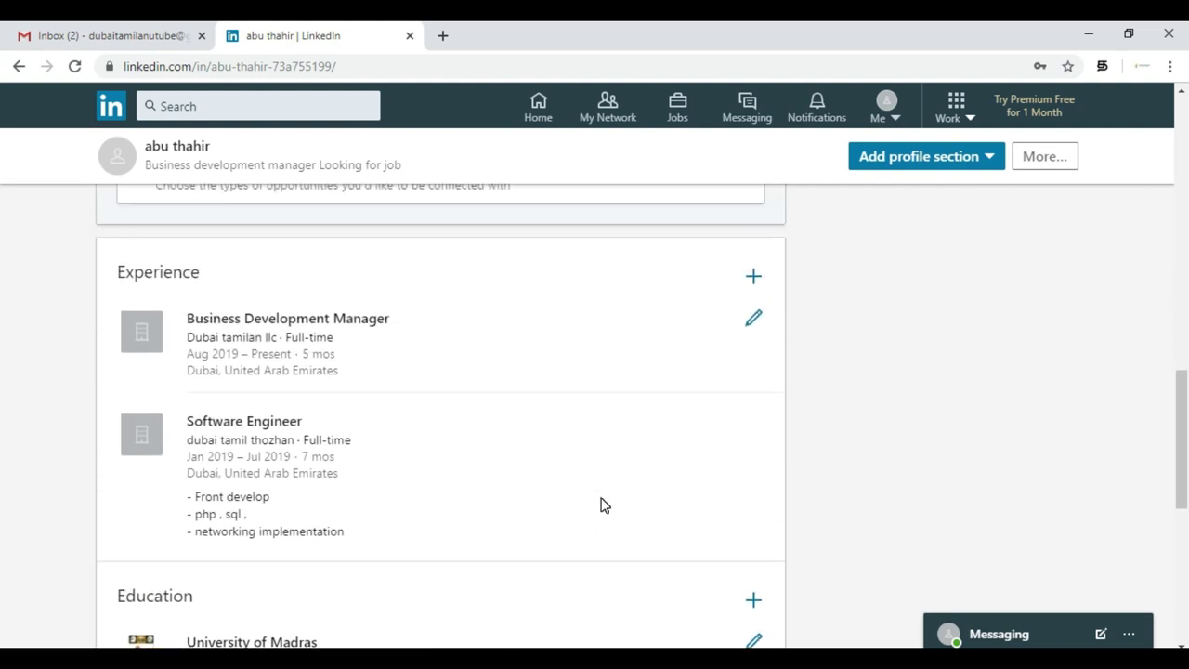
scroll(551, 502, "down", 2)
scroll(553, 503, "up", 7)
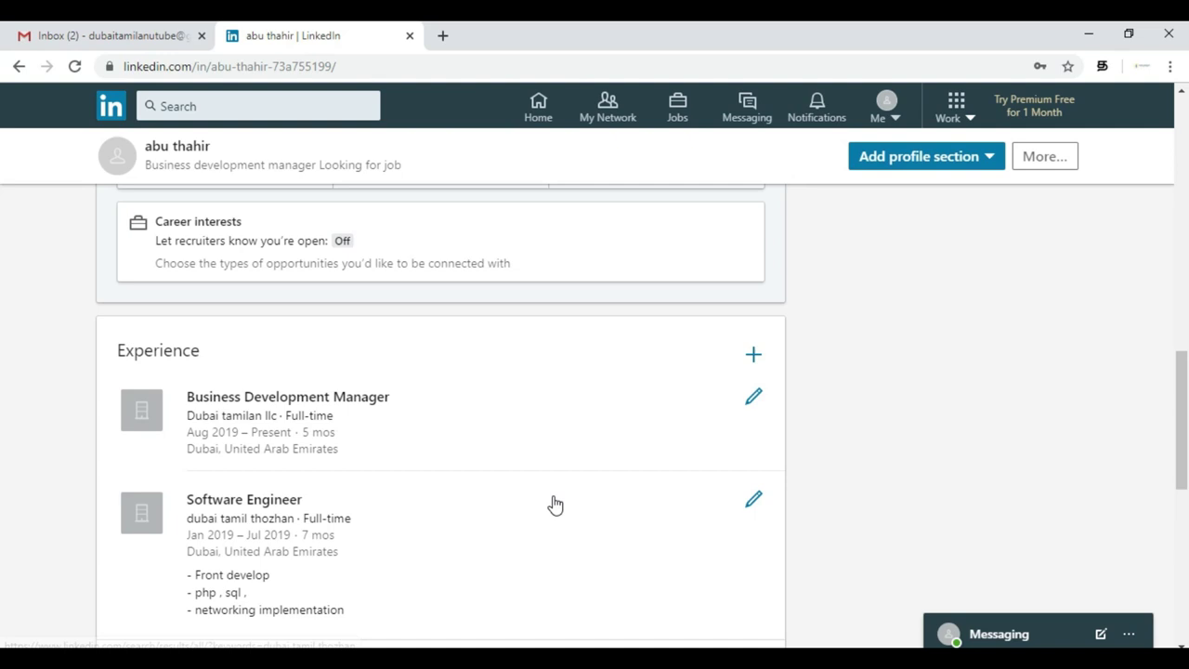
scroll(554, 504, "up", 2)
scroll(631, 374, "up", 3)
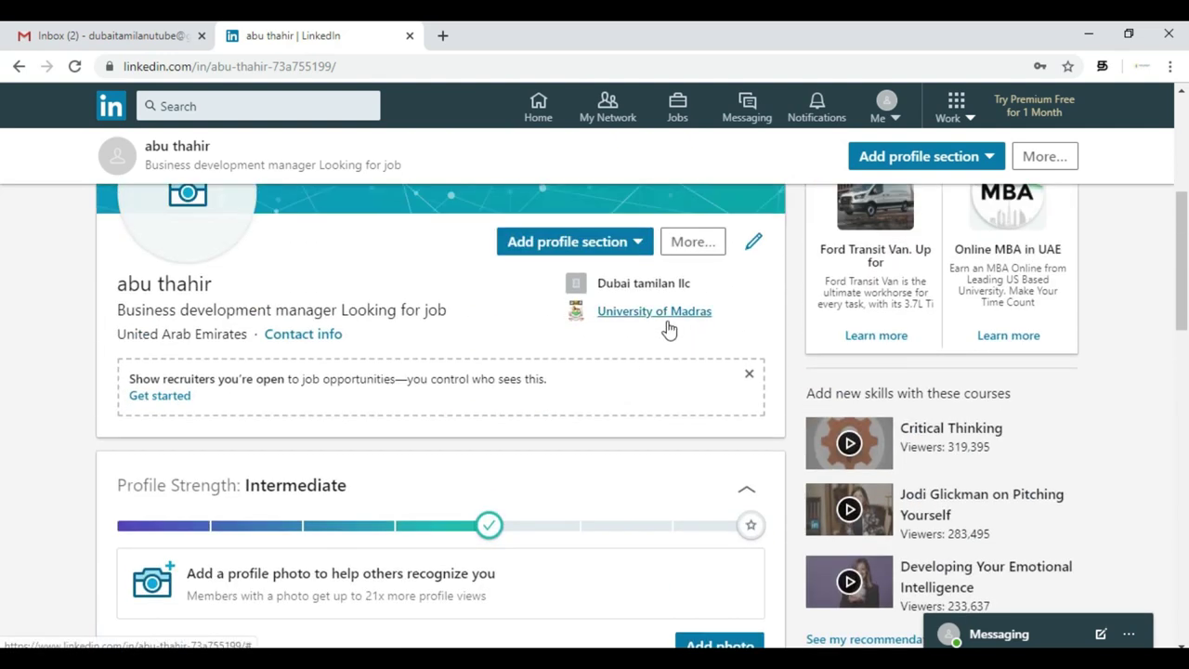
- Open the Add profile section list and start a licenses & certifications entry
left_click(627, 240)
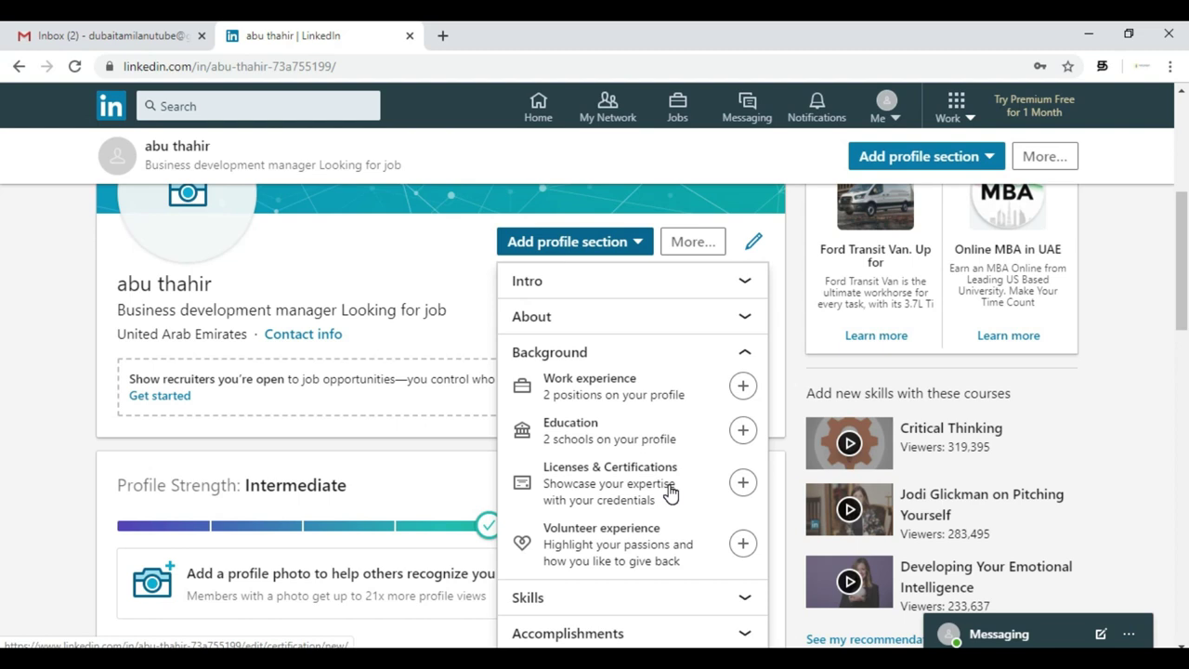
left_click(742, 483)
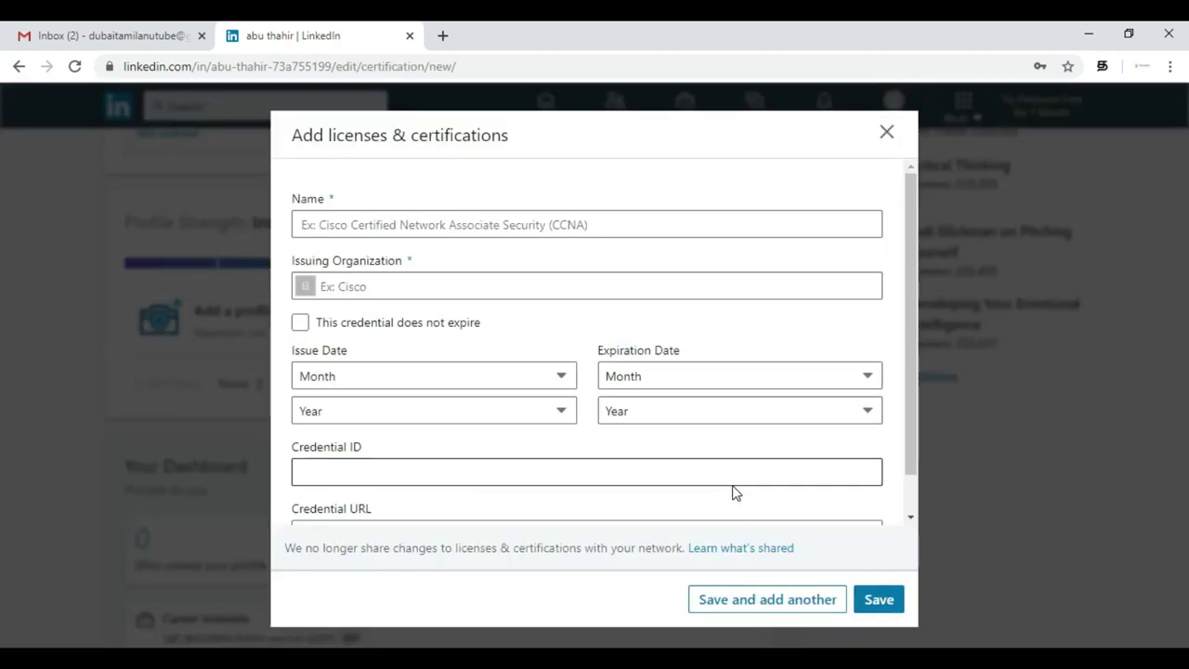
- Attempt to save the certification with Name and Issuing Organization left empty
left_click(669, 226)
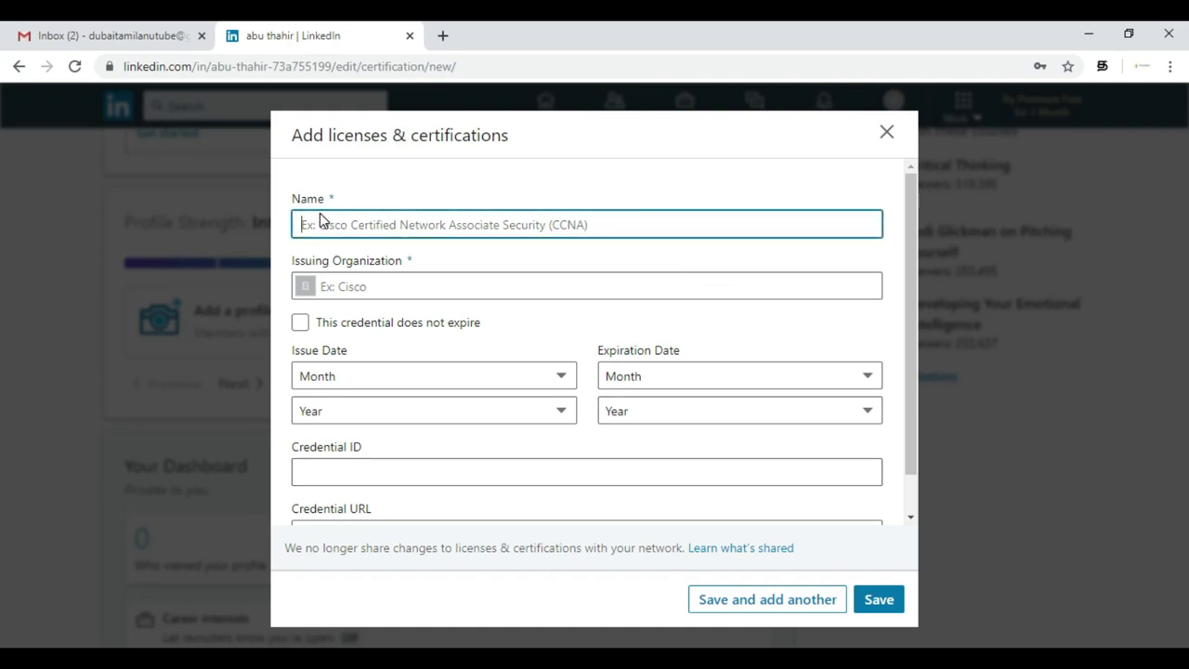
left_click(446, 287)
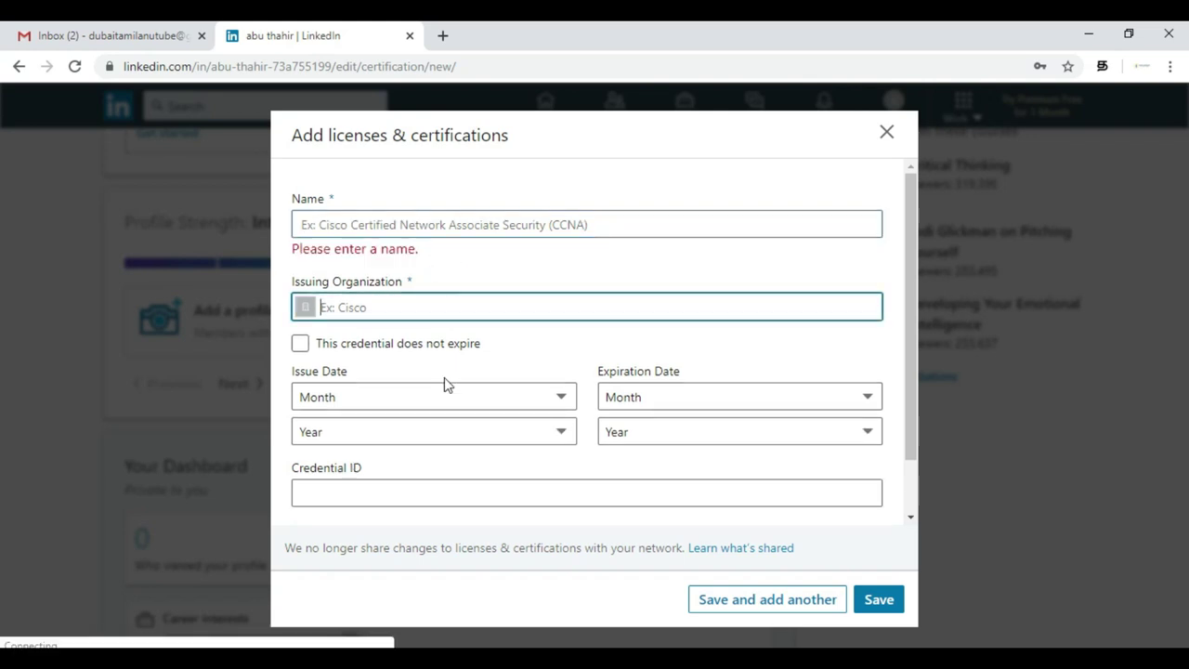
scroll(479, 473, "down", 1)
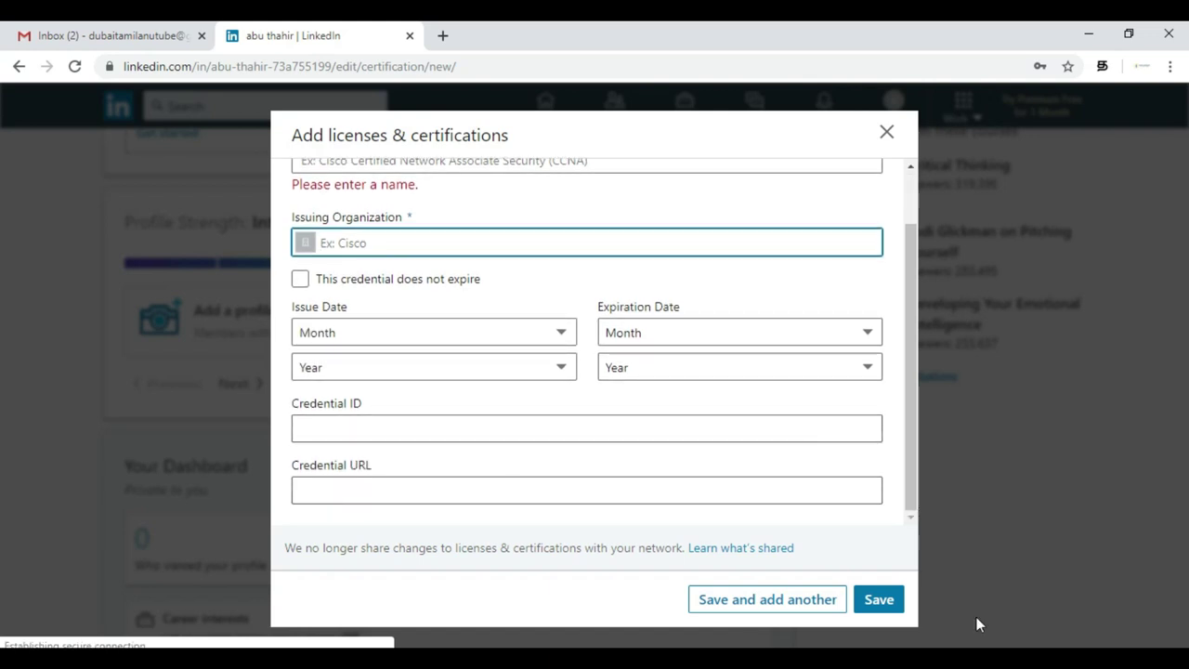
left_click(887, 603)
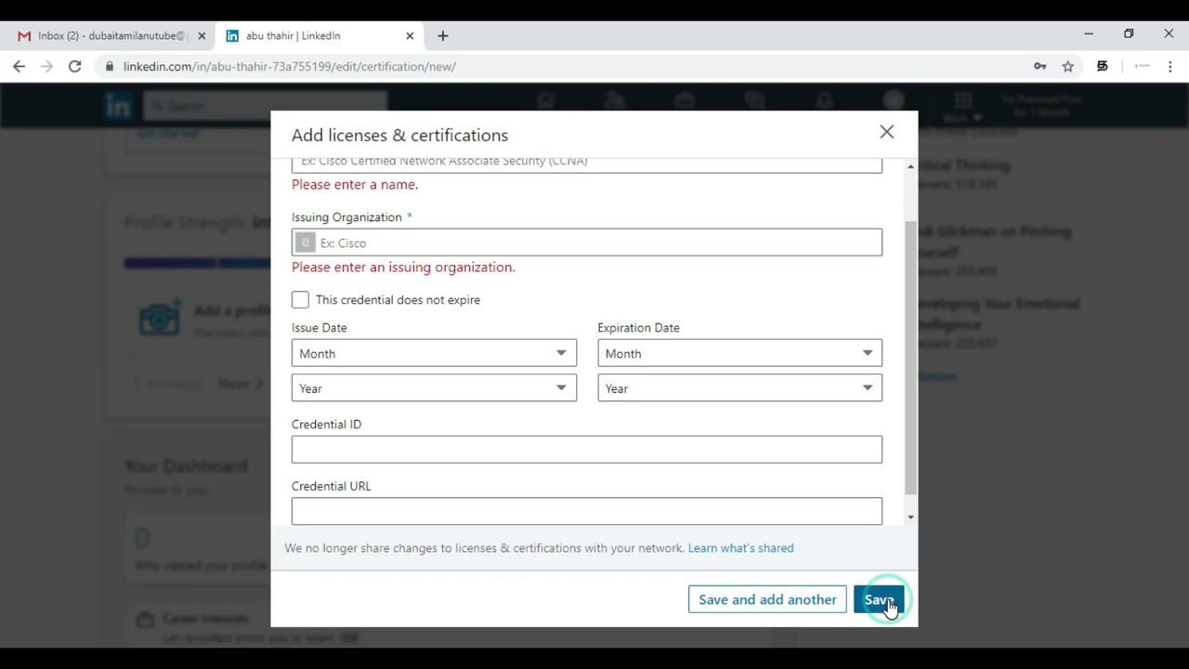
- Close the certification form and discard the unfinished entry
left_click(886, 132)
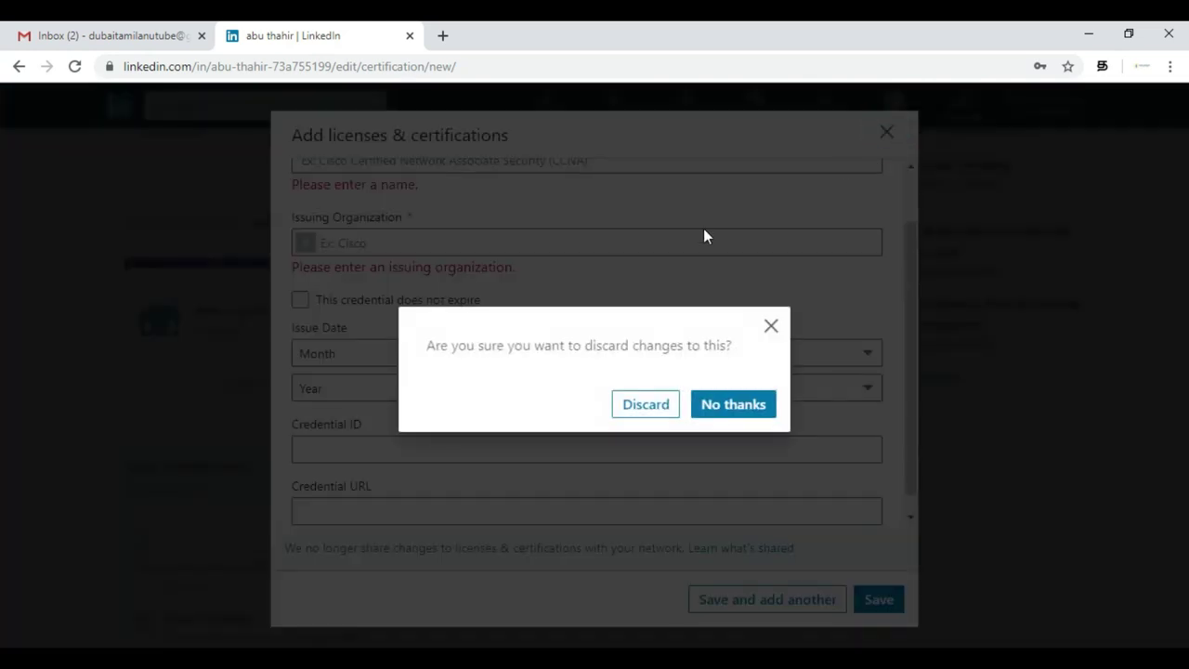
left_click(711, 404)
left_click(886, 132)
left_click(647, 419)
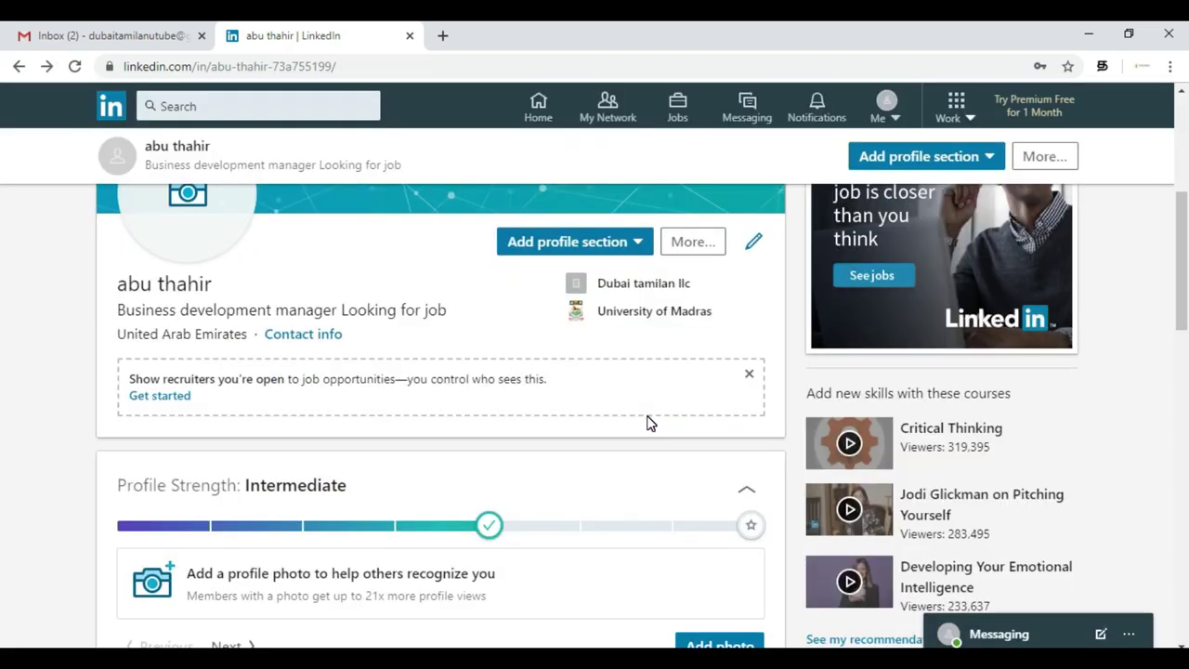
- Review the profile, then reopen the Add profile section list from the top card
scroll(649, 423, "down", 5)
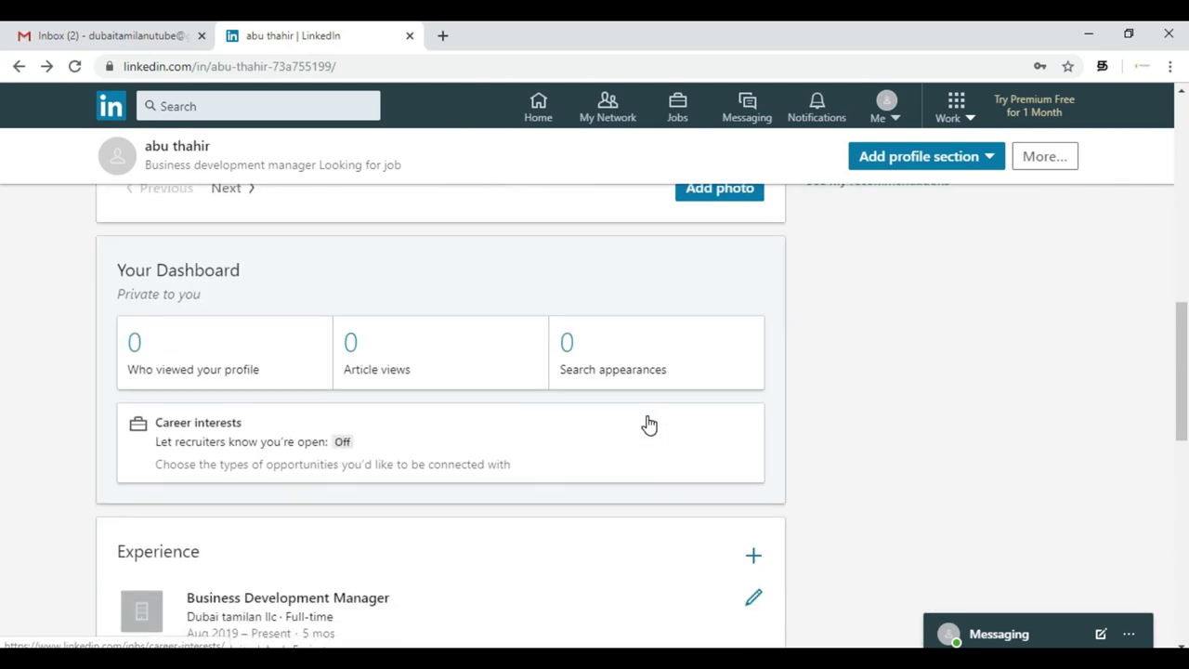
scroll(648, 423, "down", 7)
scroll(649, 423, "up", 1)
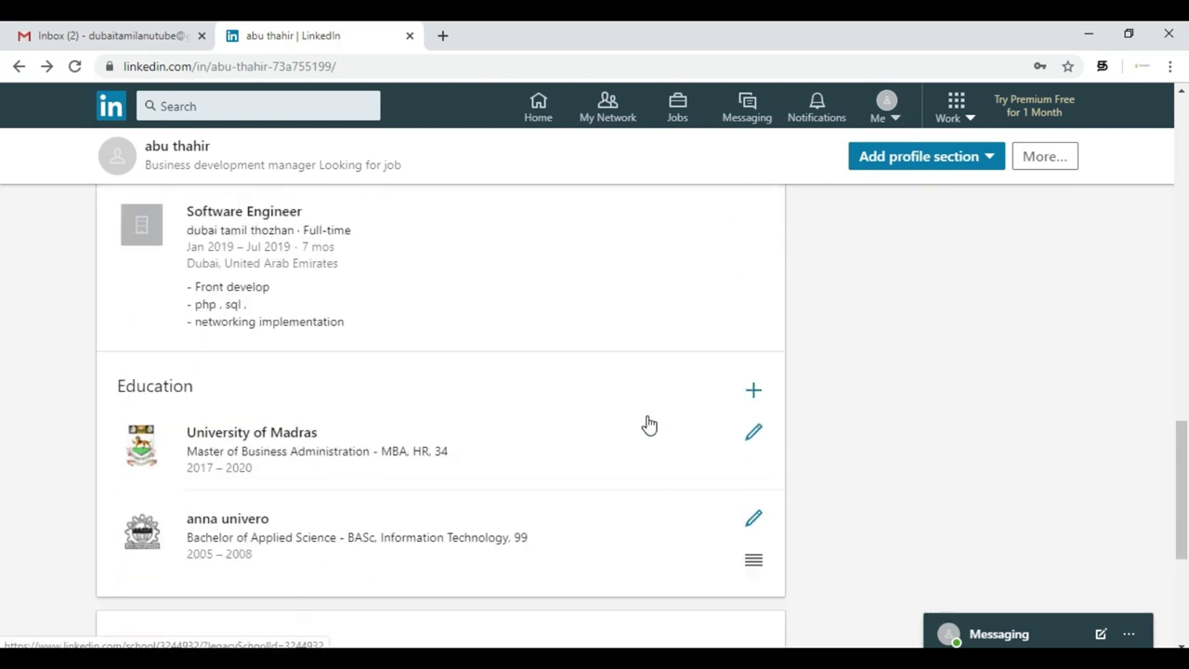
scroll(649, 424, "up", 1)
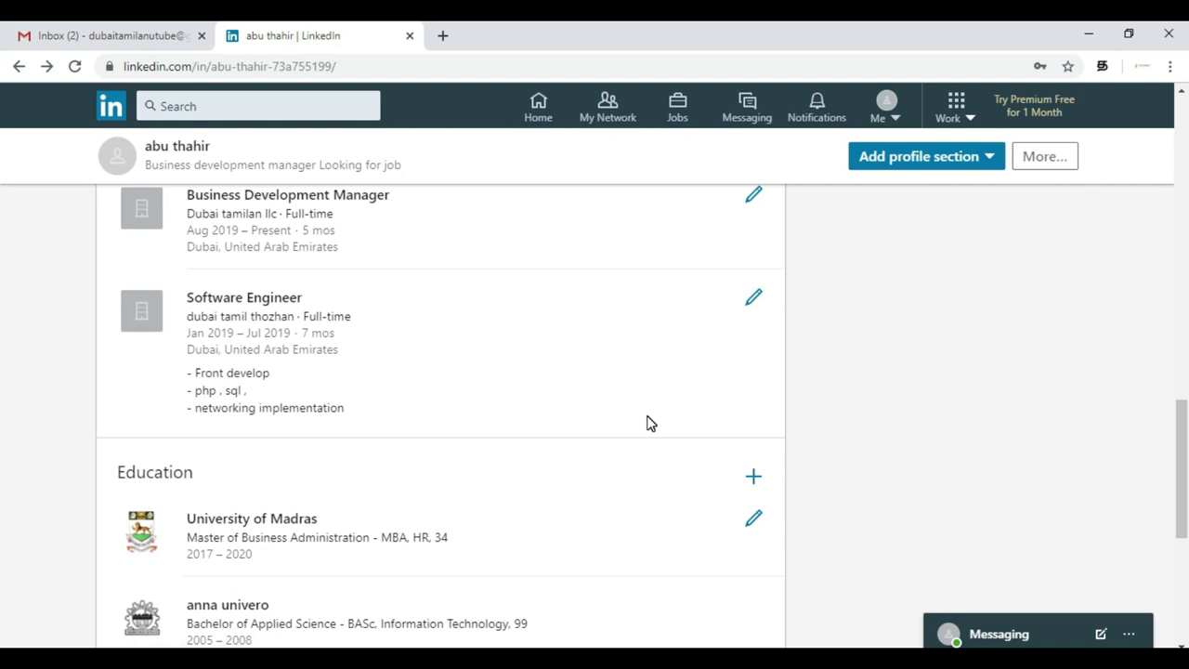
scroll(649, 424, "up", 7)
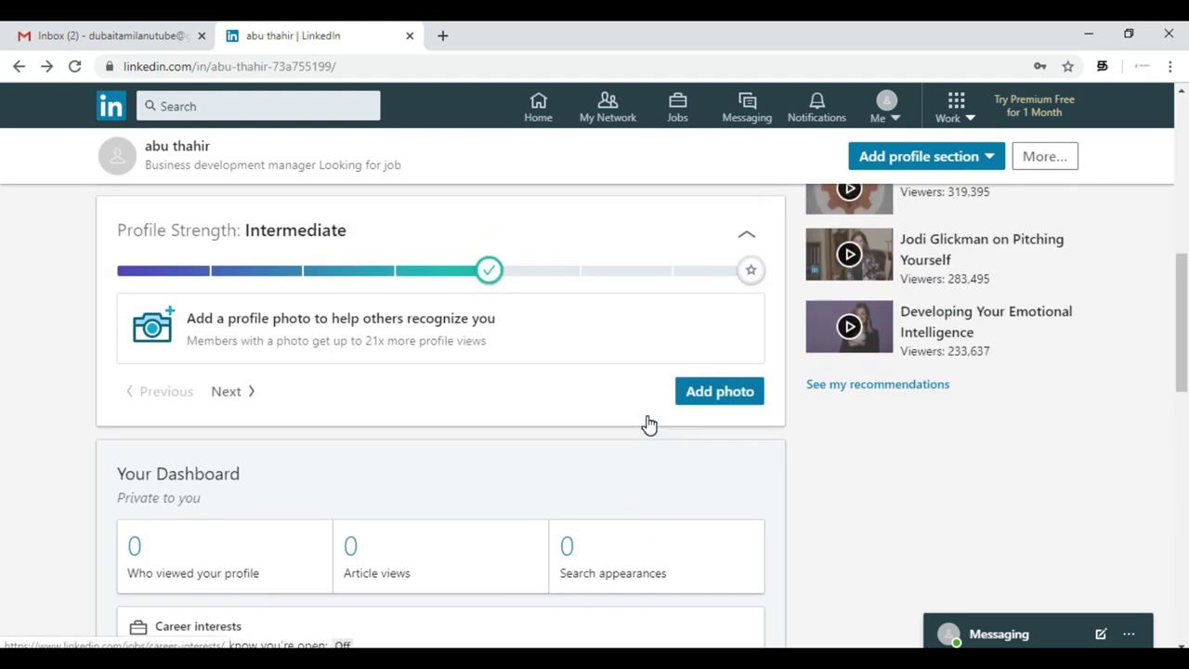
scroll(648, 424, "up", 1)
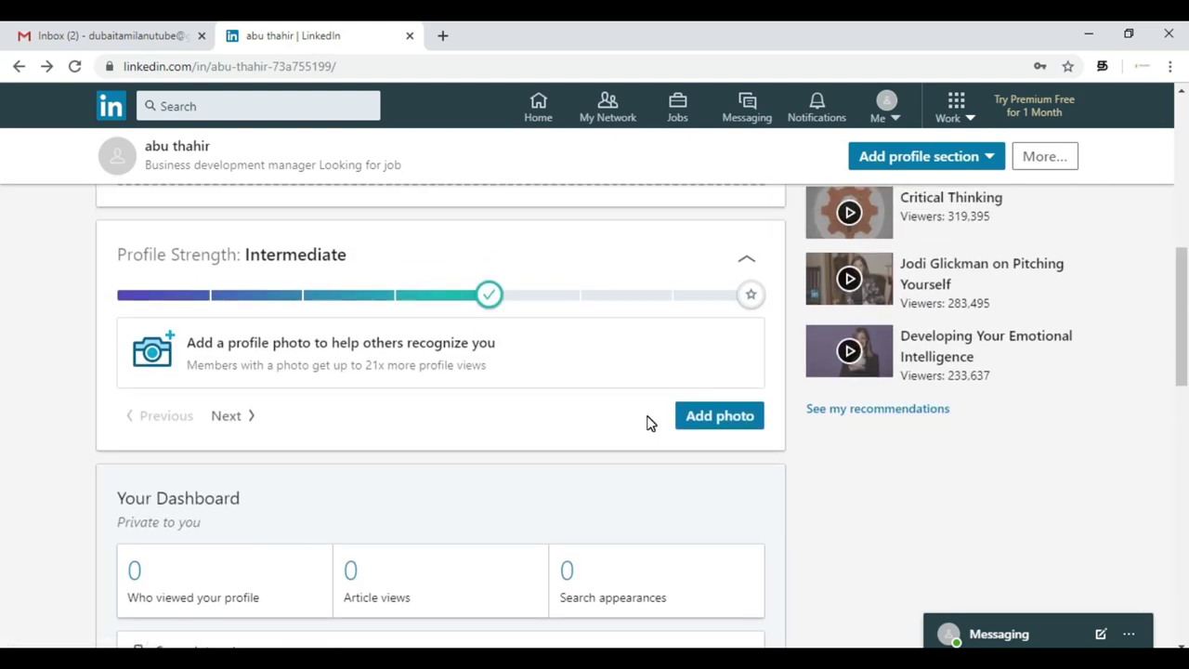
scroll(648, 424, "up", 8)
left_click(637, 423)
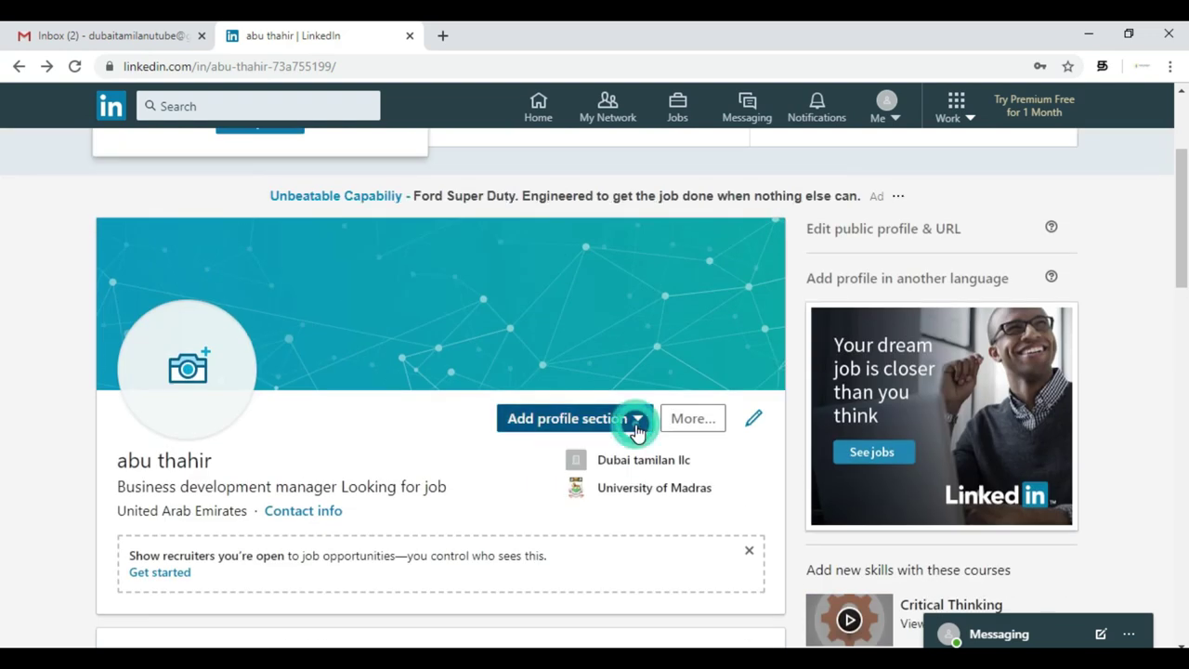
scroll(637, 431, "down", 3)
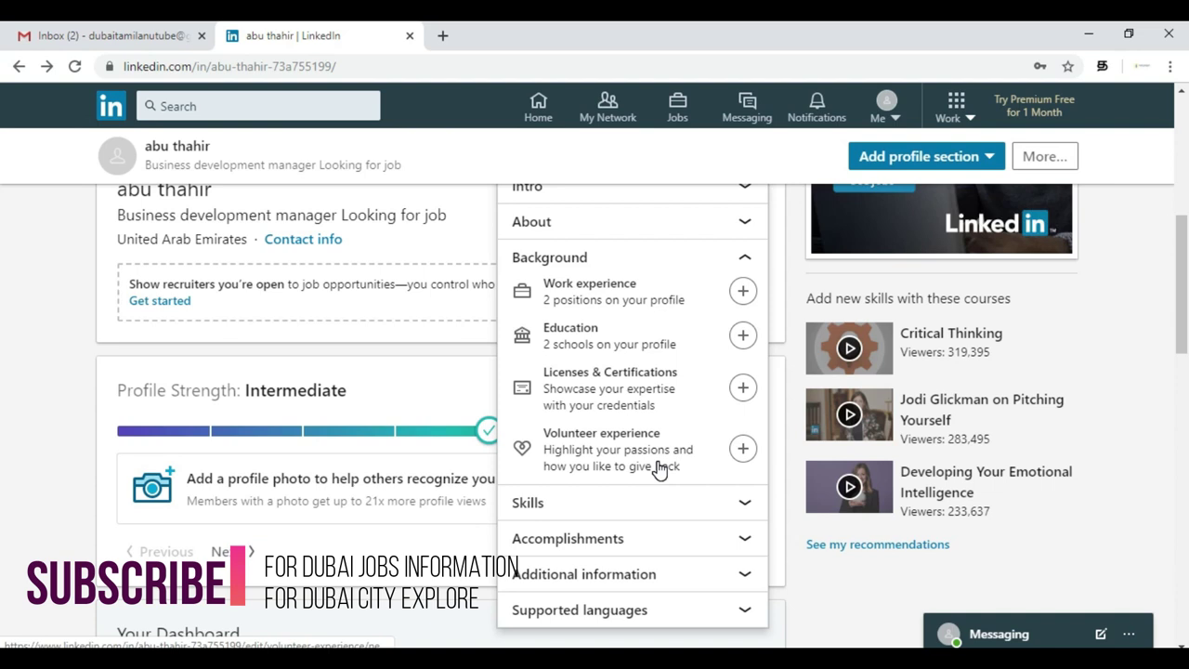
- Expand the Skills group in the Add profile section list
left_click(648, 505)
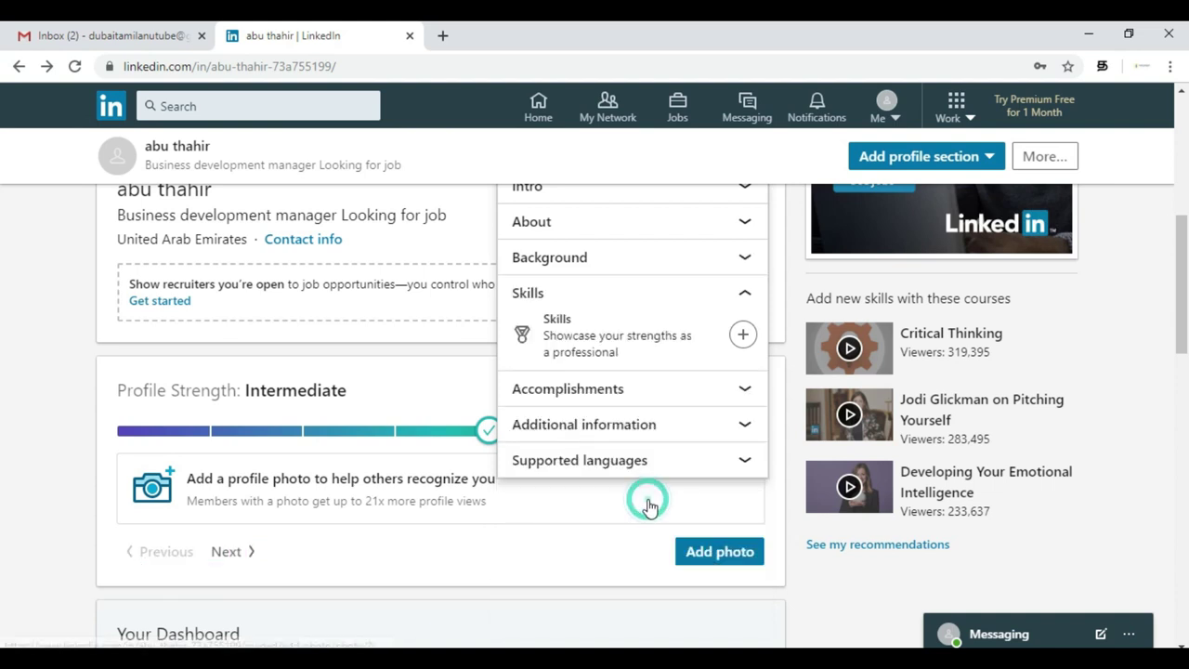
- Open the Add Skills form and pick Applied Sciences and Relational Databases
left_click(742, 335)
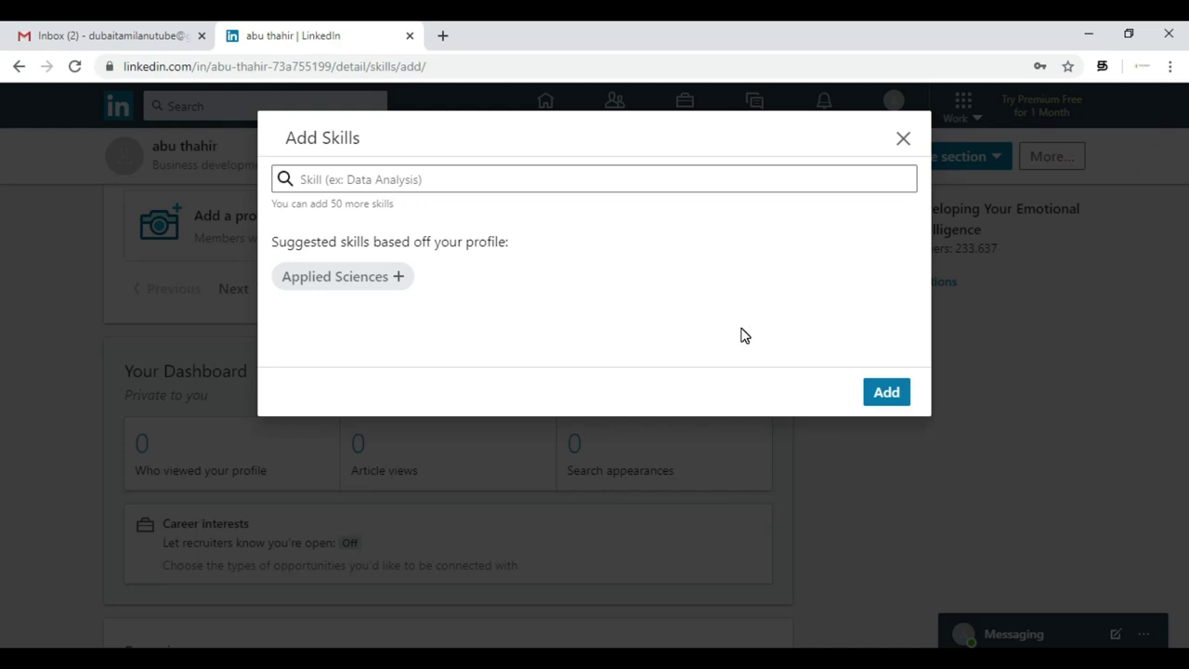
left_click(403, 282)
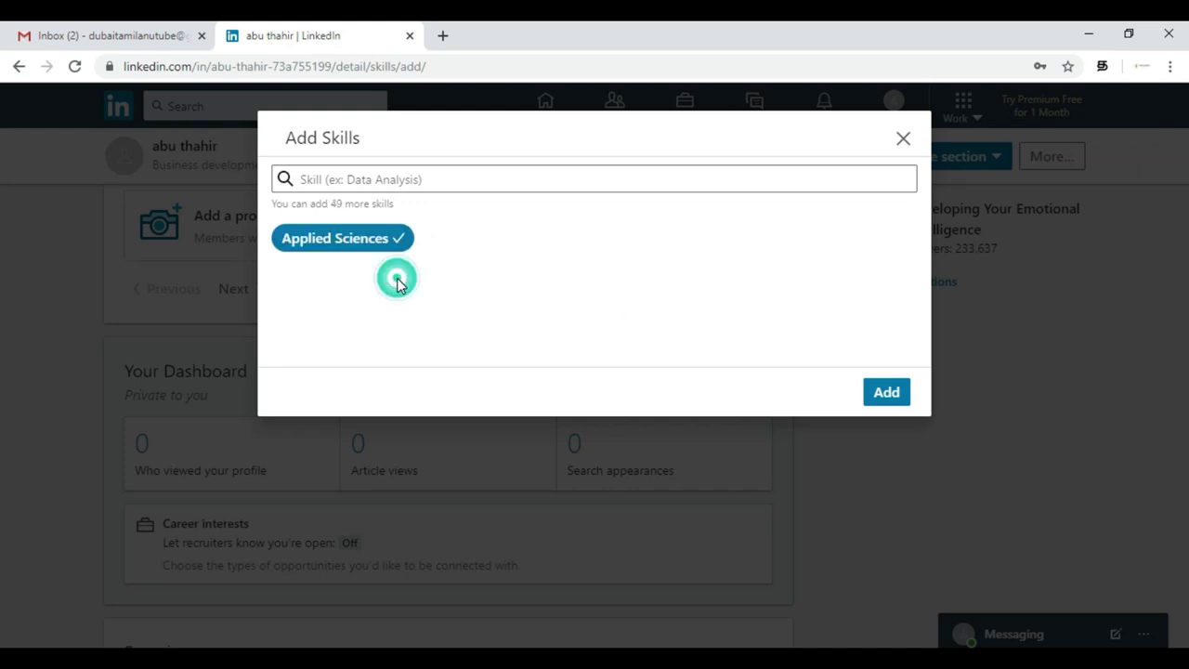
left_click(488, 181)
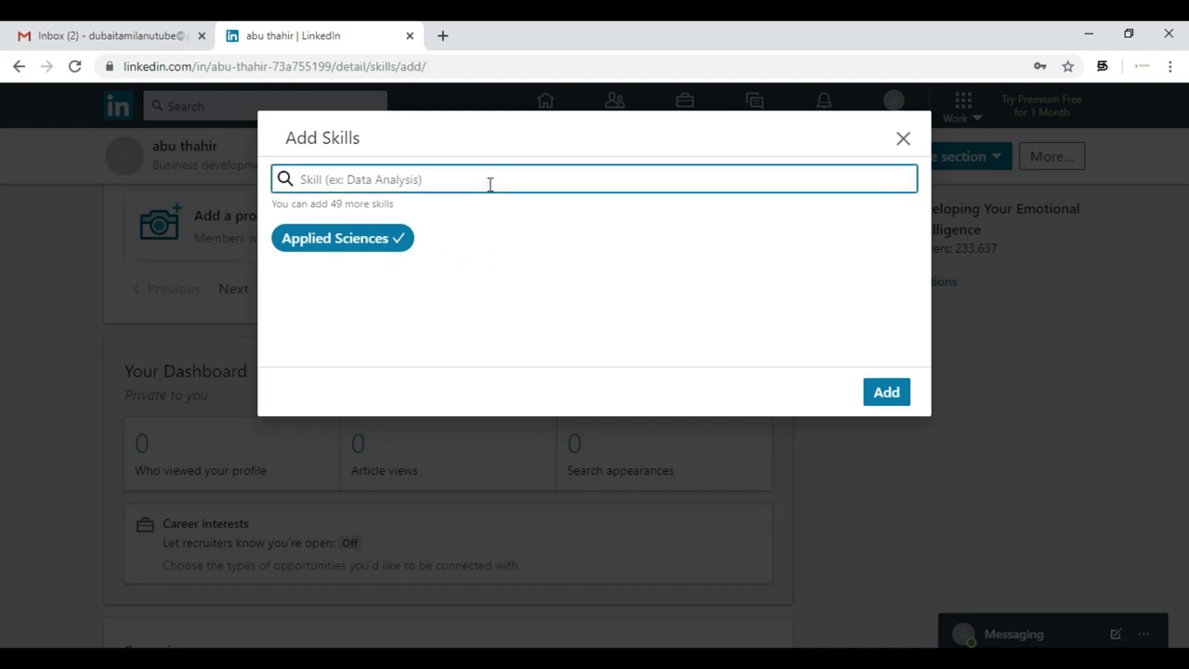
type("dat")
key("BackSpace")
key("BackSpace")
key("BackSpace")
type("data")
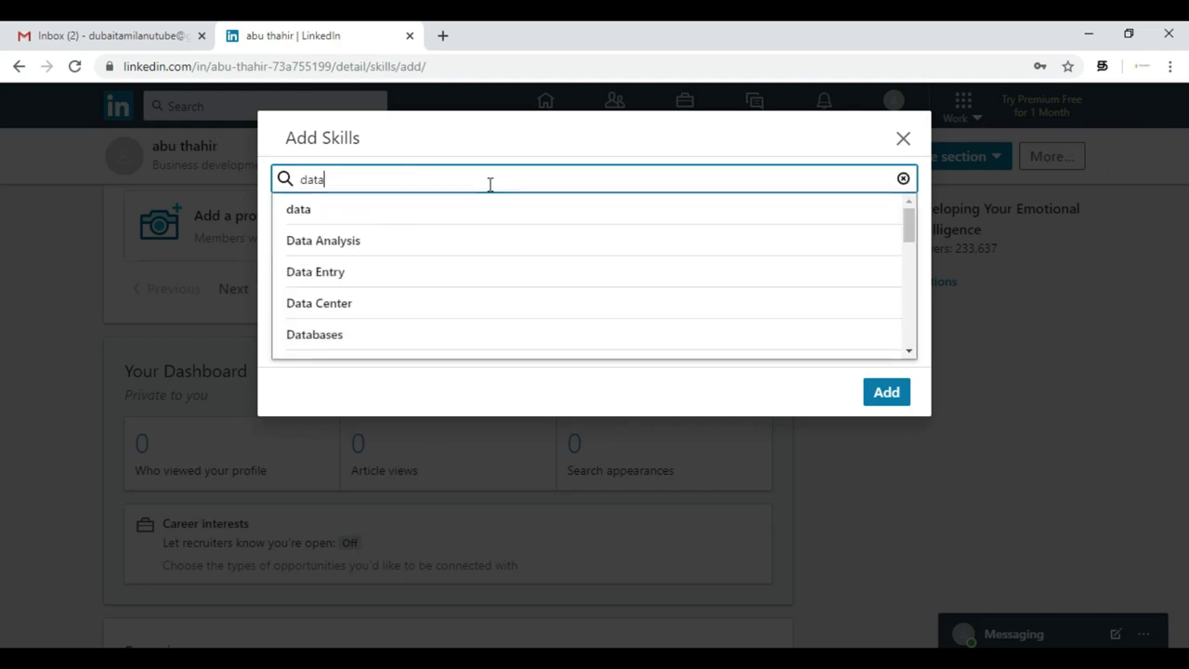
type(" base")
left_click(375, 243)
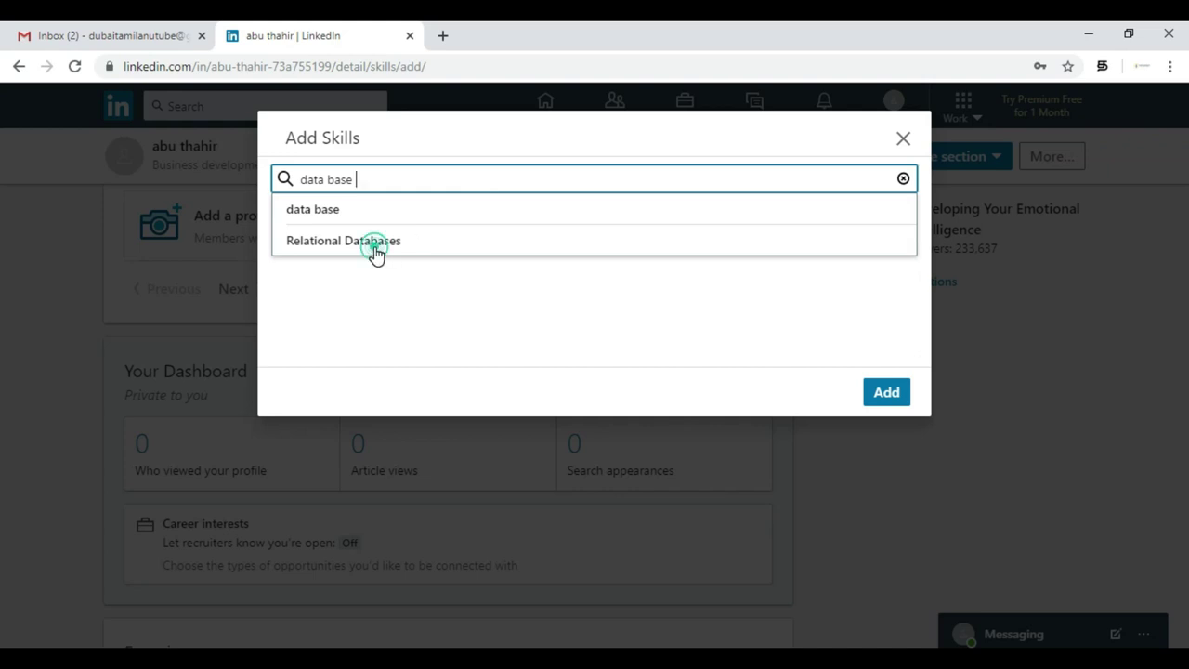
- Add DBA and Quality Management to the chosen skills
left_click(442, 185)
key("BackSpace")
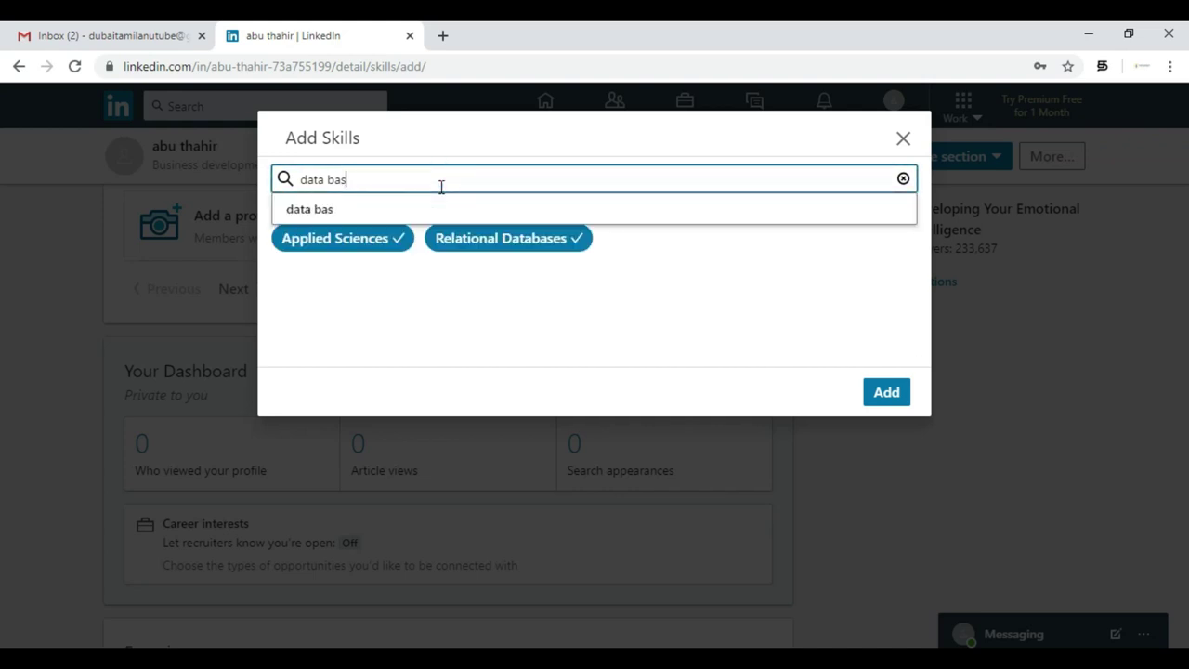
key("BackSpace")
key("BackSpace")
key("BackSpace")
key("BackSpace")
type("DA")
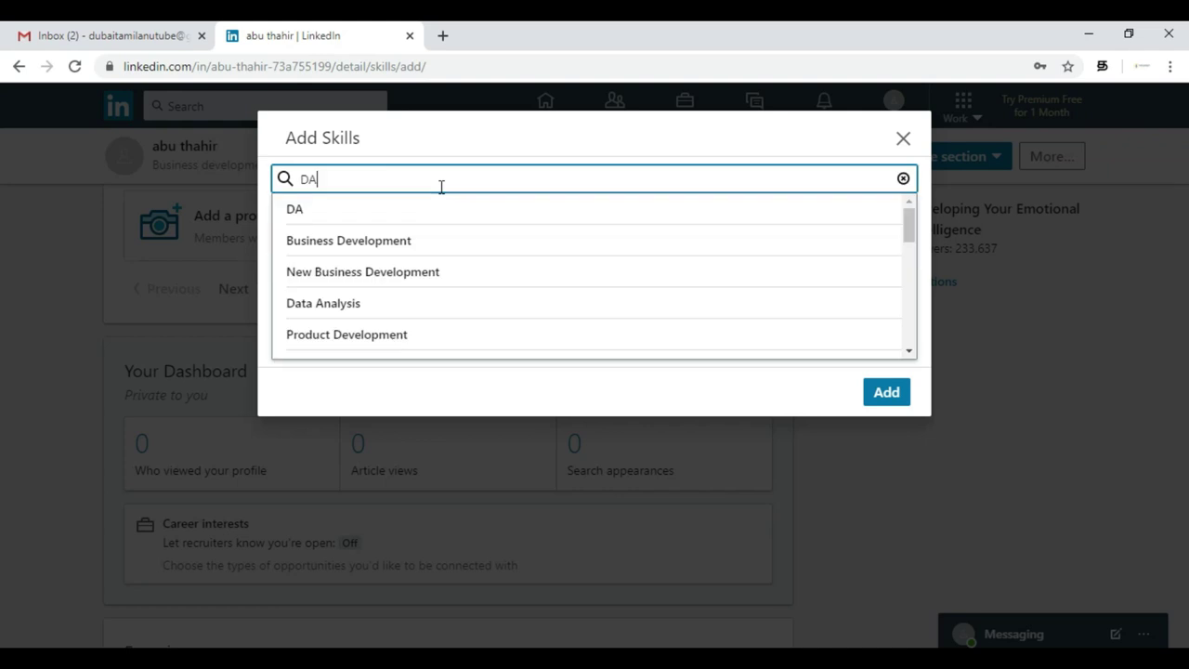
type("BA")
left_click(411, 207)
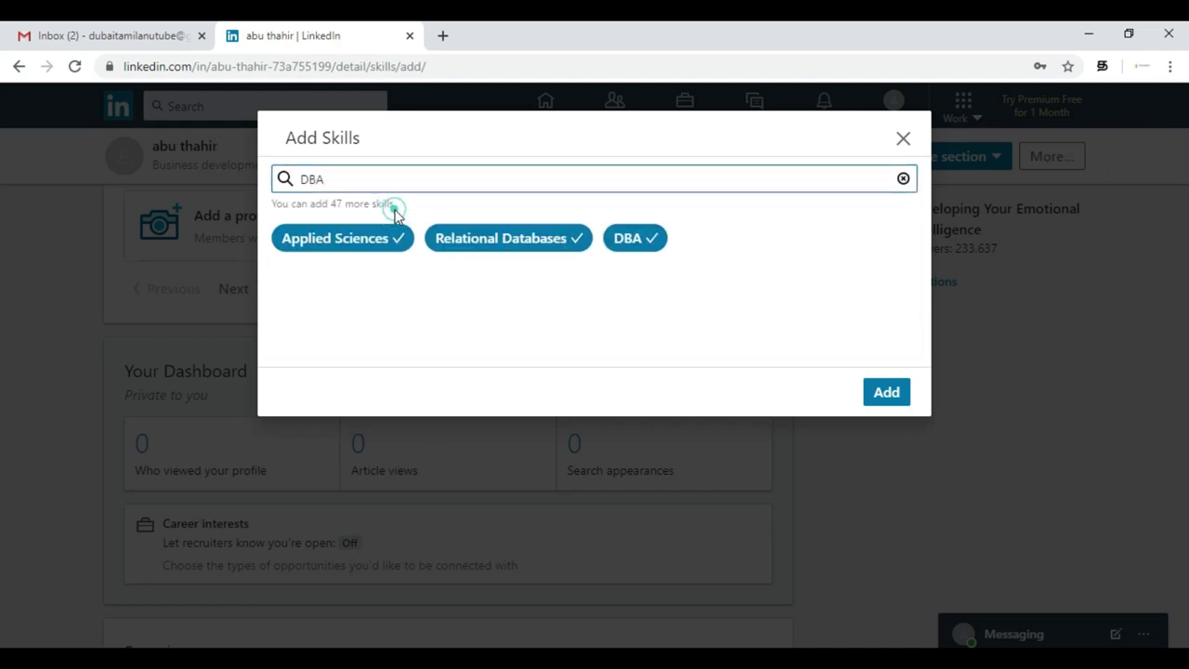
left_click(439, 183)
key("BackSpace")
key("BackSpace")
key("BackSpace")
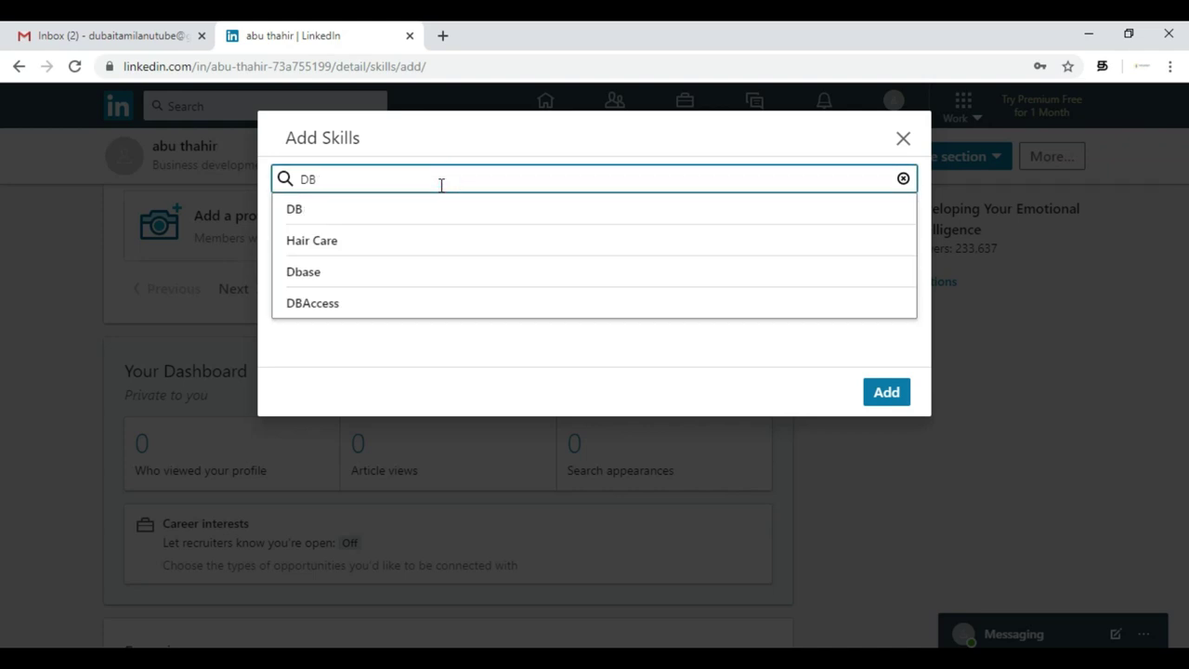
type("Wu")
key("BackSpace")
key("BackSpace")
type("q")
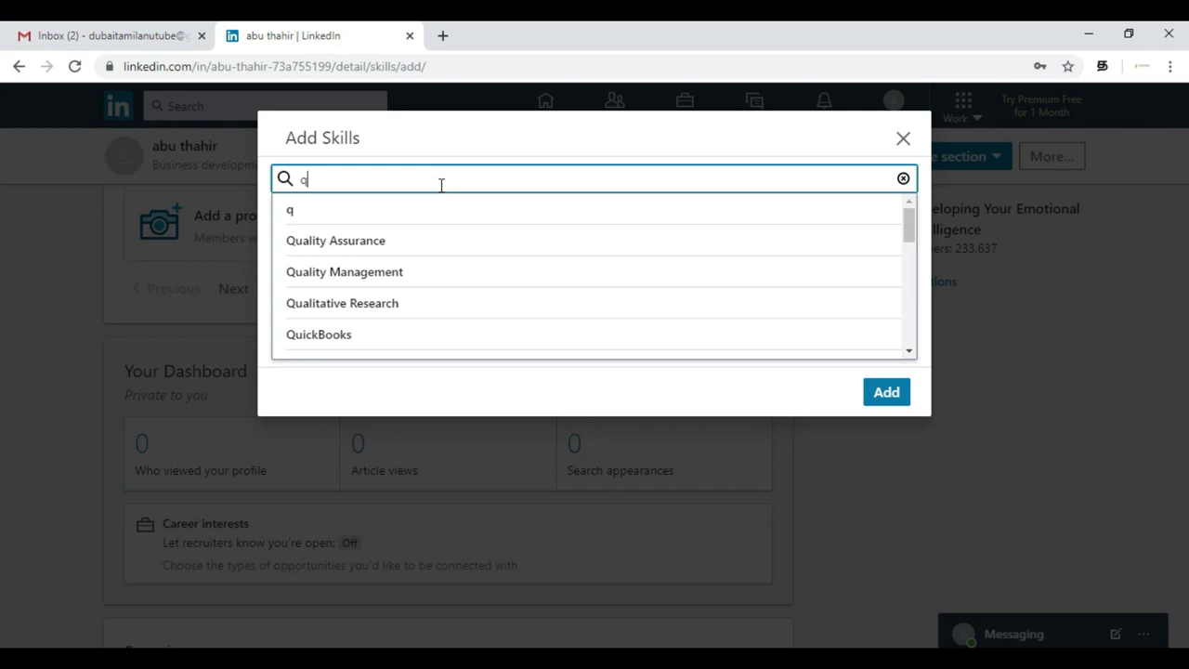
left_click(394, 271)
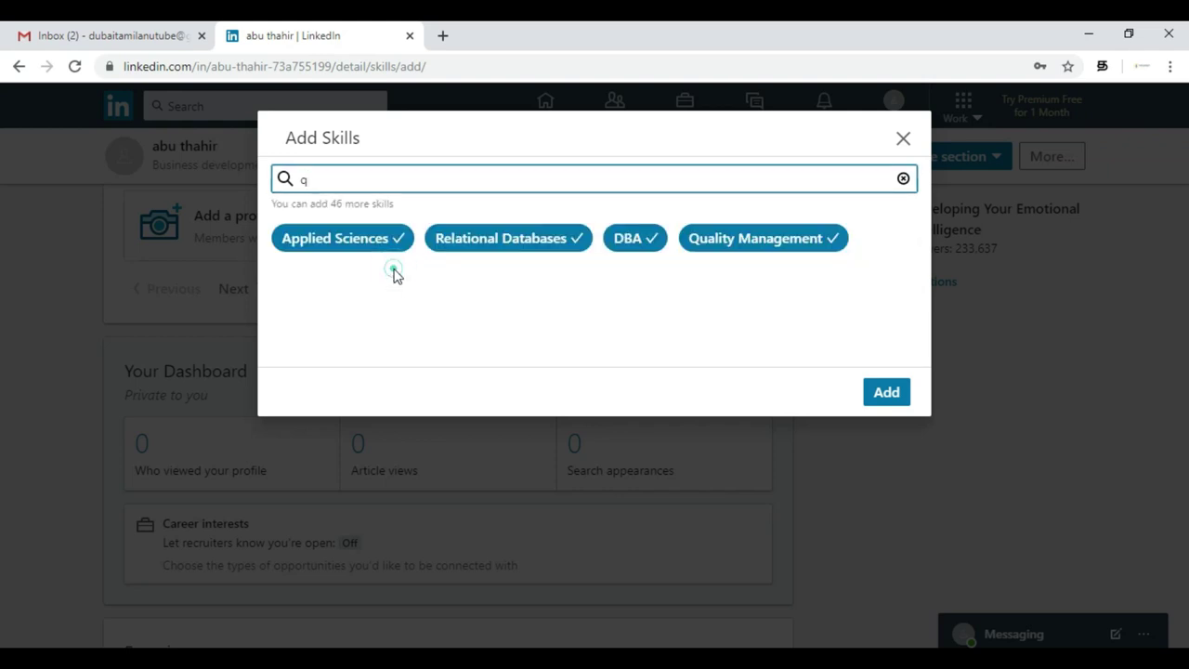
- Pick Employee Training (search 'tr') and Medical Coding (search 'codin') as skills
left_click(647, 179)
key("BackSpace")
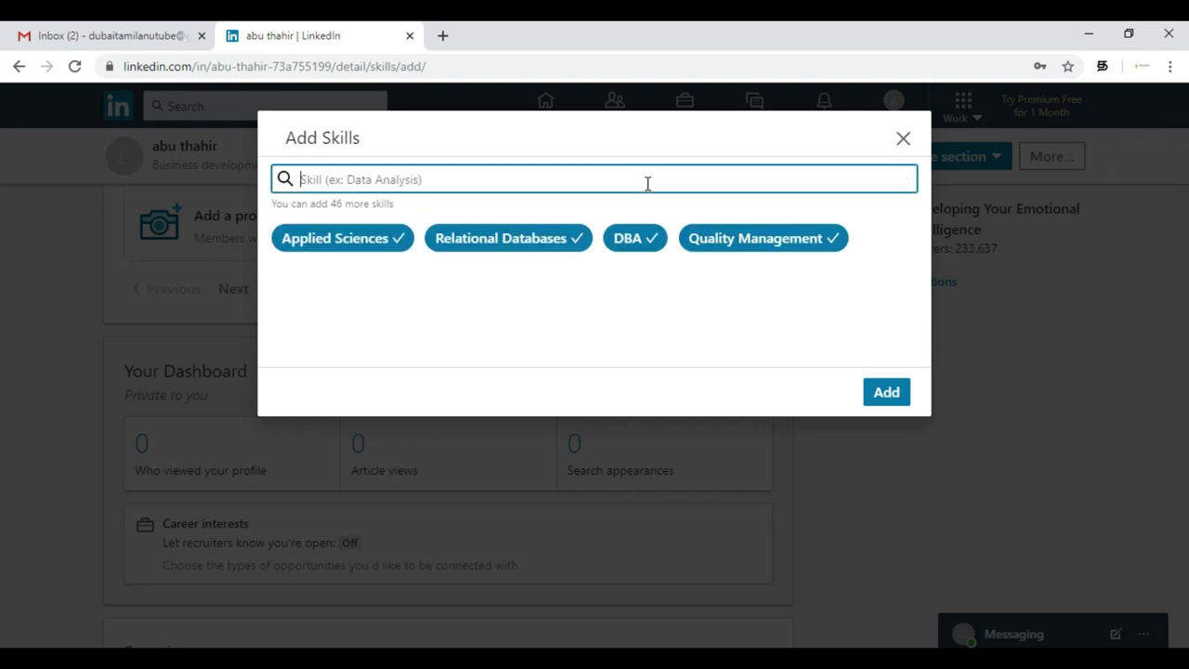
type("tr")
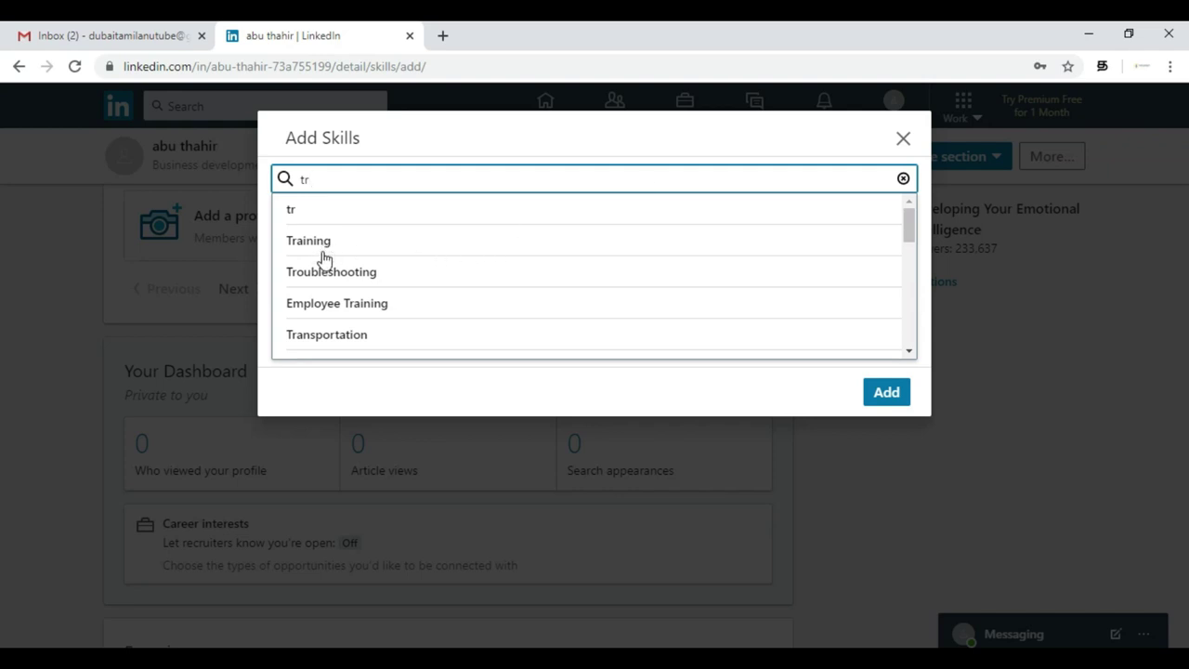
left_click(340, 302)
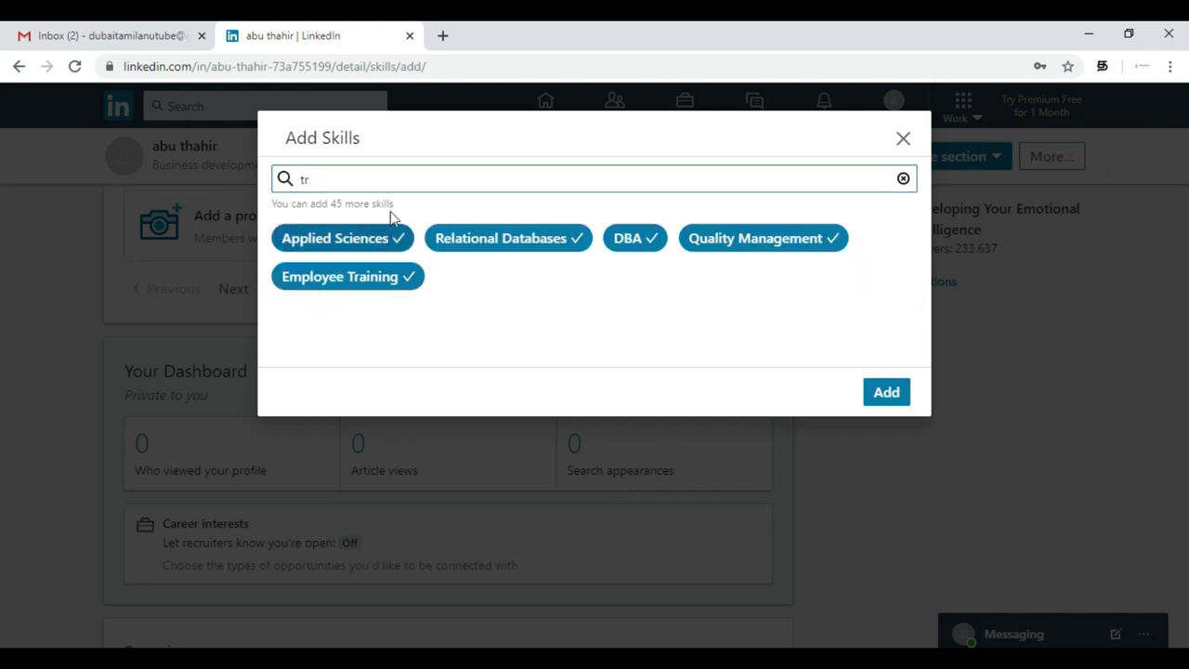
left_click(647, 179)
key("BackSpace")
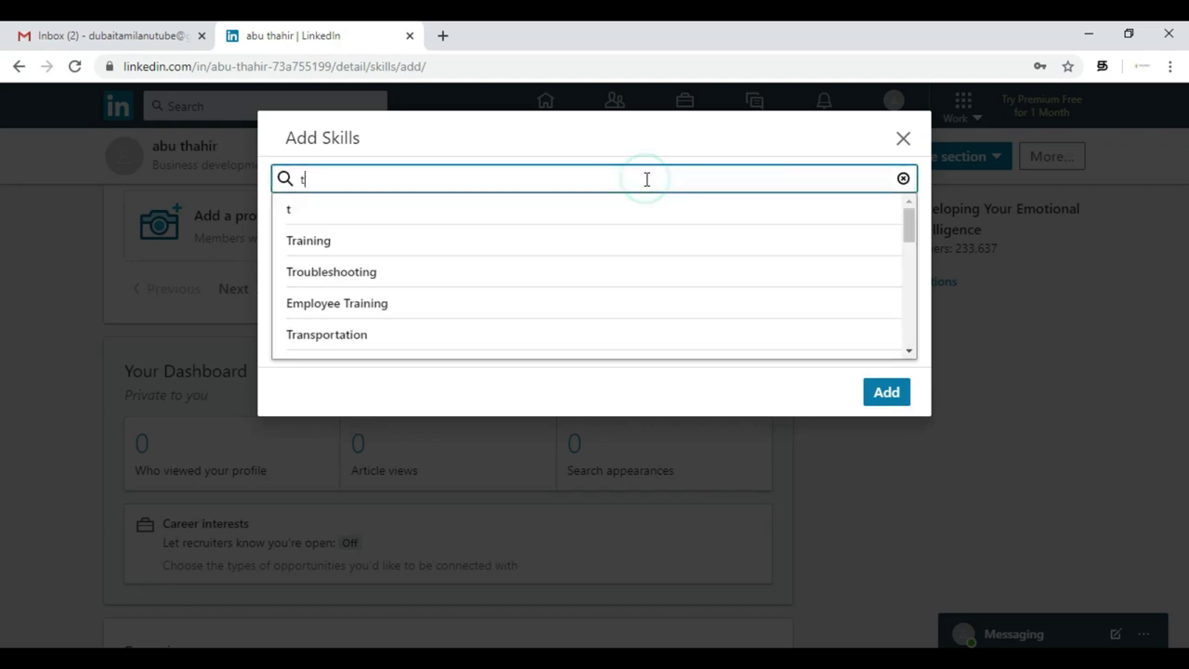
key("BackSpace")
type("coding")
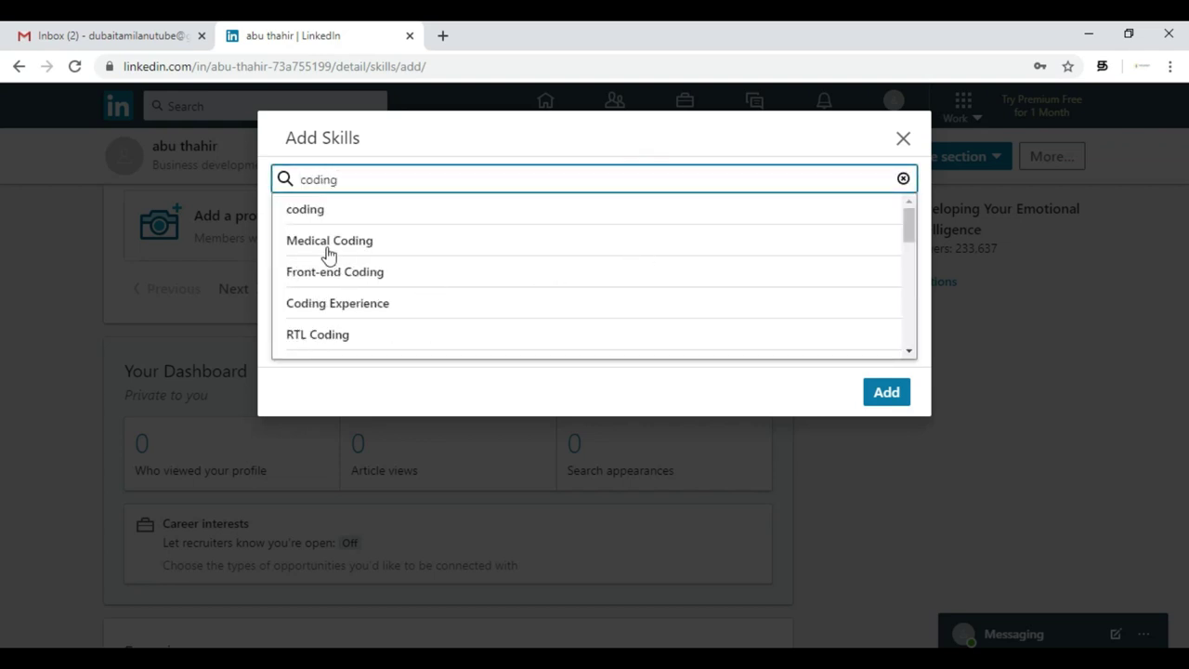
left_click(327, 243)
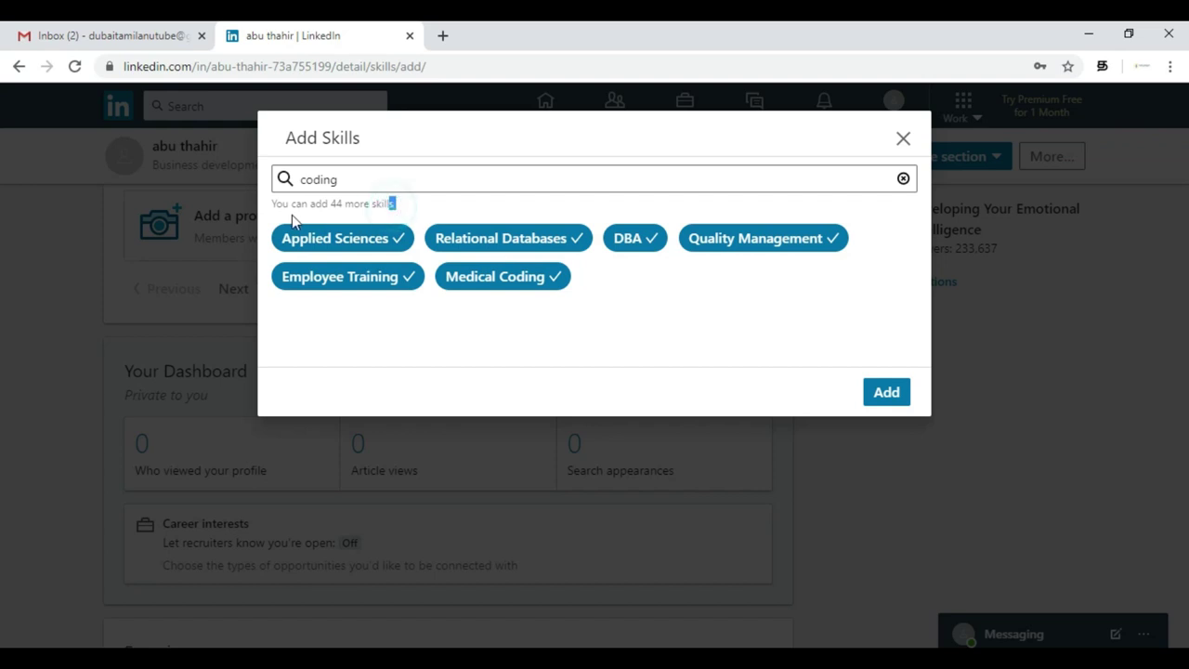
left_click(368, 201)
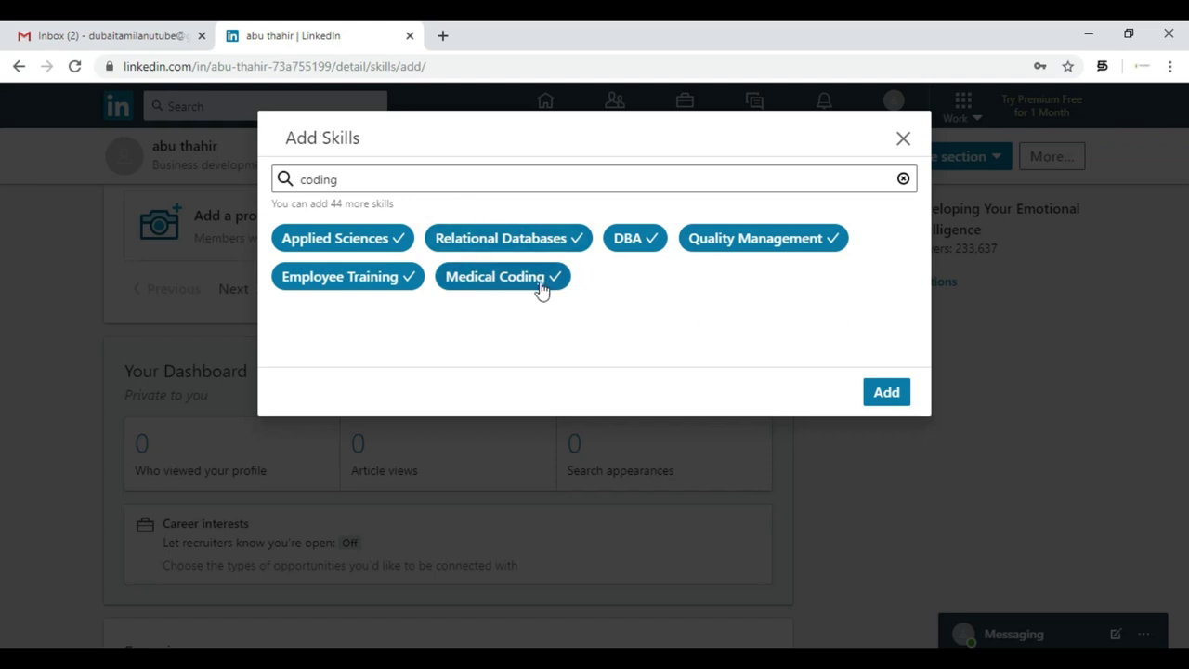
- Add the six skills and expand Skills & Endorsements to confirm they're all listed
left_click(887, 393)
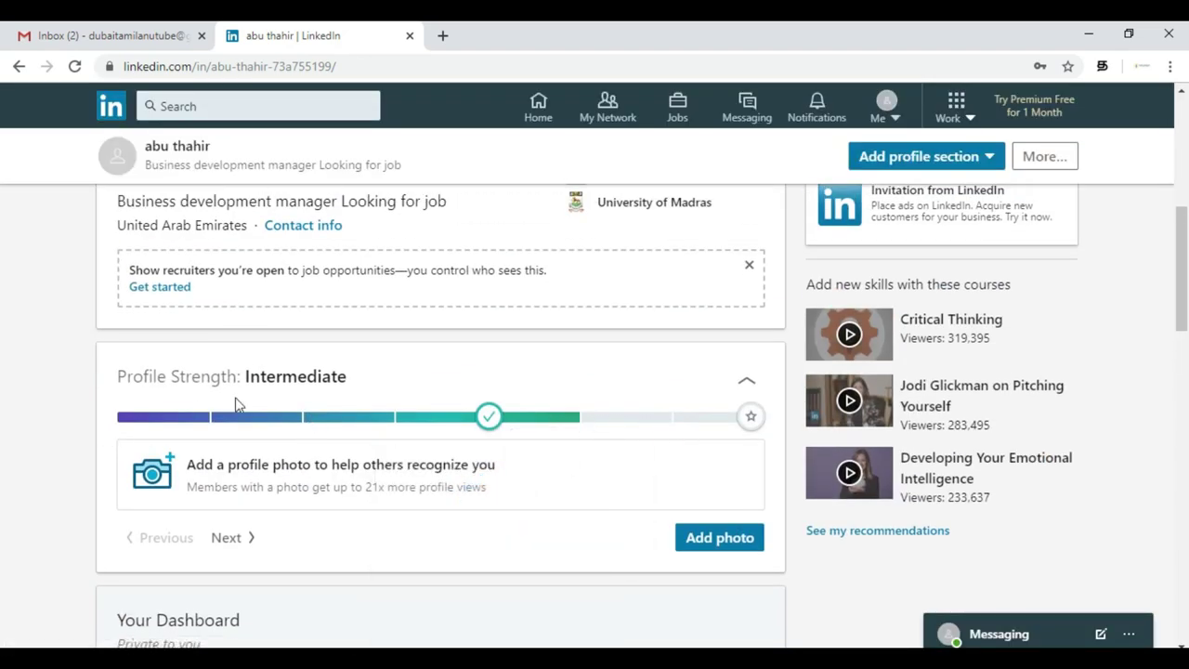
scroll(3, 402, "down", 12)
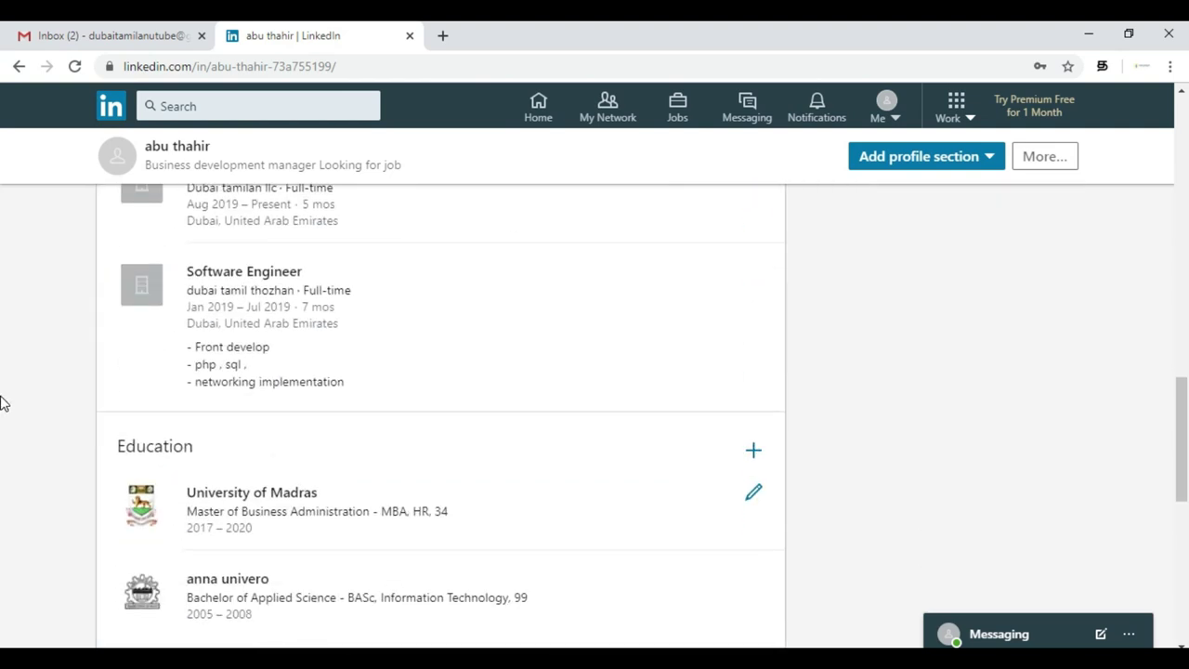
scroll(3, 402, "down", 1)
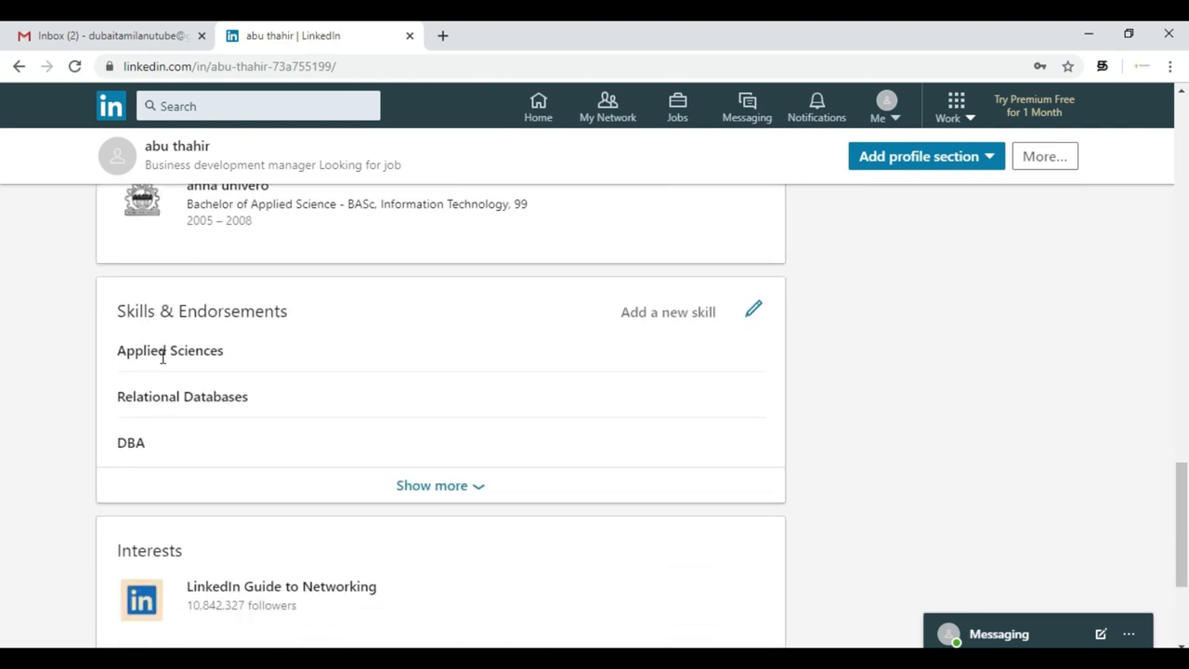
left_click(412, 484)
scroll(70, 441, "down", 2)
scroll(71, 441, "up", 12)
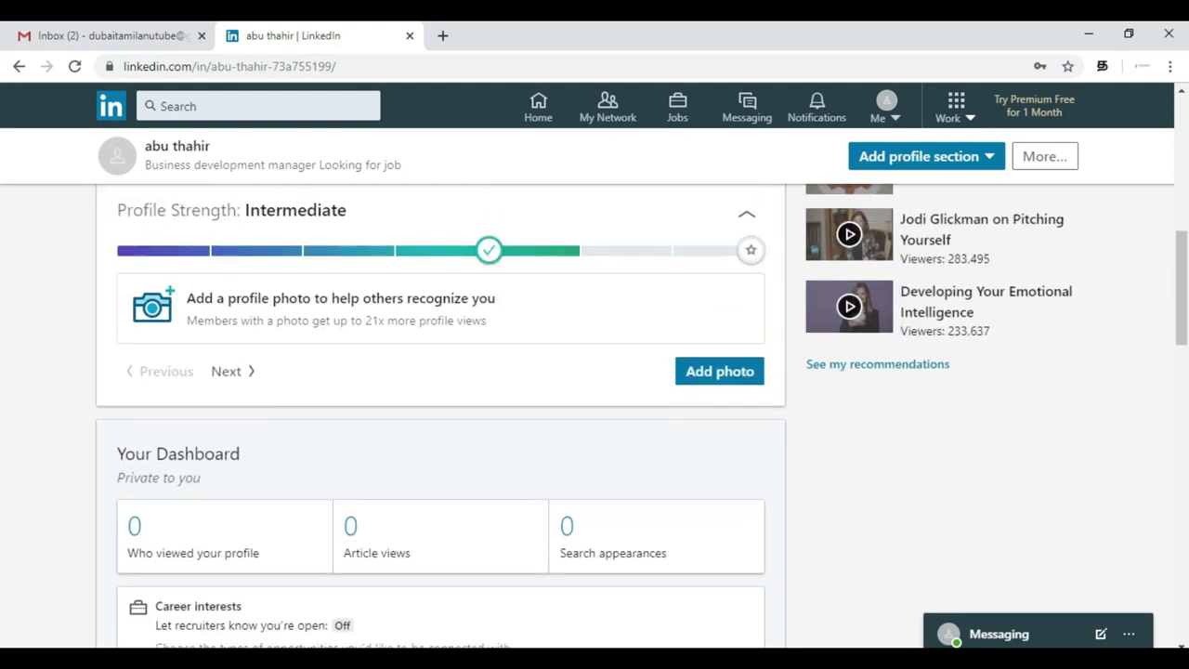
scroll(672, 505, "up", 6)
scroll(699, 441, "down", 2)
left_click(620, 356)
scroll(583, 486, "down", 2)
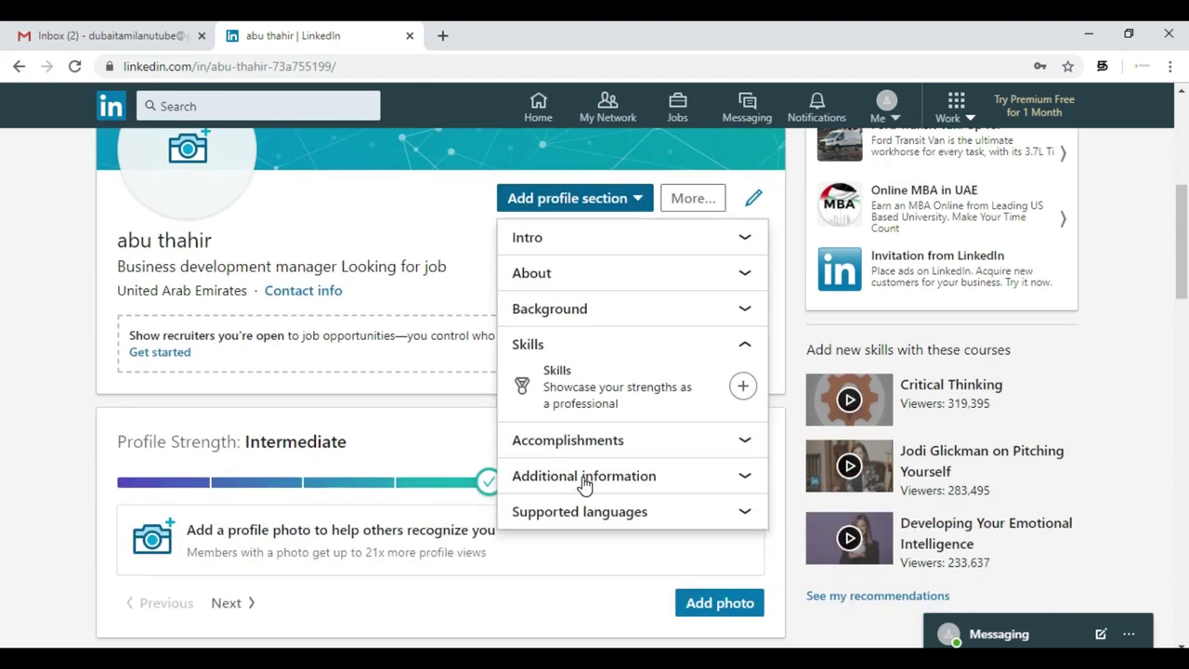
scroll(582, 485, "down", 1)
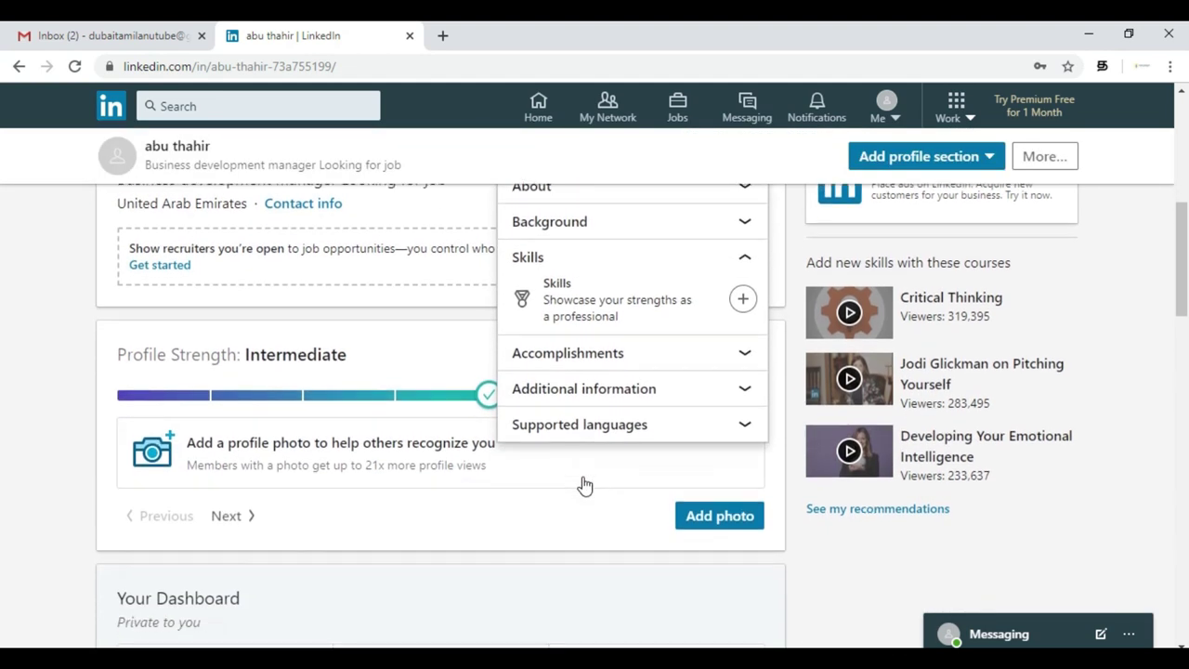
left_click(627, 361)
scroll(627, 360, "down", 2)
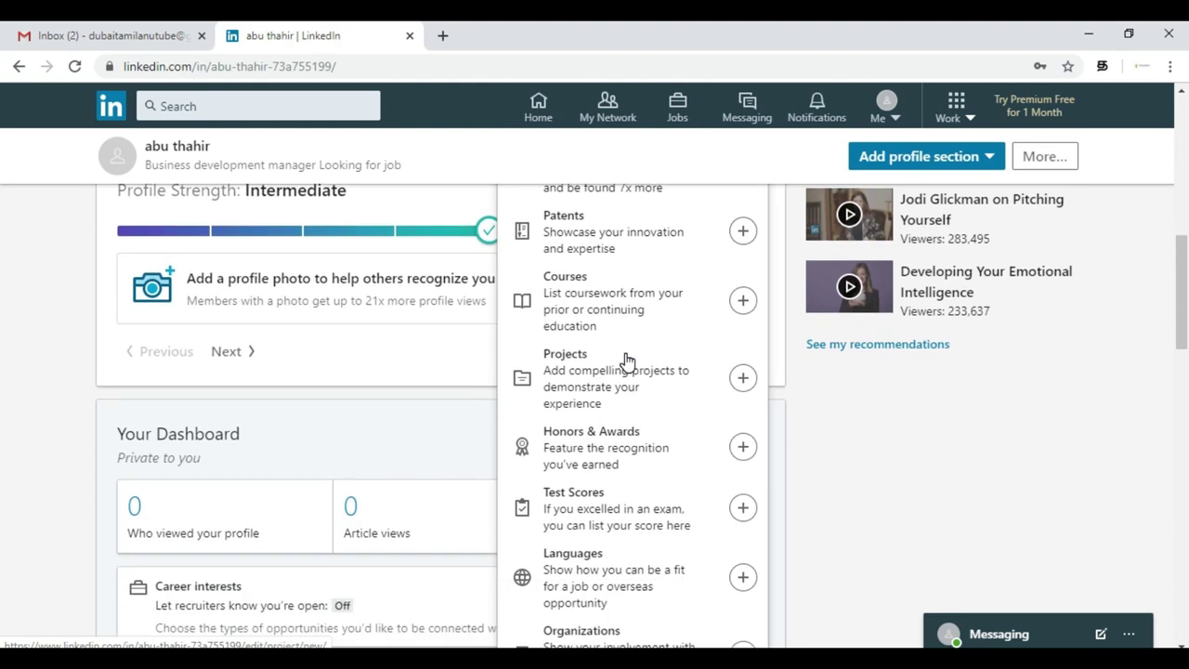
scroll(627, 360, "down", 5)
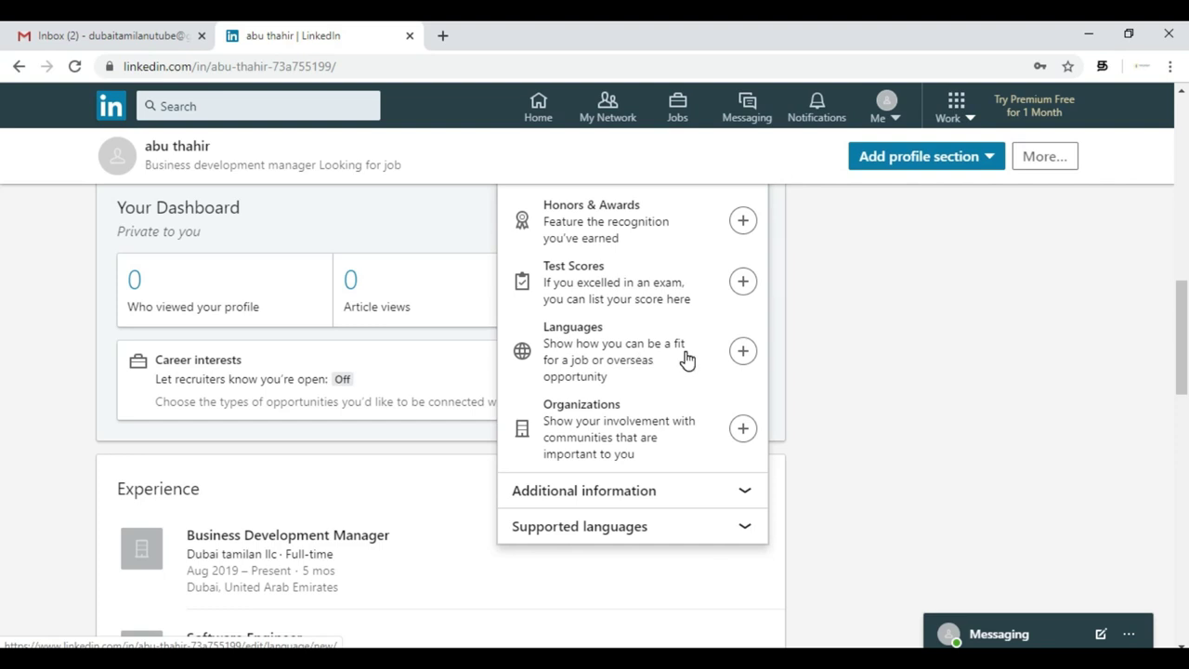
left_click(637, 491)
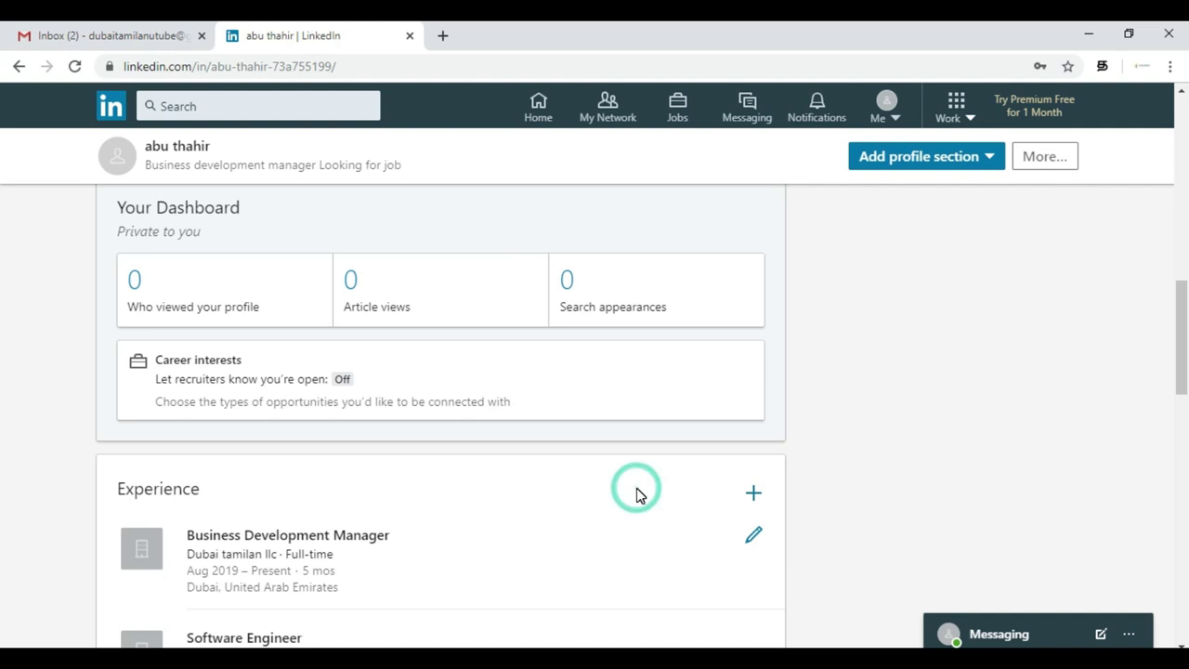
scroll(809, 322, "up", 5)
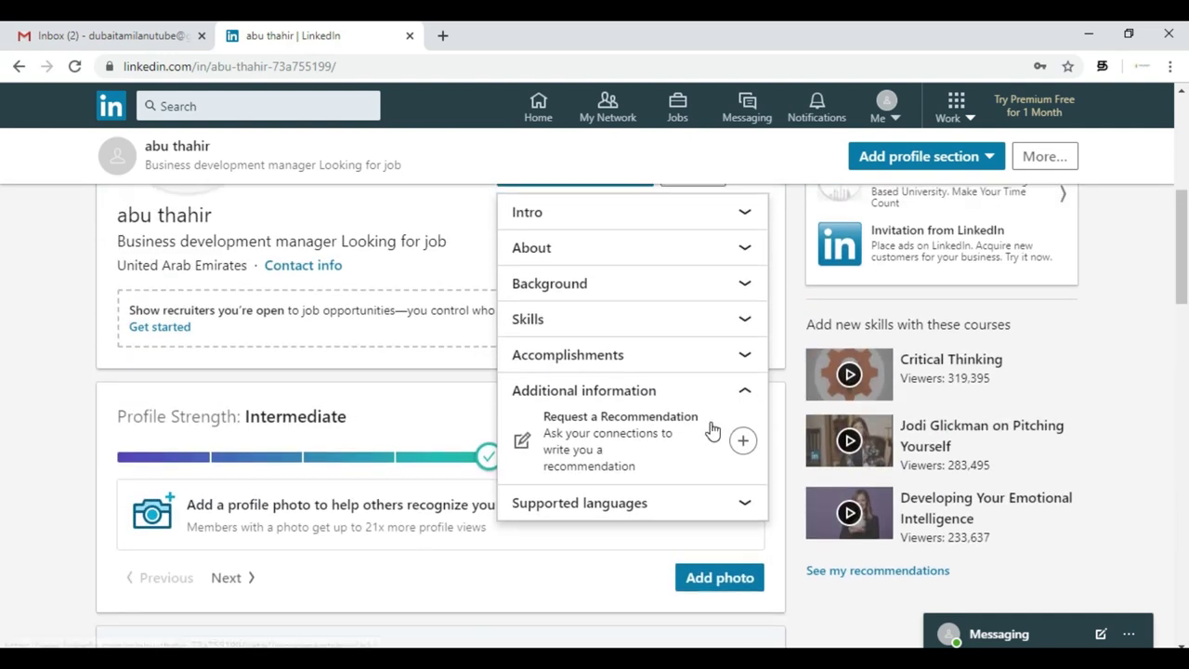
scroll(703, 376, "up", 3)
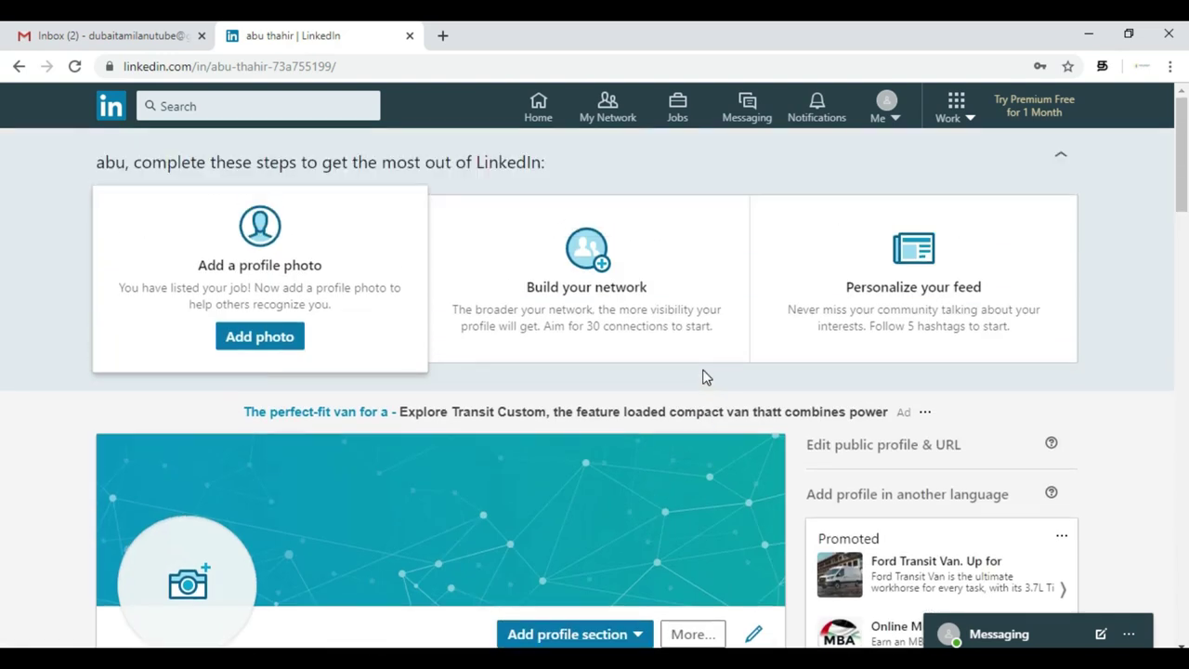
scroll(703, 376, "down", 3)
- After glancing at the More... menu, close the 'Show recruiters you're open' card on the profile
left_click(704, 358)
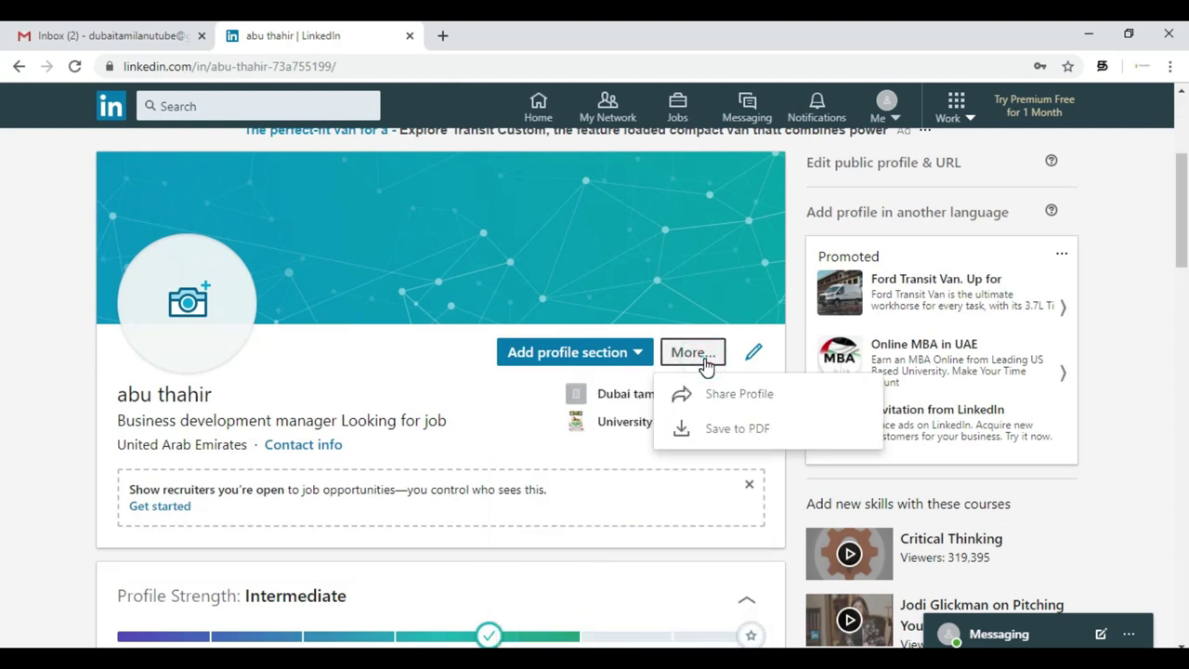
left_click(417, 364)
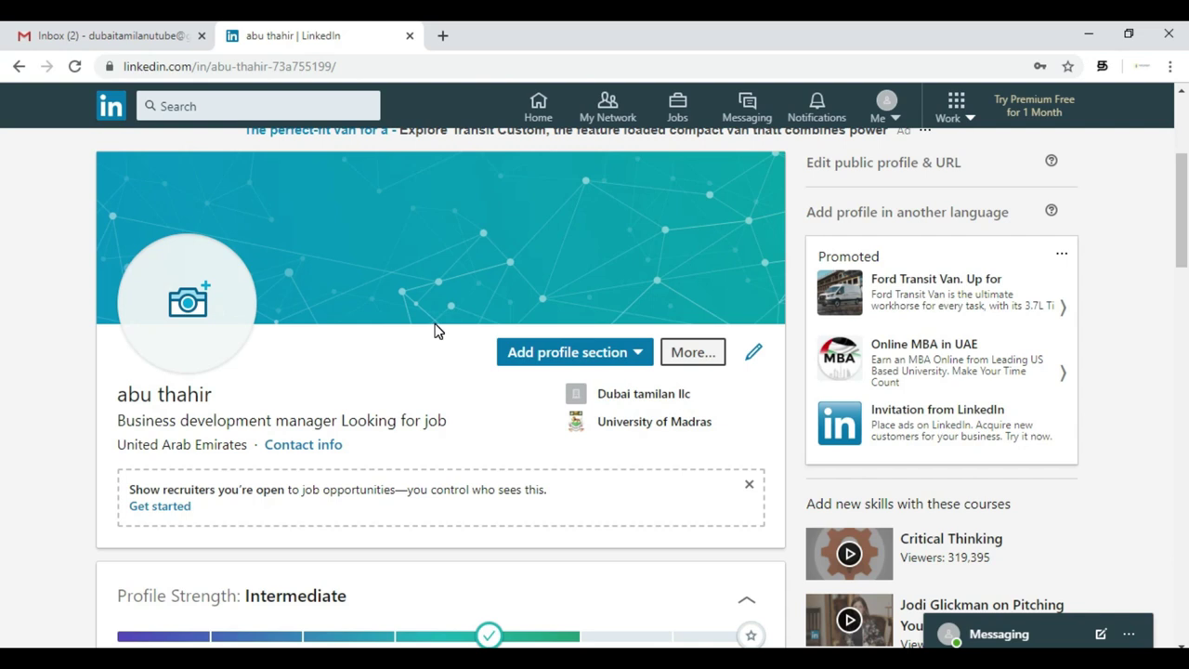
scroll(436, 329, "down", 3)
scroll(436, 330, "up", 4)
scroll(437, 331, "down", 1)
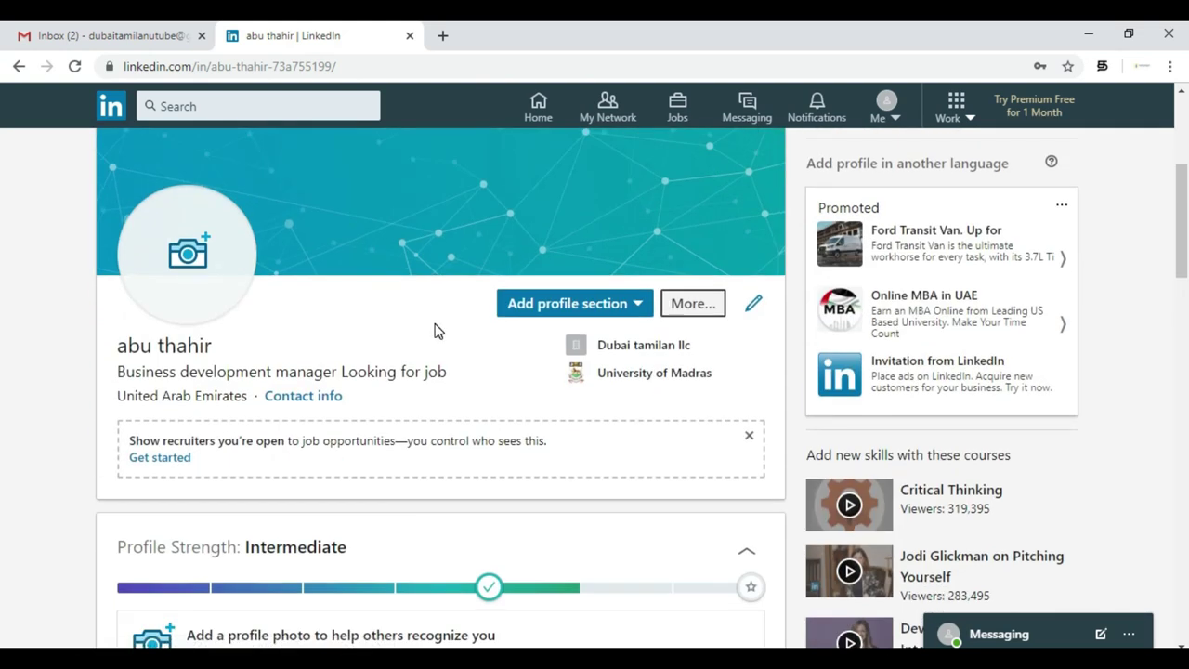
left_click(749, 435)
left_click(755, 303)
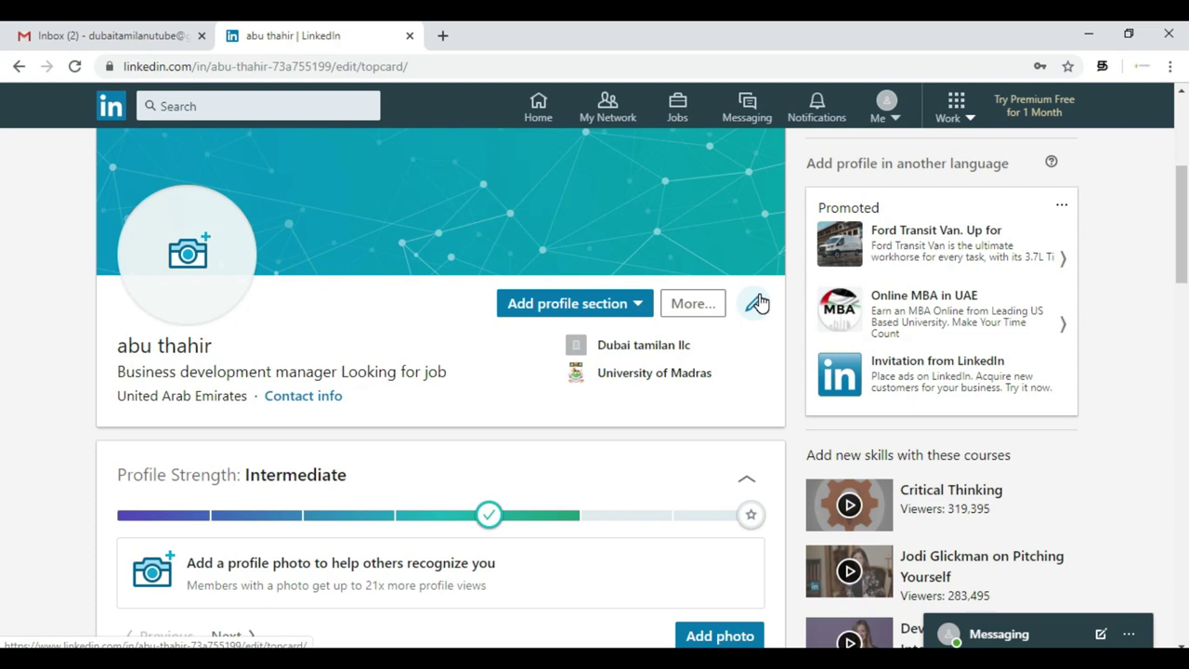
scroll(605, 368, "down", 2)
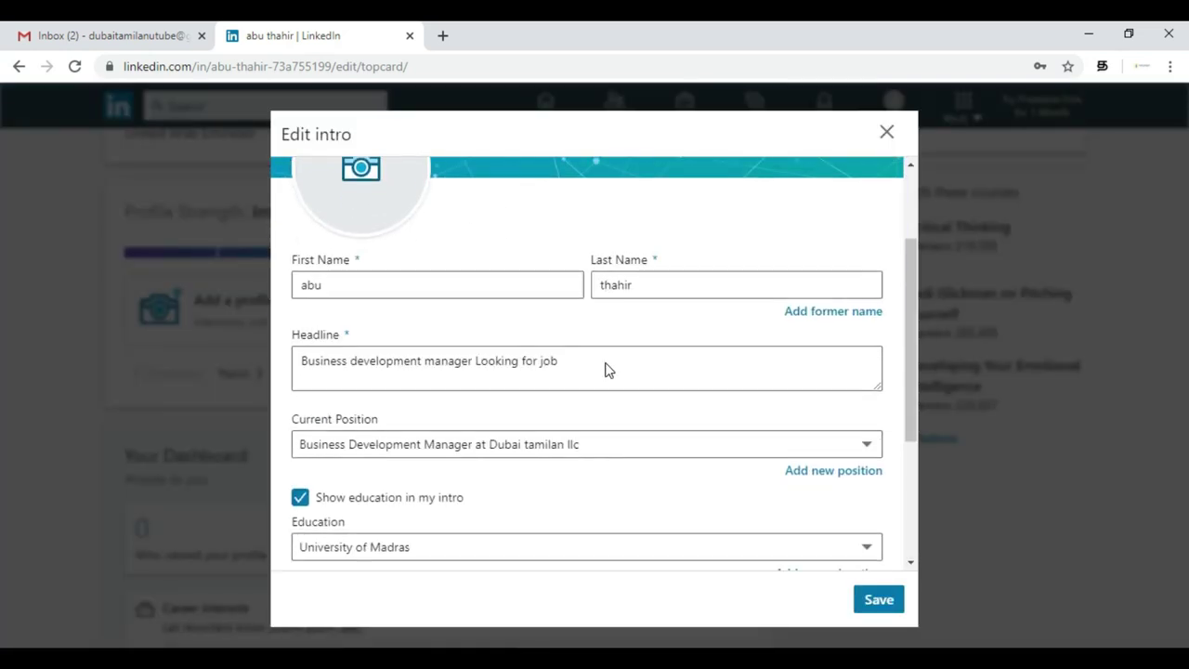
left_click_drag(597, 360, 297, 364)
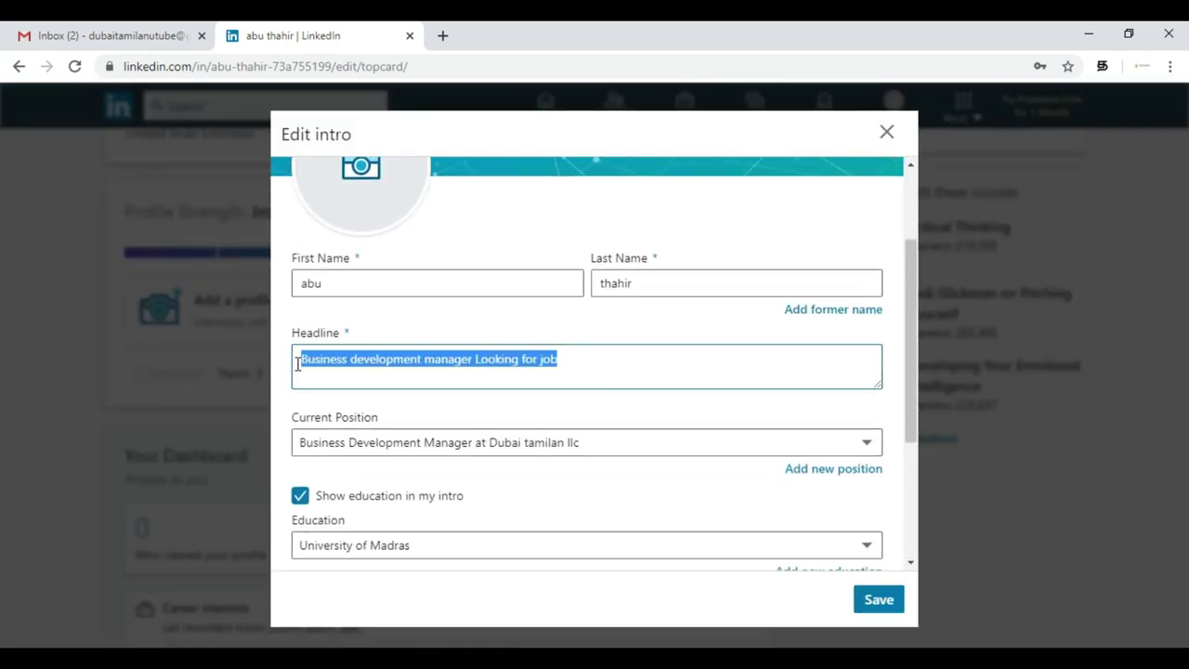
left_click(546, 371)
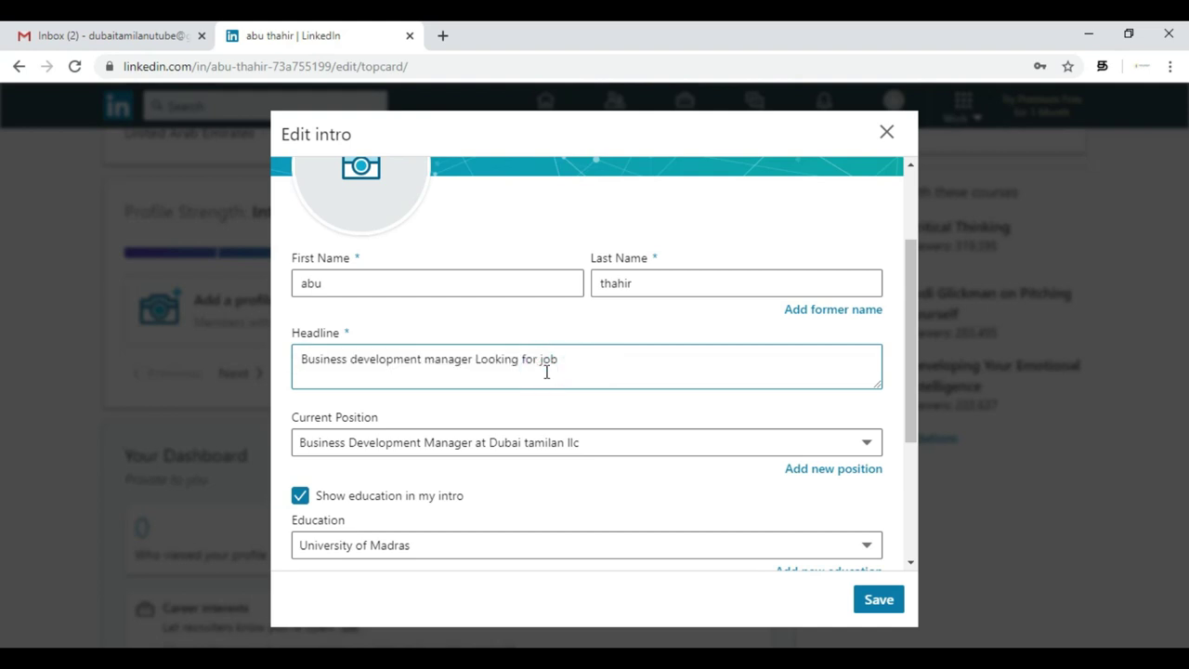
left_click(477, 364)
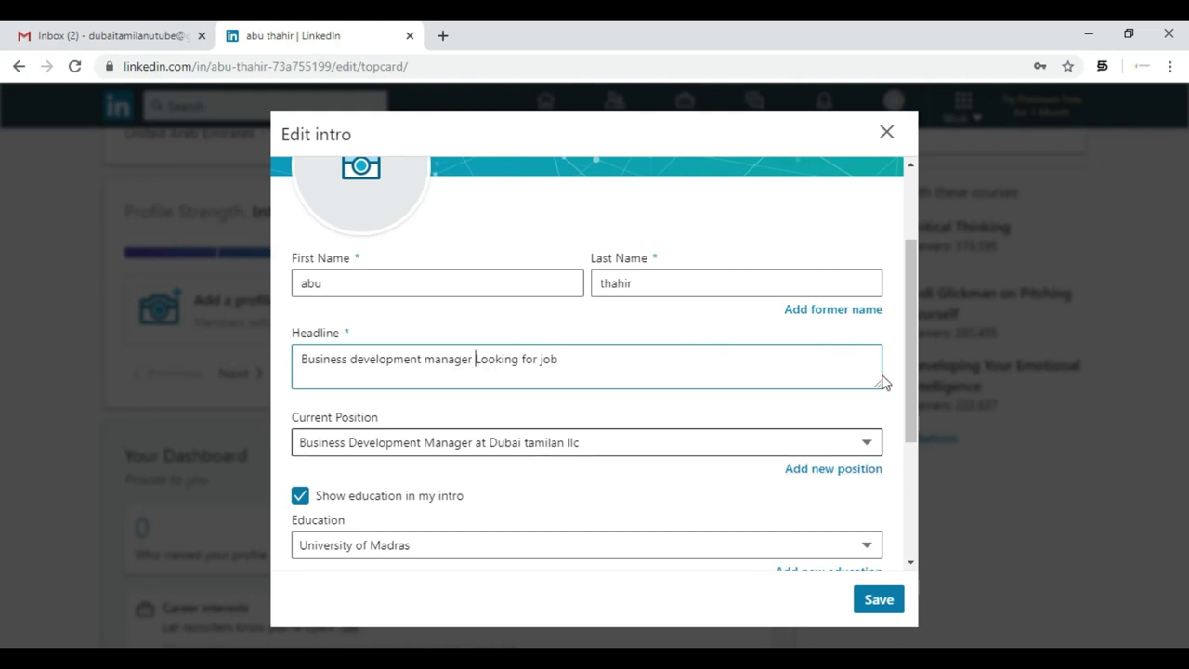
left_click_drag(914, 336, 943, 528)
left_click(894, 600)
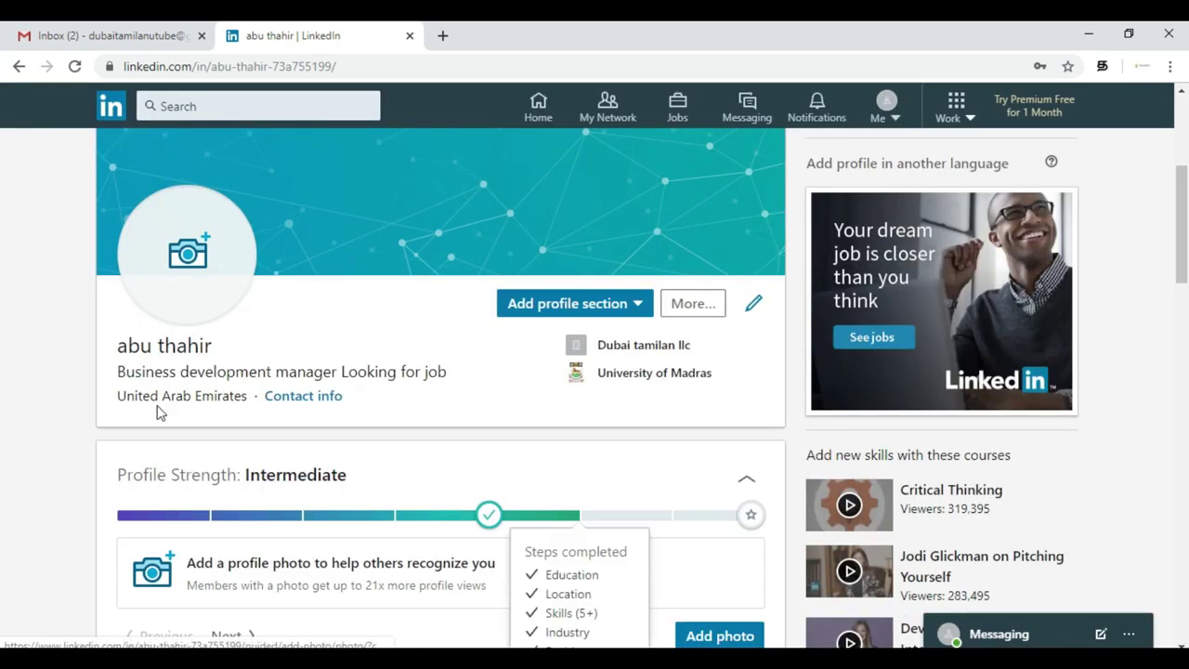
scroll(554, 375, "up", 4)
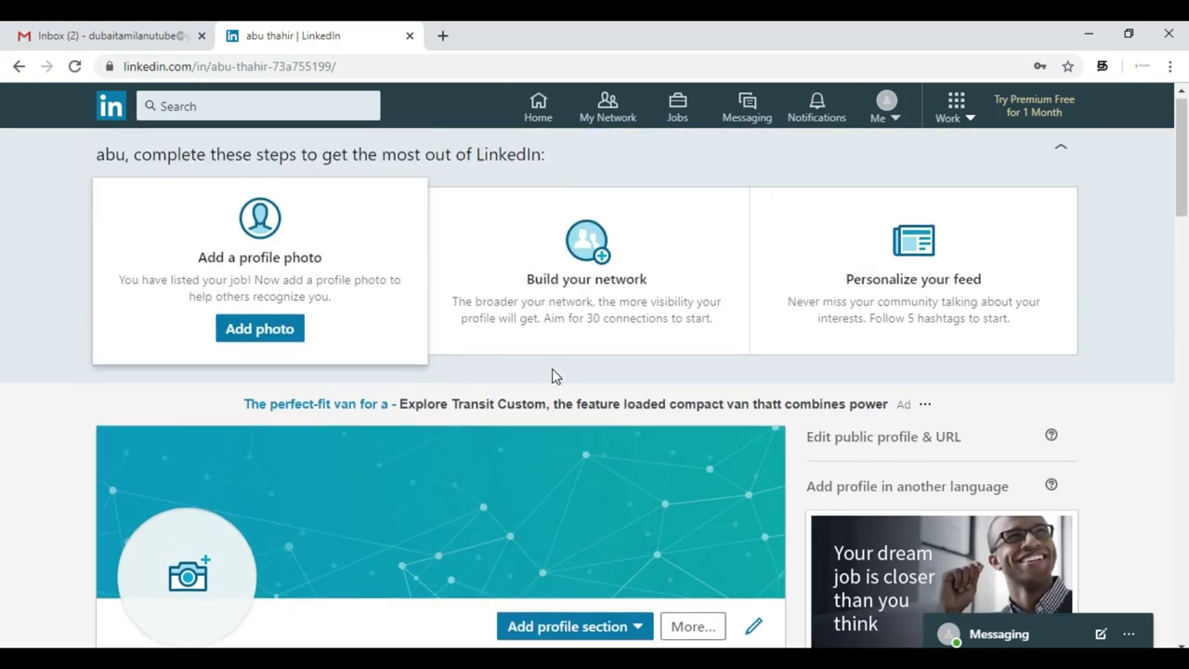